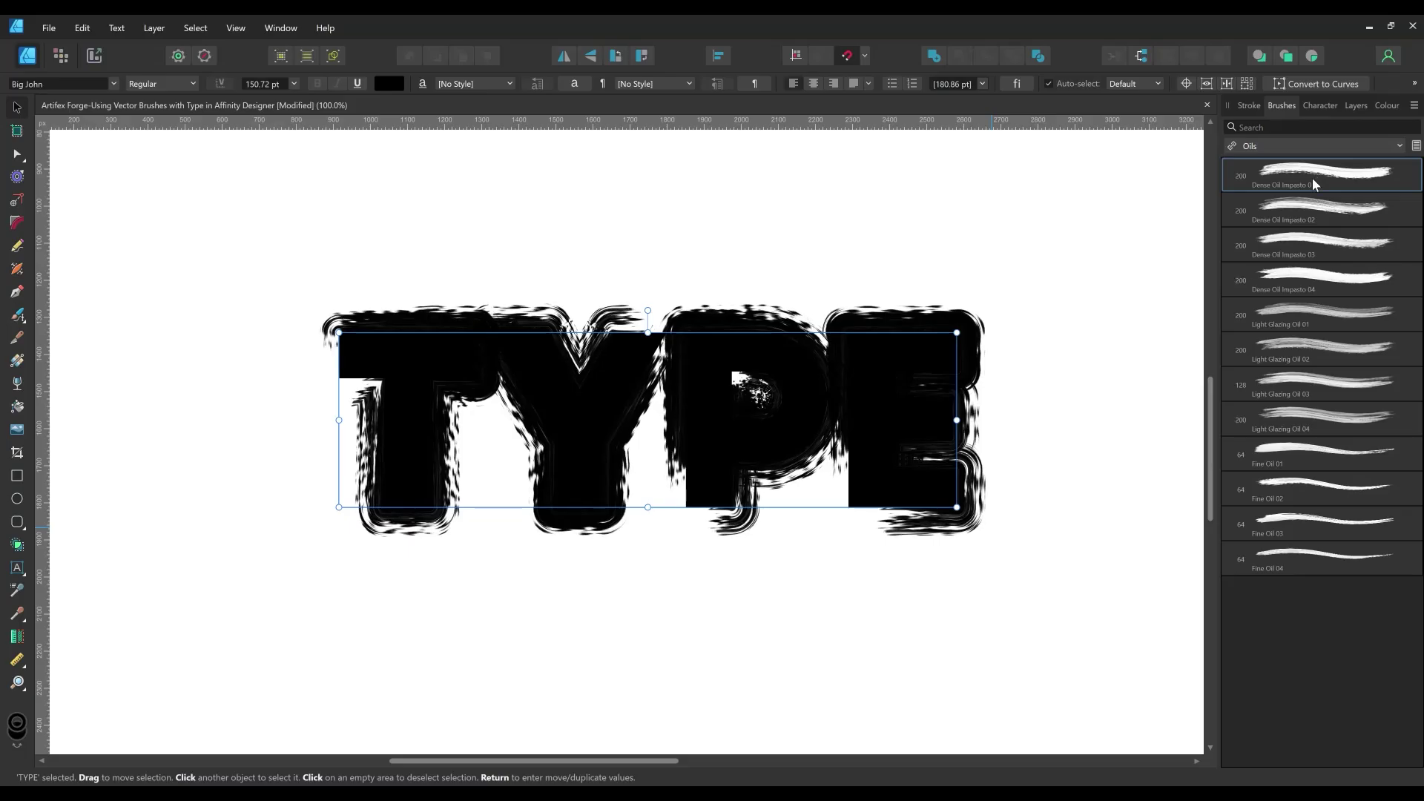
- Try recolouring the TYPE text's stroke cyan using C 72 with magenta, yellow and black at 0
click(342, 368)
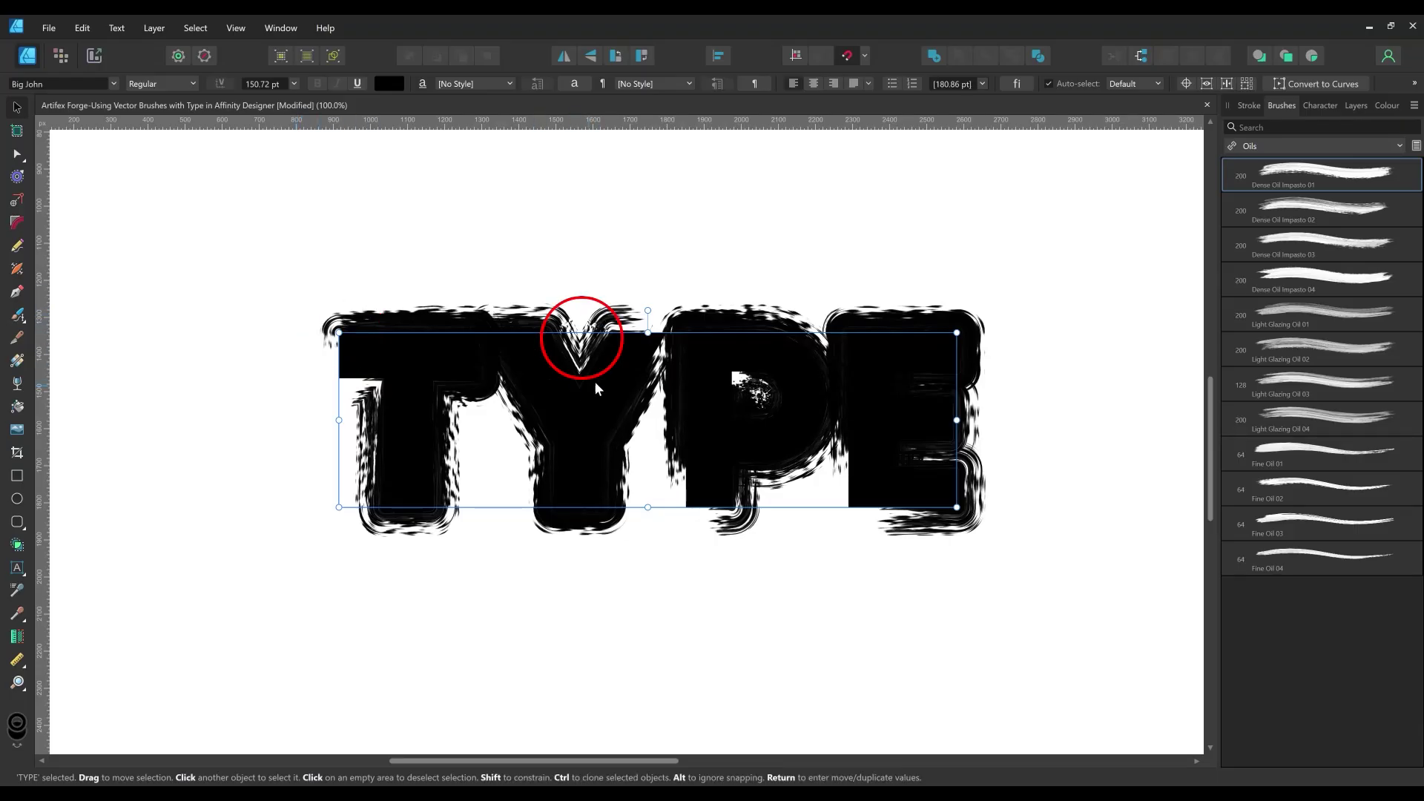
click(358, 354)
click(1249, 105)
mouse_move(1365, 151)
mouse_down()
mouse_move(1300, 153)
mouse_move(1344, 154)
mouse_up()
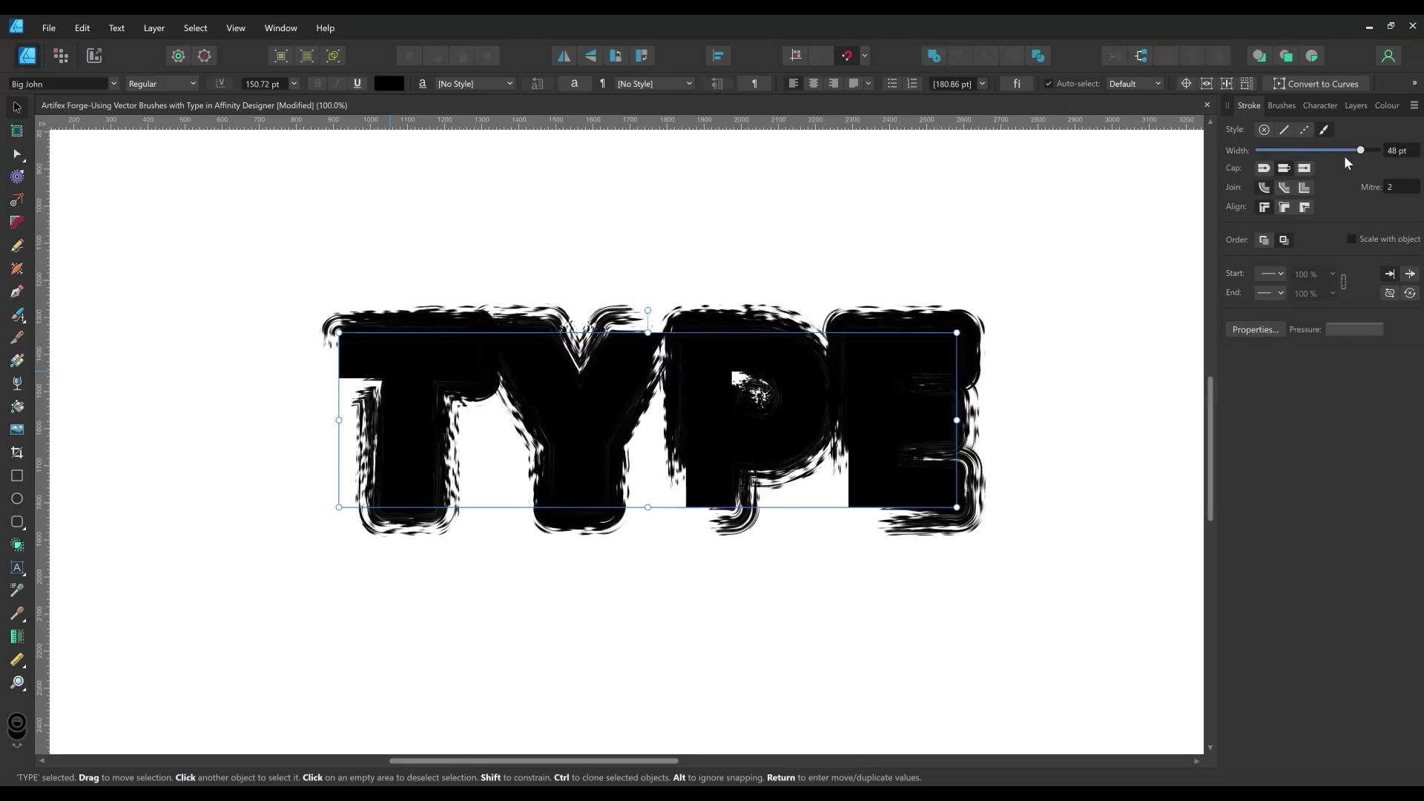
click(1386, 105)
drag(1381, 224, 1207, 194)
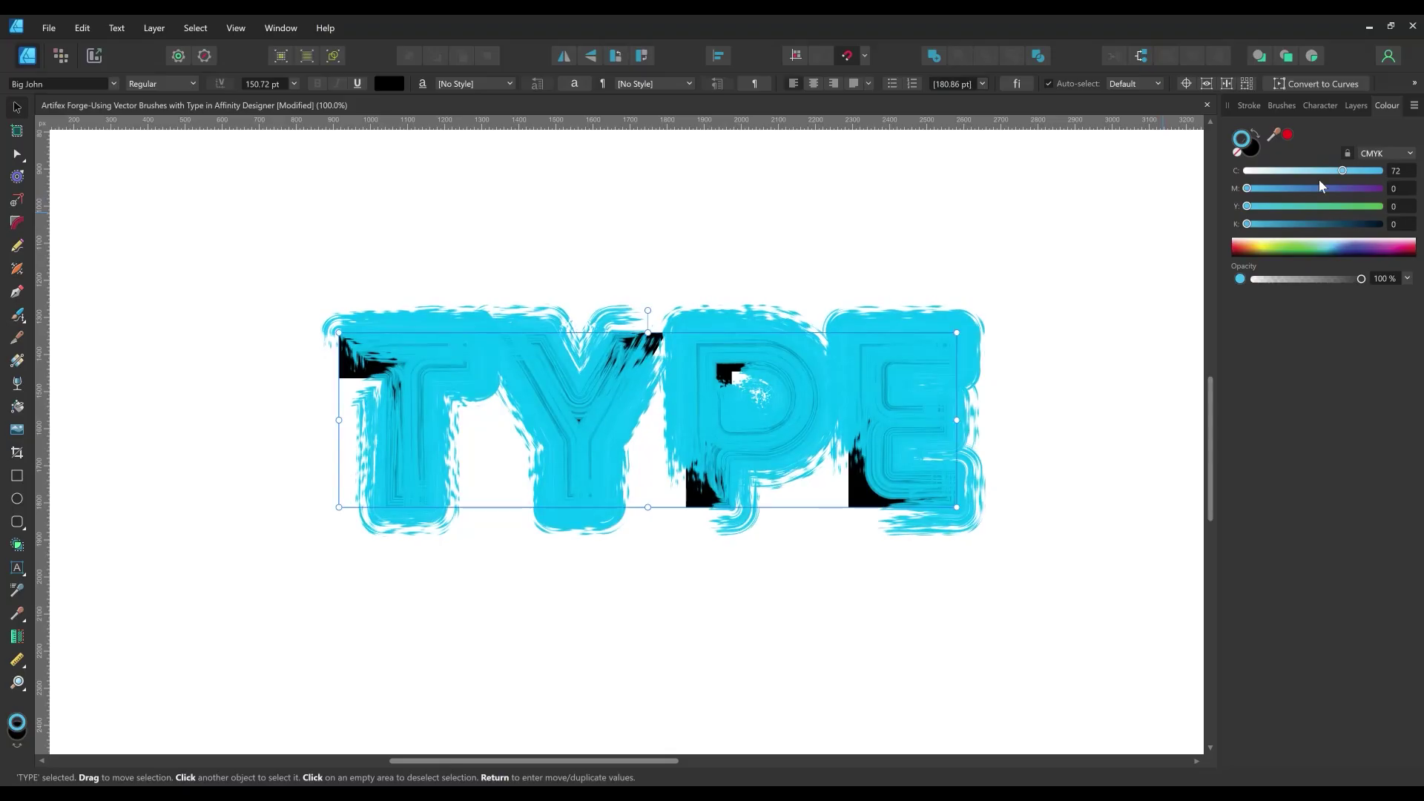
- Undo the colour changes made to the TYPE text's stroke
key(ctrl+z)
key(ctrl+z)
key(ctrl+z)
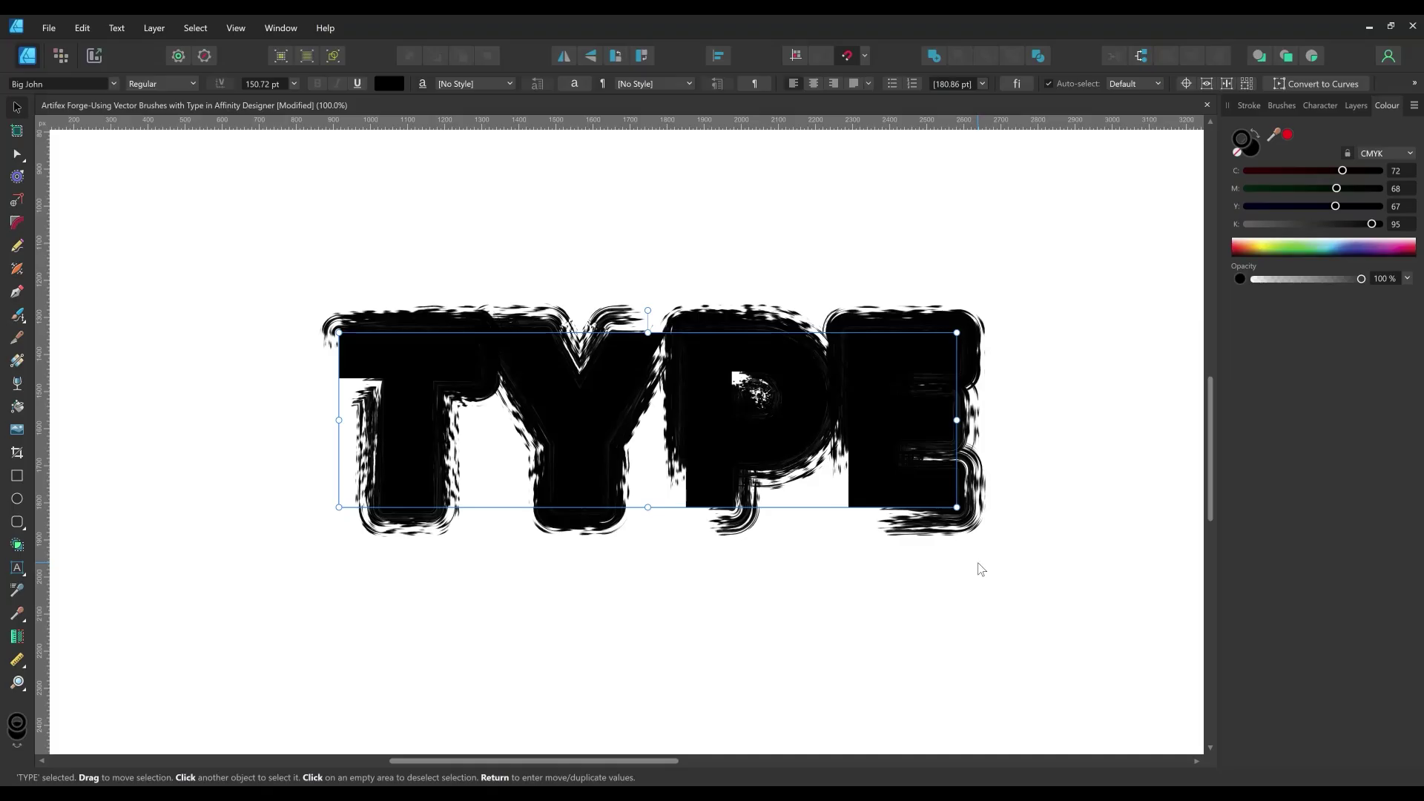
- With nothing selected, edit the Dense Oil Impasto 01 brush so that its body repeats instead of stretching
click(1099, 332)
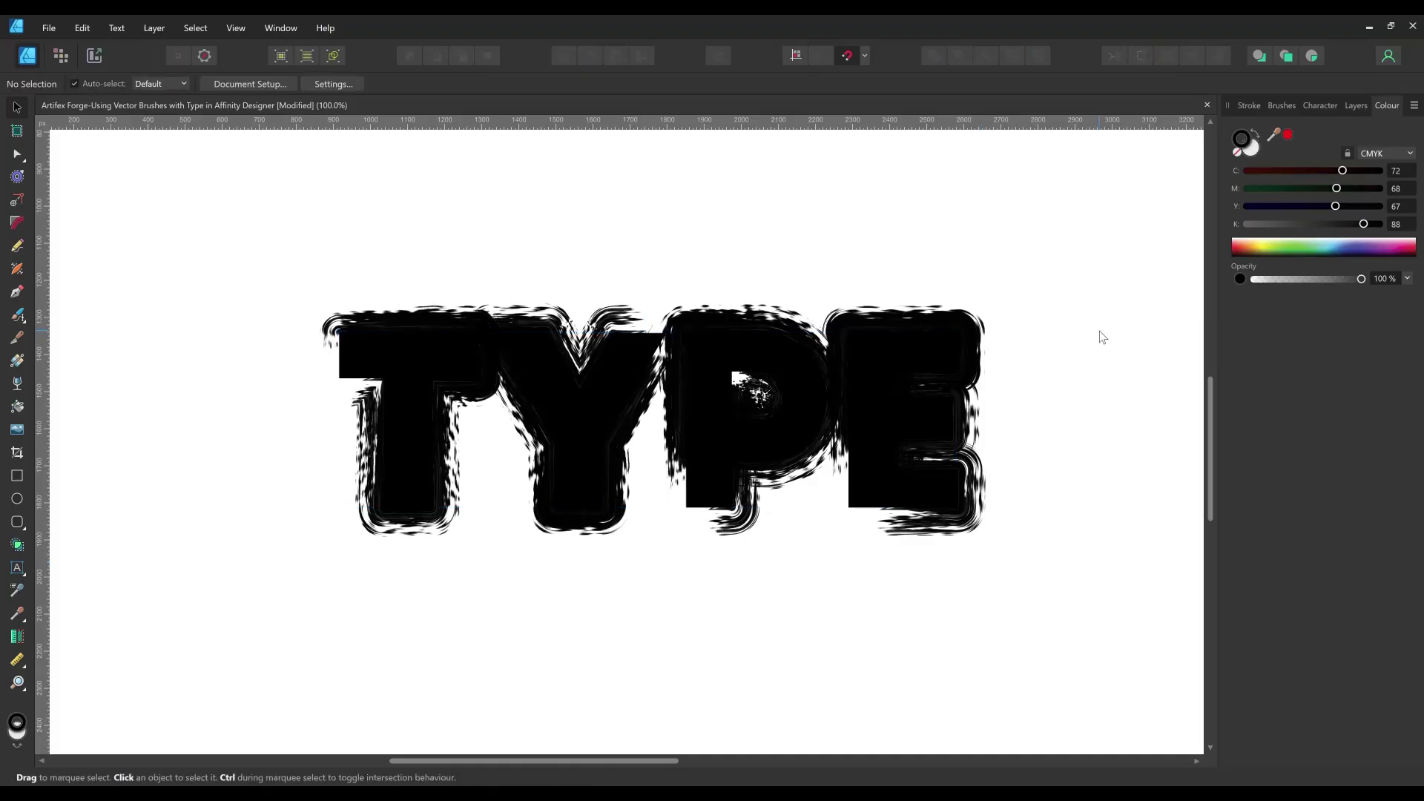
click(1282, 105)
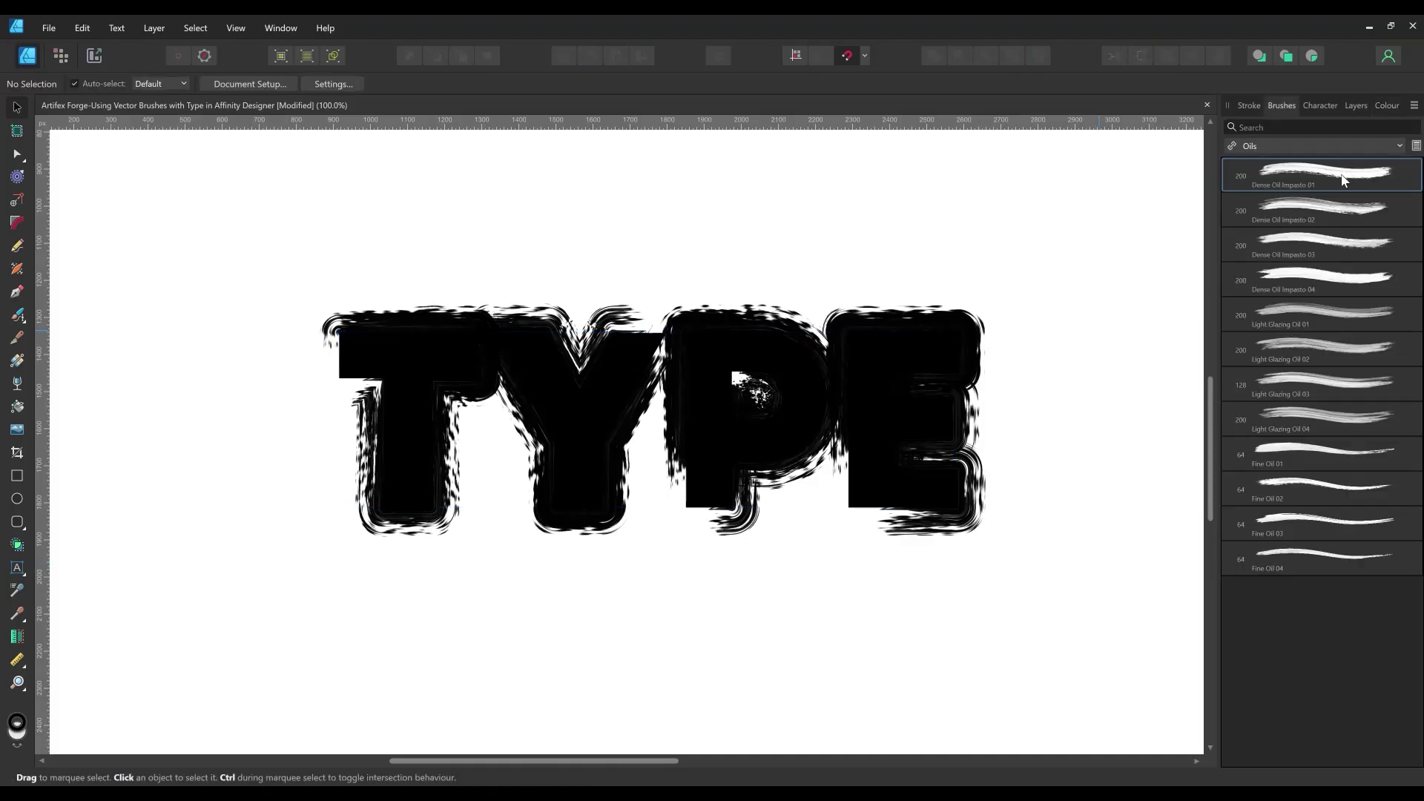
double_click(1342, 181)
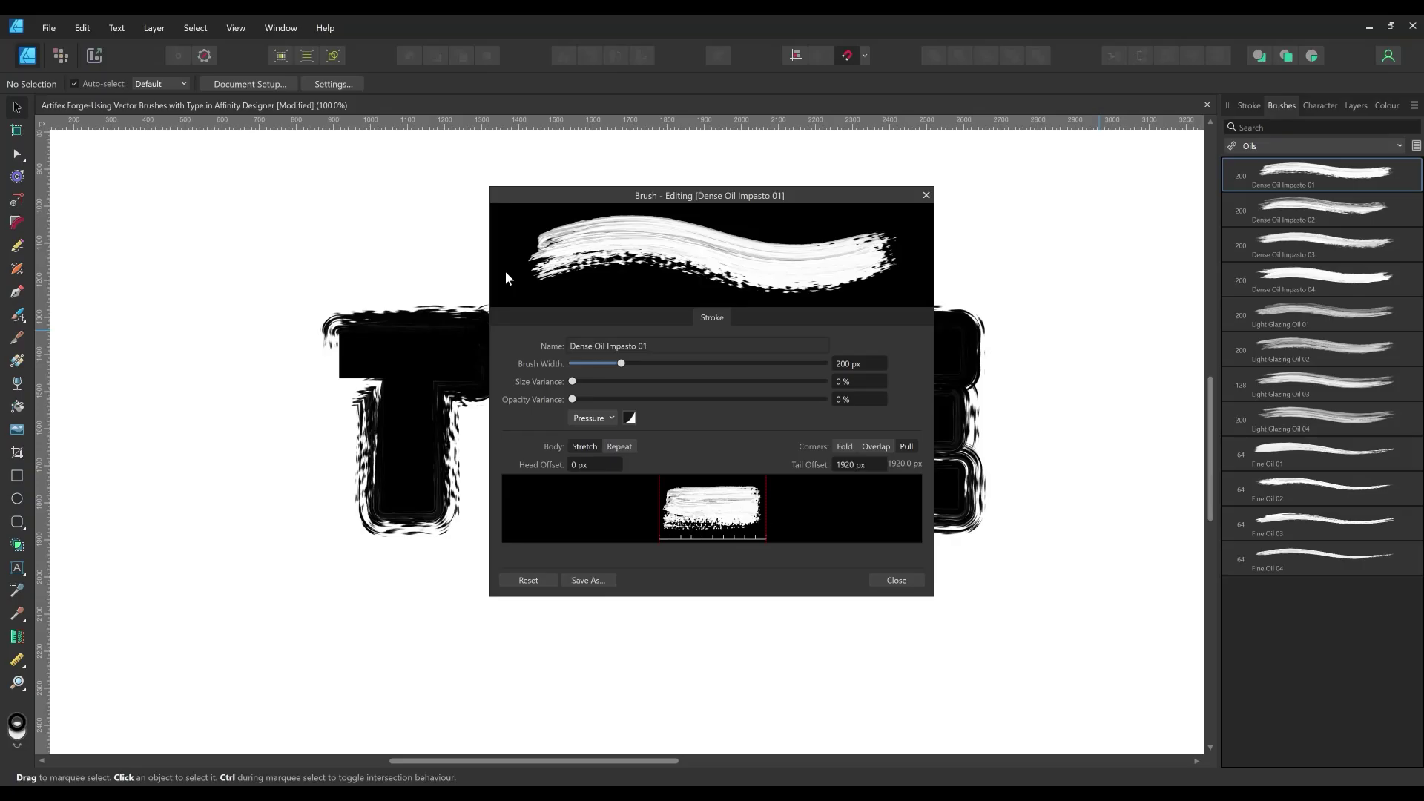
click(620, 445)
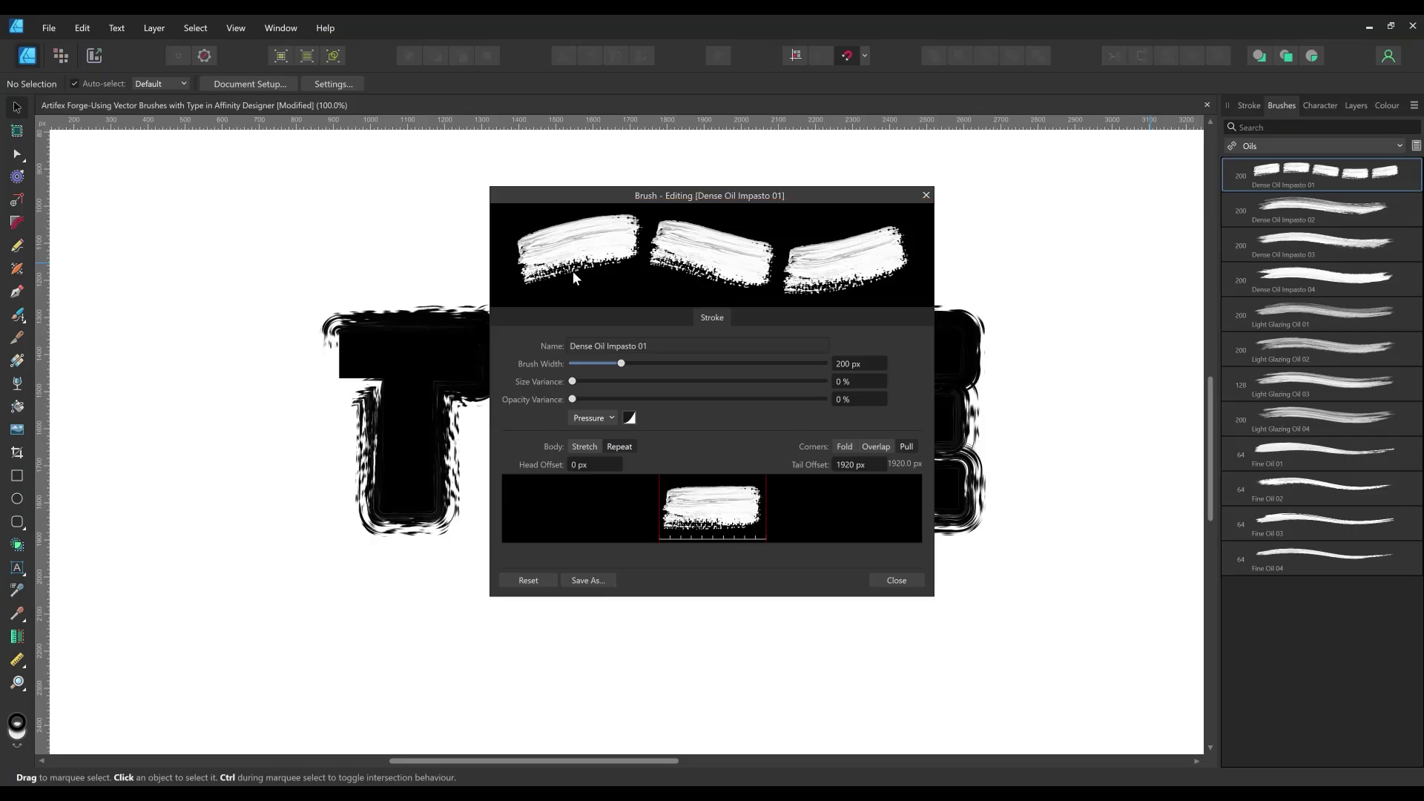
click(905, 580)
- Select the TYPE text and make its stroke scale with the object
click(898, 395)
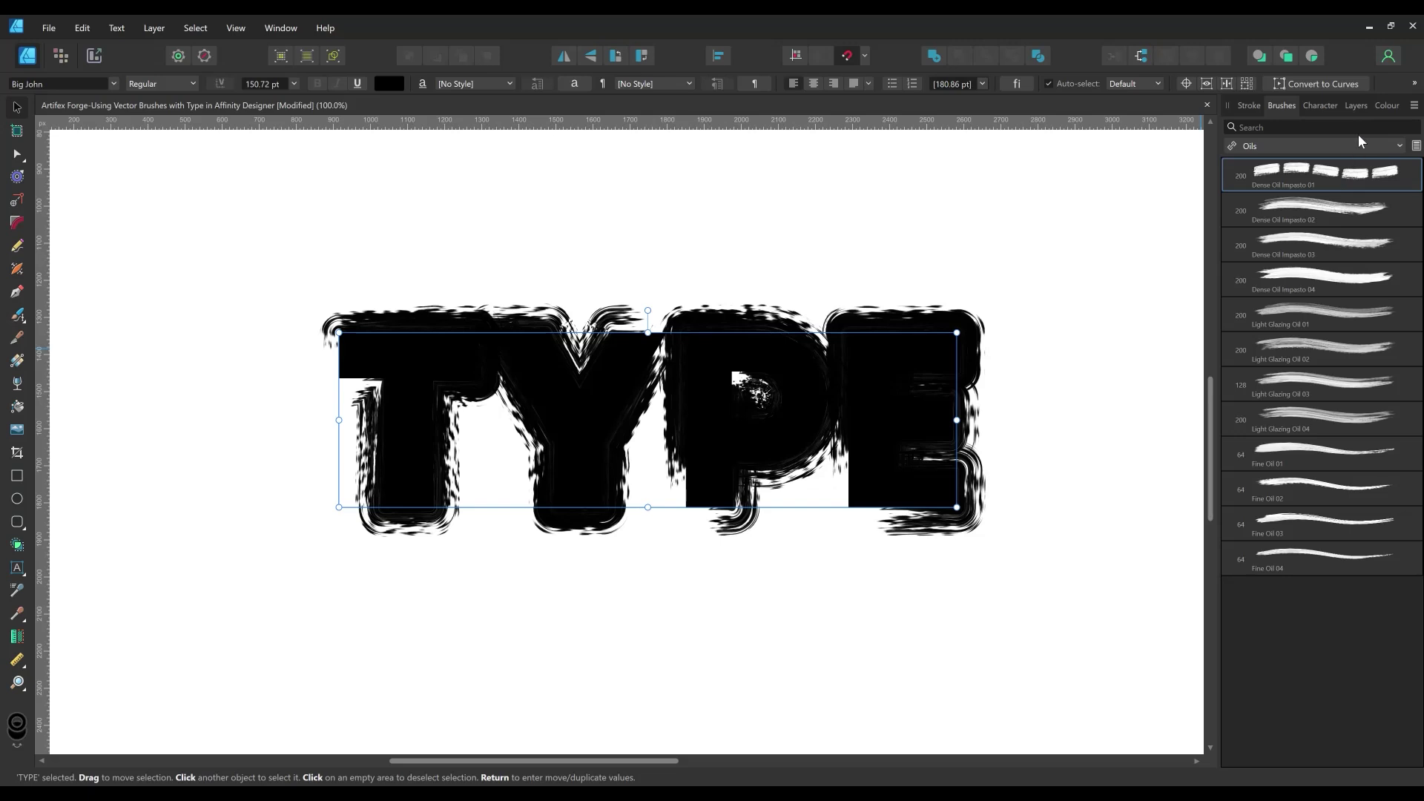
click(1249, 106)
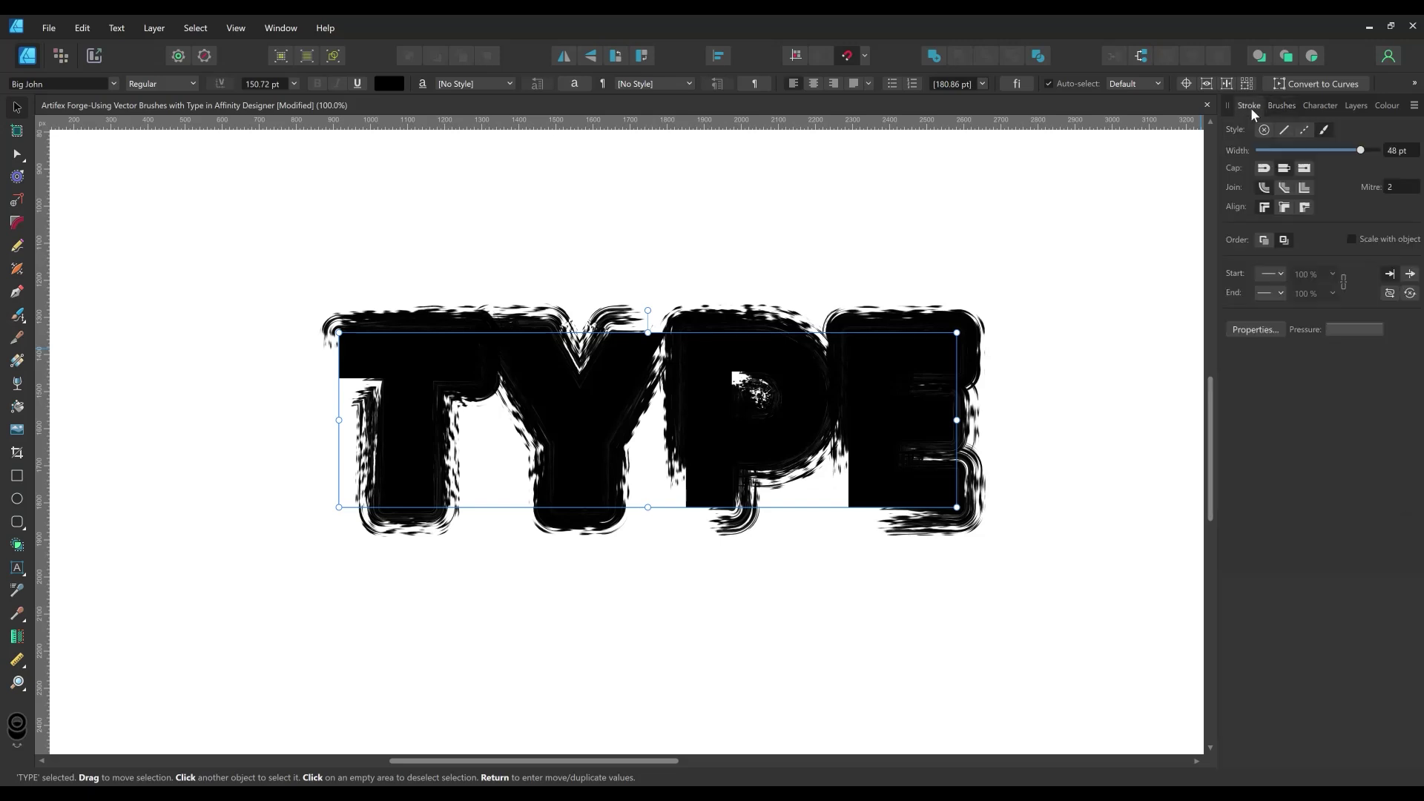
click(1352, 238)
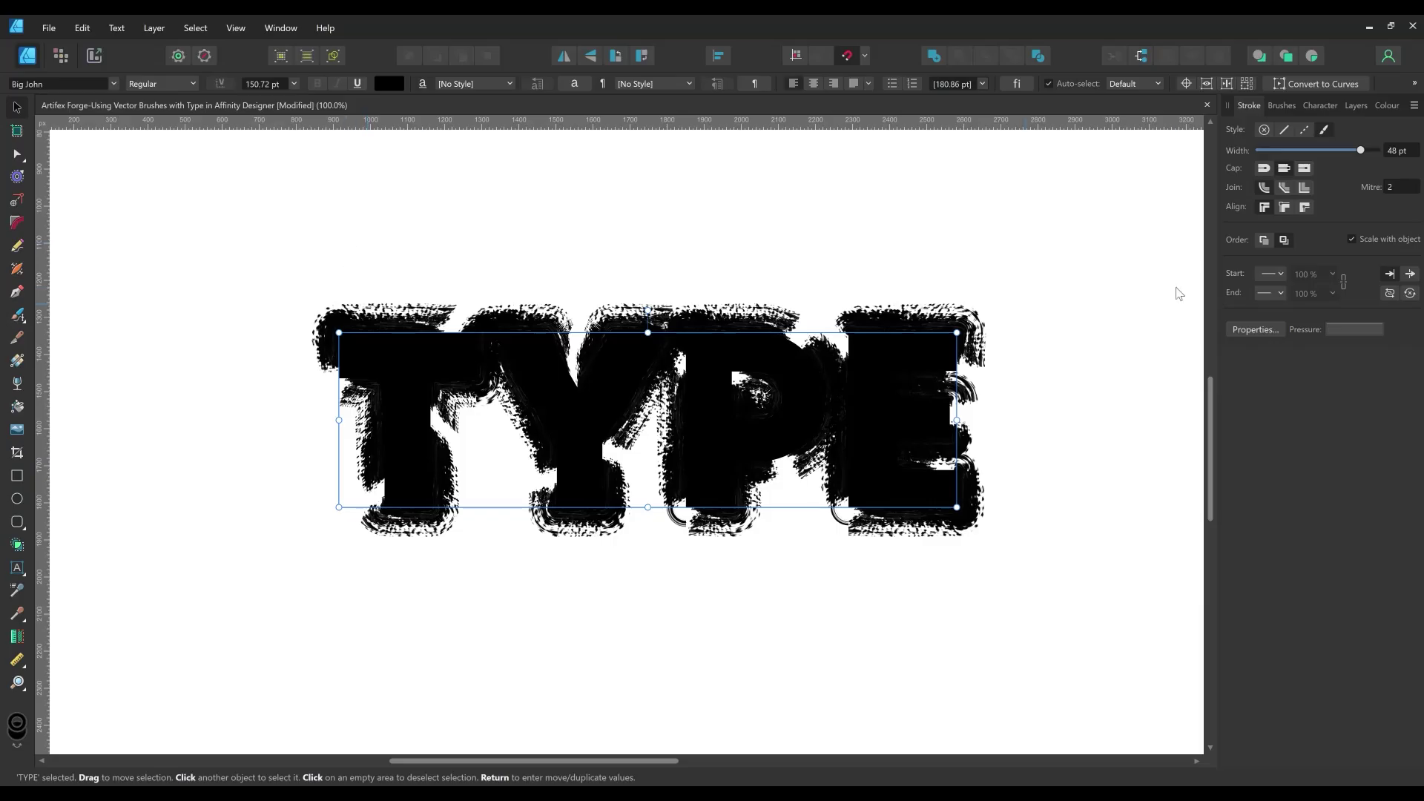
- Apply the Classic Pencil 2B brush from the Pencils category to the TYPE text's stroke
click(1282, 105)
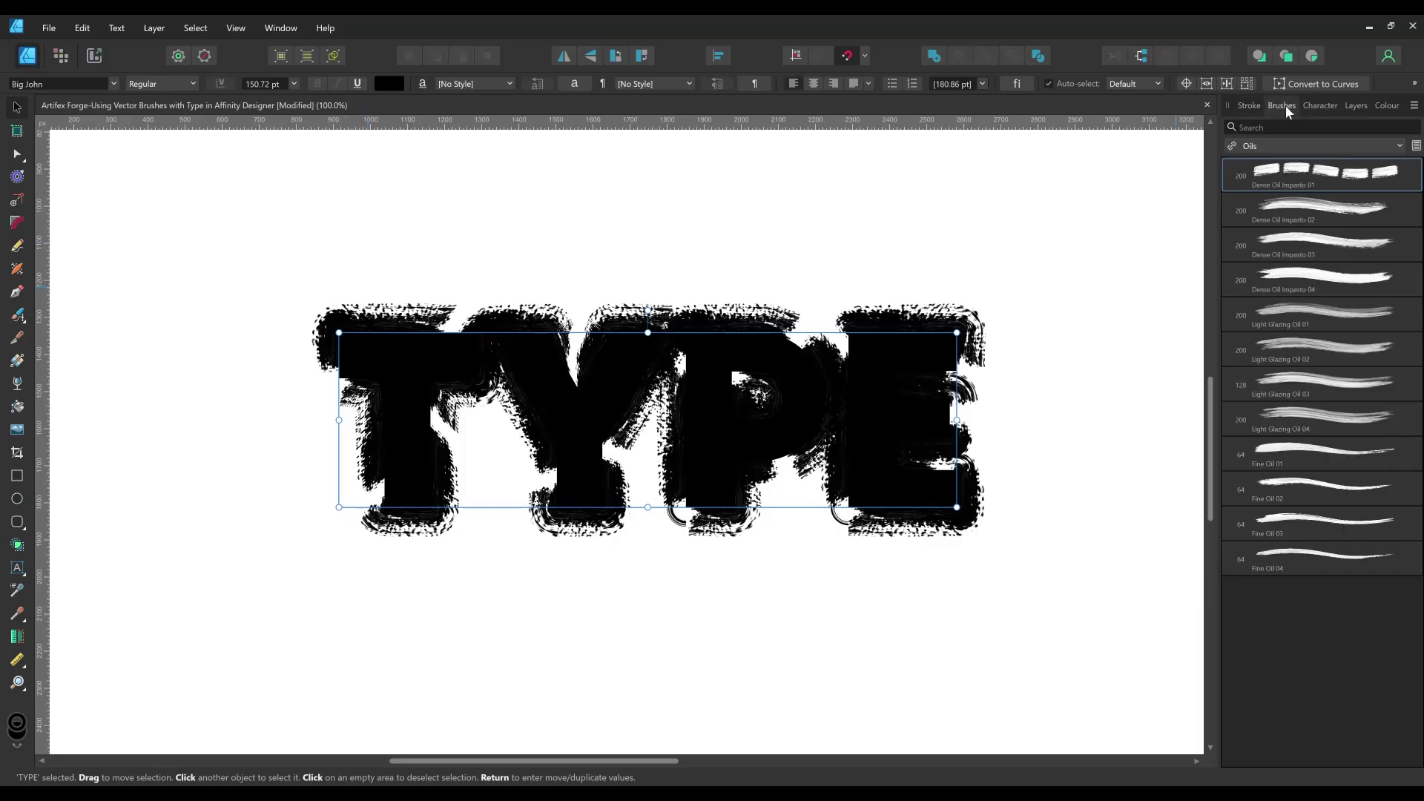
click(1301, 147)
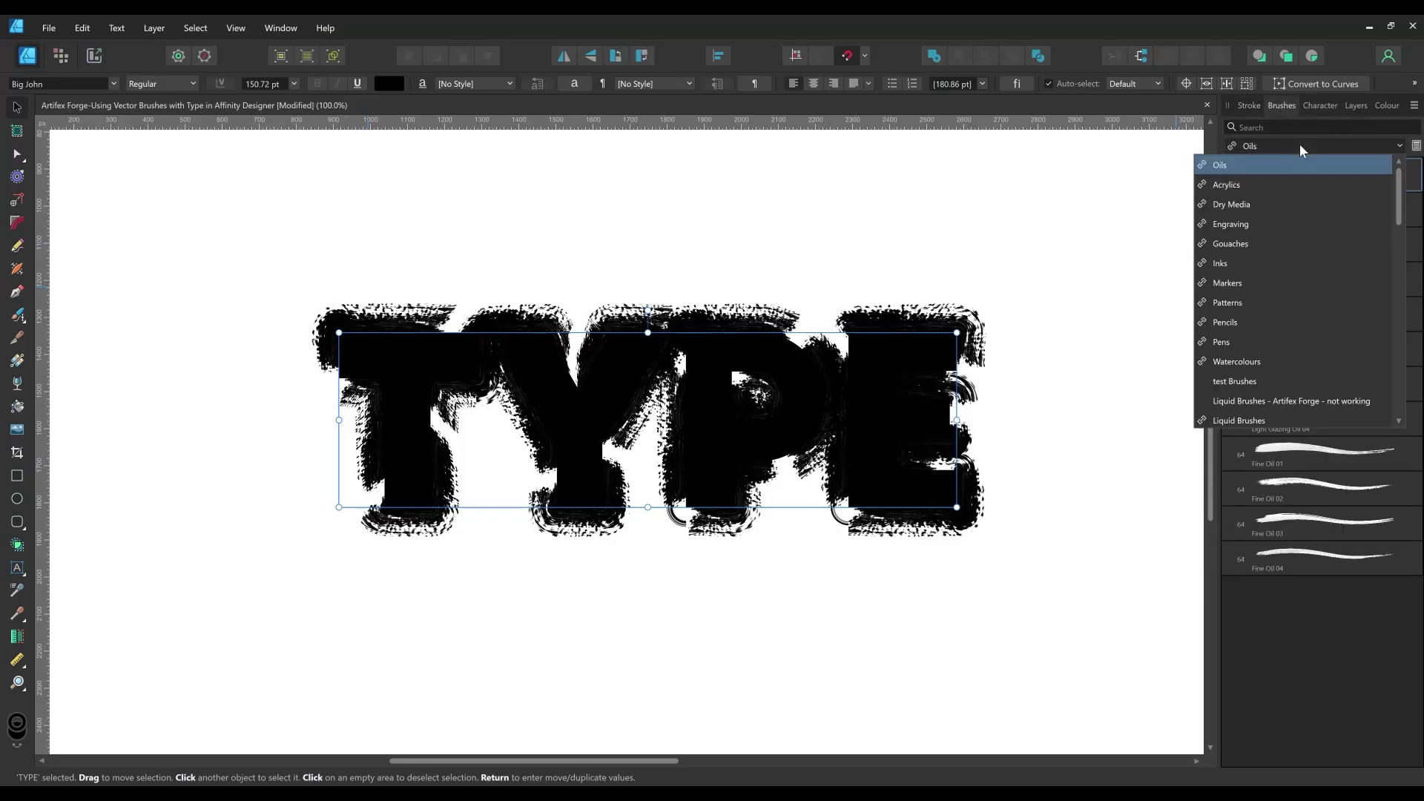
click(1261, 323)
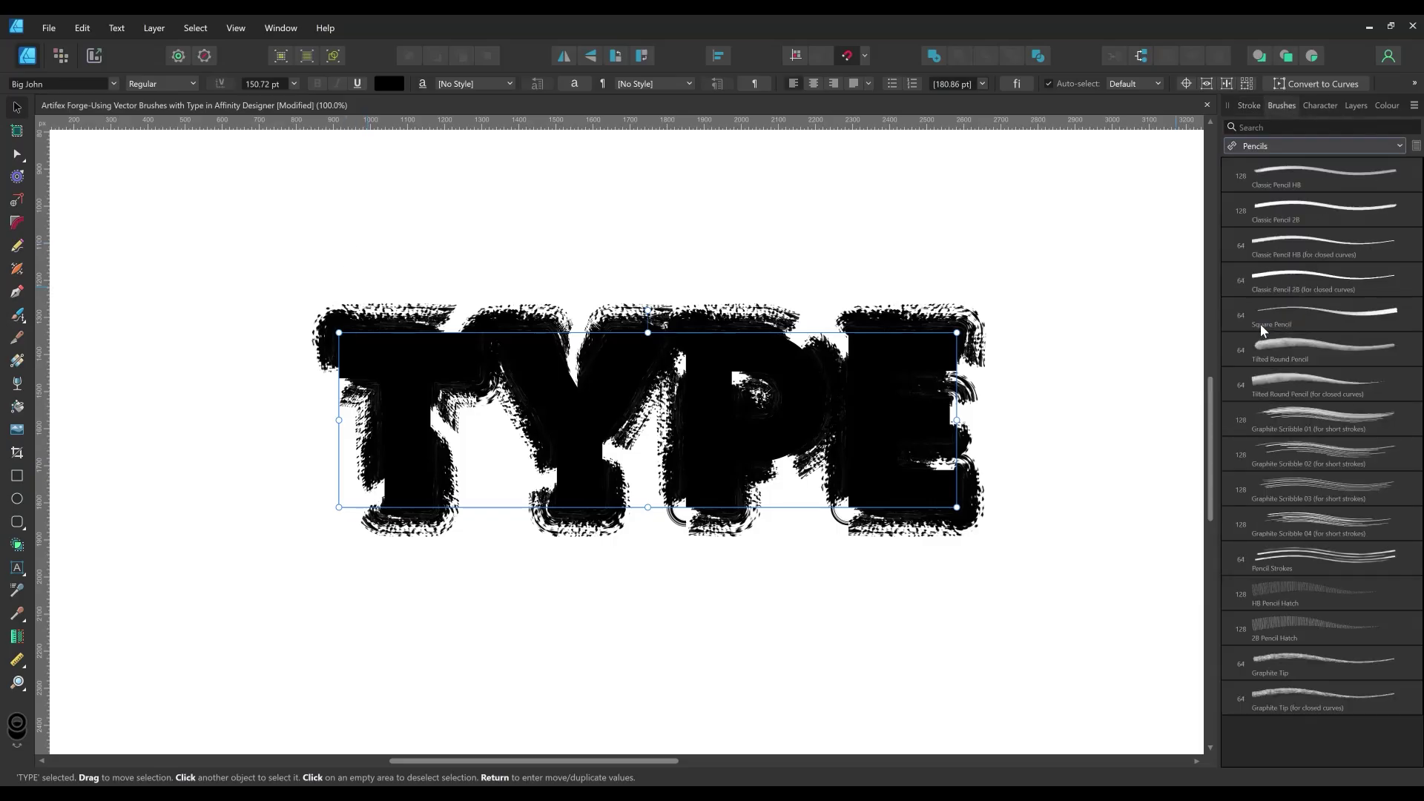
click(1320, 214)
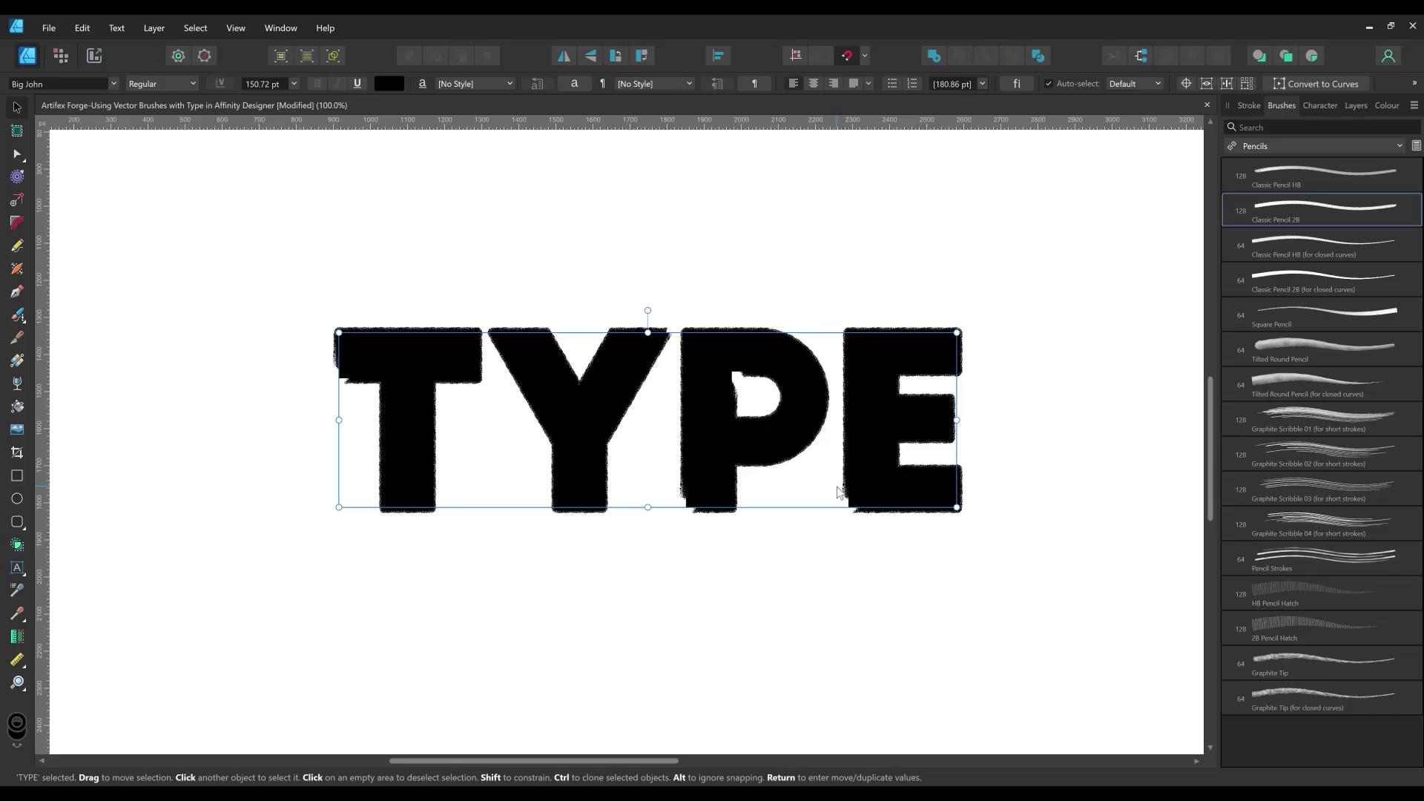
- Set the TYPE text's stroke width to 58 pt
click(1252, 105)
key(t)
click(1402, 151)
text(58)
key(Return)
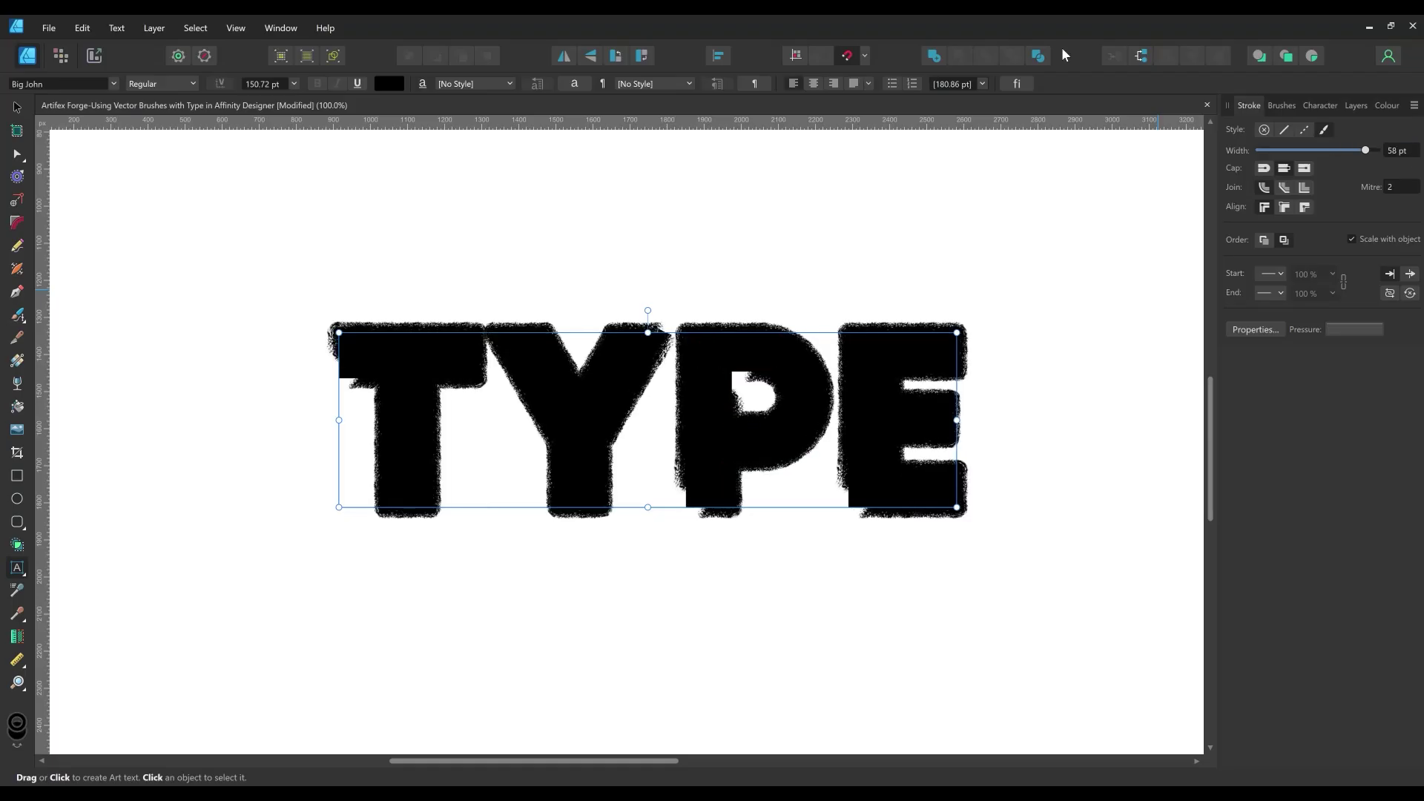
key(v)
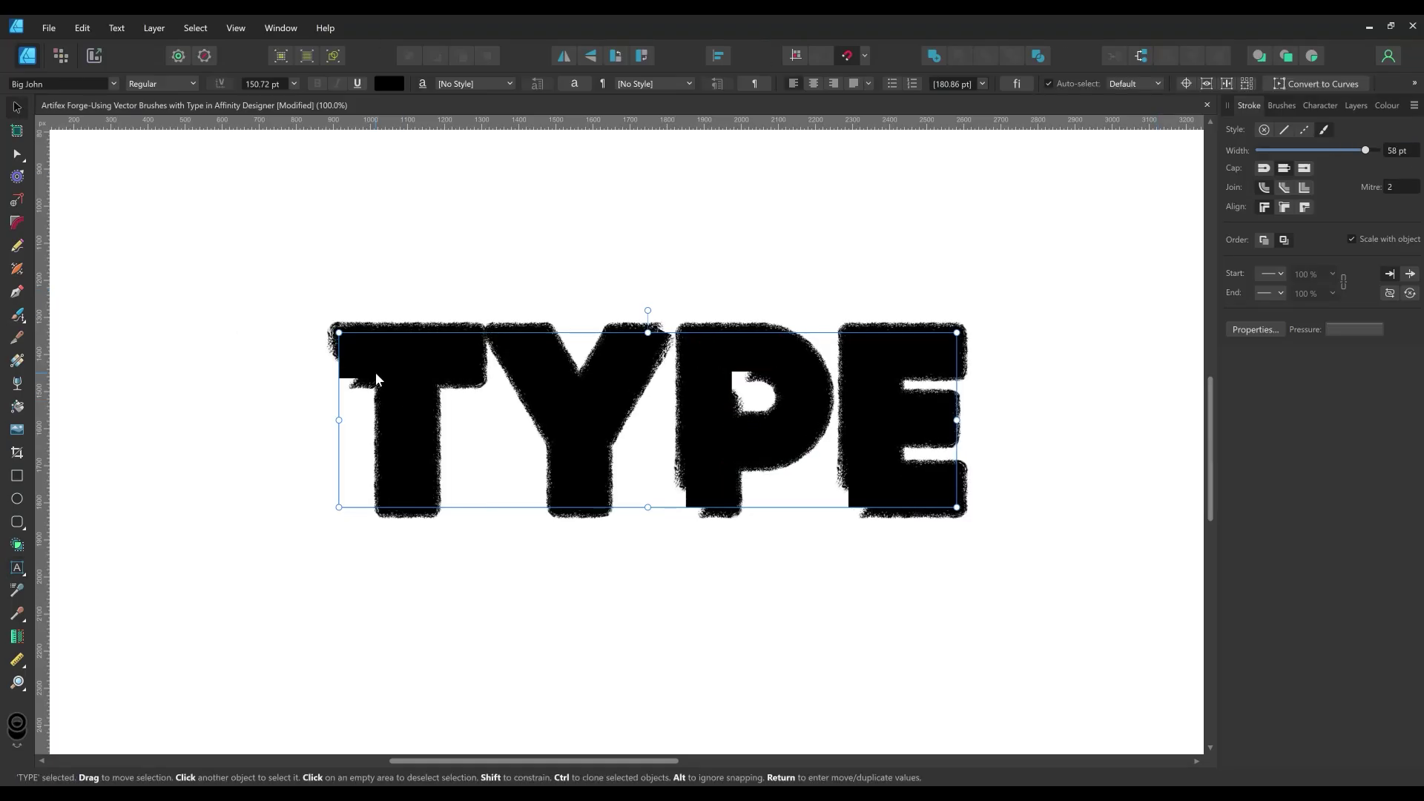
- Examine the brush stroke's ends on the letter T up close, and review the Classic Pencil 2B brush's offsets and body settings
key(z)
drag(356, 361, 506, 491)
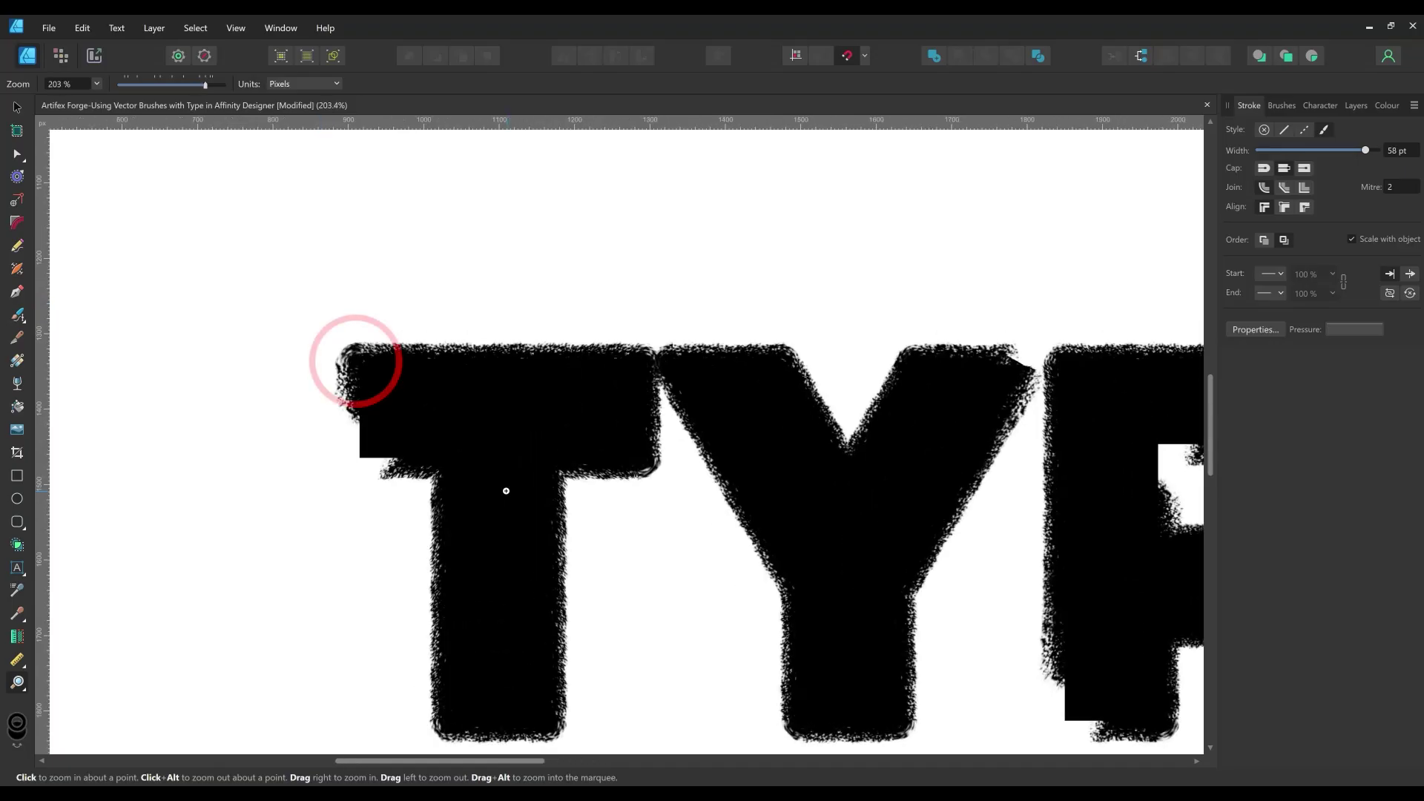
key(v)
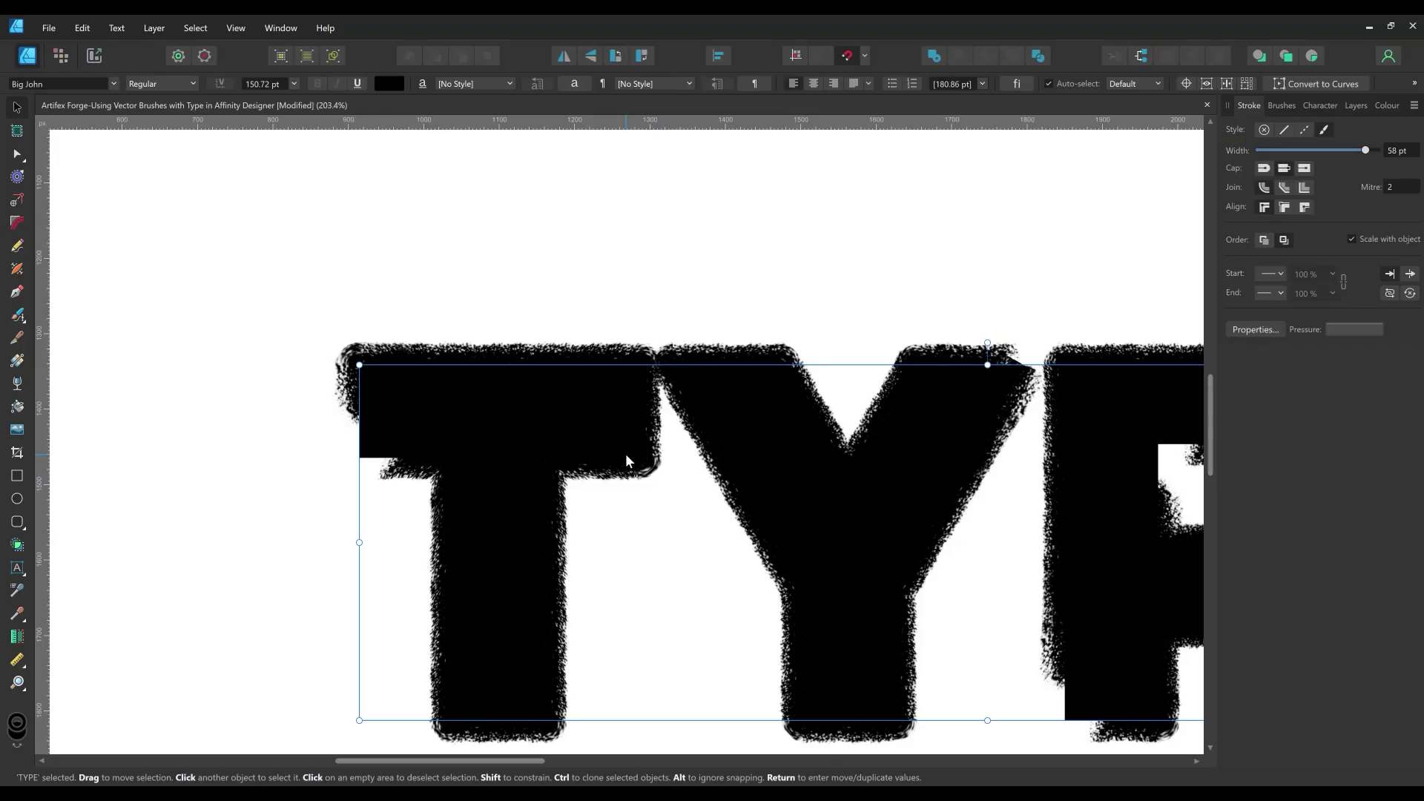
key(ctrl+1)
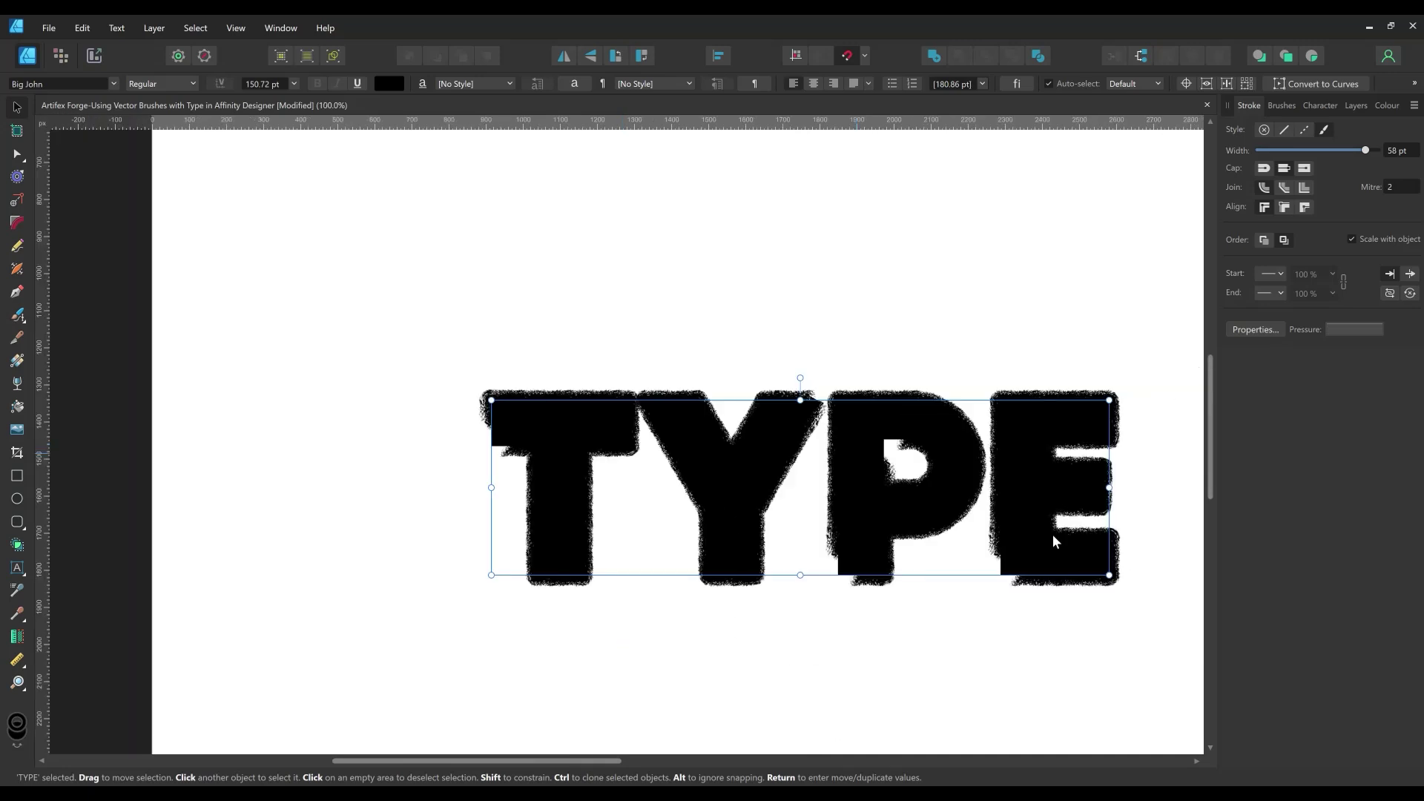
click(1282, 106)
key(ctrl+d)
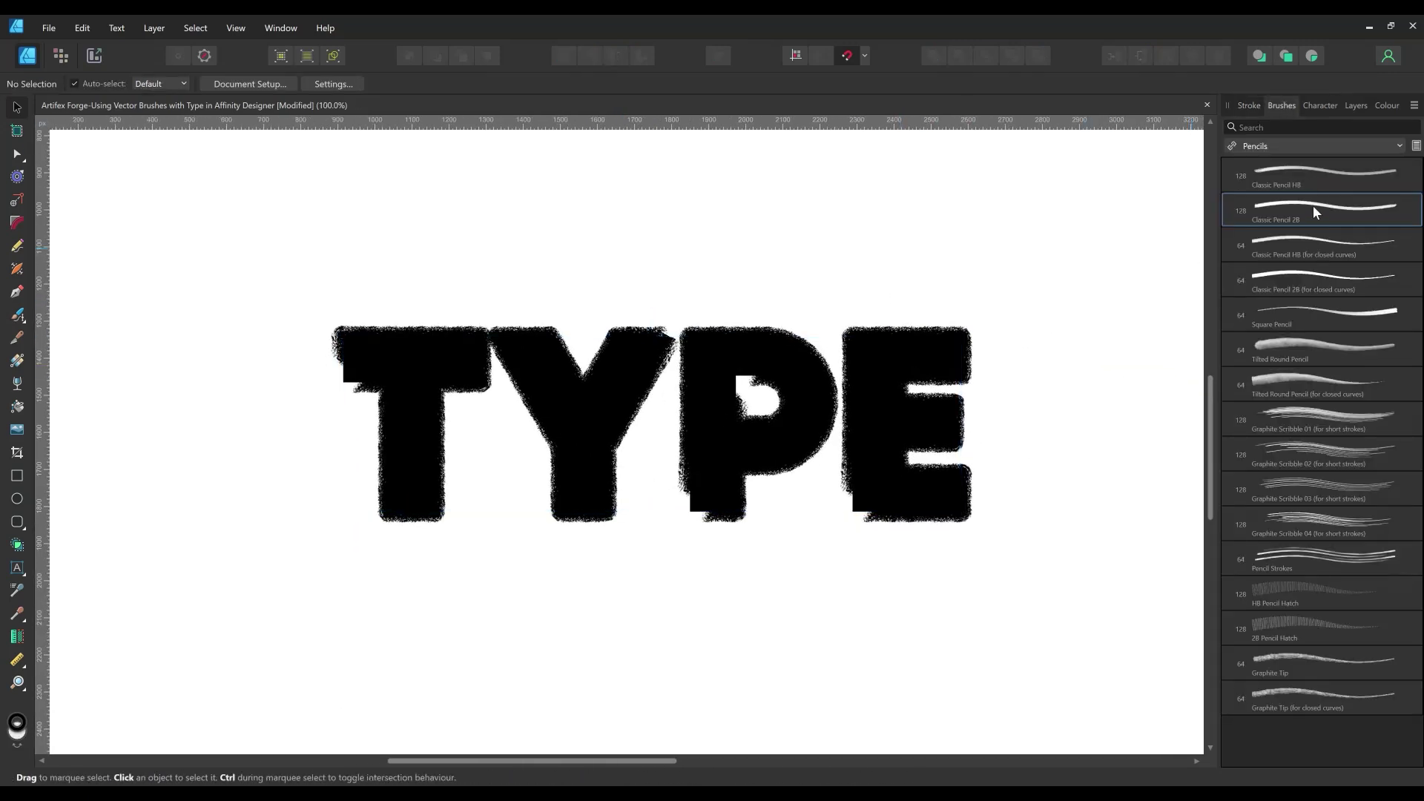
double_click(1238, 209)
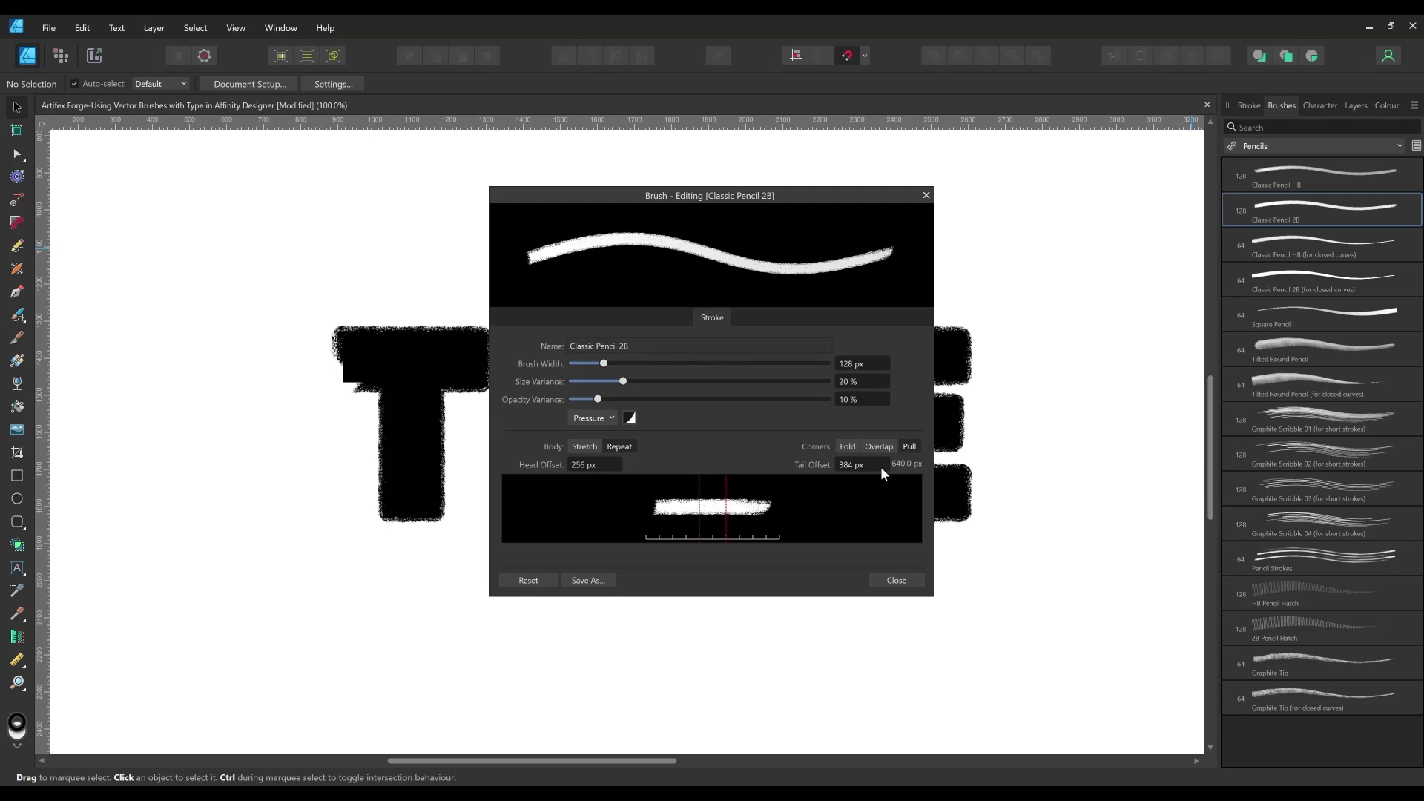
click(894, 581)
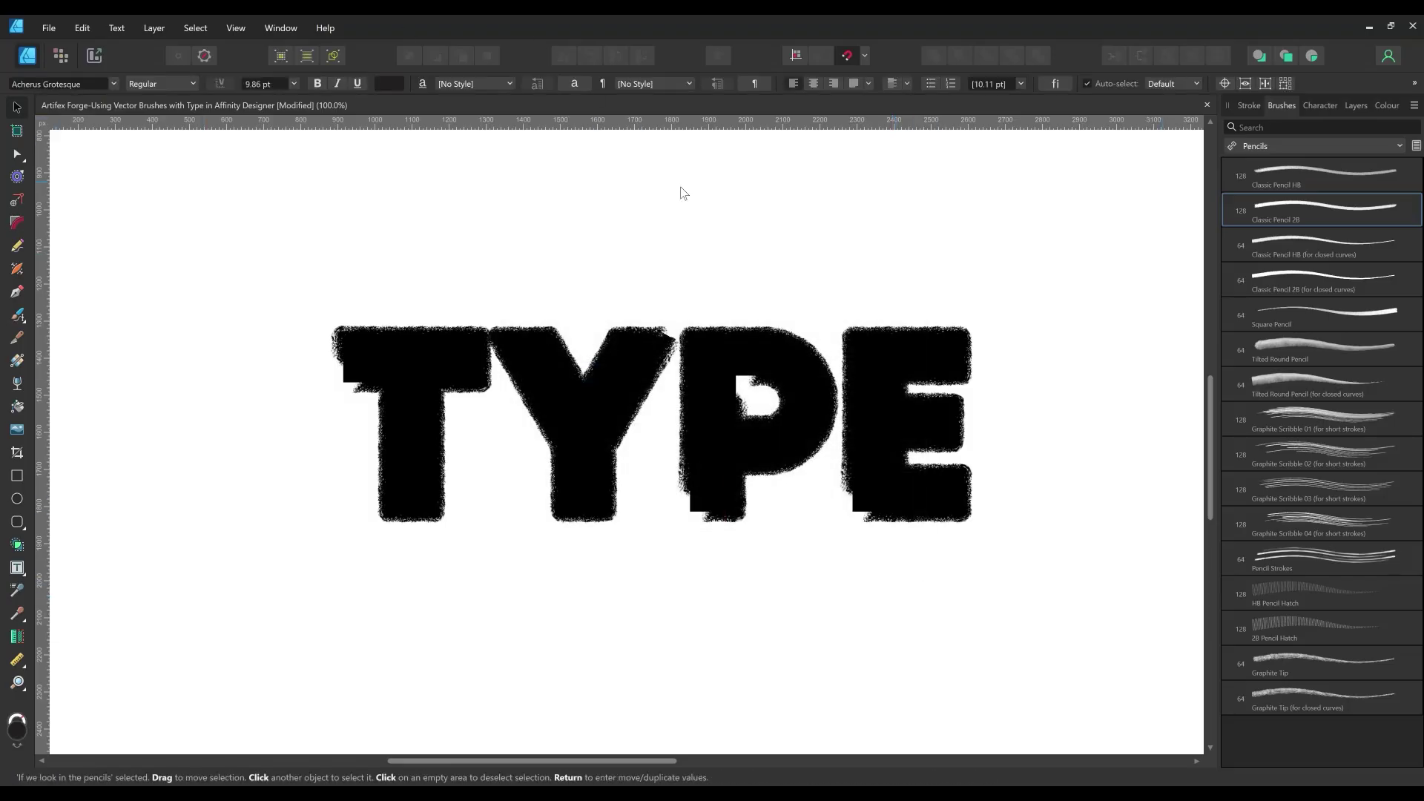
- Apply the Classic Pencil 2B (for closed curves) brush to the TYPE text at a stroke width of 58 pt
click(727, 355)
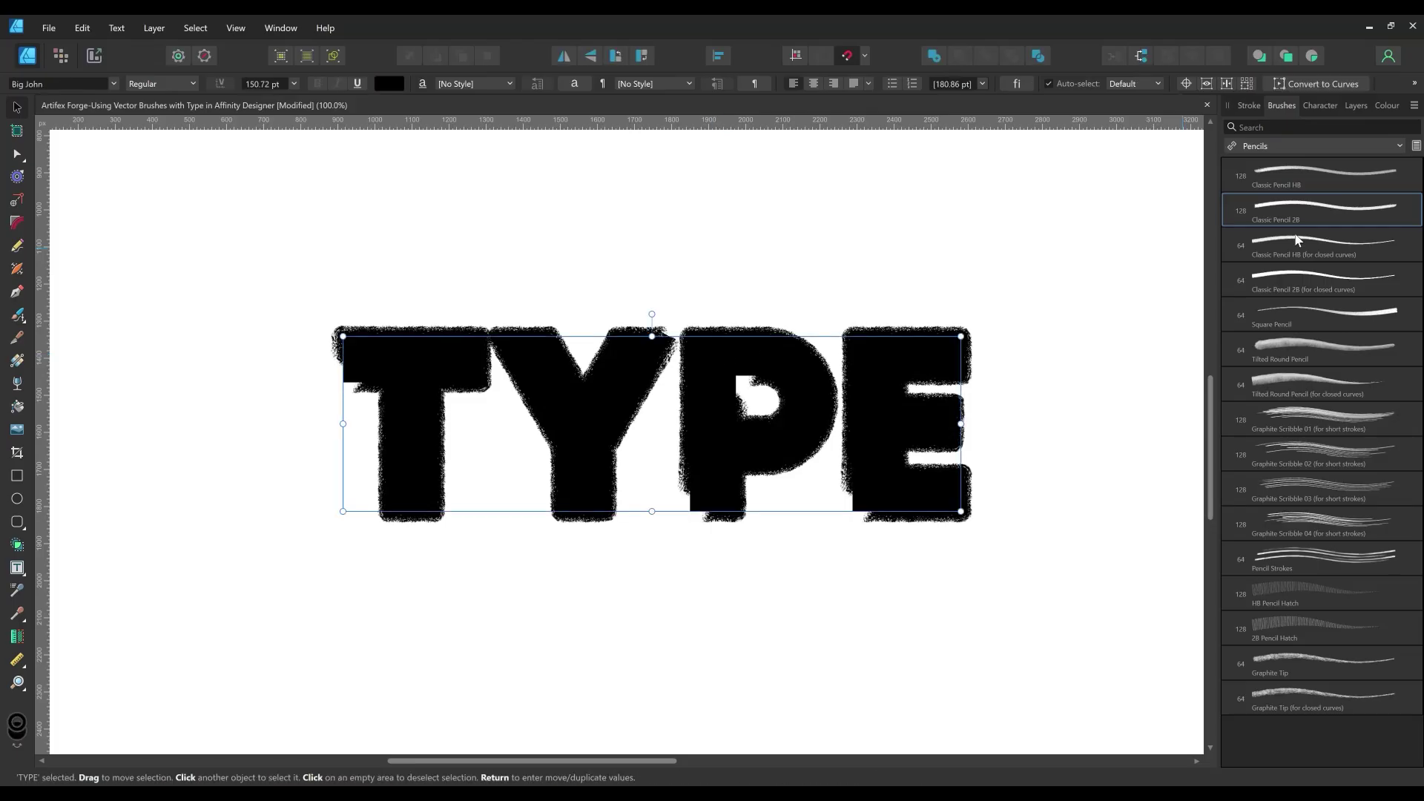
click(1309, 281)
click(1259, 108)
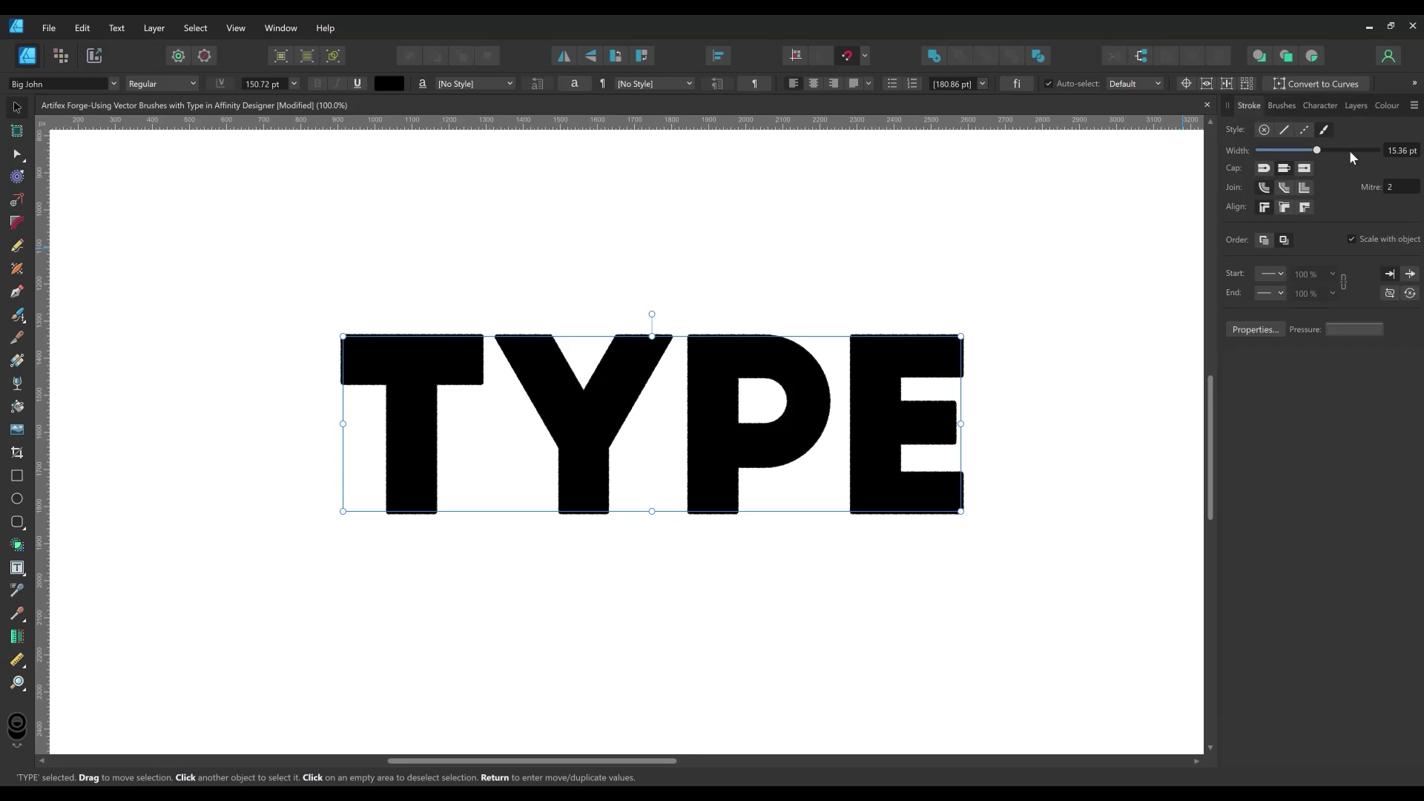
click(1410, 152)
text(58)
key(Return)
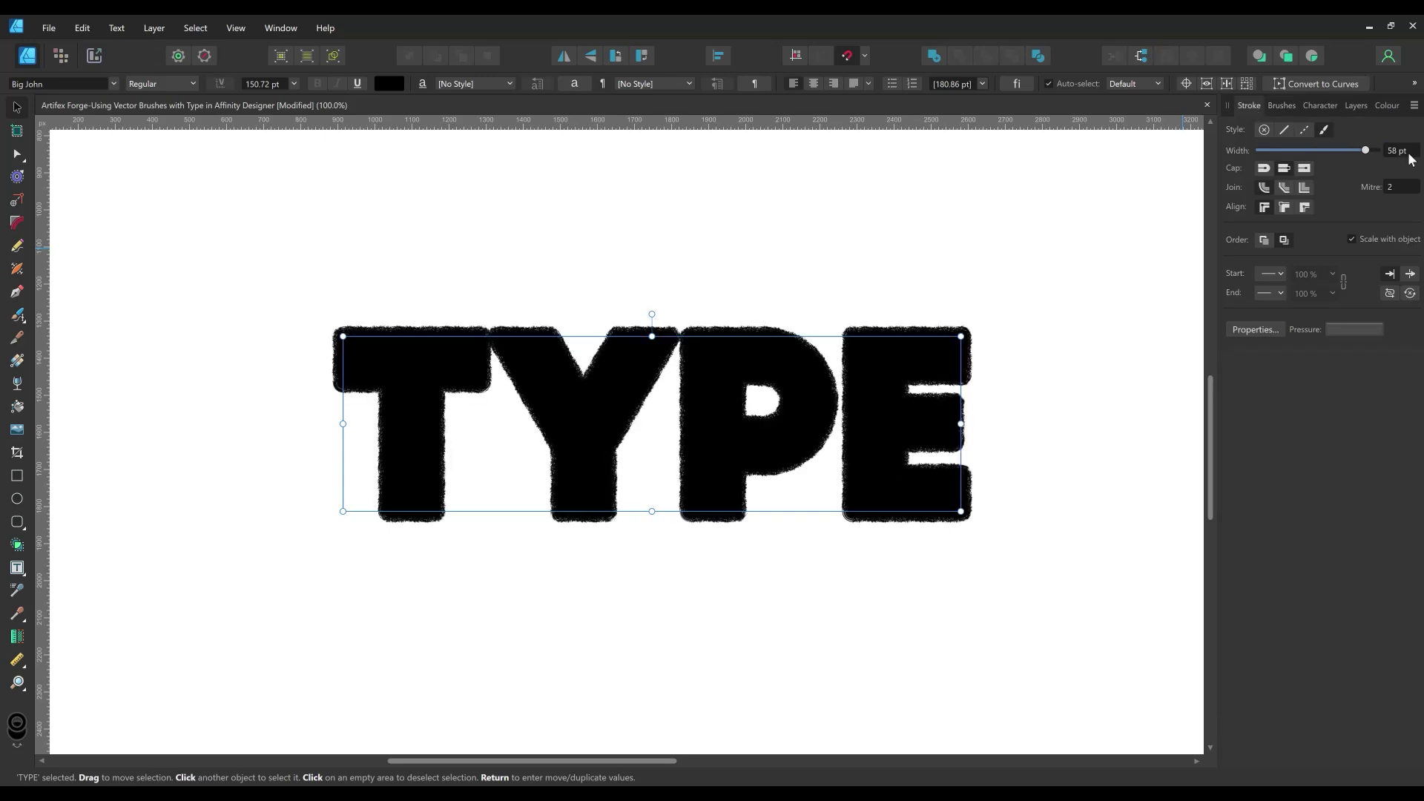
click(830, 257)
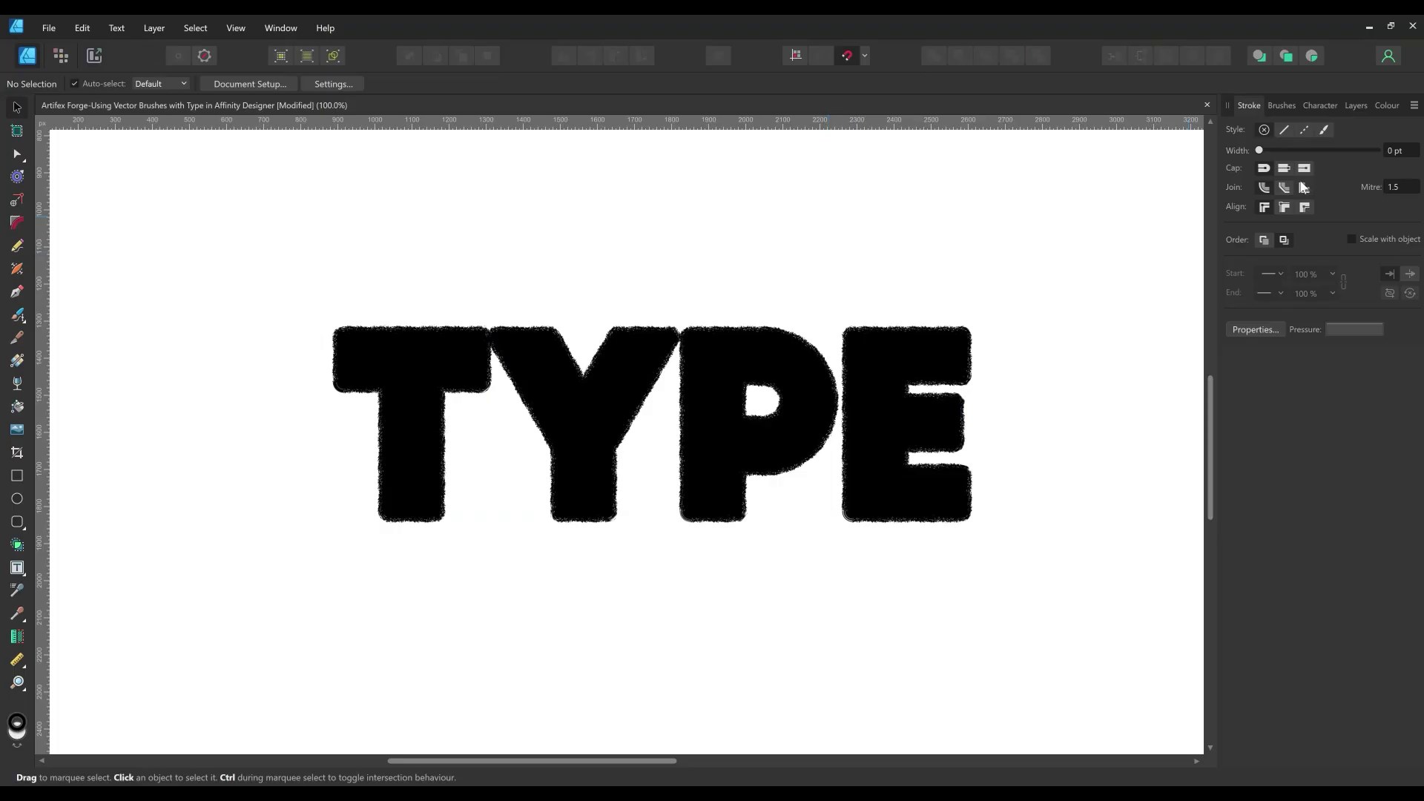
- Review the head and tail offsets in the settings of the Classic Pencil 2B (for closed curves) brush
click(1282, 105)
double_click(1312, 275)
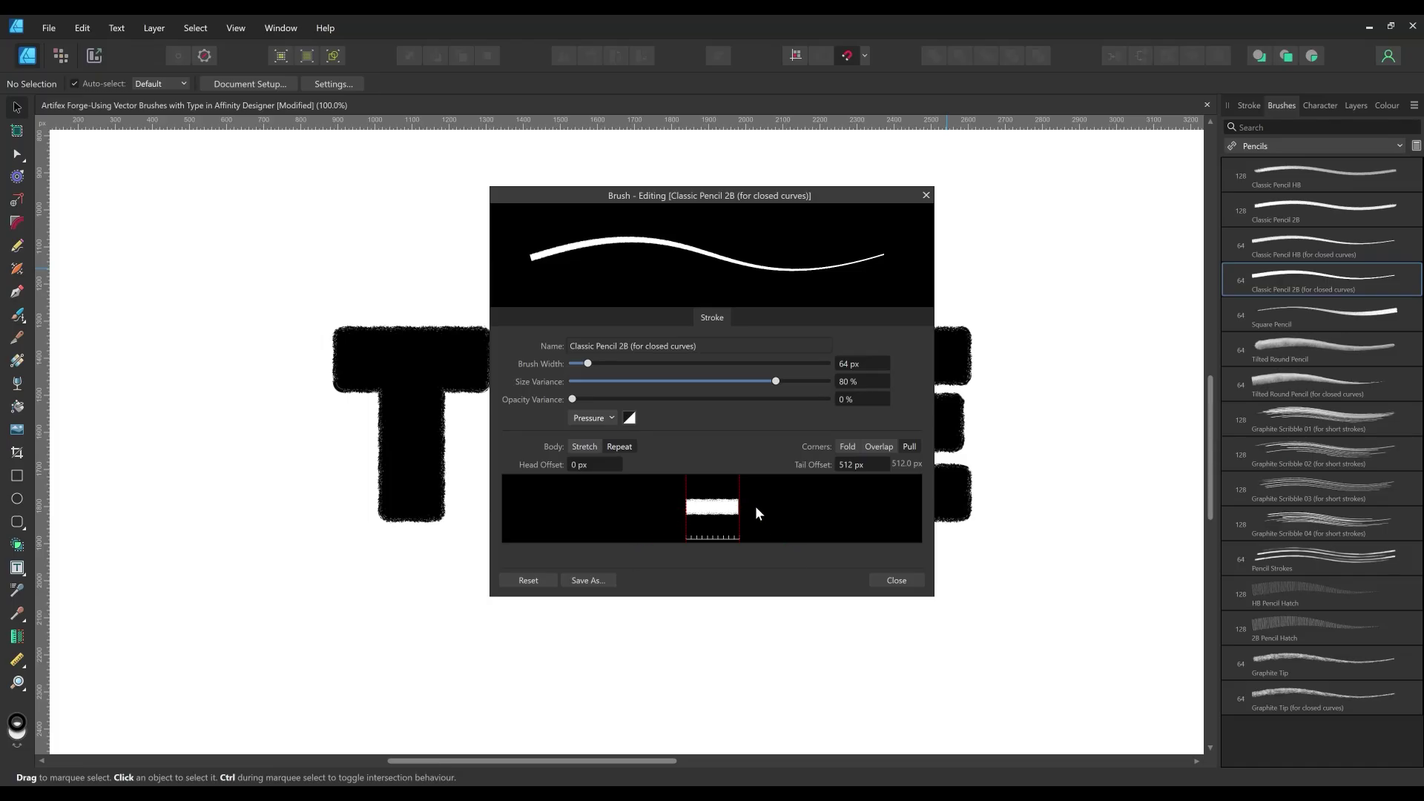
click(896, 582)
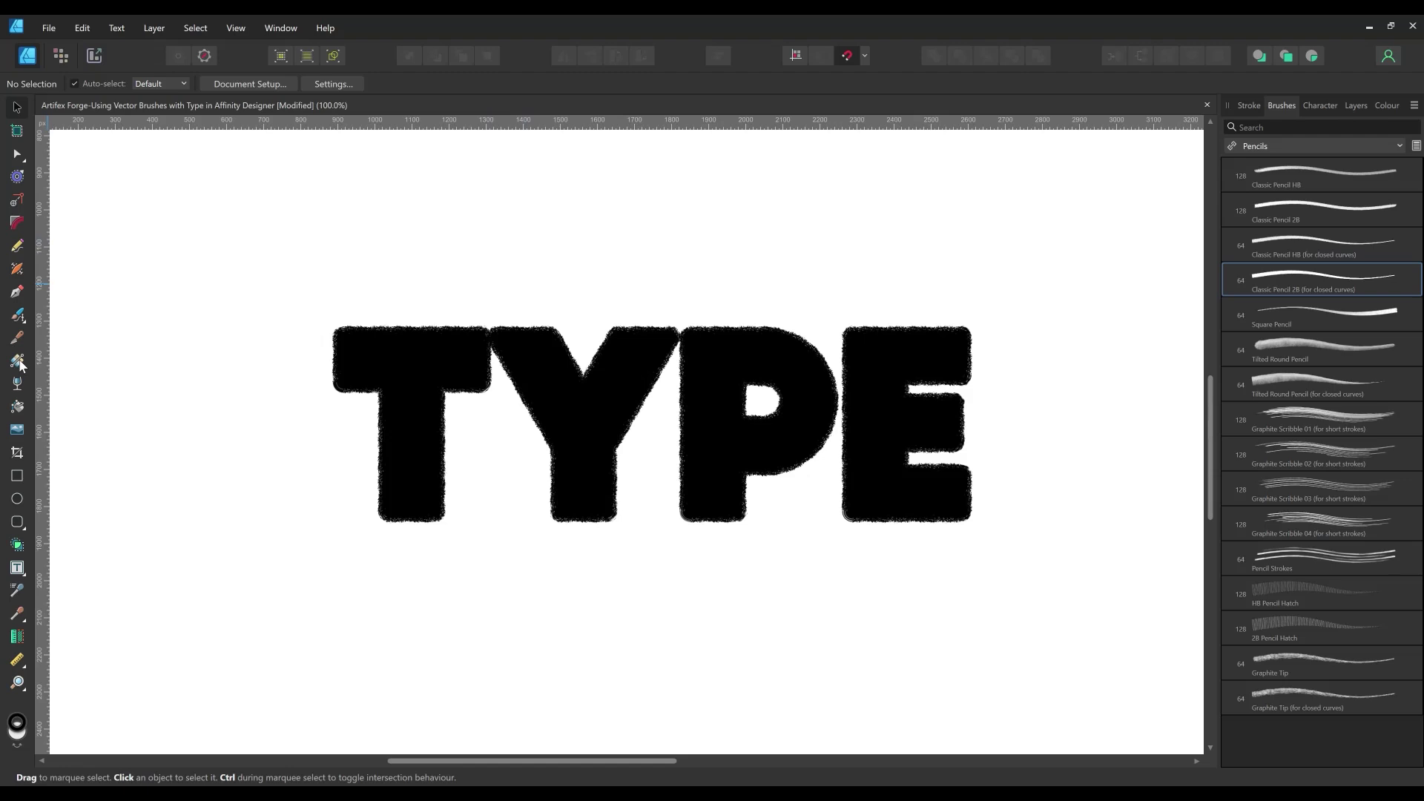
- Paint a long wavy test stroke above the TYPE text with the Vector Brush tool
click(18, 317)
click(19, 318)
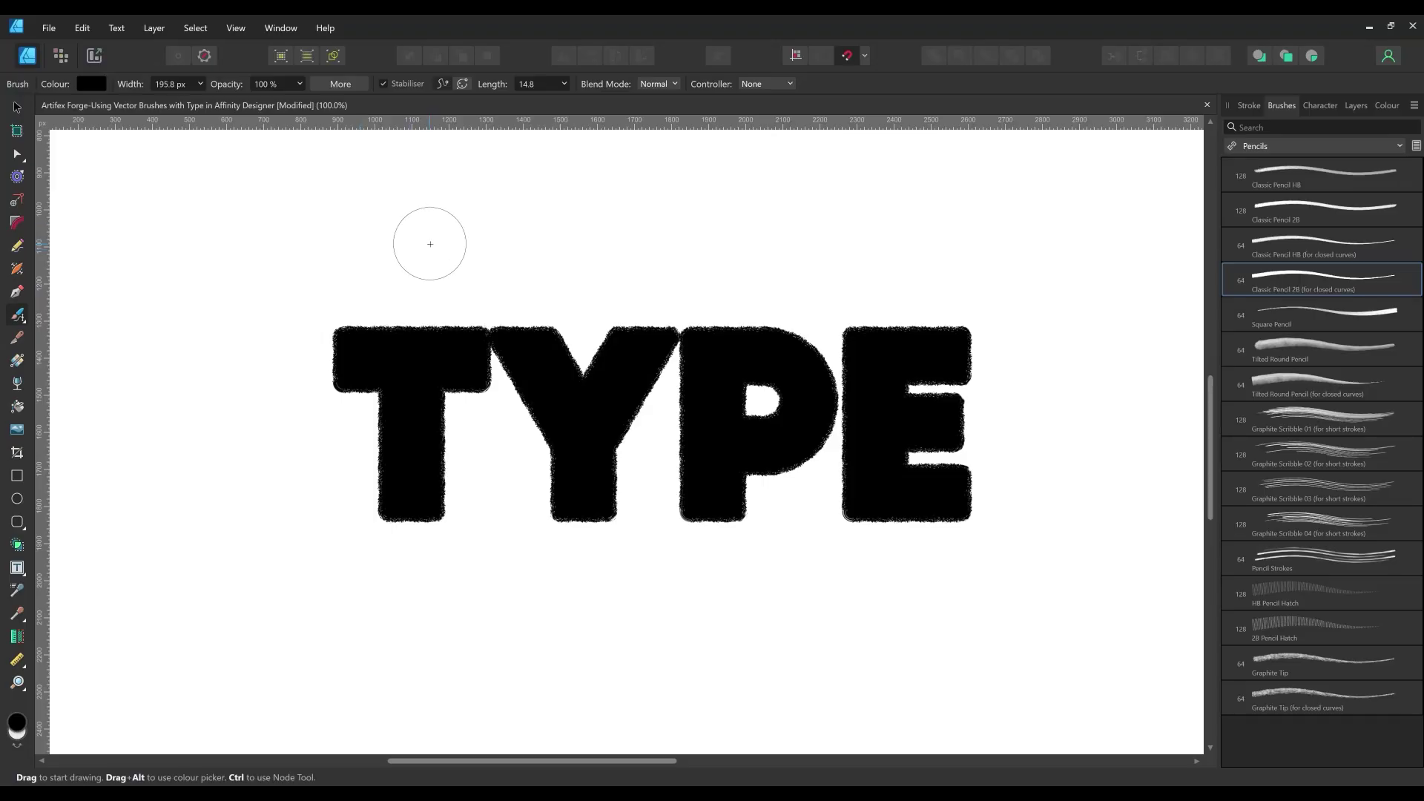
mouse_move(345, 273)
mouse_down()
mouse_move(474, 217)
mouse_move(725, 244)
mouse_move(883, 227)
mouse_up()
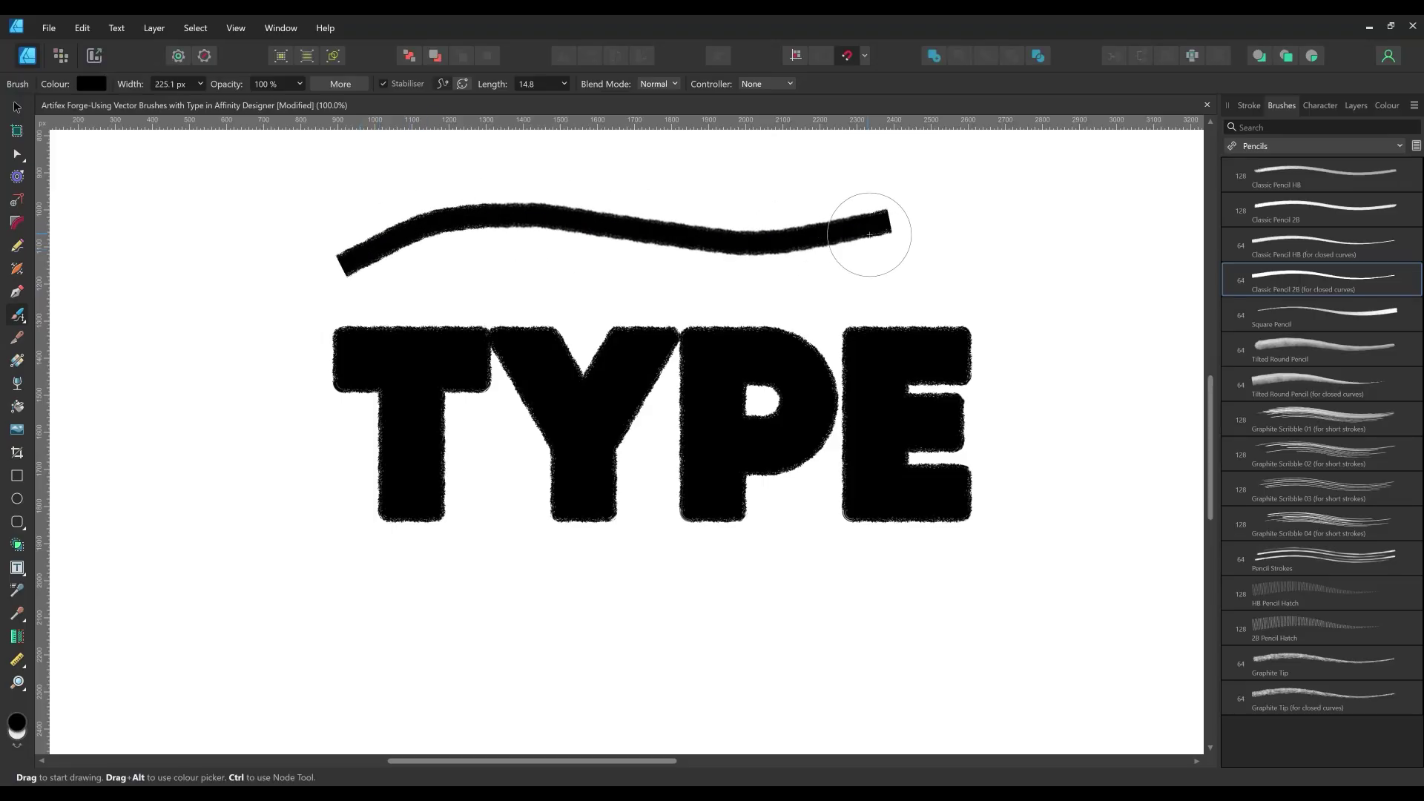
- Show the nodes of the test stroke above the text and delete the stroke
key(a)
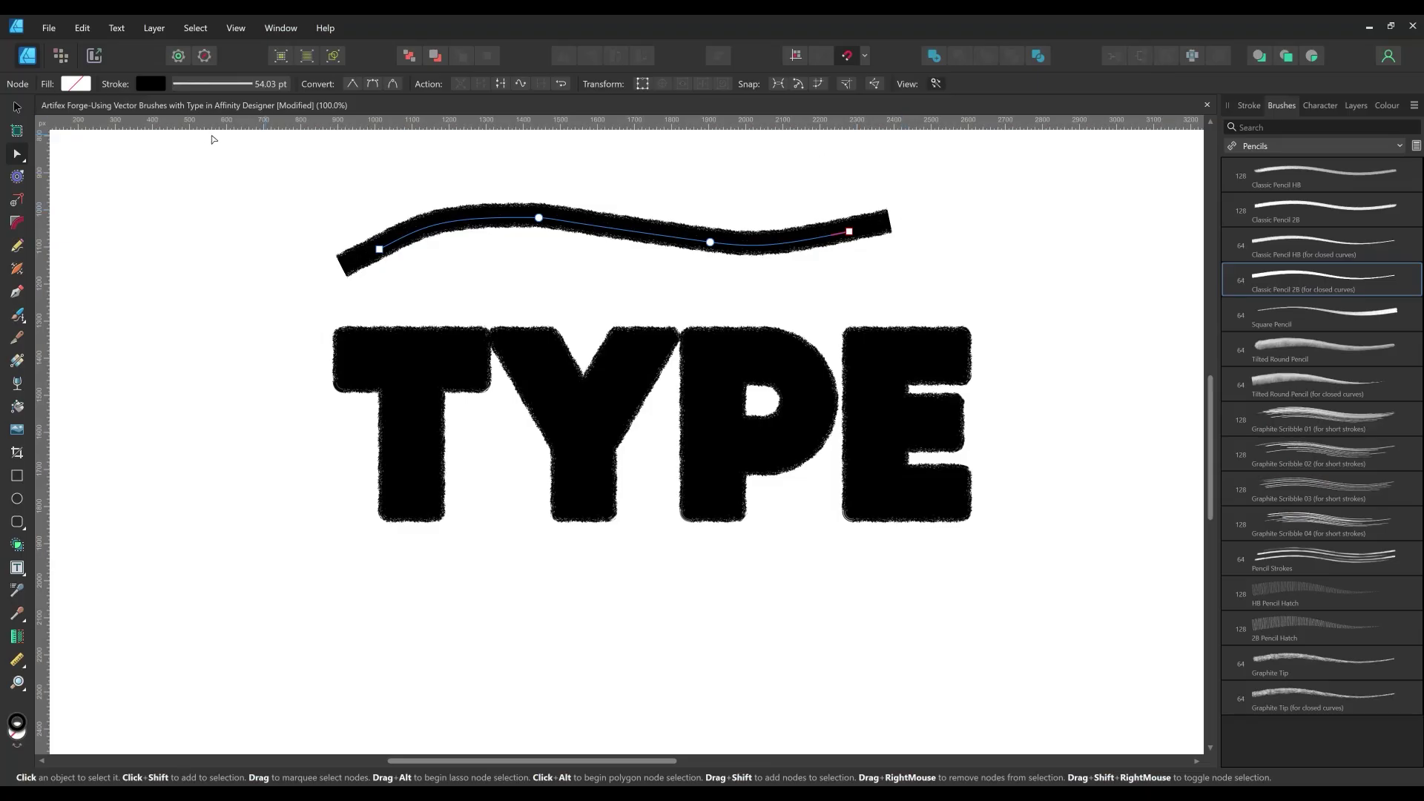
click(17, 108)
key(Delete)
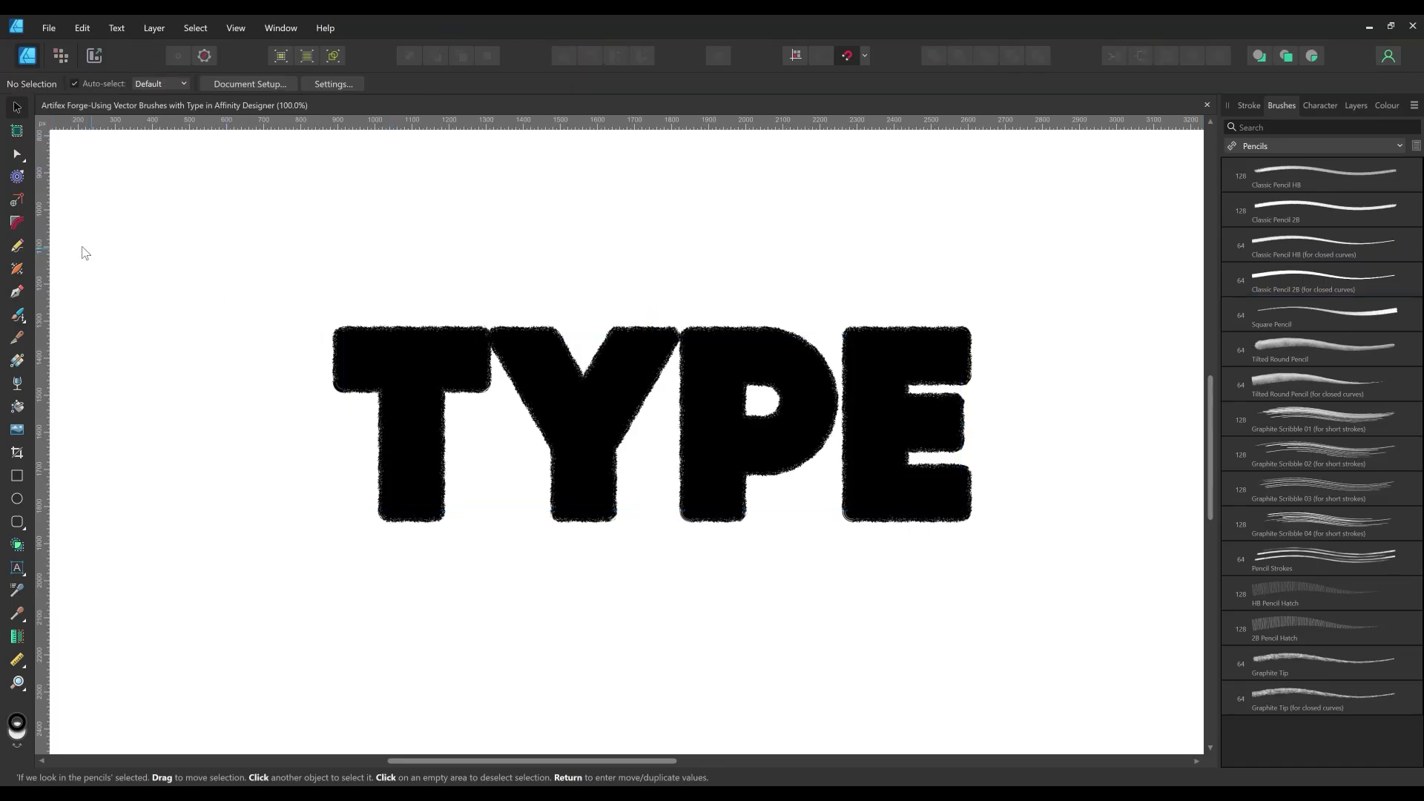
- Try to select the corners of the live TYPE text with the Corner tool
click(17, 224)
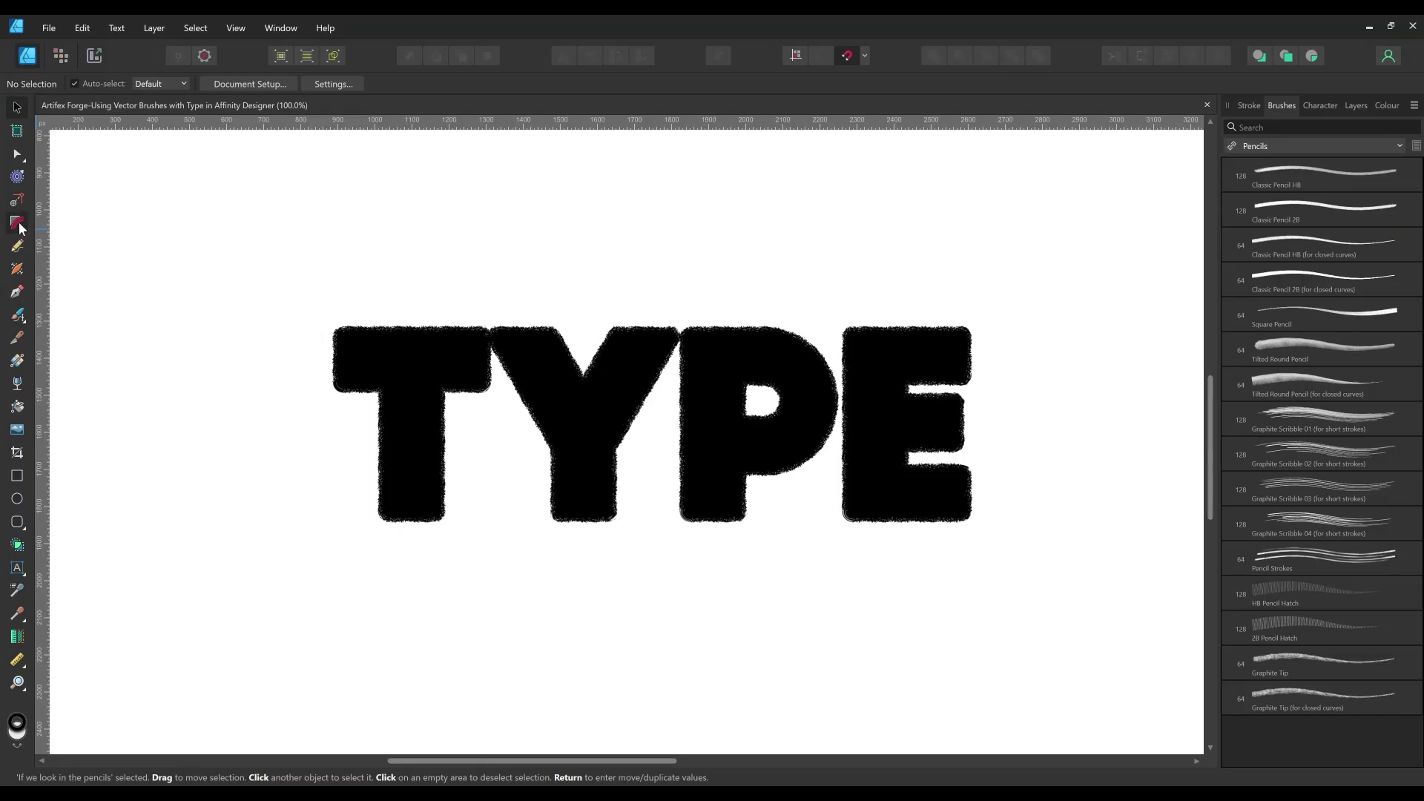
click(350, 339)
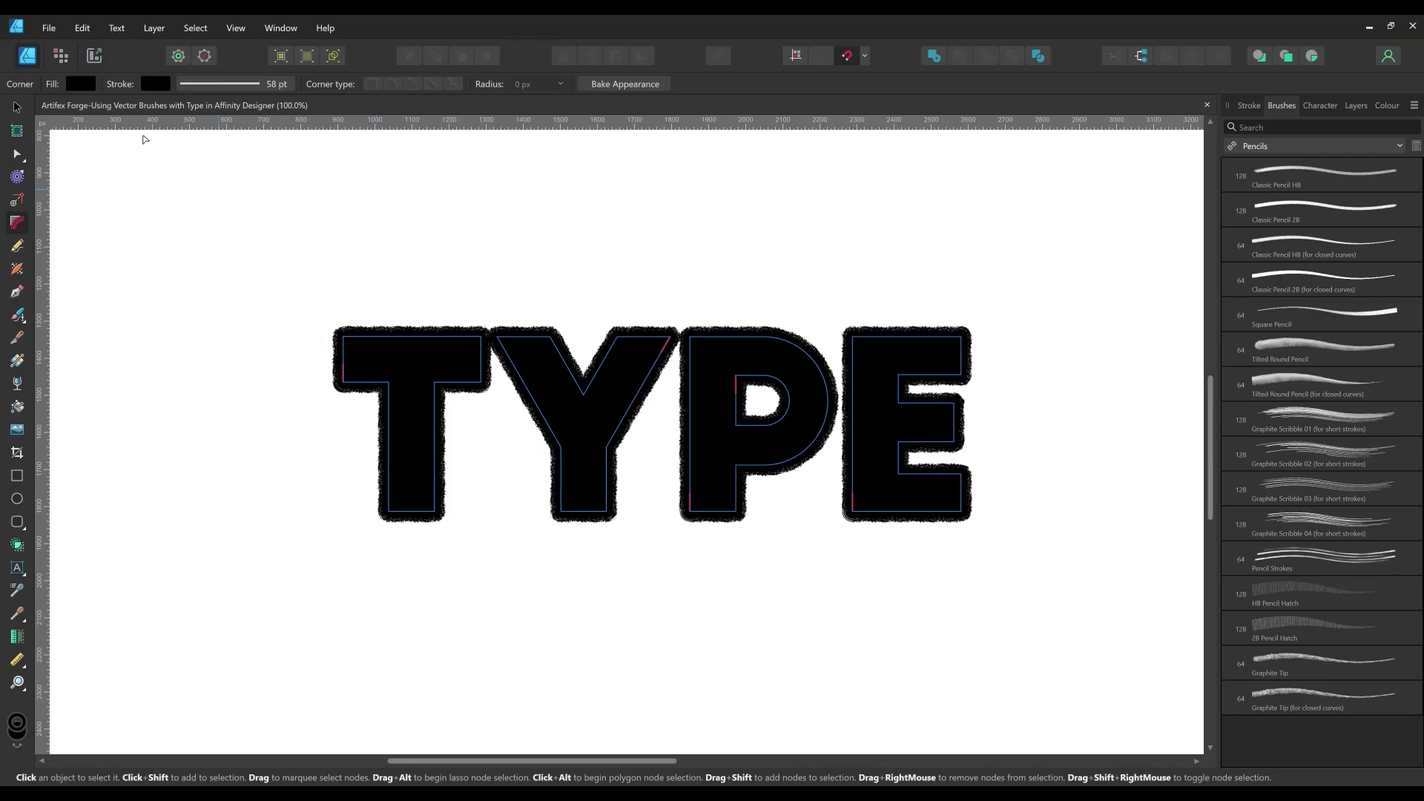
click(17, 107)
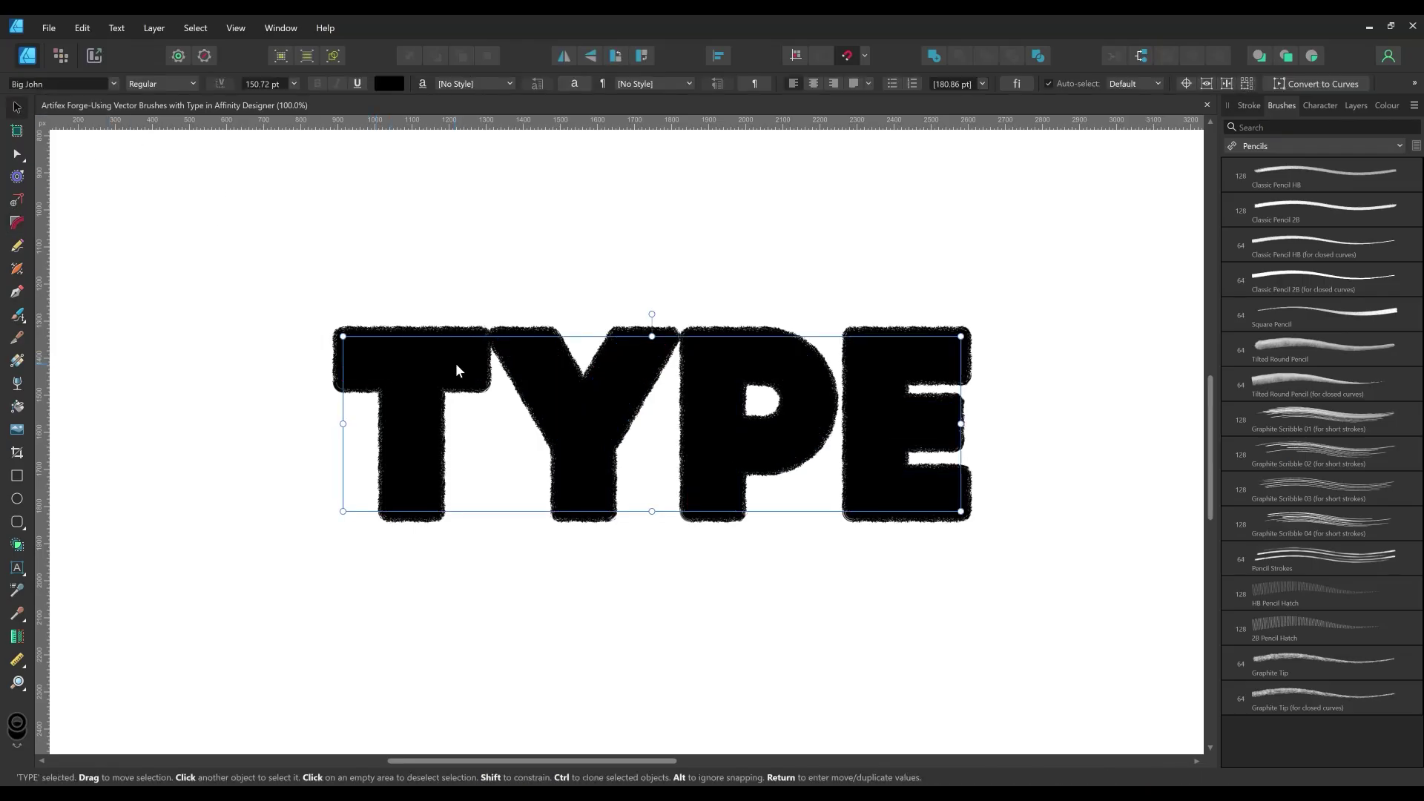
- Convert the TYPE text to curves, expand the resulting group and select each letter's curve in turn
click(155, 28)
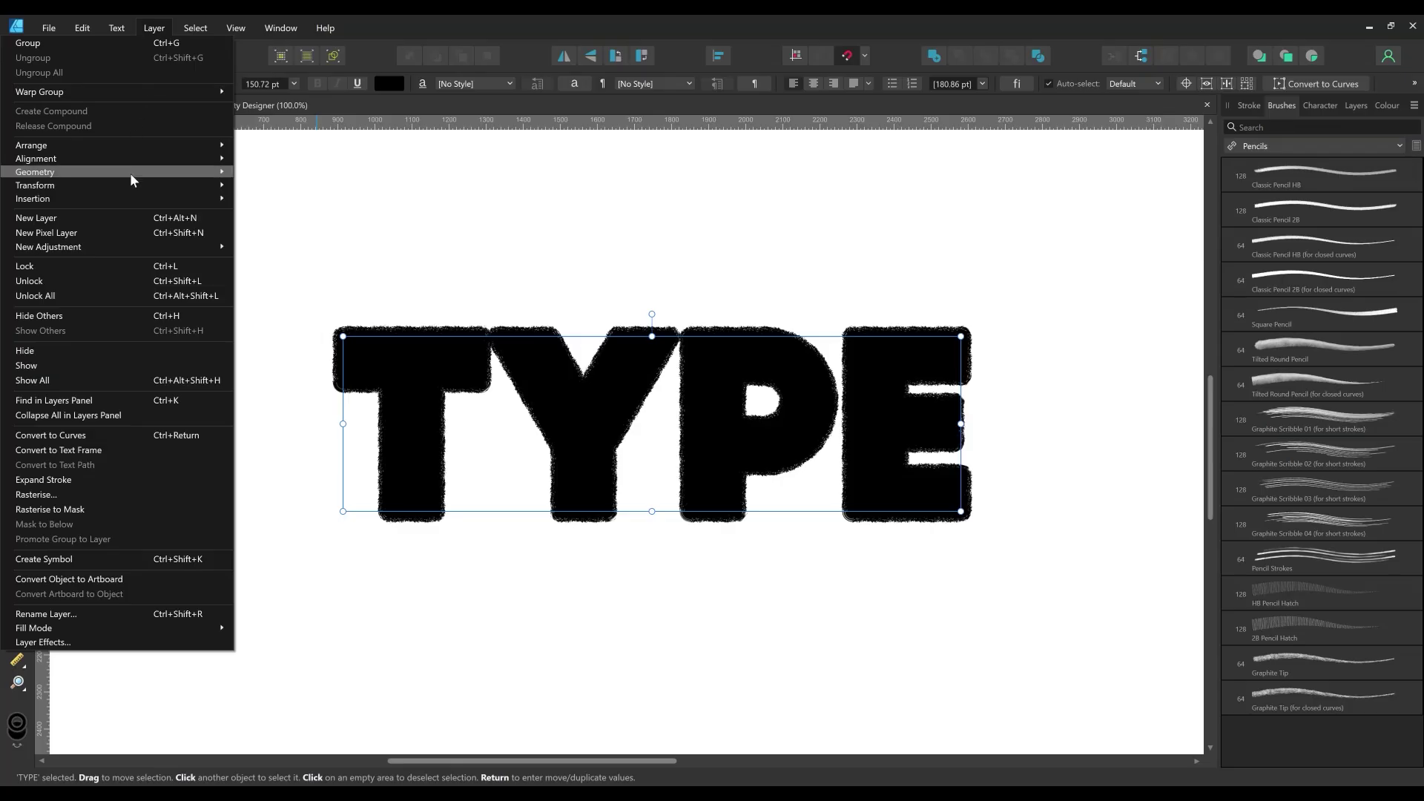
click(135, 437)
click(1358, 106)
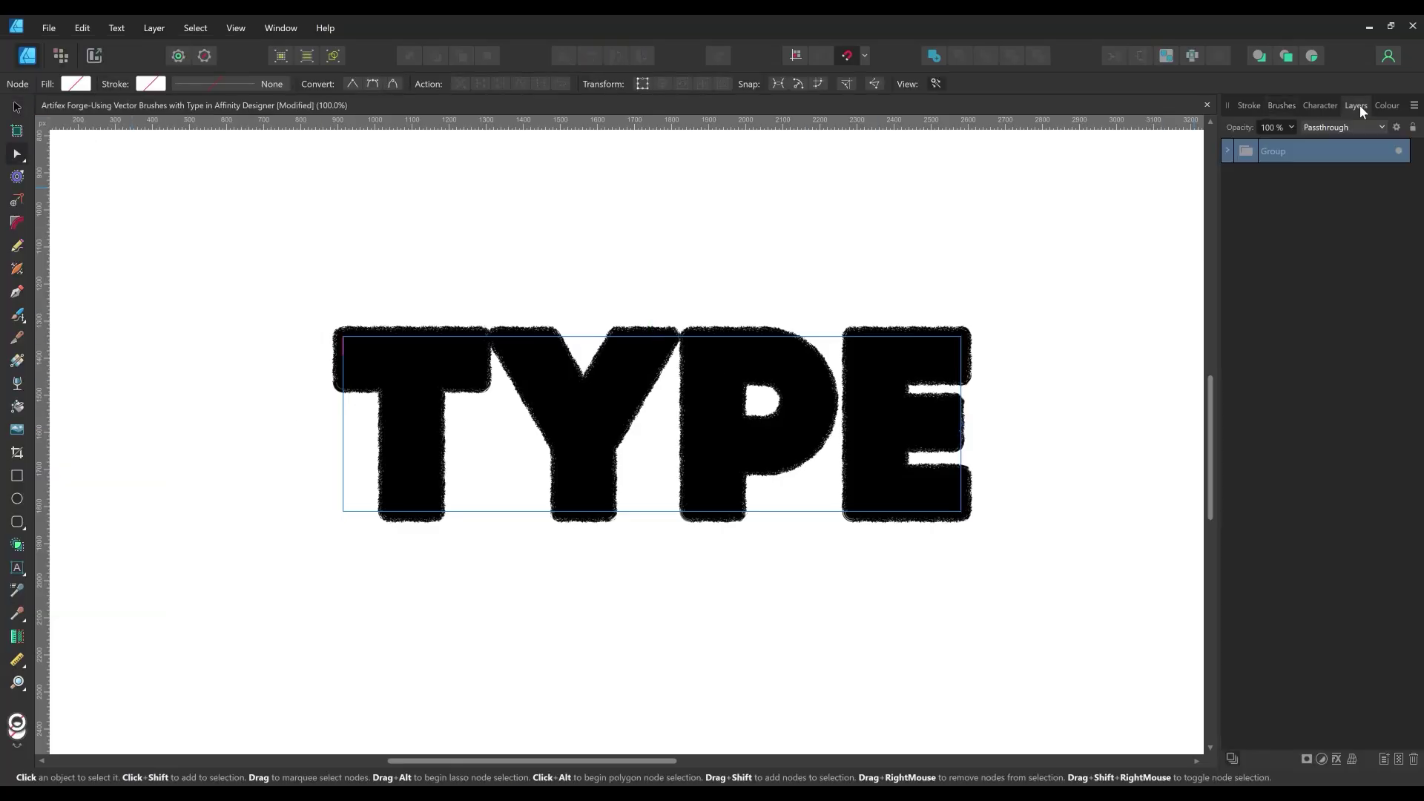
click(1228, 151)
click(1299, 177)
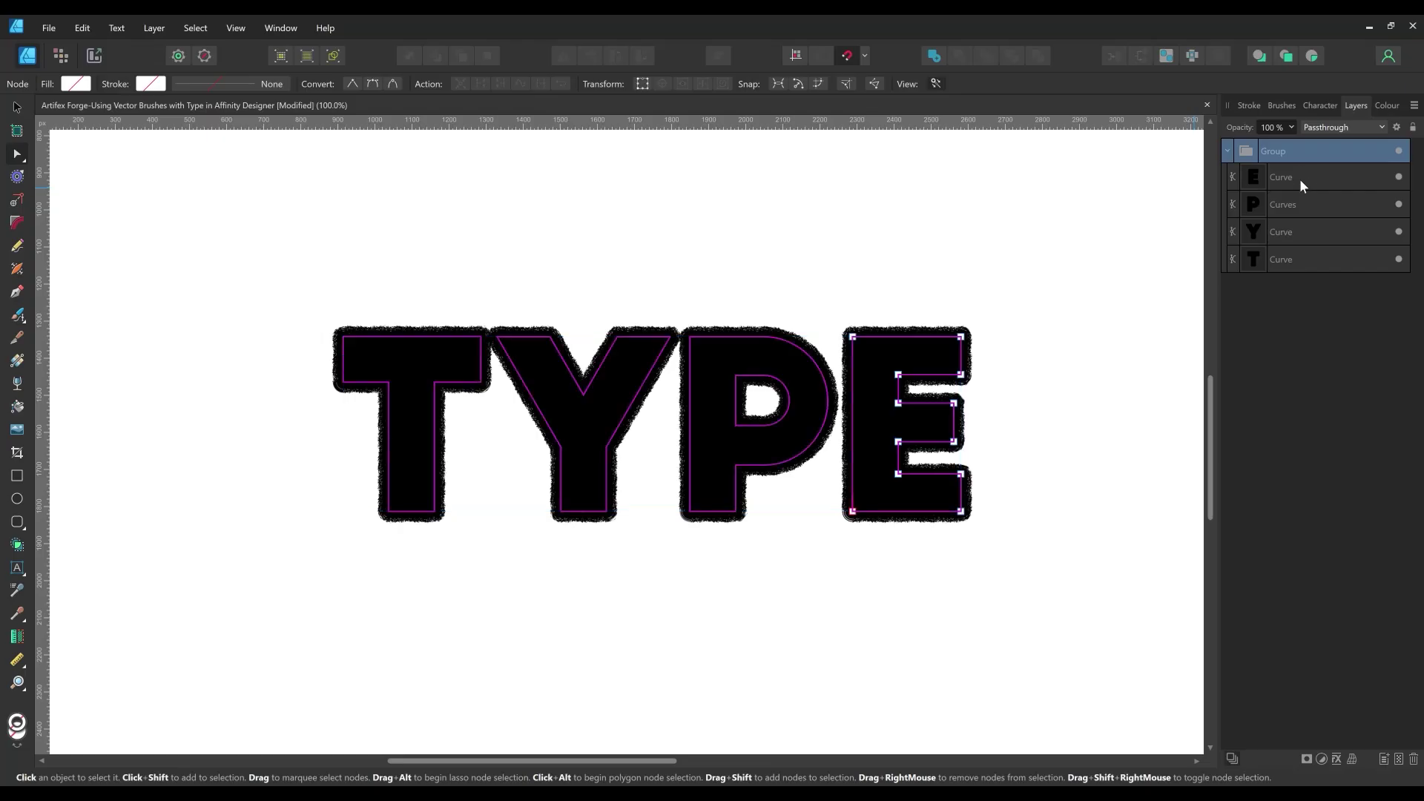
click(1301, 204)
click(1302, 232)
click(1306, 259)
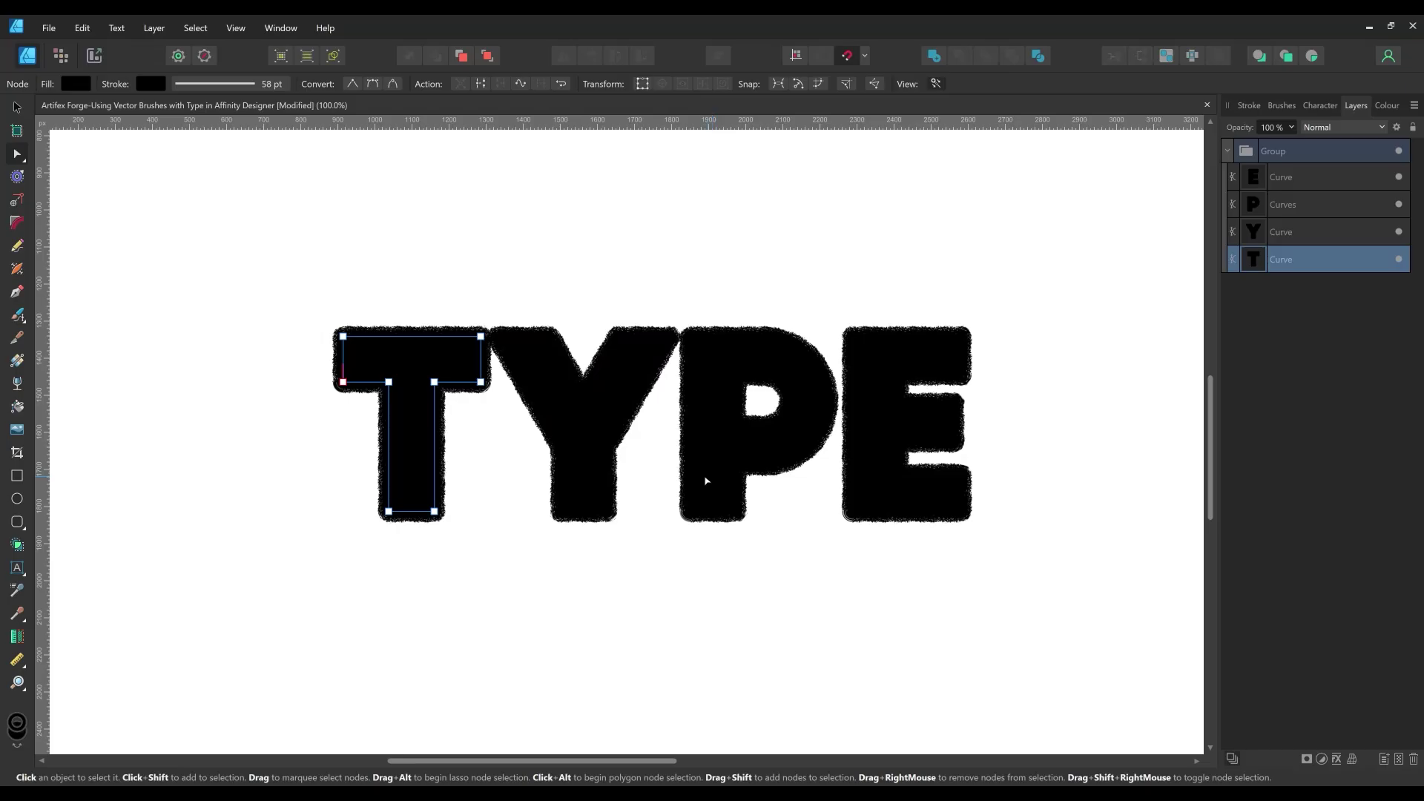
- Round the upper-left corner of the T to a 35.94 px radius with the Corner tool
key(ctrl+2)
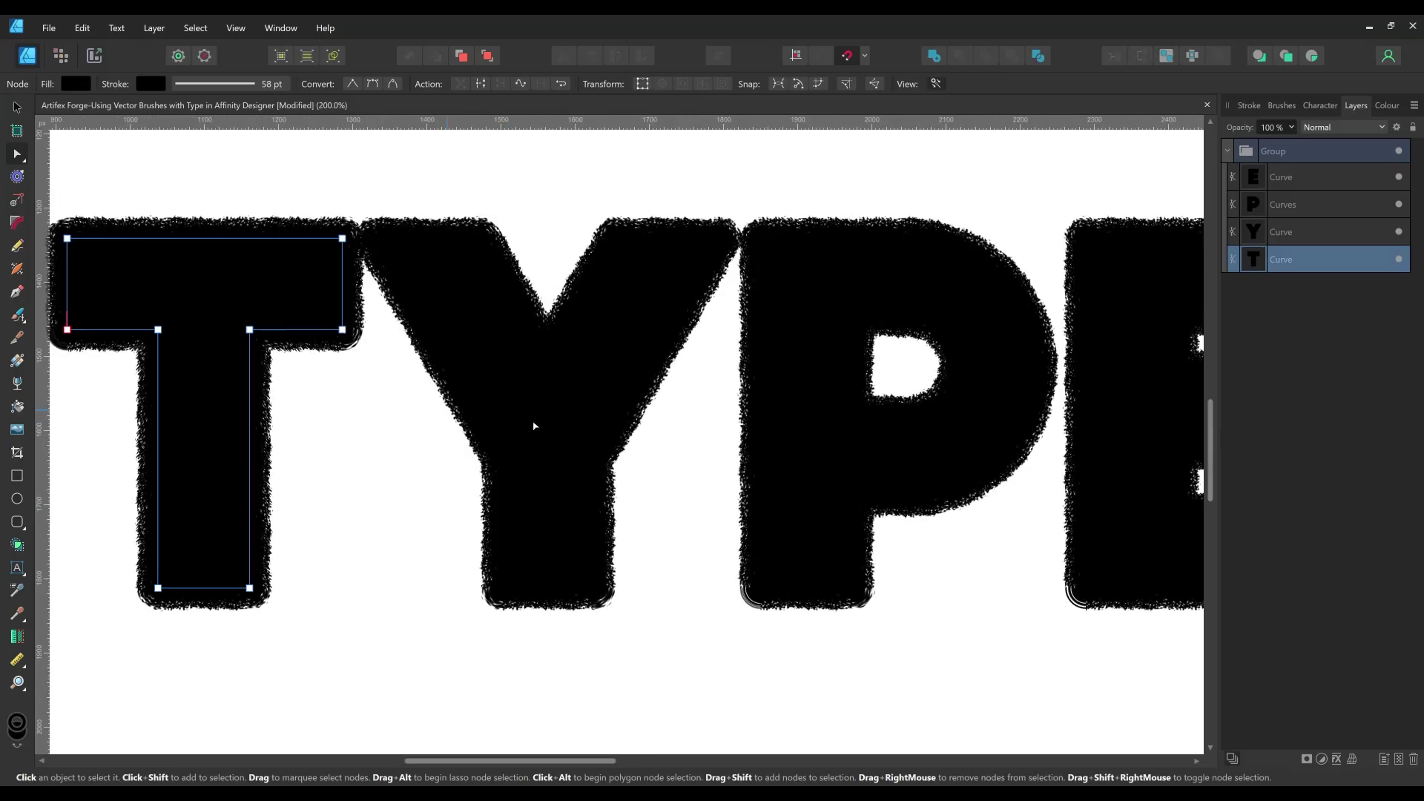
drag(490, 359, 708, 450)
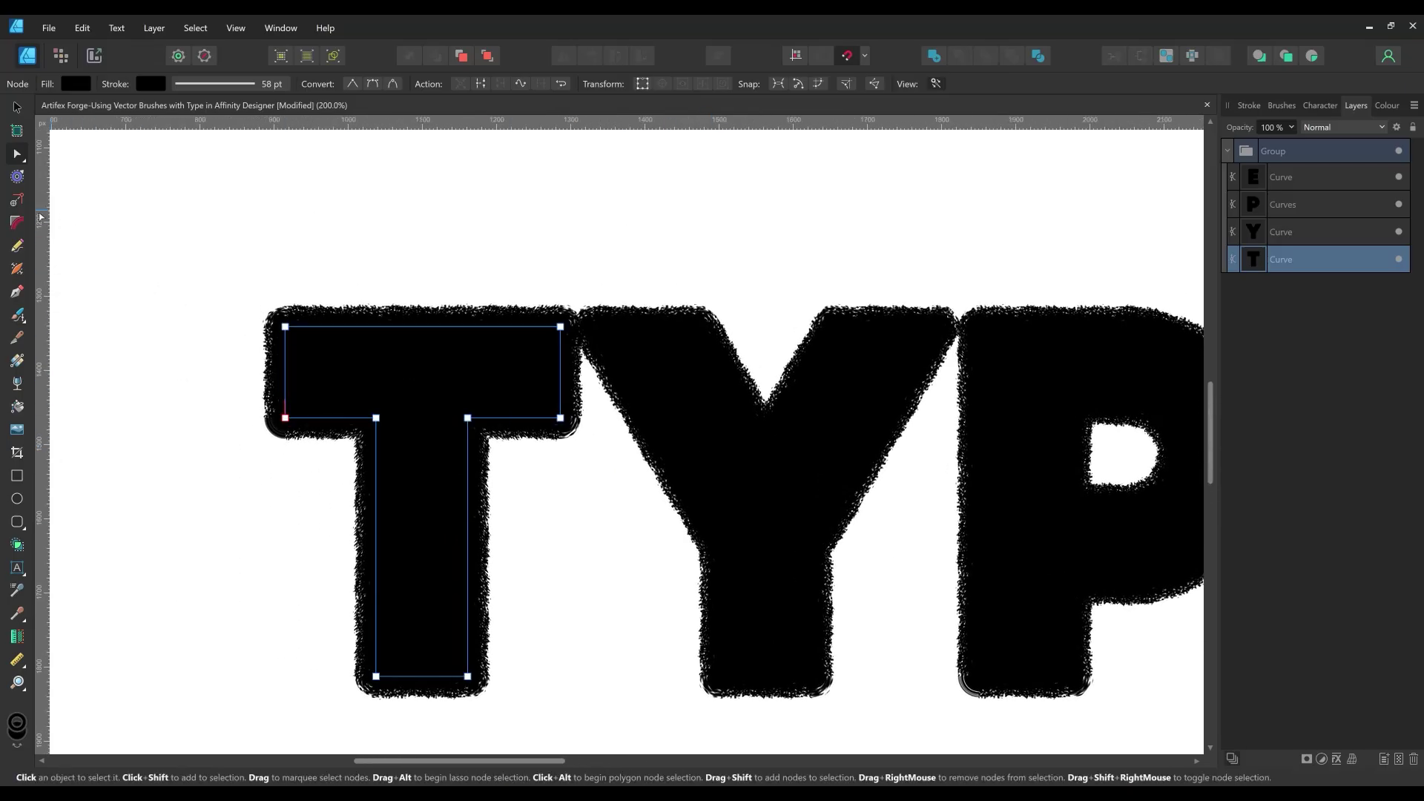
click(16, 222)
drag(285, 328, 627, 404)
key(ctrl+4)
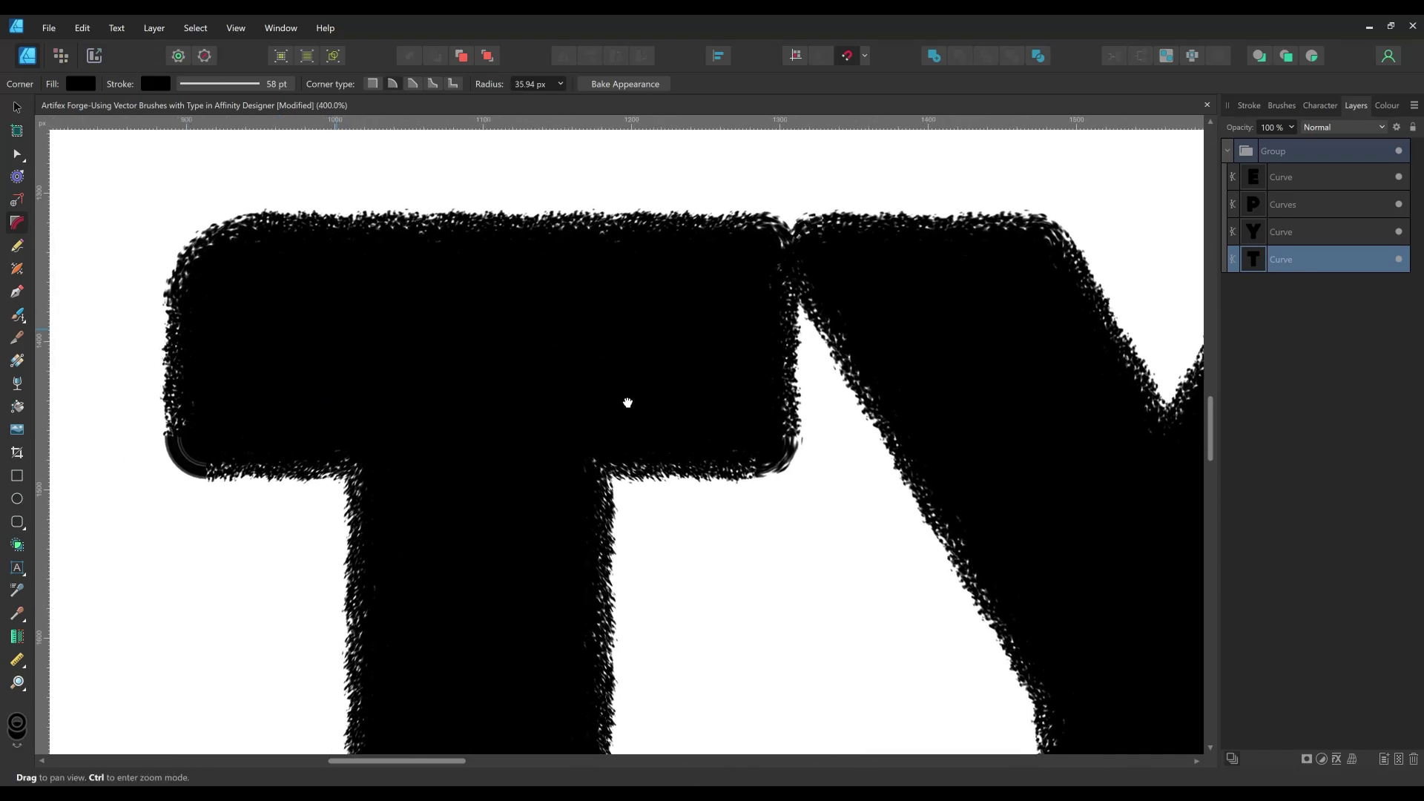
- Select the curves of all four letters and reduce their stroke width to 34.78 pt
click(16, 107)
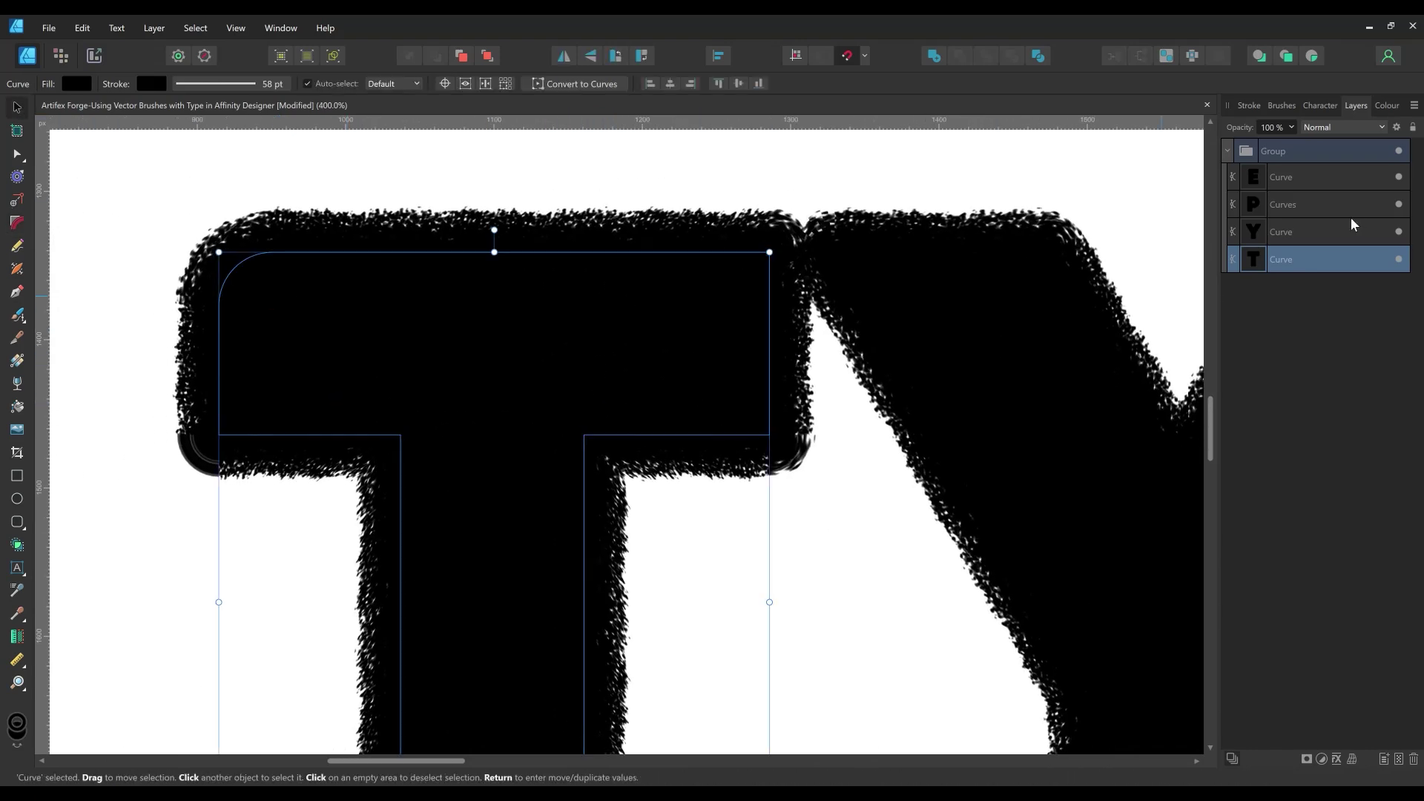
shift+click(1294, 179)
click(1249, 105)
drag(1343, 146, 1343, 153)
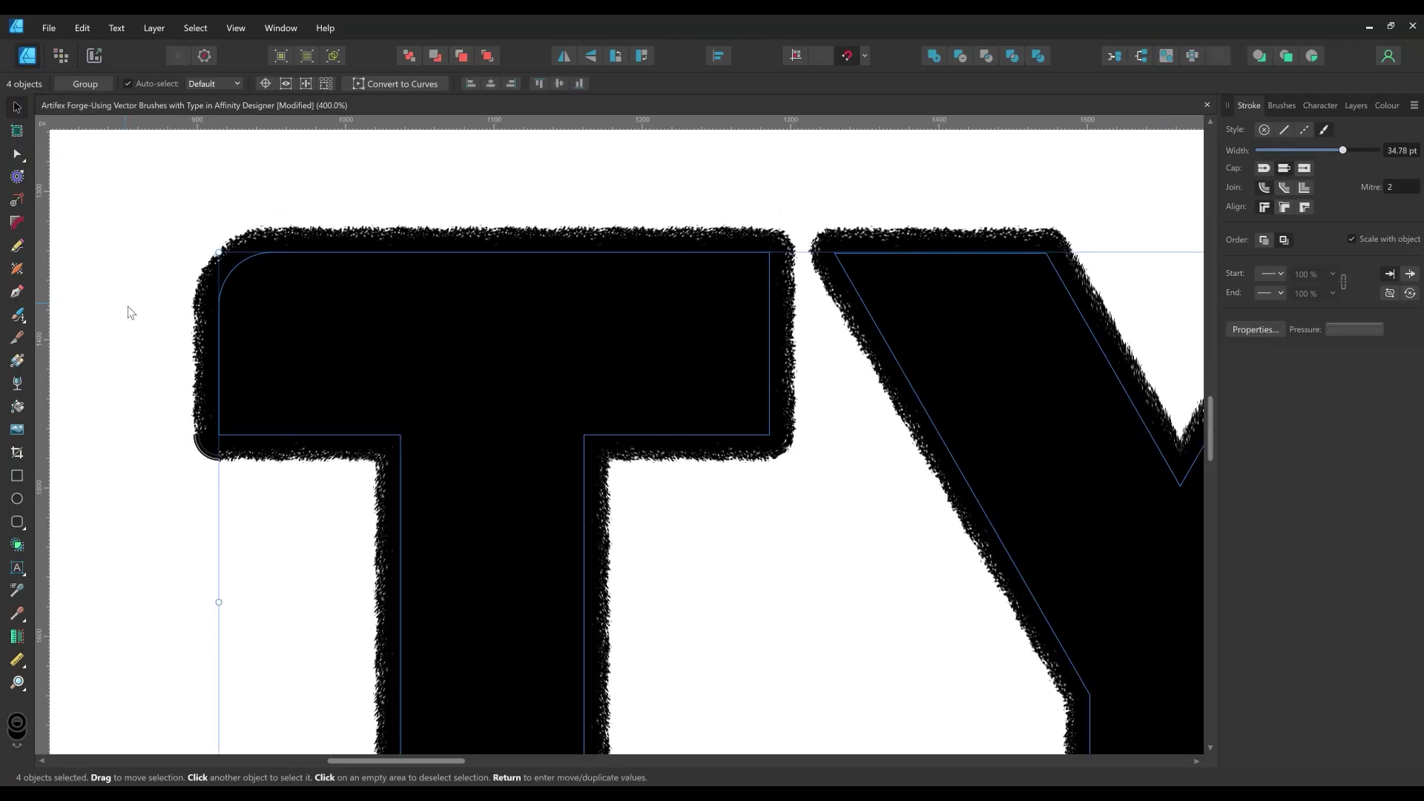
- Round all corners of the four letters to a 22.43 px radius with the Corner tool
click(17, 222)
mouse_move(219, 435)
mouse_down()
mouse_move(257, 416)
mouse_move(248, 407)
mouse_up()
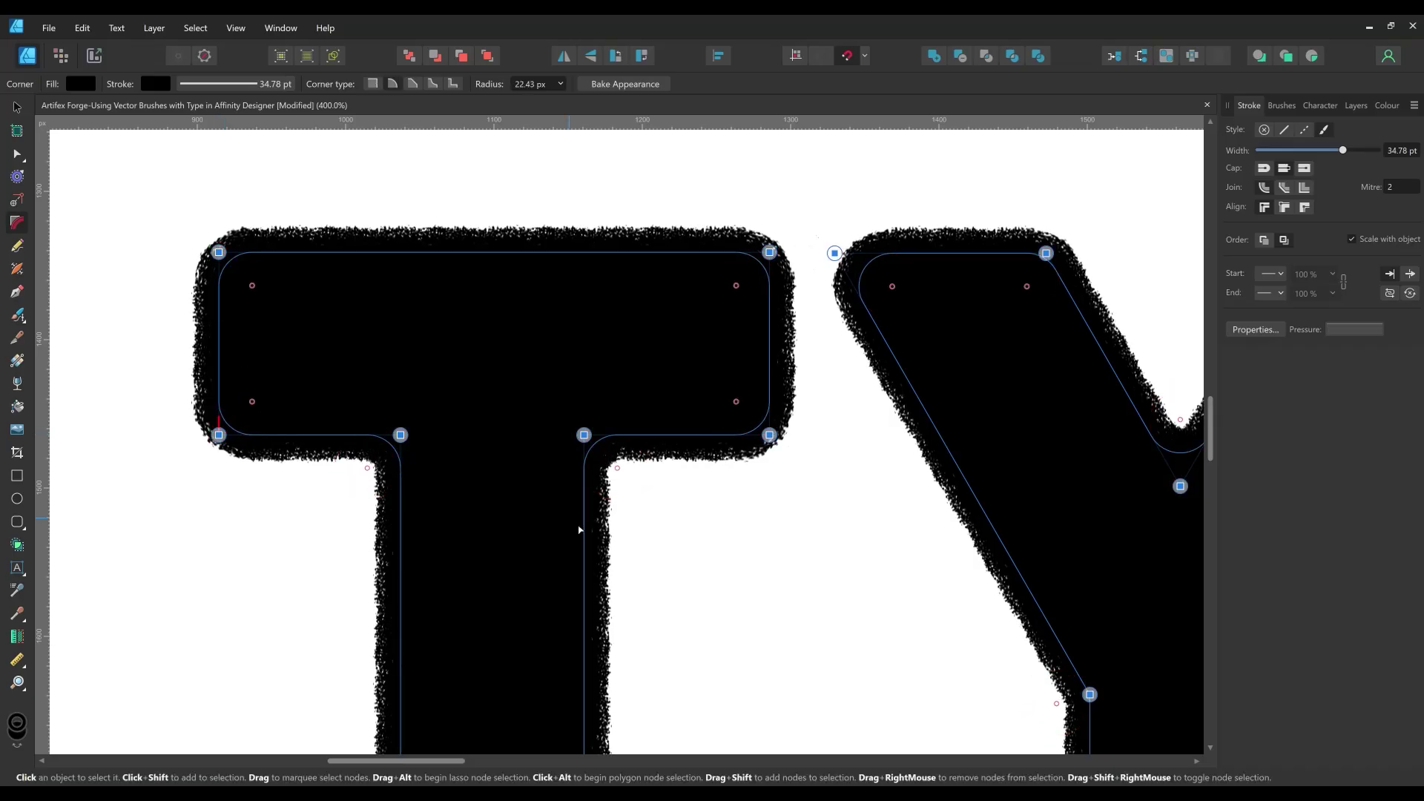
key(ctrl+d)
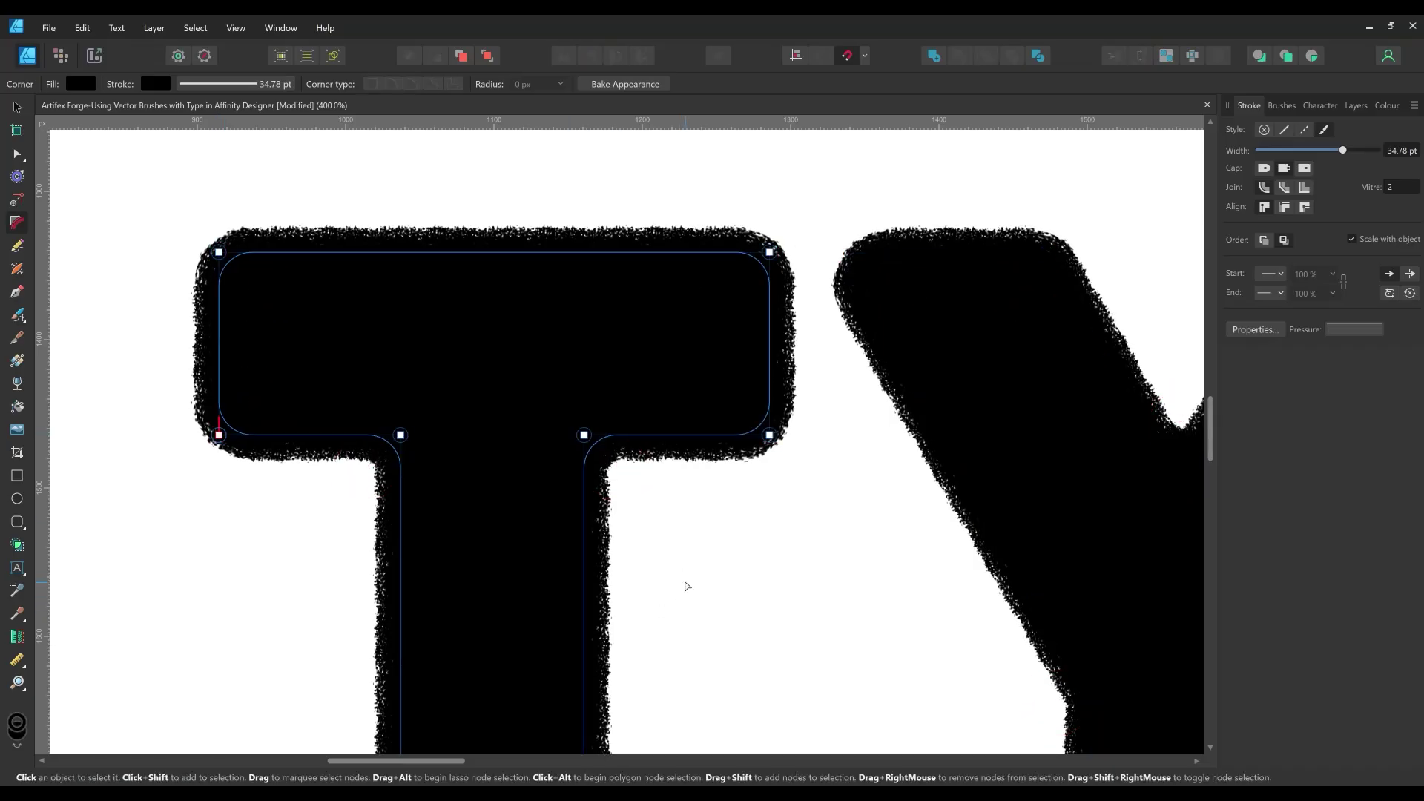
scroll(687, 586, down, 4)
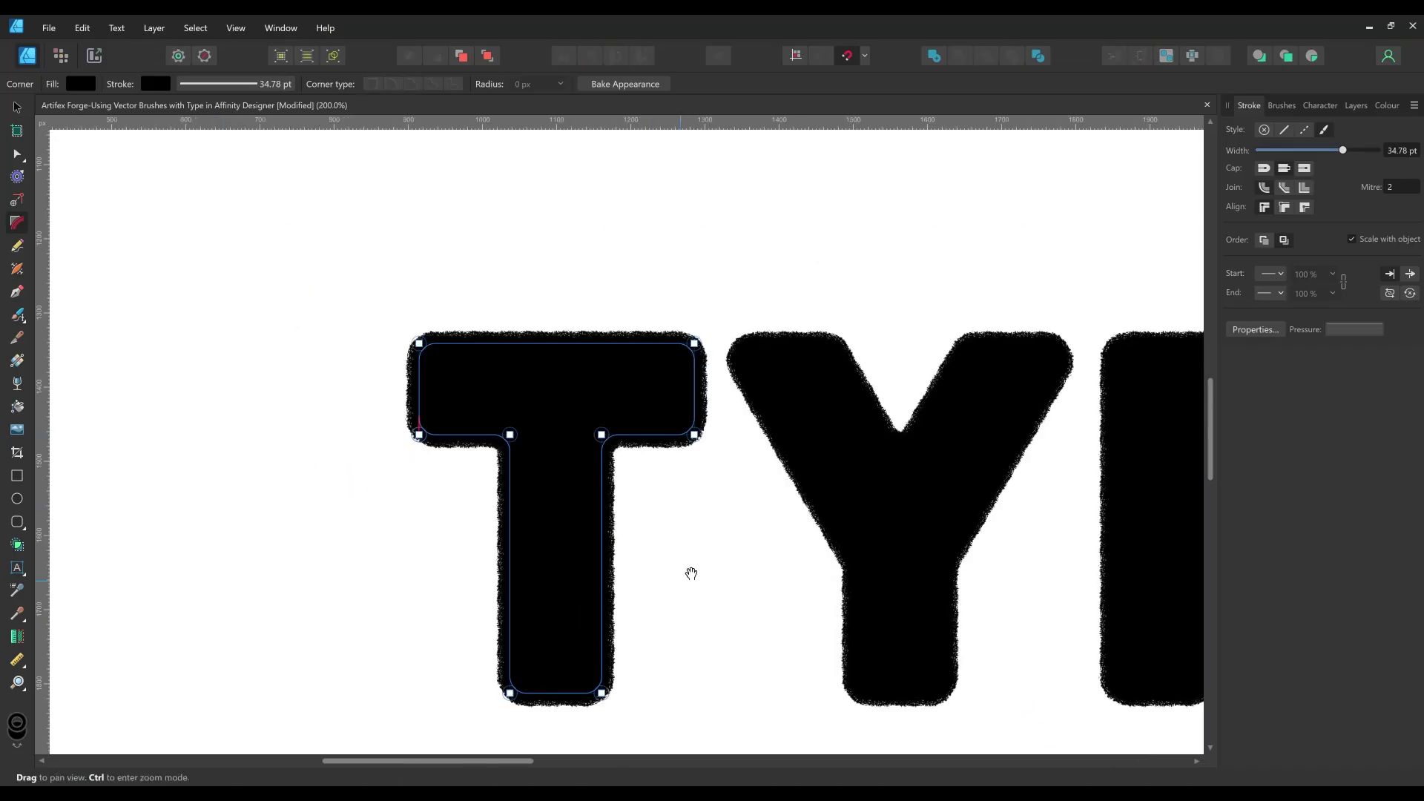
scroll(581, 464, down, 1)
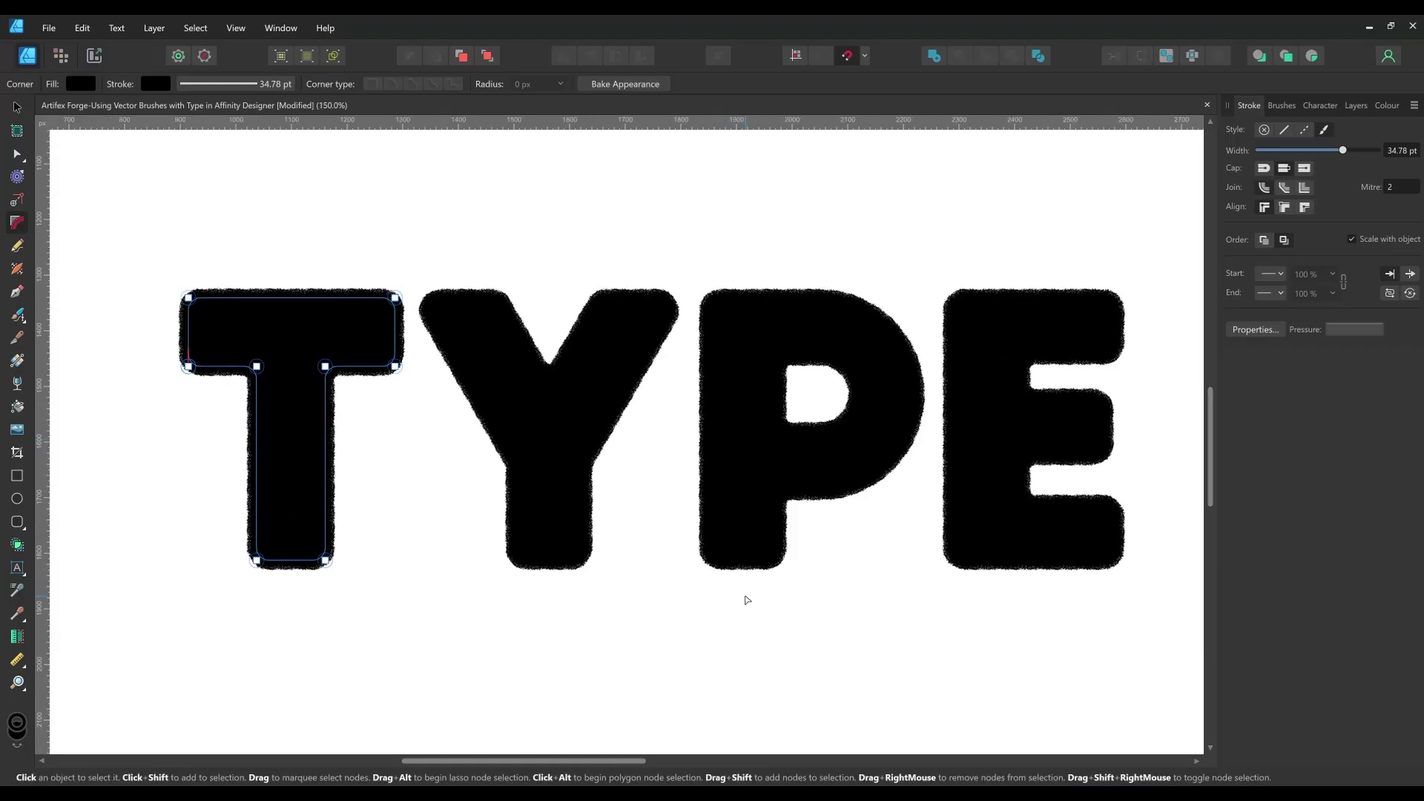
- Fine-tune the corner rounding on all four letters and set their stroke width to 28.75 pt
key(ctrl+a)
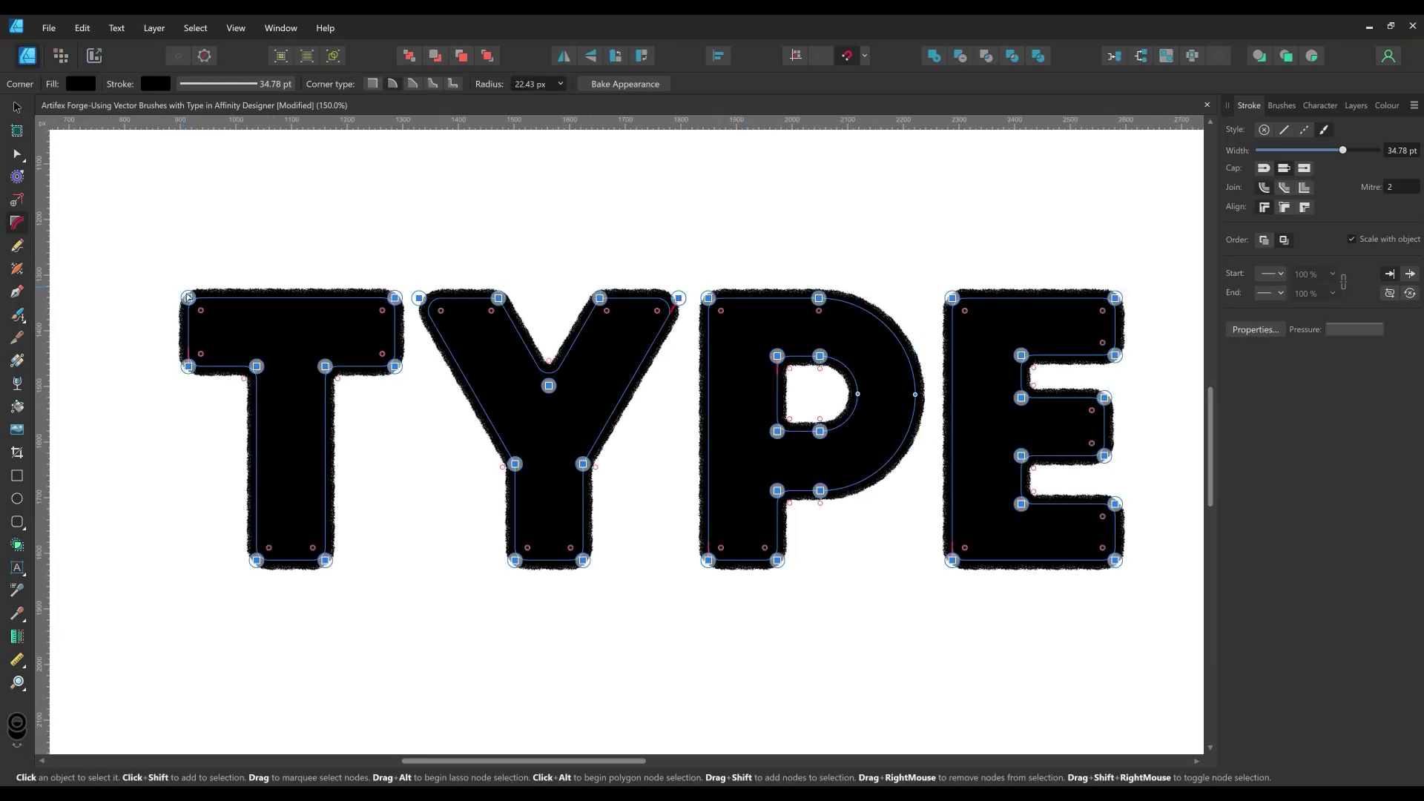
drag(197, 308, 201, 313)
drag(1344, 151, 1341, 151)
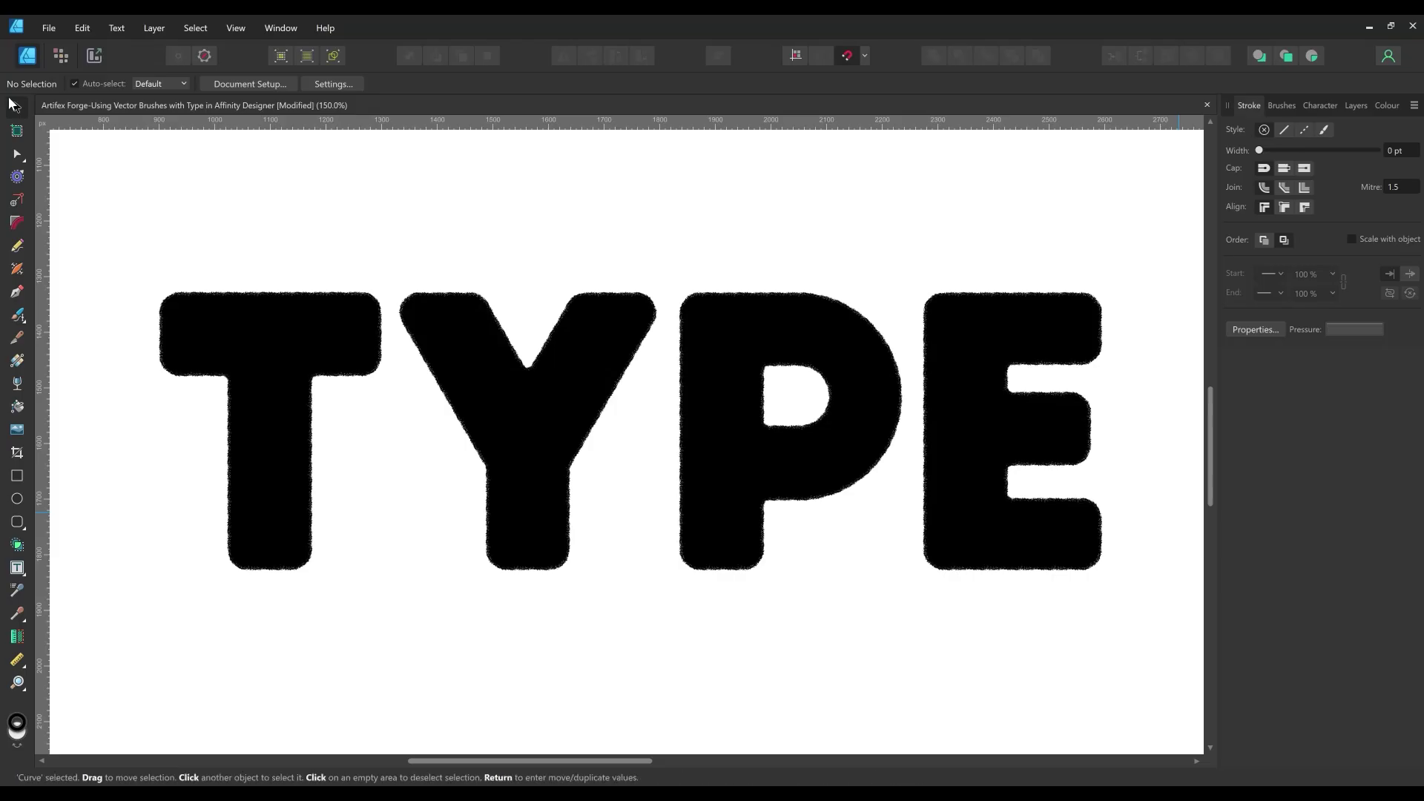
- Select the four letters and shrink their outlines with the Contour tool to a radius of -14.67 px
click(194, 317)
shift+click(525, 394)
shift+click(816, 331)
shift+click(1022, 334)
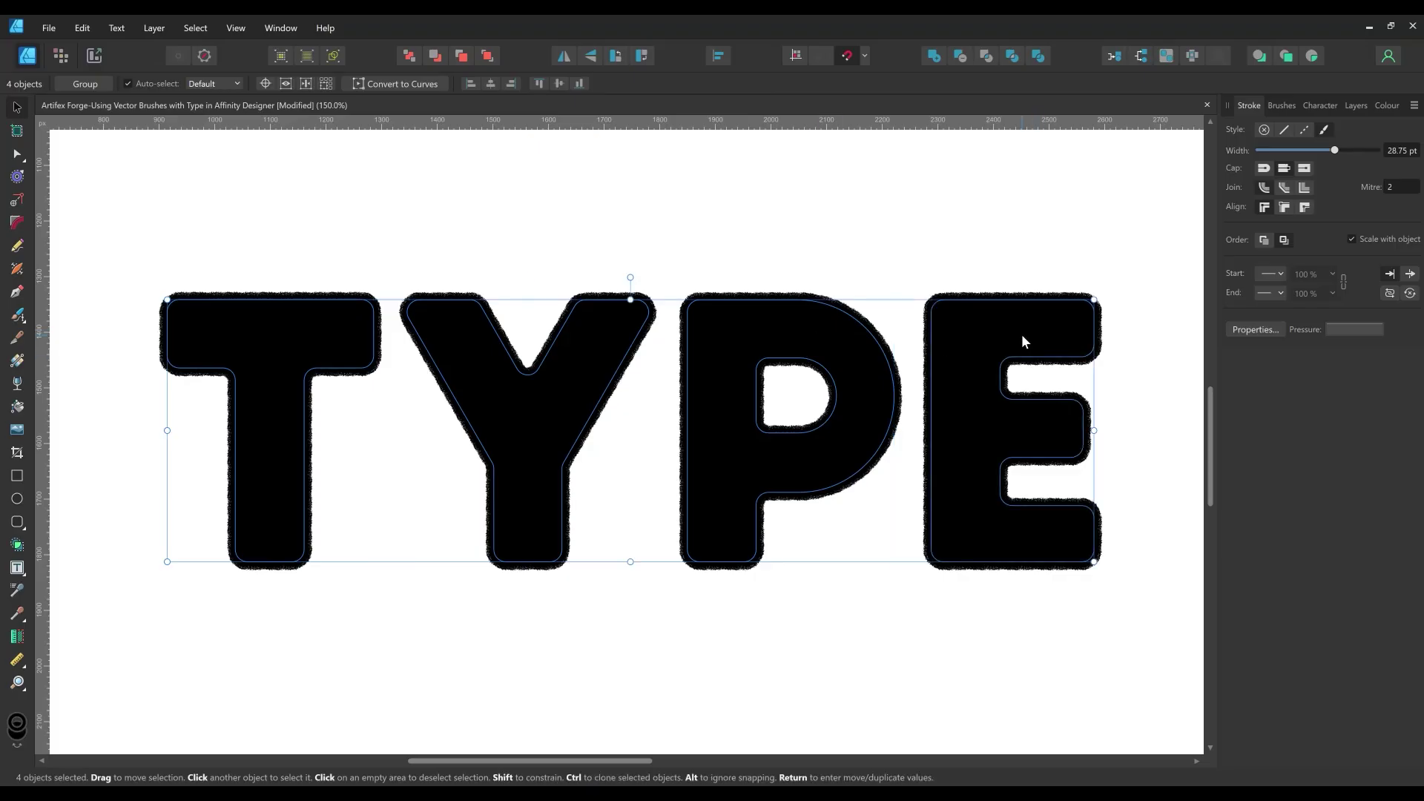
click(18, 178)
drag(264, 318, 253, 328)
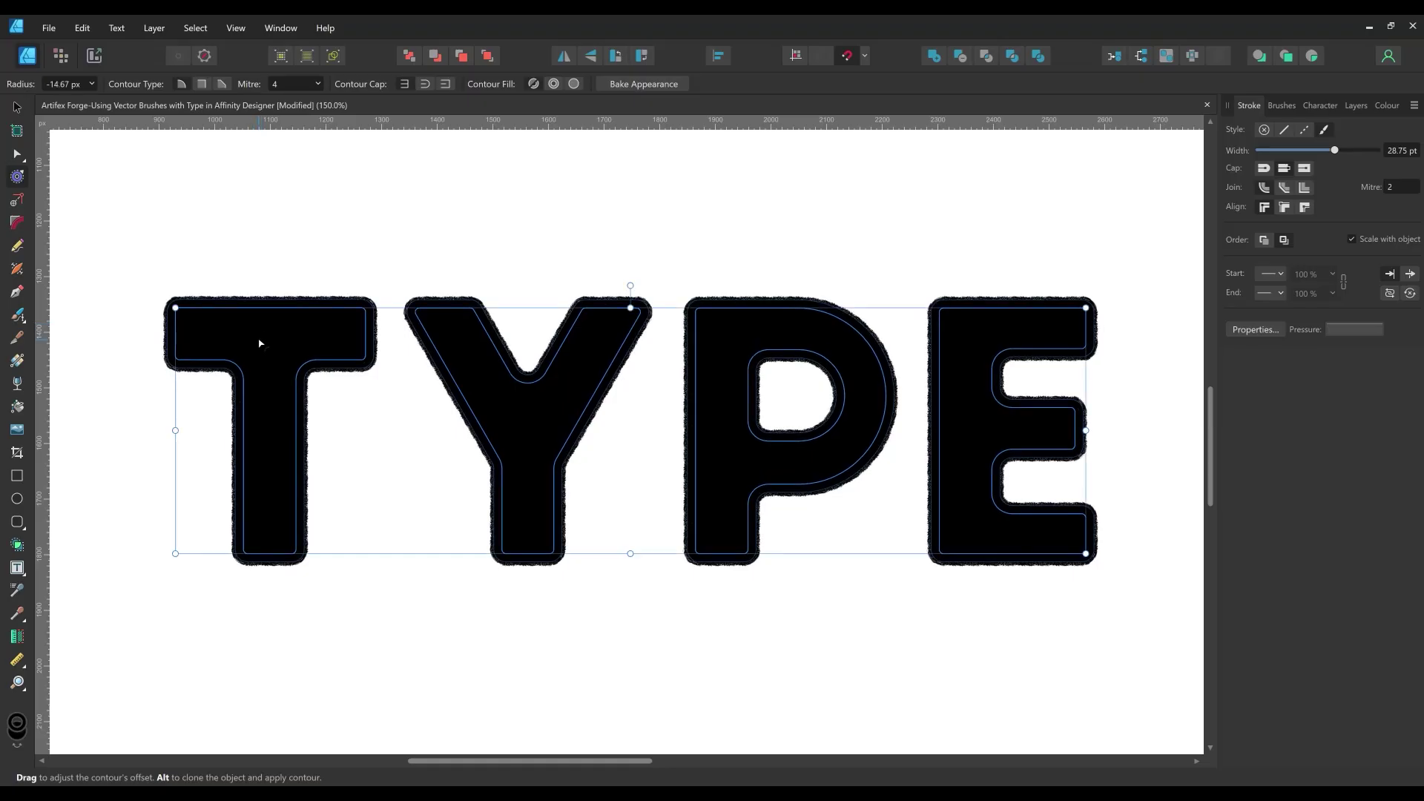
- Set the stroke width of the contoured letters to 20 pt
key(ctrl+equal)
drag(576, 324, 1238, 423)
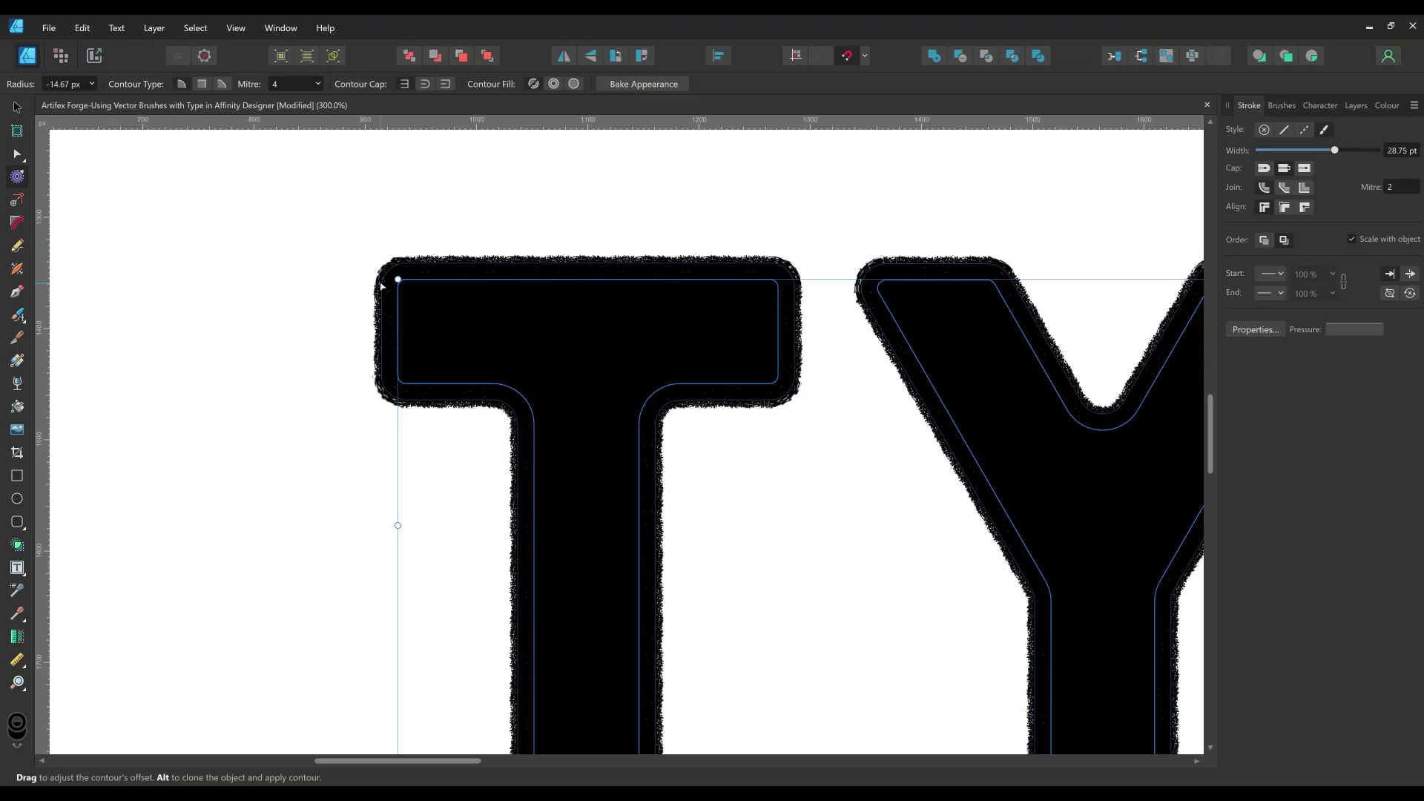
click(1401, 151)
text(20)
key(Return)
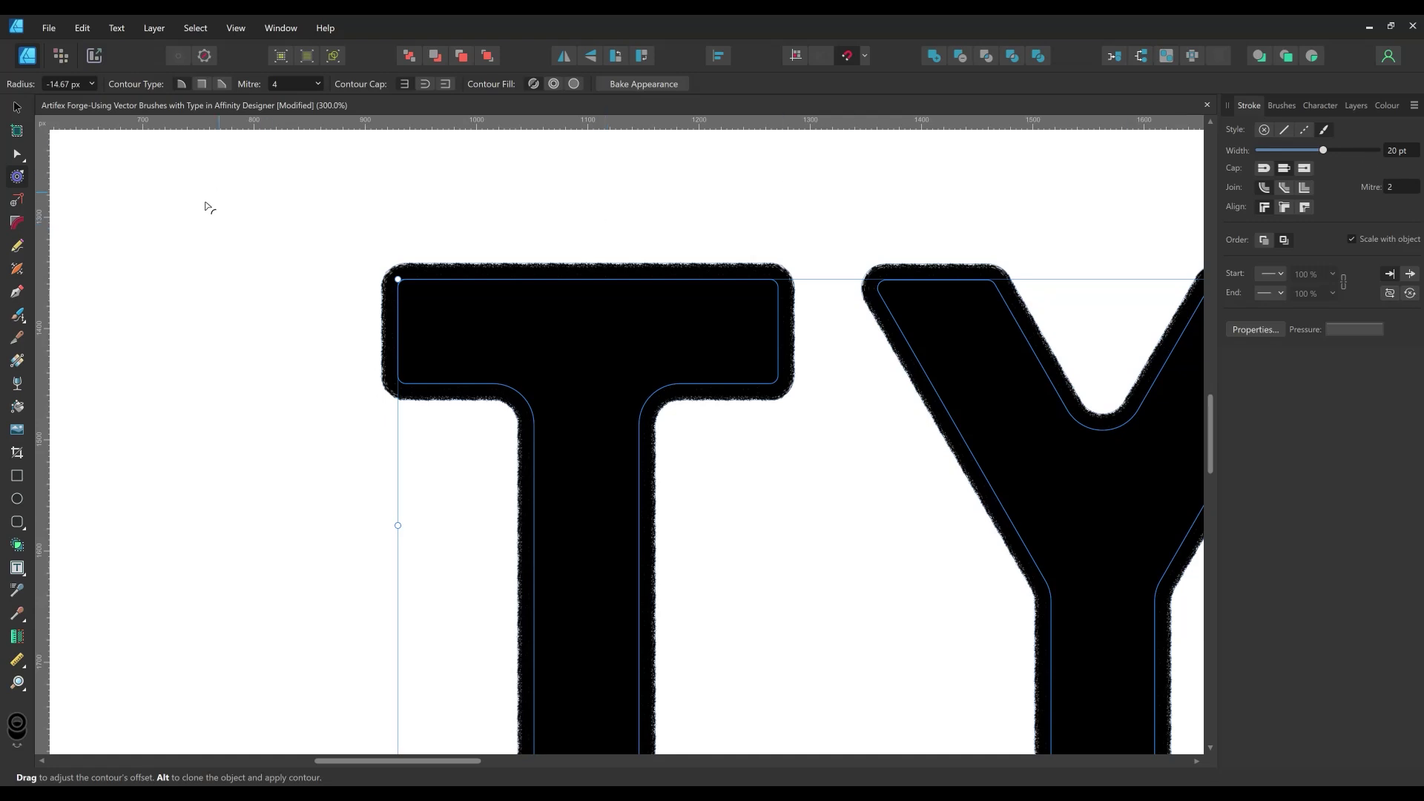
- Increase the radius of all letter corners to 41.85 px with the Corner tool
click(19, 224)
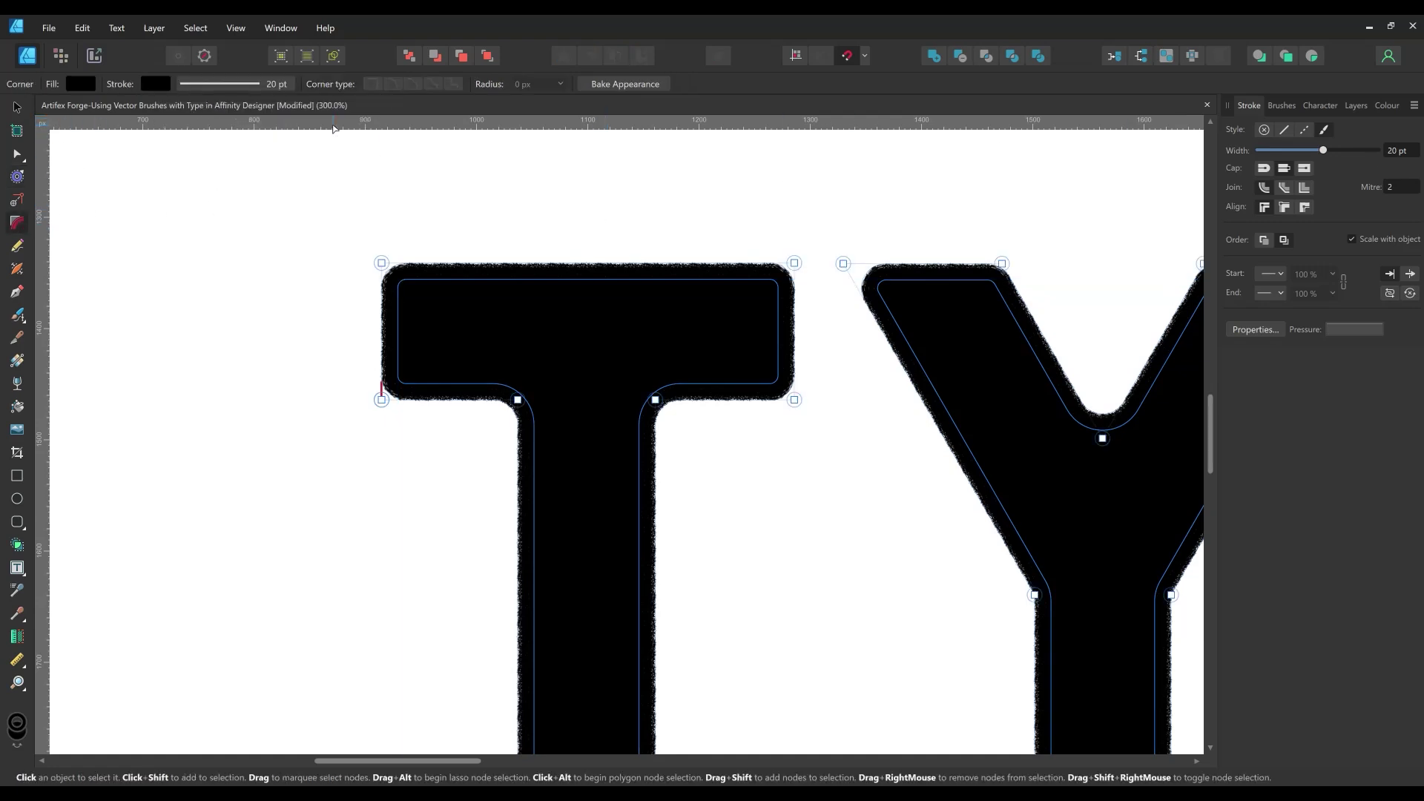
key(ctrl+a)
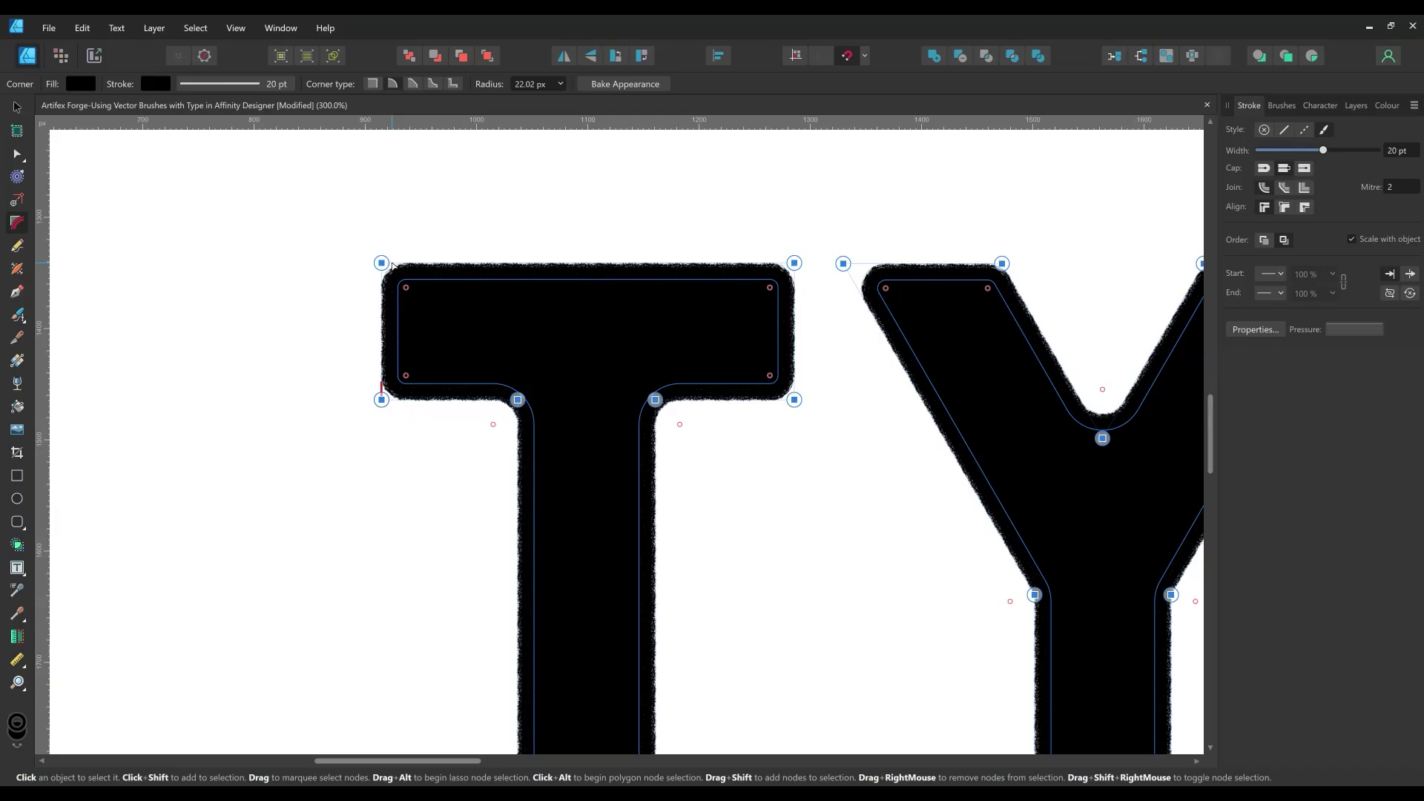
drag(406, 287, 437, 307)
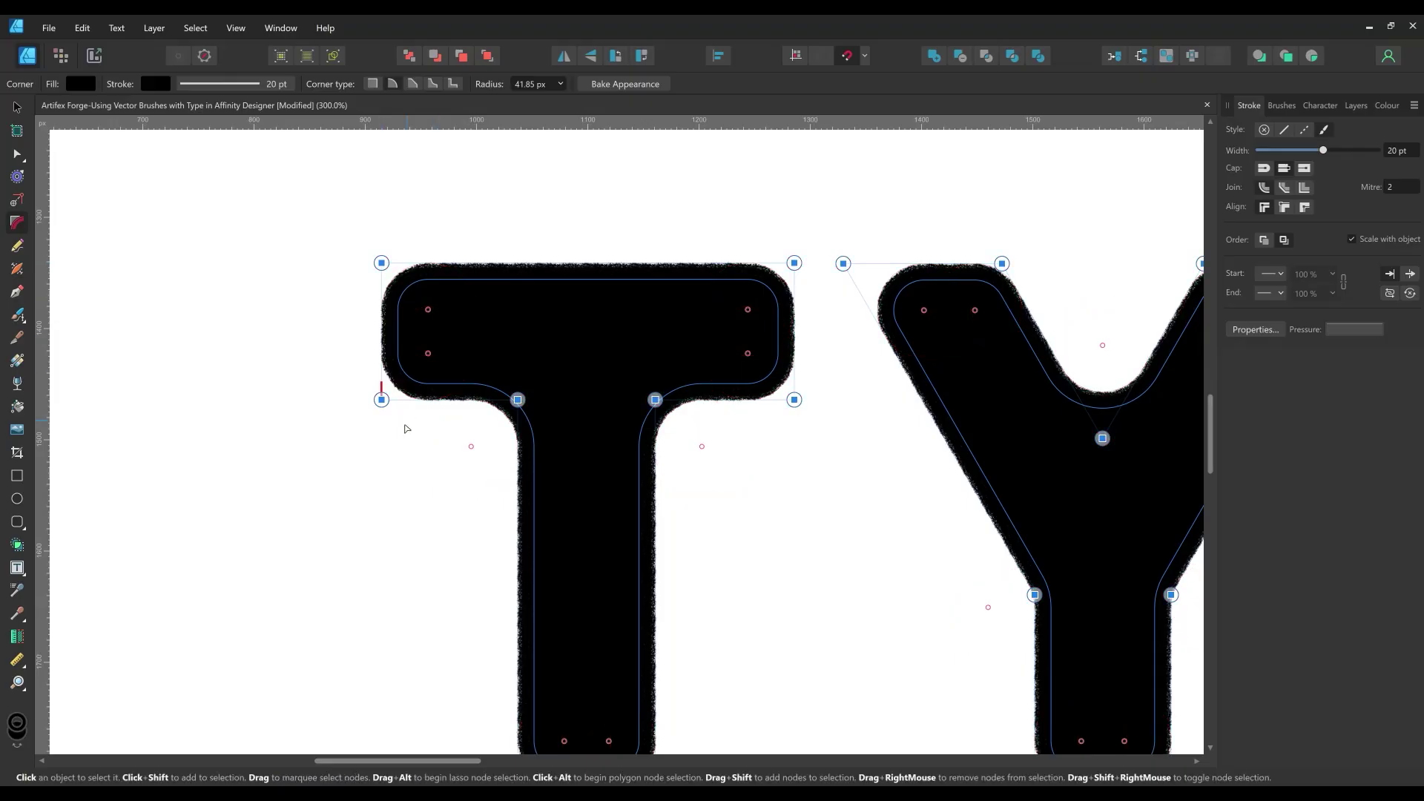
click(368, 460)
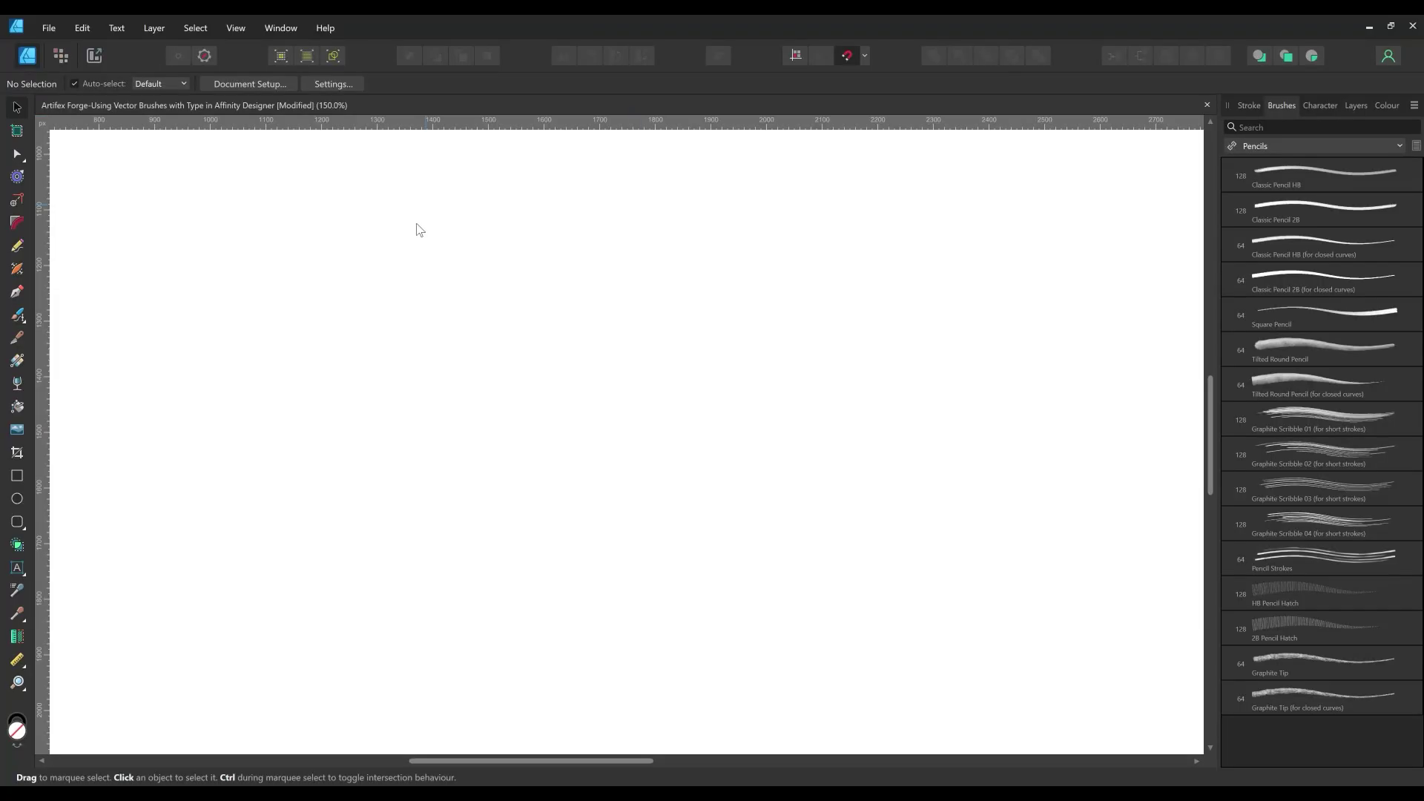
- Add a large letter T as artistic text on the blank canvas and convert it to curves
click(17, 568)
drag(493, 256, 733, 516)
text(T)
key(Escape)
drag(674, 303, 716, 335)
click(159, 30)
click(159, 437)
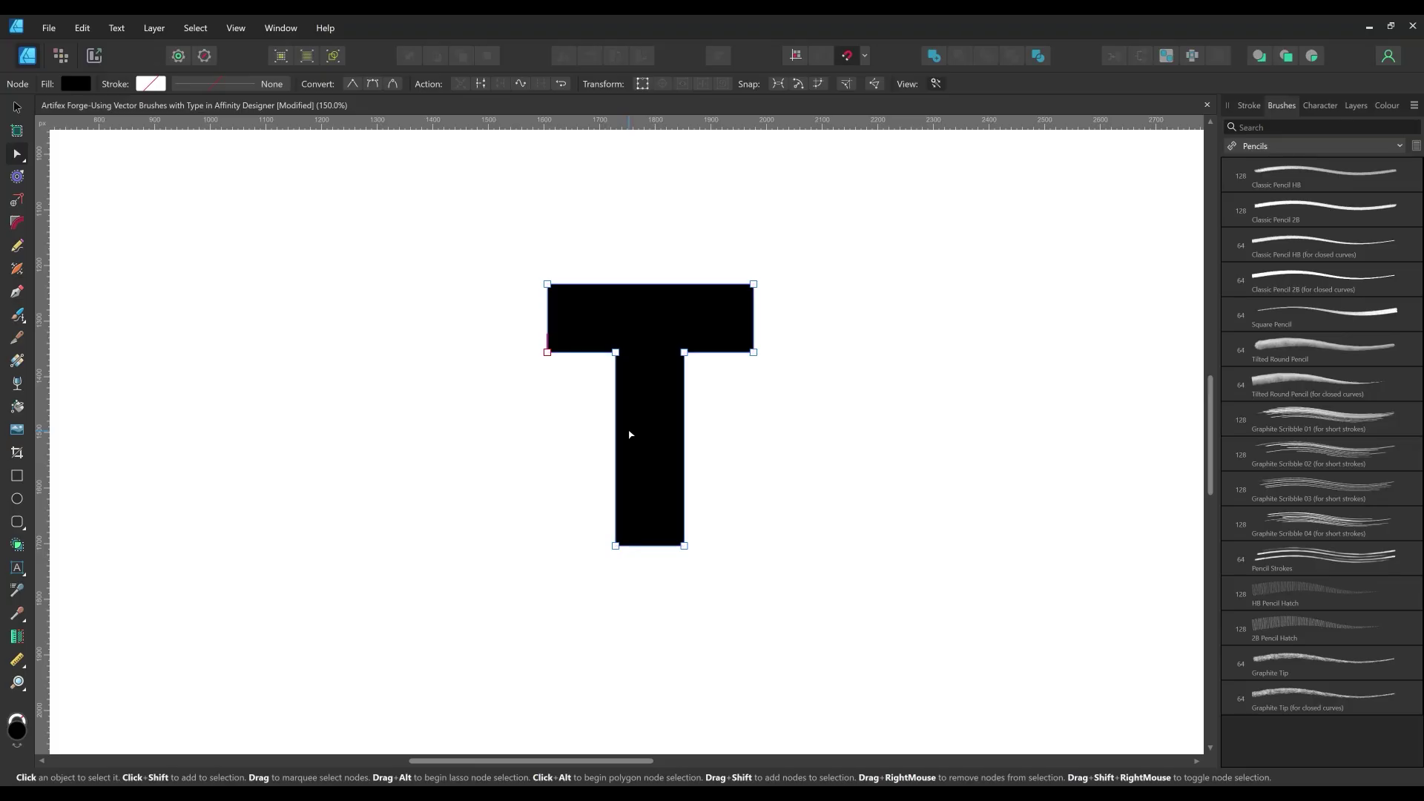
click(17, 107)
click(76, 182)
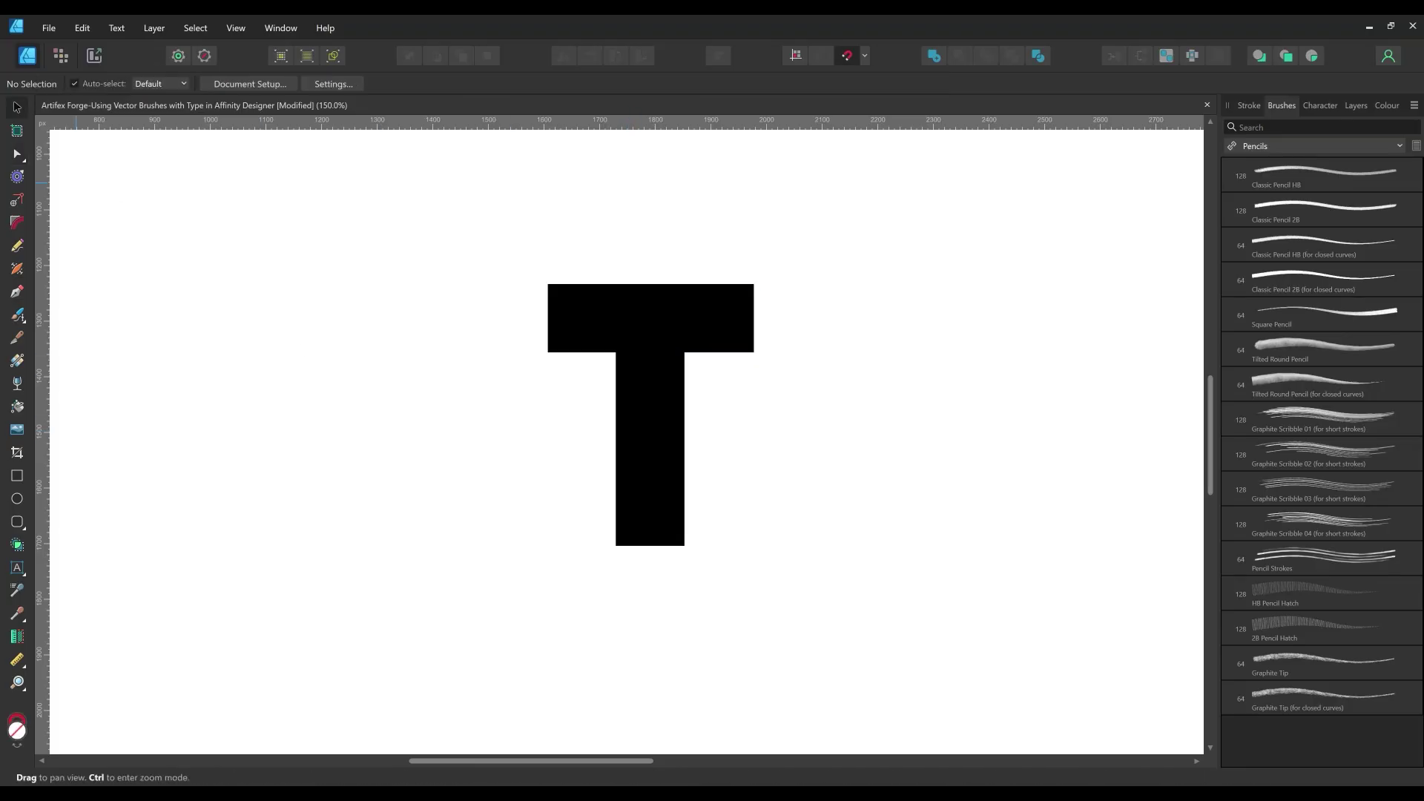
- Apply the Greasy Pastel brush from the Dry Media category to the outline of the T
key(a)
key(ctrl+a)
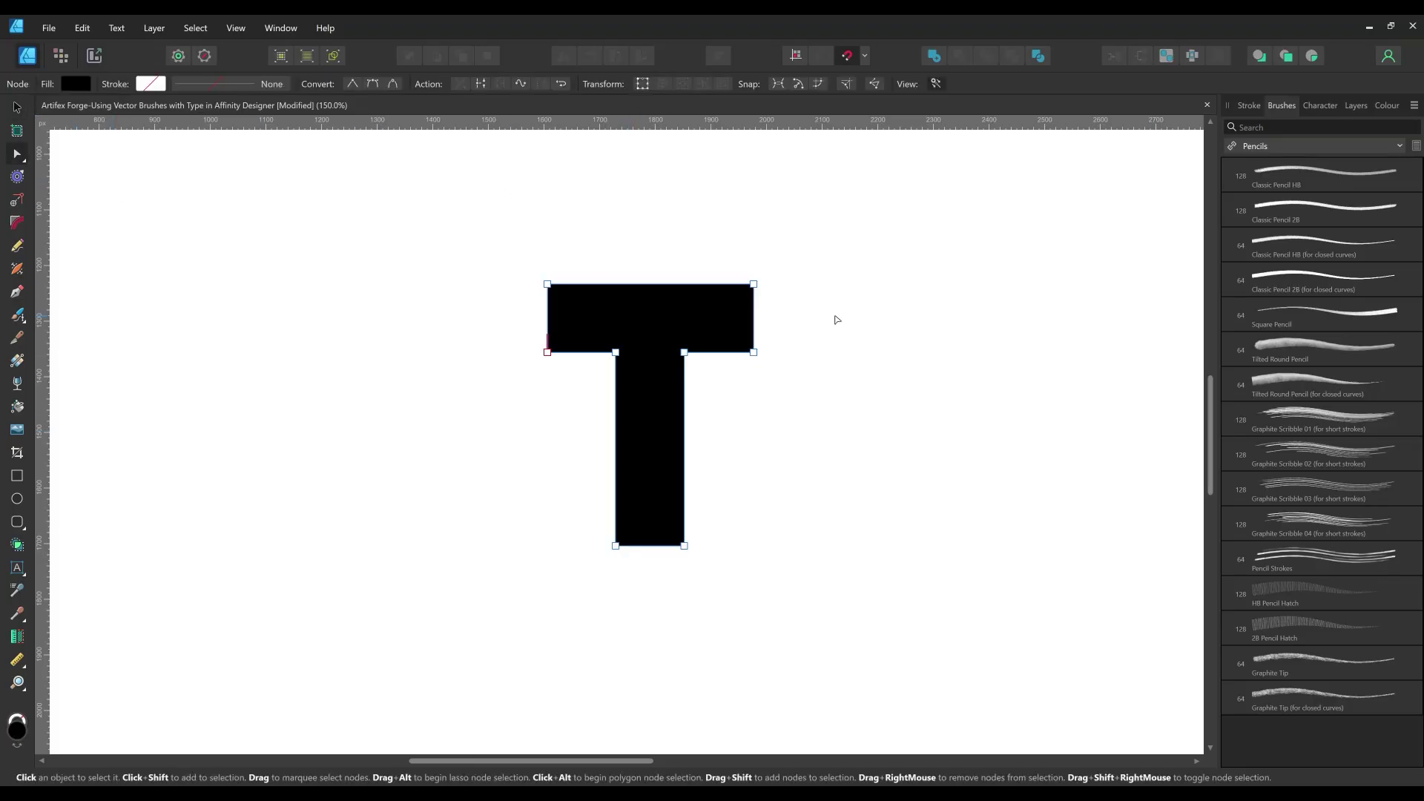
click(1364, 141)
scroll(1337, 233, up, 3)
click(1254, 203)
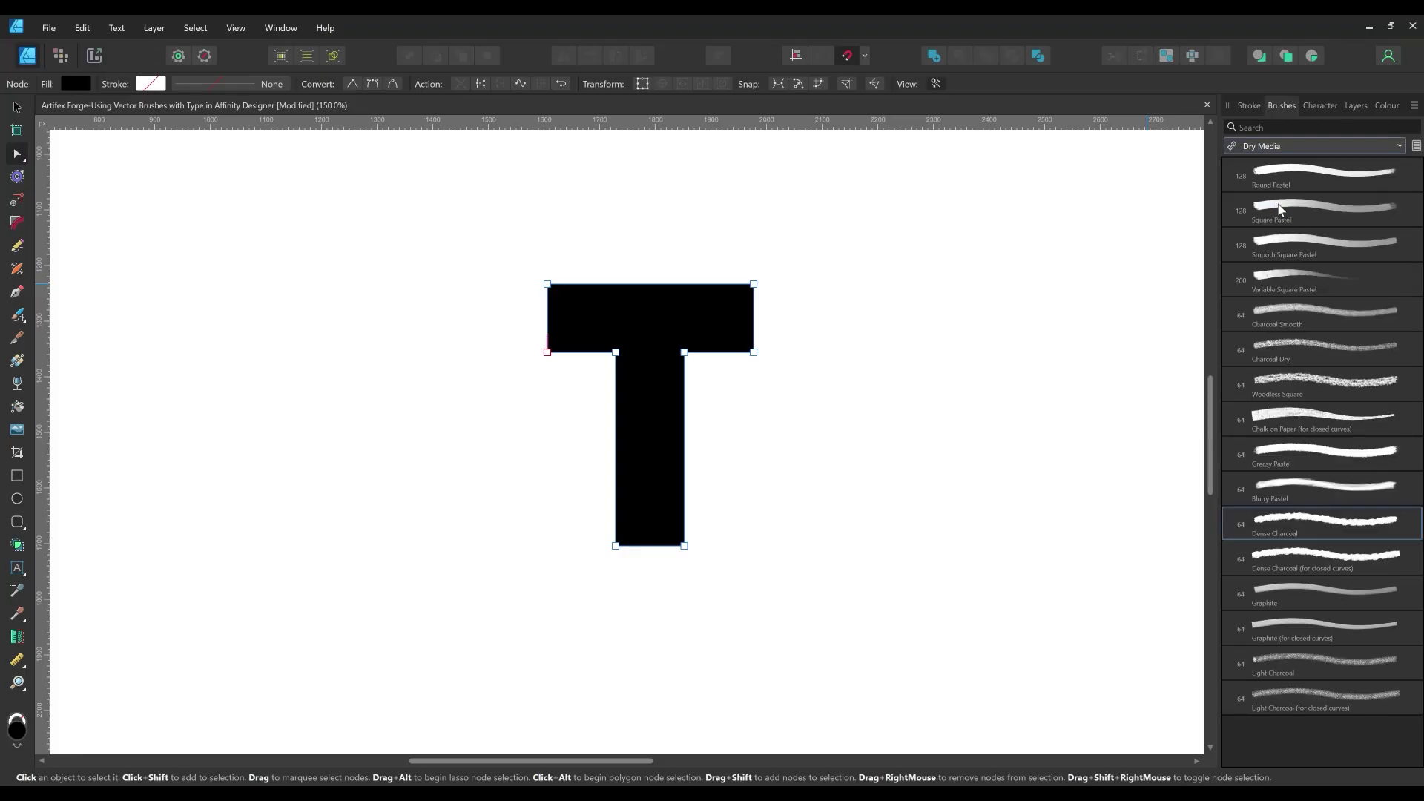
click(1304, 457)
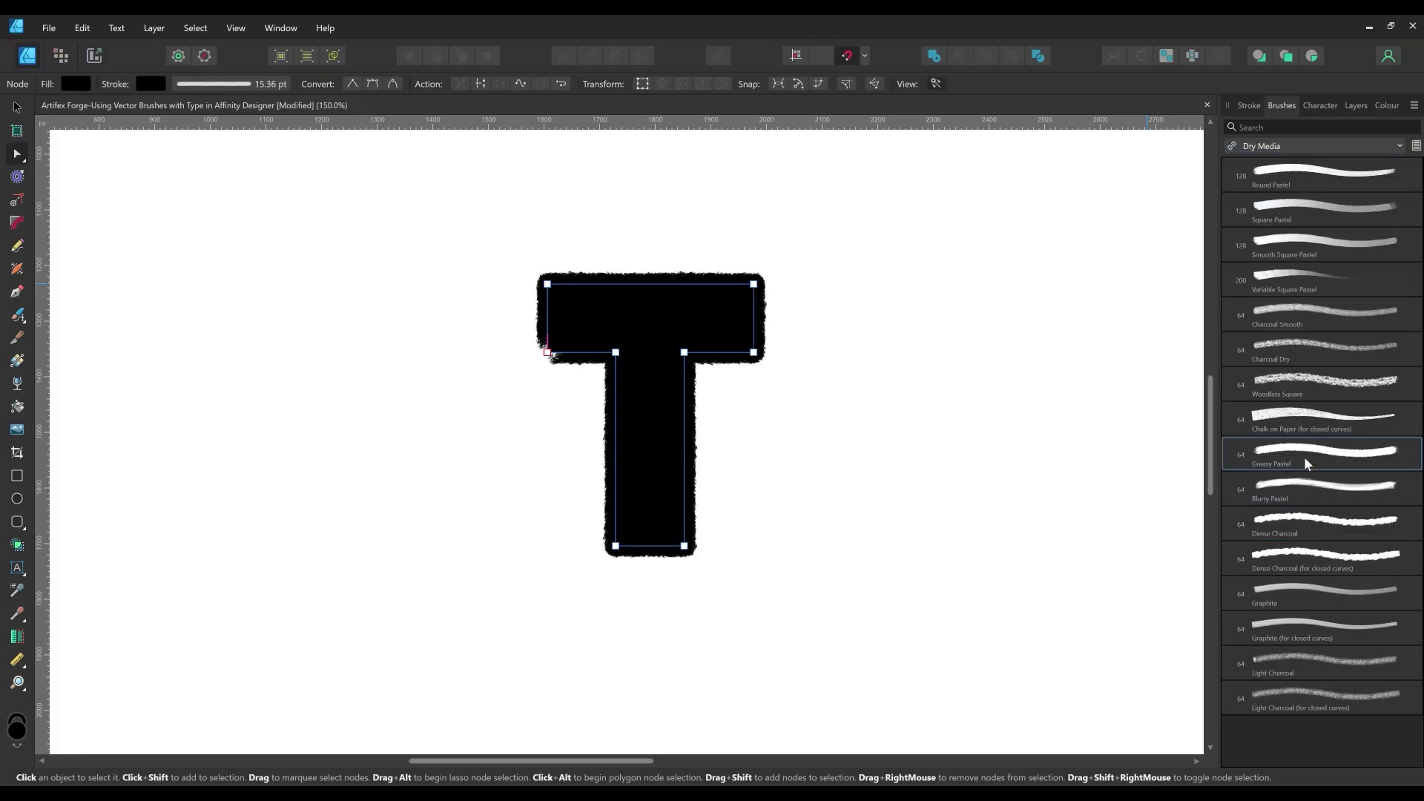
key(ctrl+equal)
drag(1023, 377, 1035, 422)
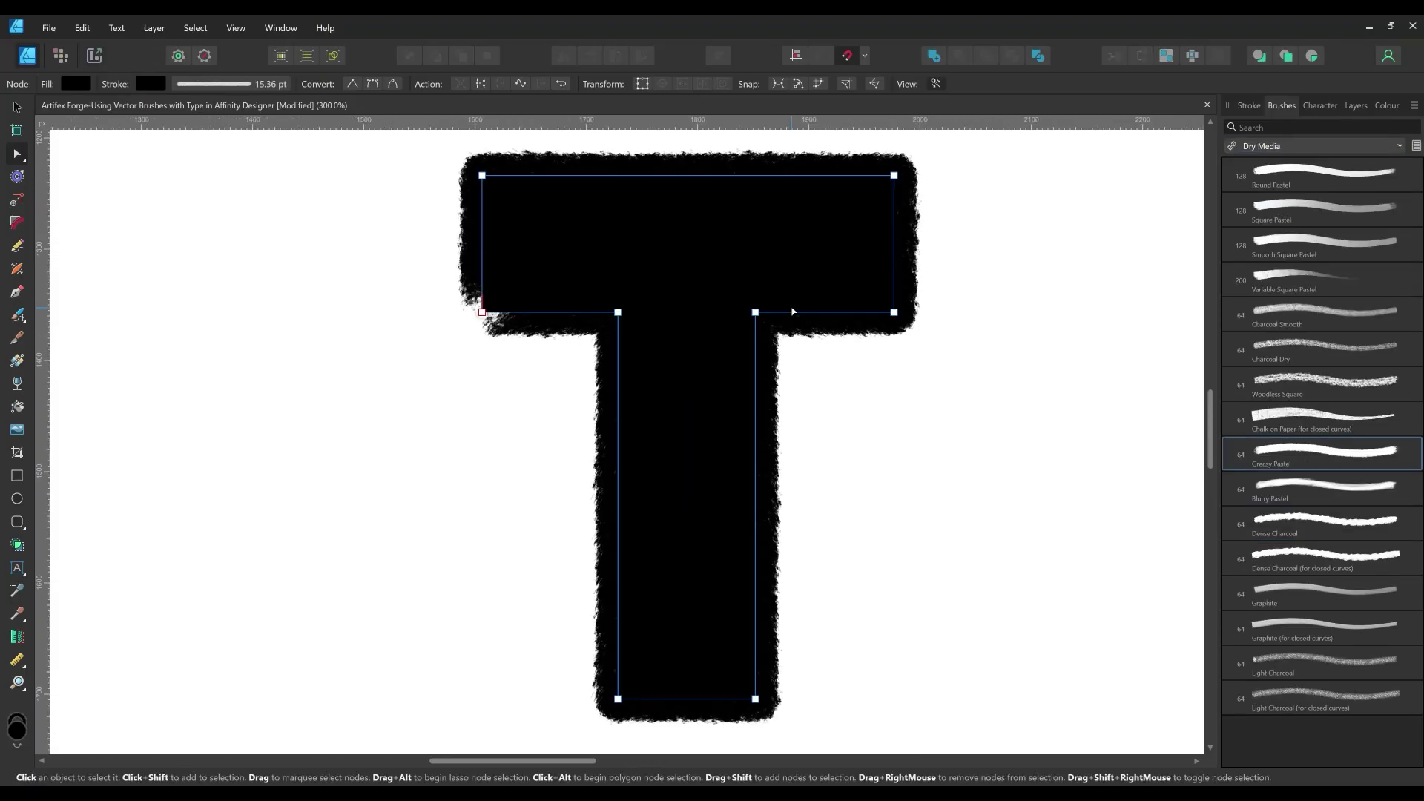
- Remove the fill from the T so only its brushed outline is drawn
click(1310, 109)
click(1384, 110)
click(1236, 151)
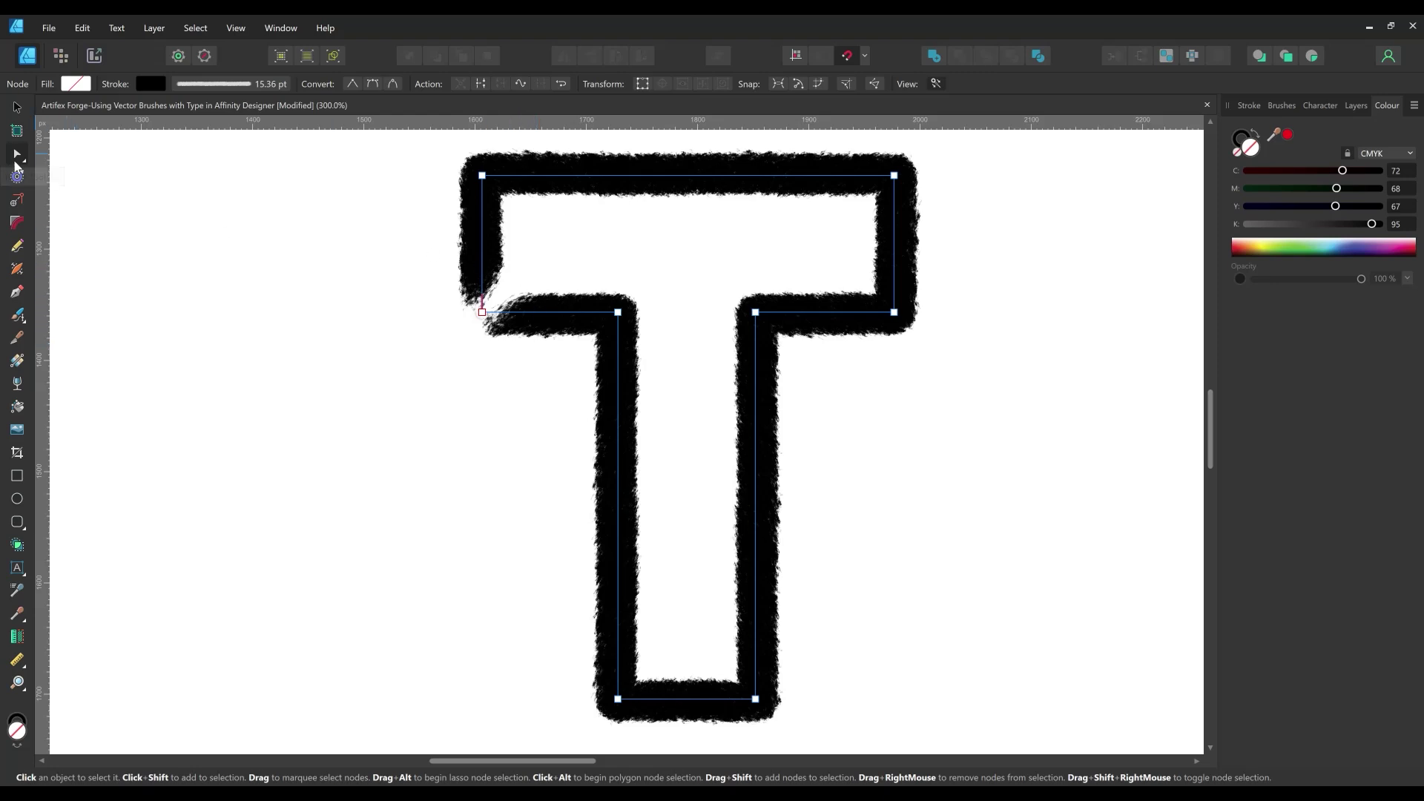
- Break the T's curve at the start node on the lower-left corner of its crossbar
click(483, 312)
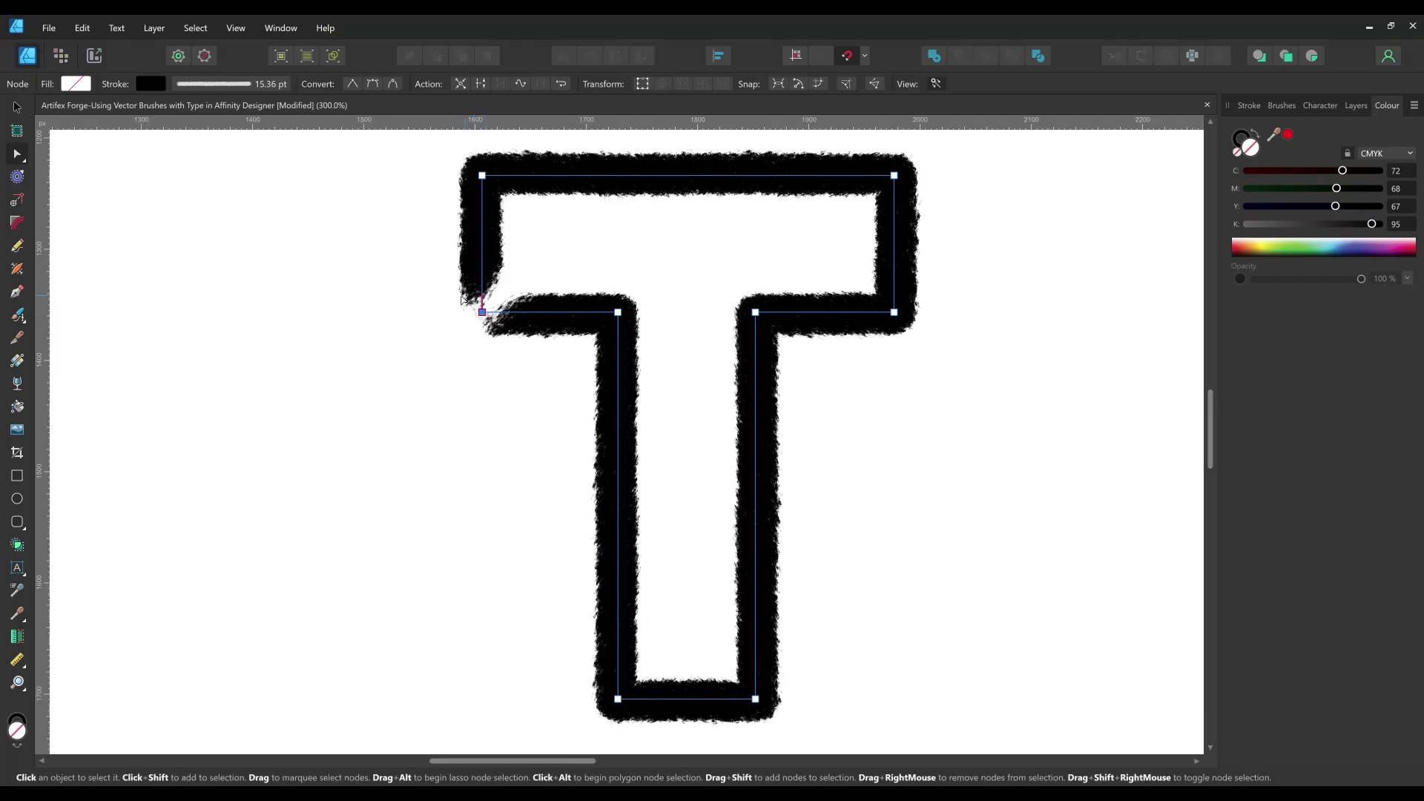
click(480, 83)
click(482, 312)
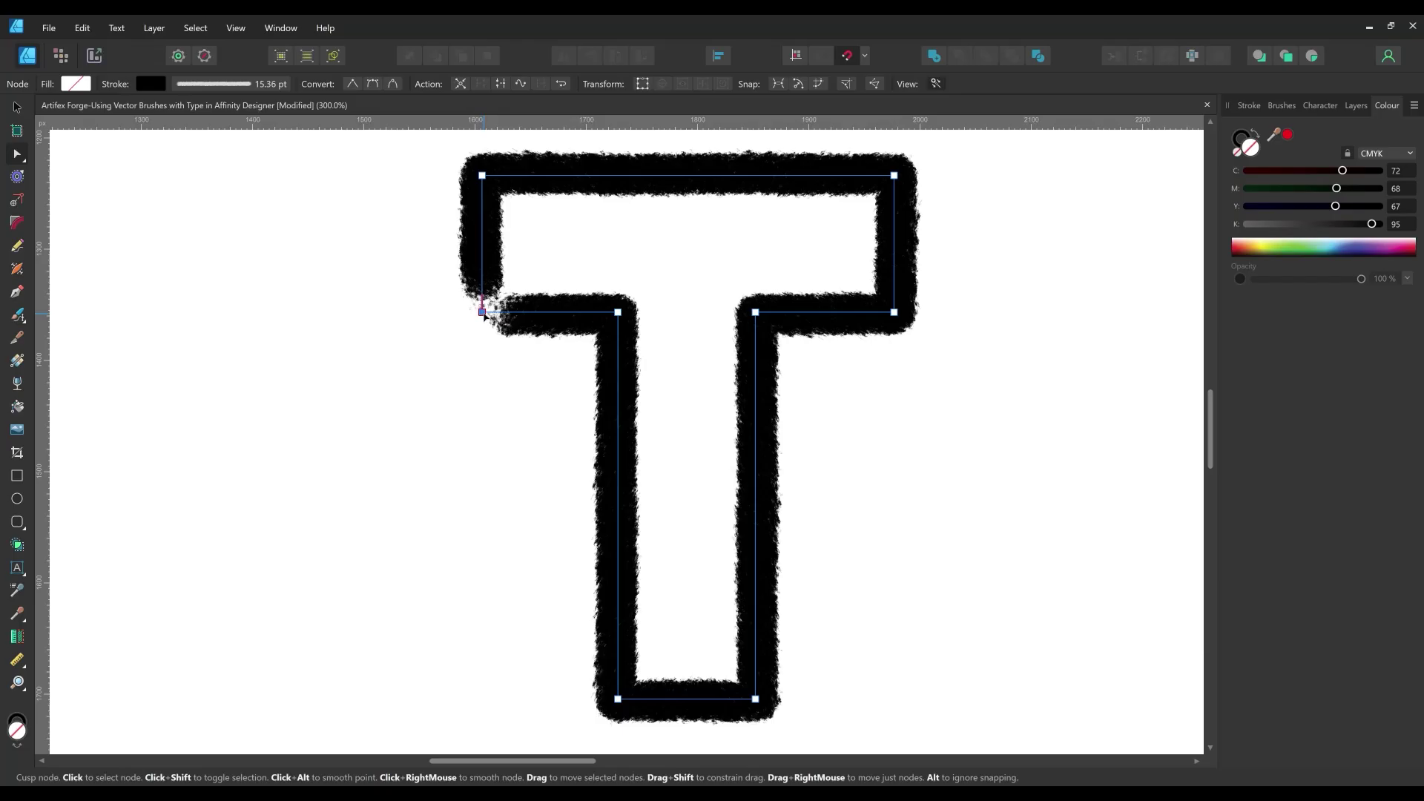
- Pull the broken start node of each T outline outward, horizontally away from the crossbar's lower-left corner, to close the gap in the stroke
mouse_move(483, 313)
mouse_down()
mouse_move(482, 340)
mouse_move(457, 312)
mouse_up()
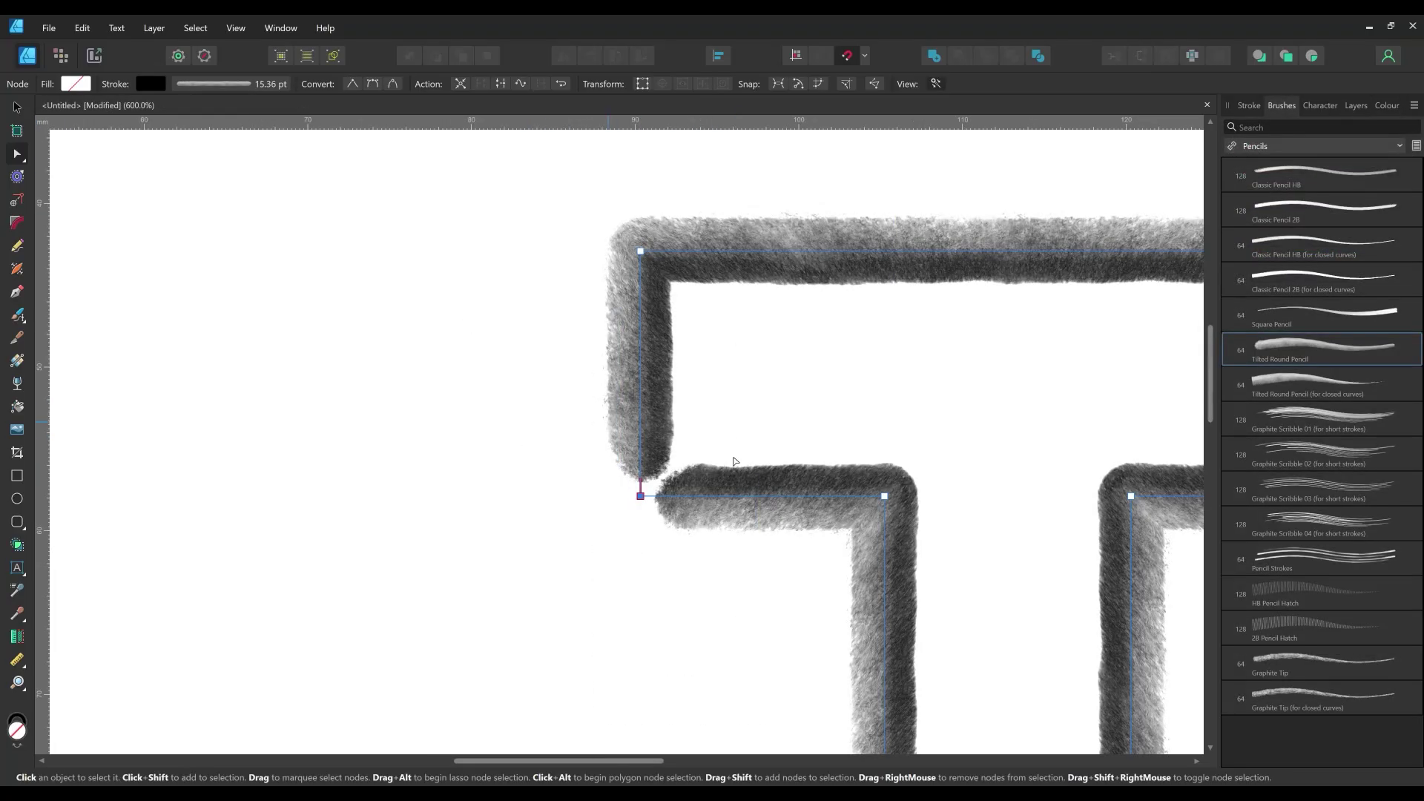
mouse_move(641, 496)
mouse_down()
mouse_move(640, 543)
mouse_move(640, 497)
mouse_move(598, 498)
mouse_up()
click(509, 573)
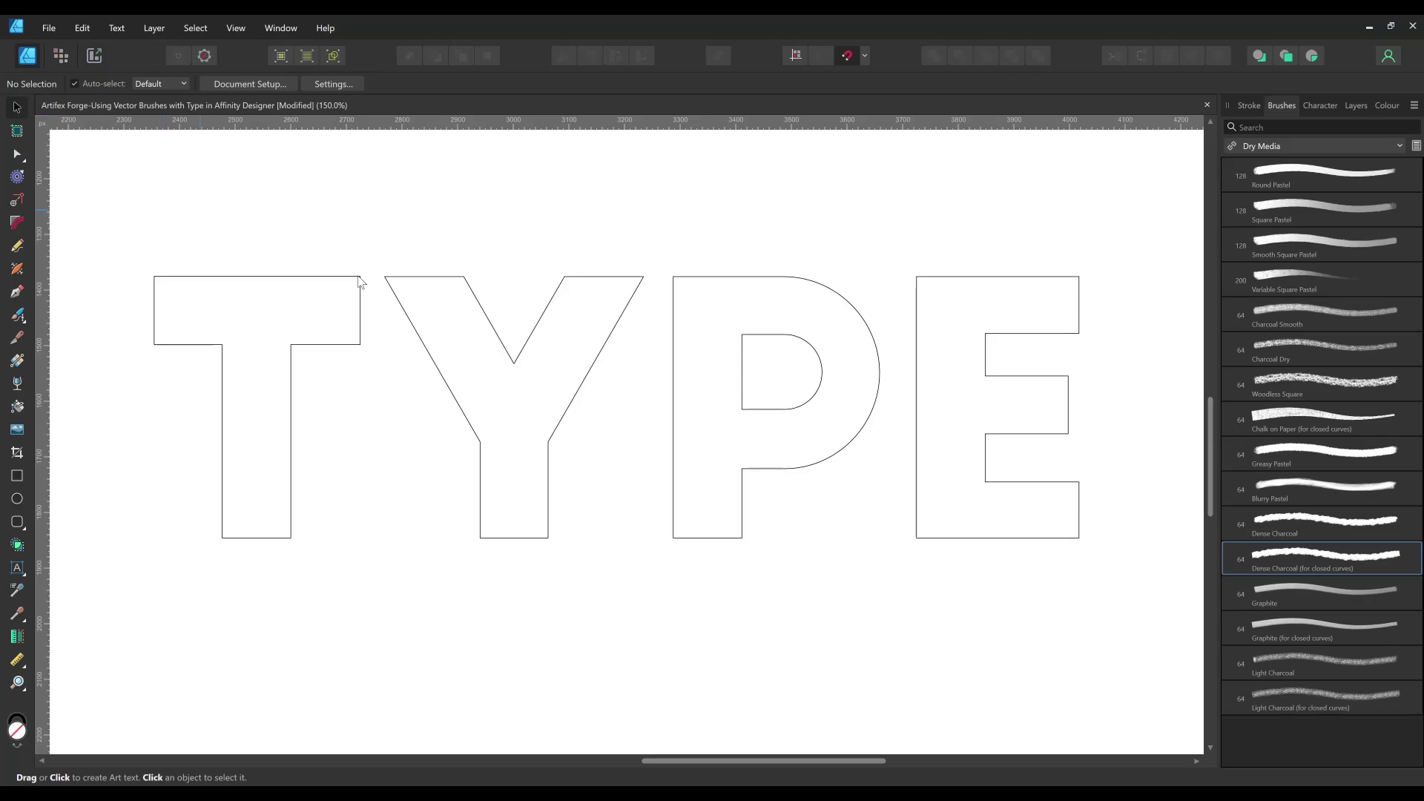
- Apply the Dense Charcoal (for closed curves) brush to the outlined TYPE text and enable Scale with object for its stroke
click(512, 356)
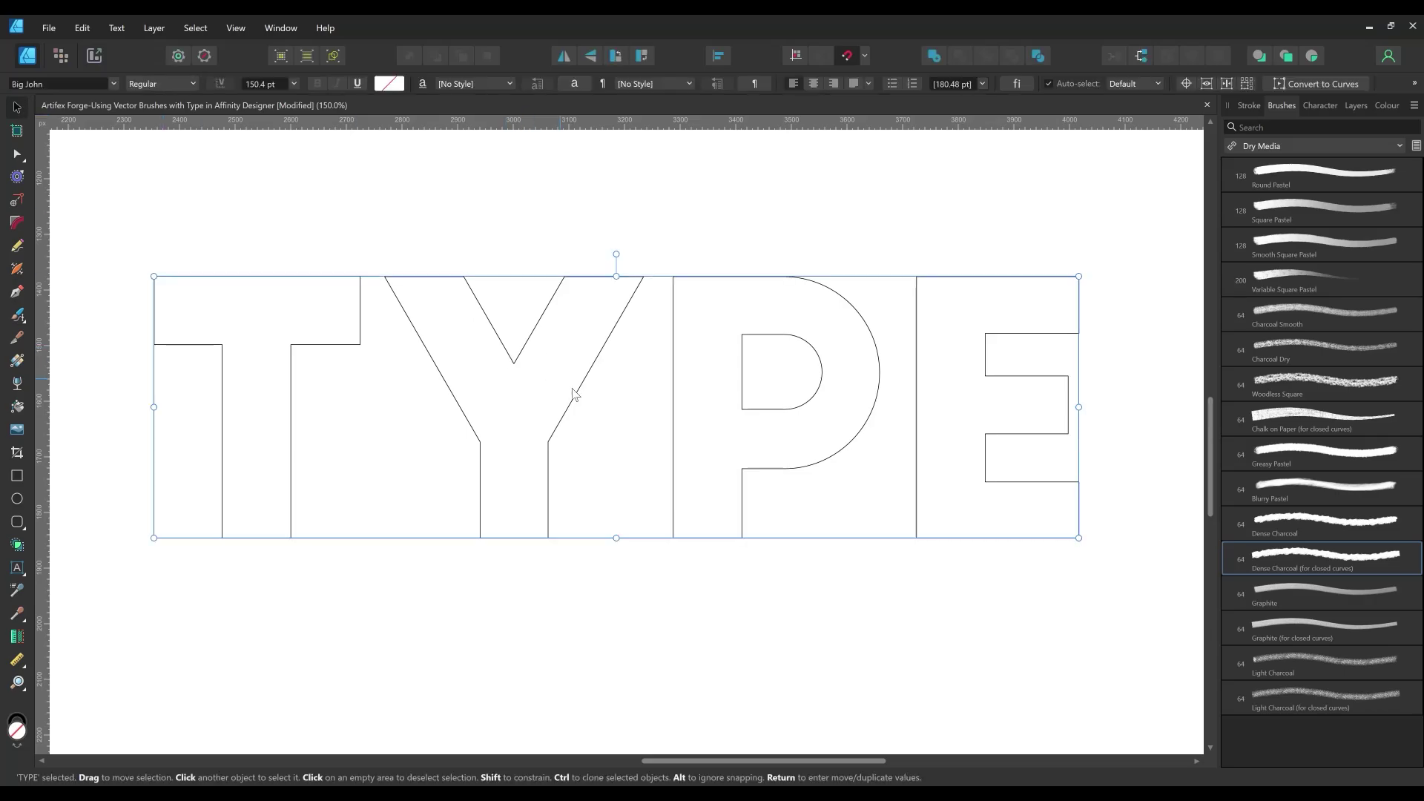
click(1311, 557)
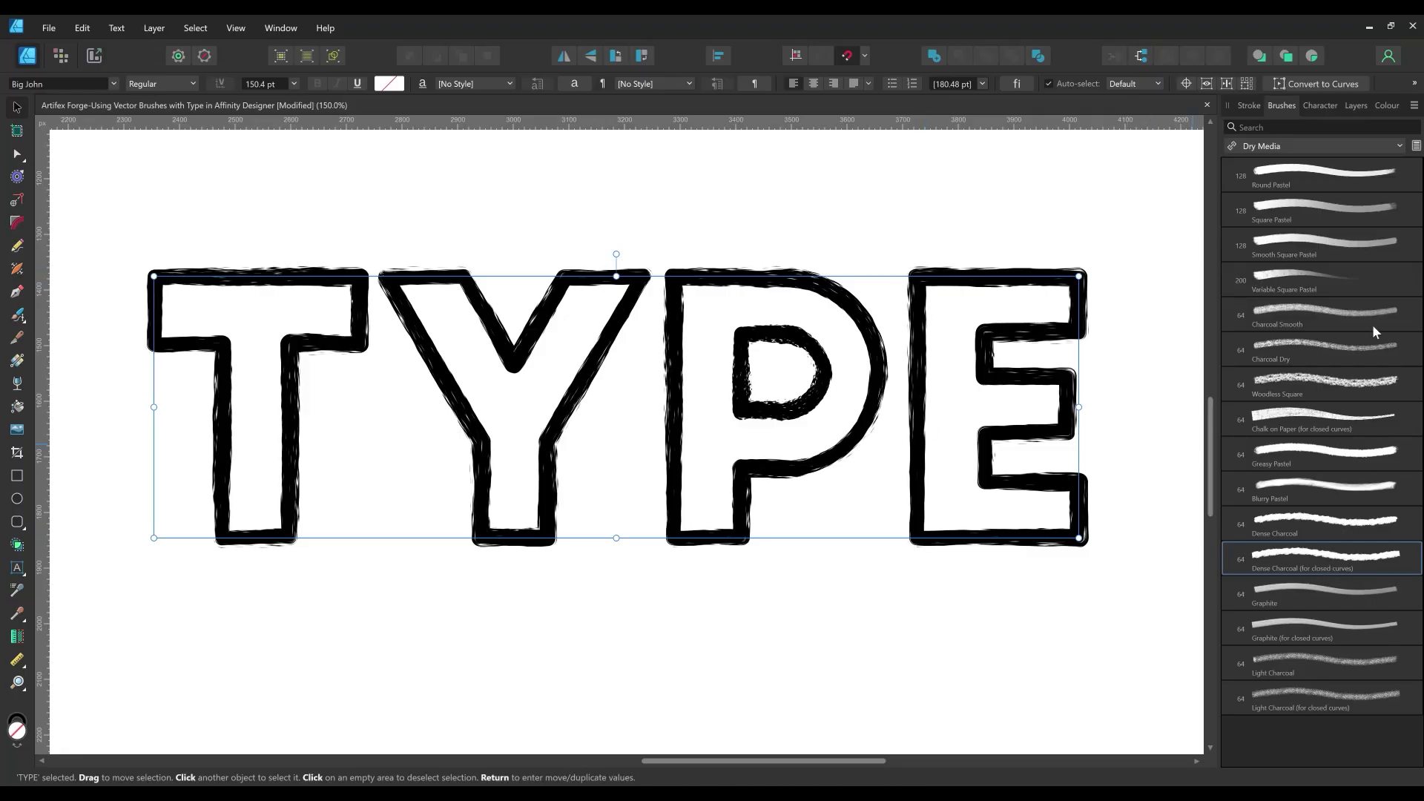
click(1248, 105)
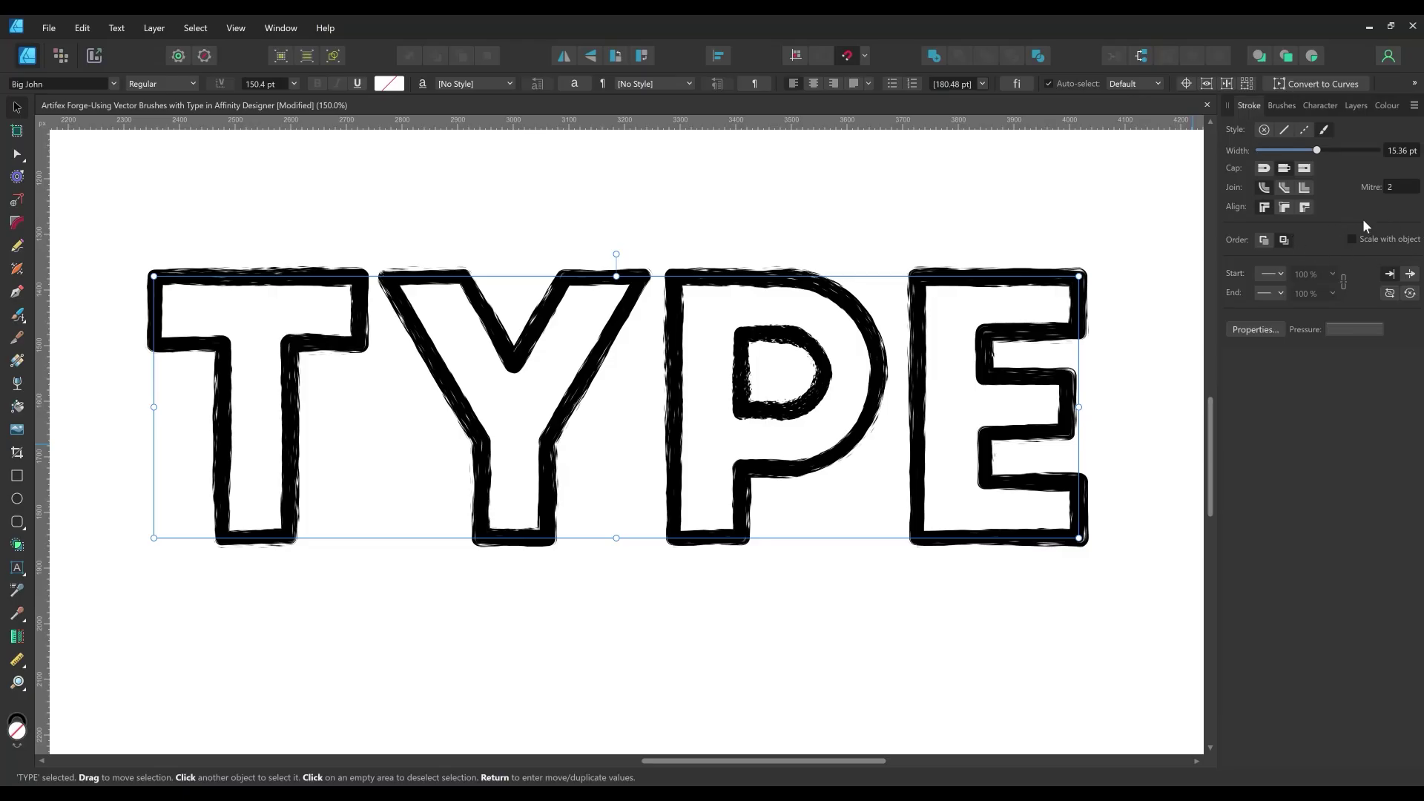
click(1352, 238)
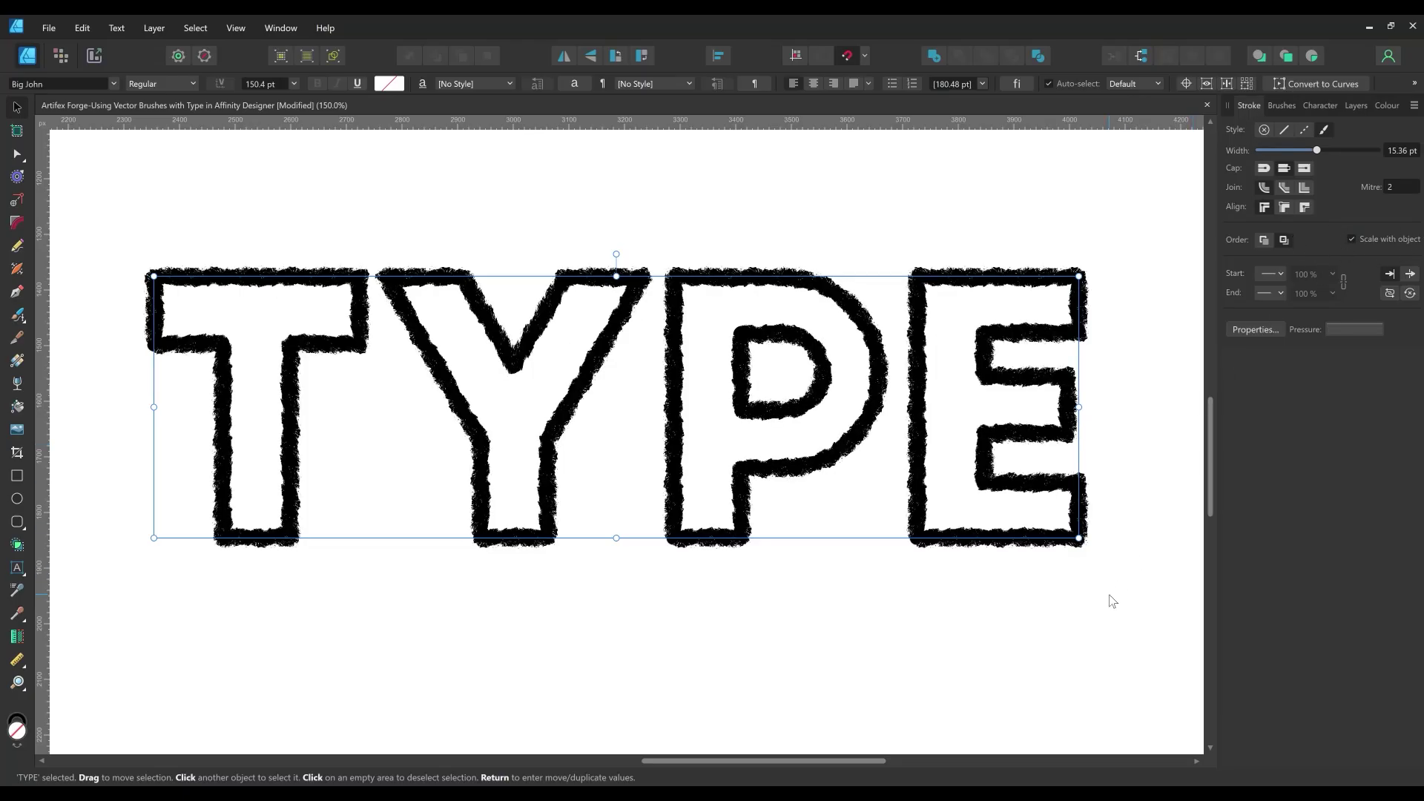
click(1090, 611)
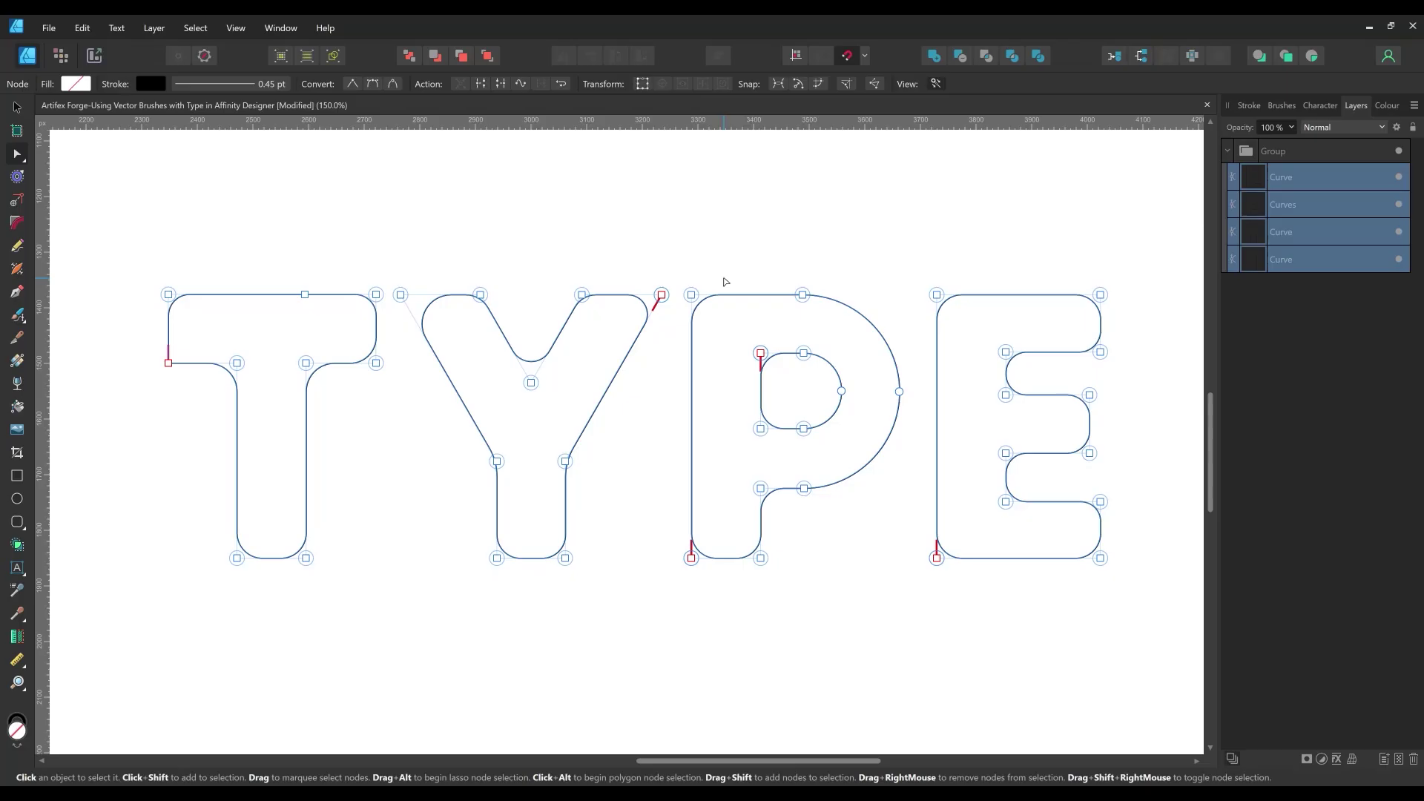
- Apply the Floral Flourish 3 brush to the four rounded TYPE letter curves and reverse their curve direction repeatedly
click(1283, 106)
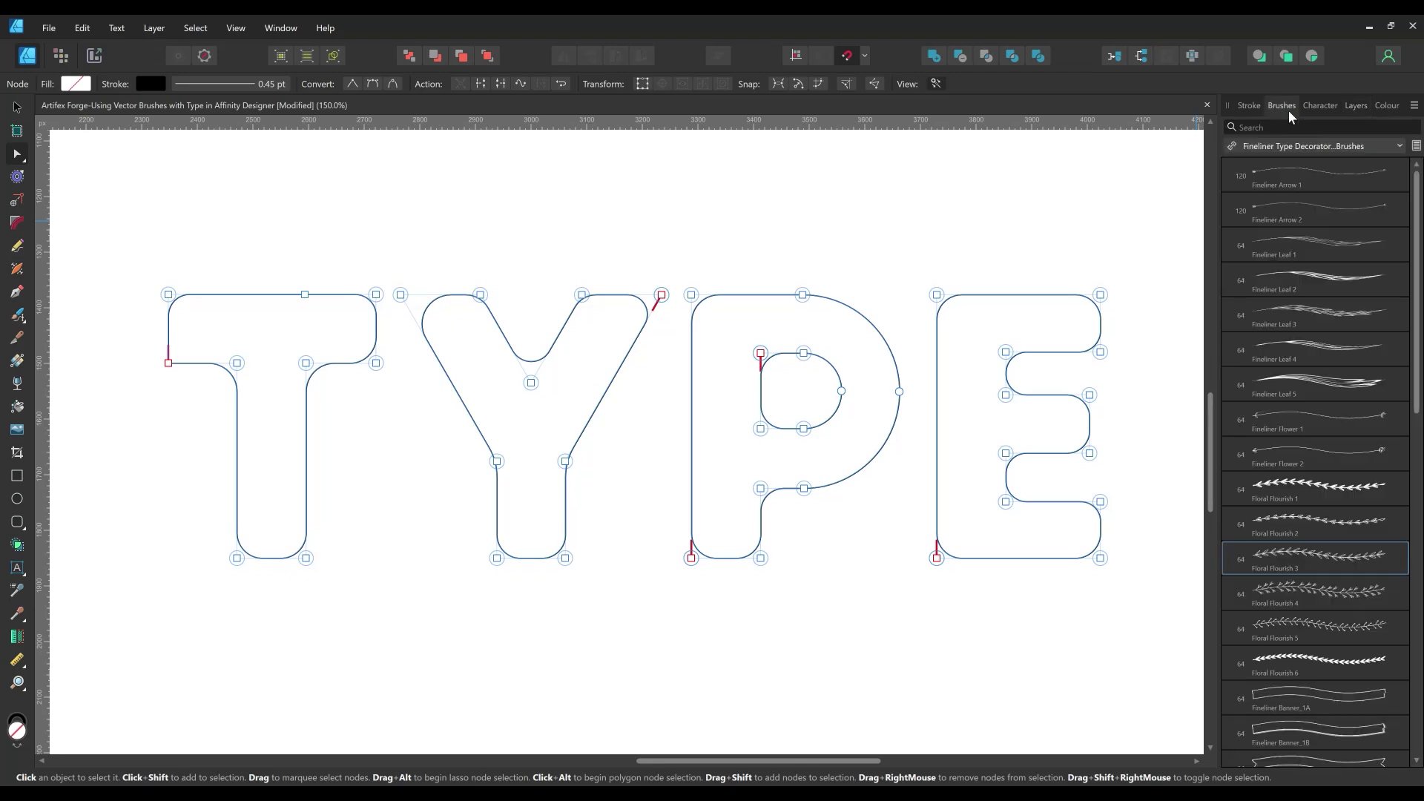
click(1330, 558)
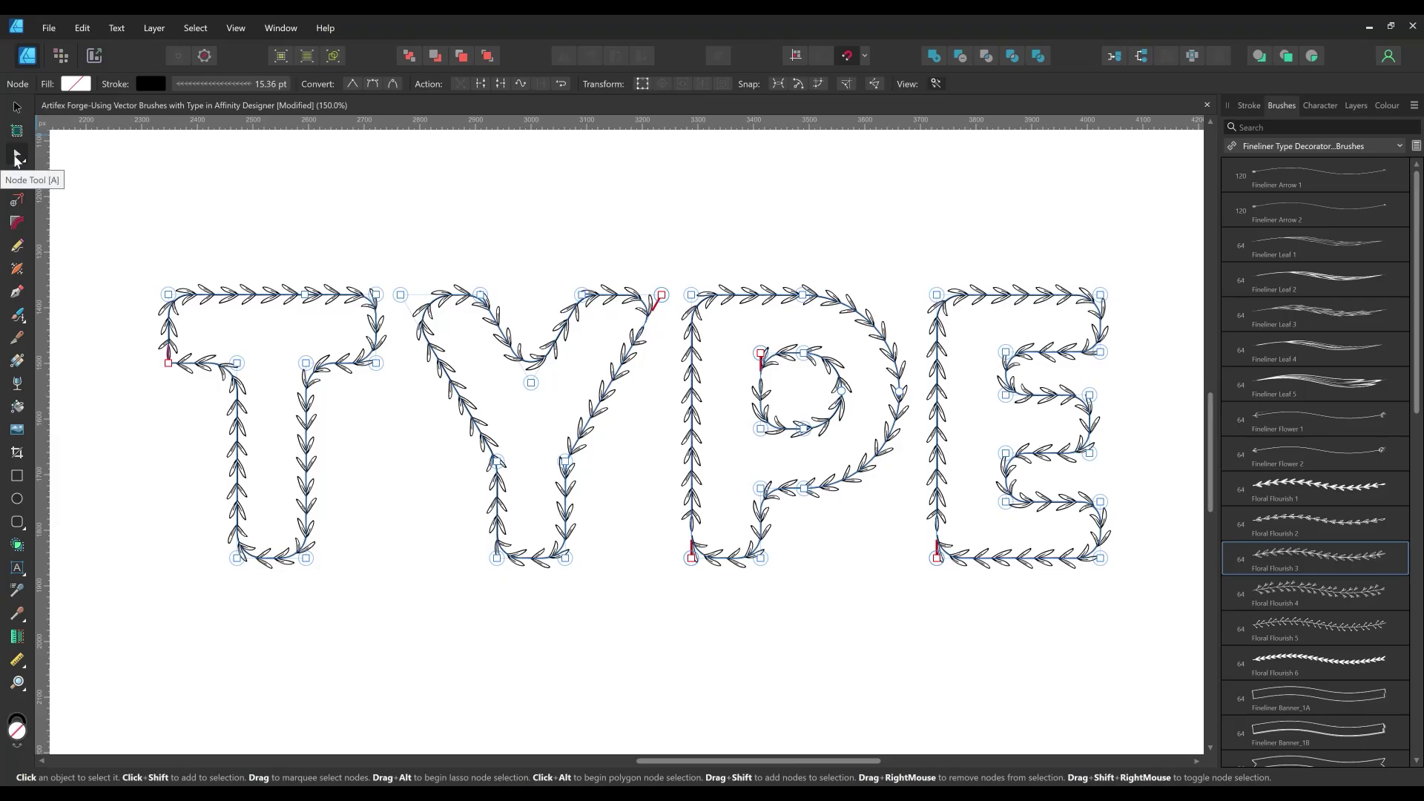
click(562, 84)
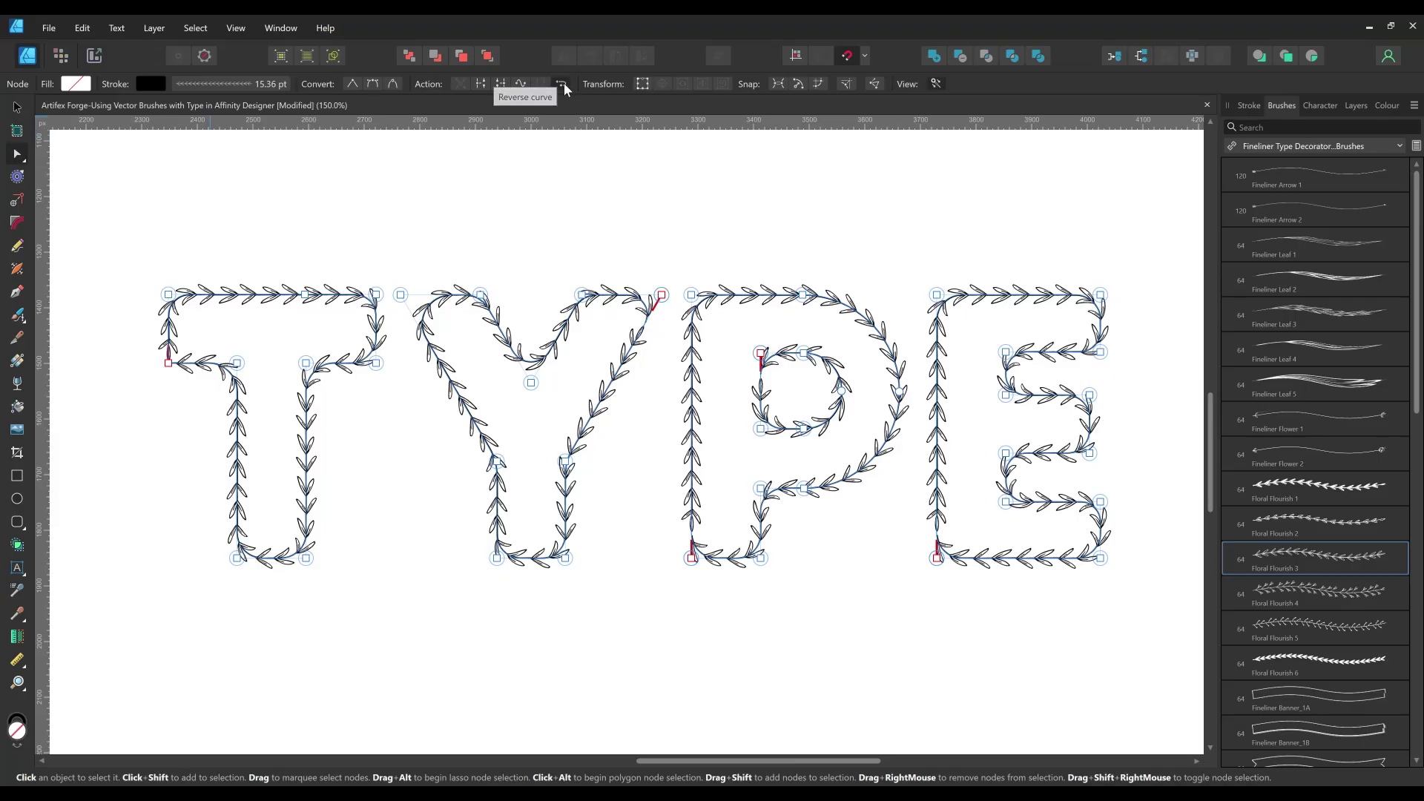
click(563, 83)
click(563, 83)
click(563, 83)
- Merge the four floral letter curves into one object with the Add boolean operation
click(1356, 106)
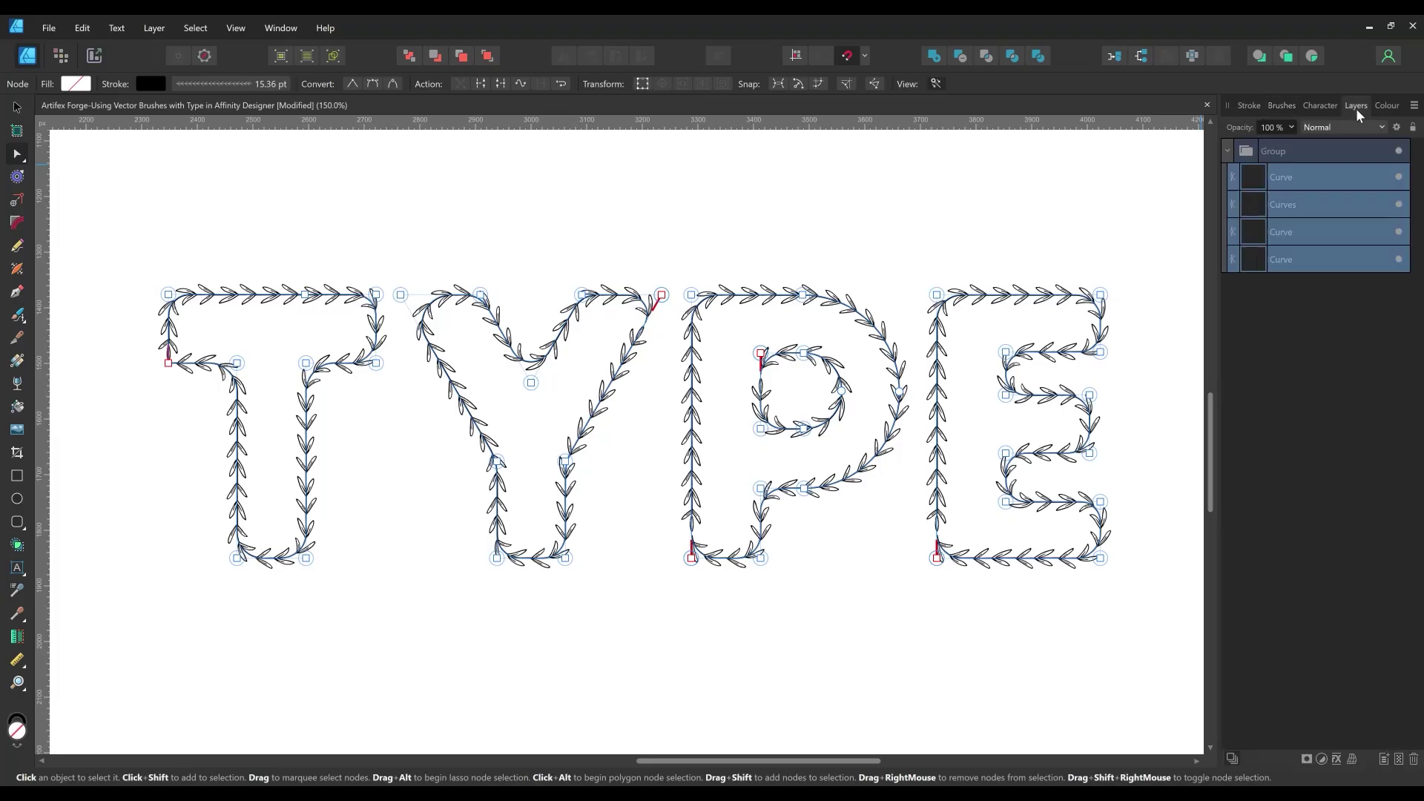
click(1310, 176)
shift+click(1307, 260)
click(934, 56)
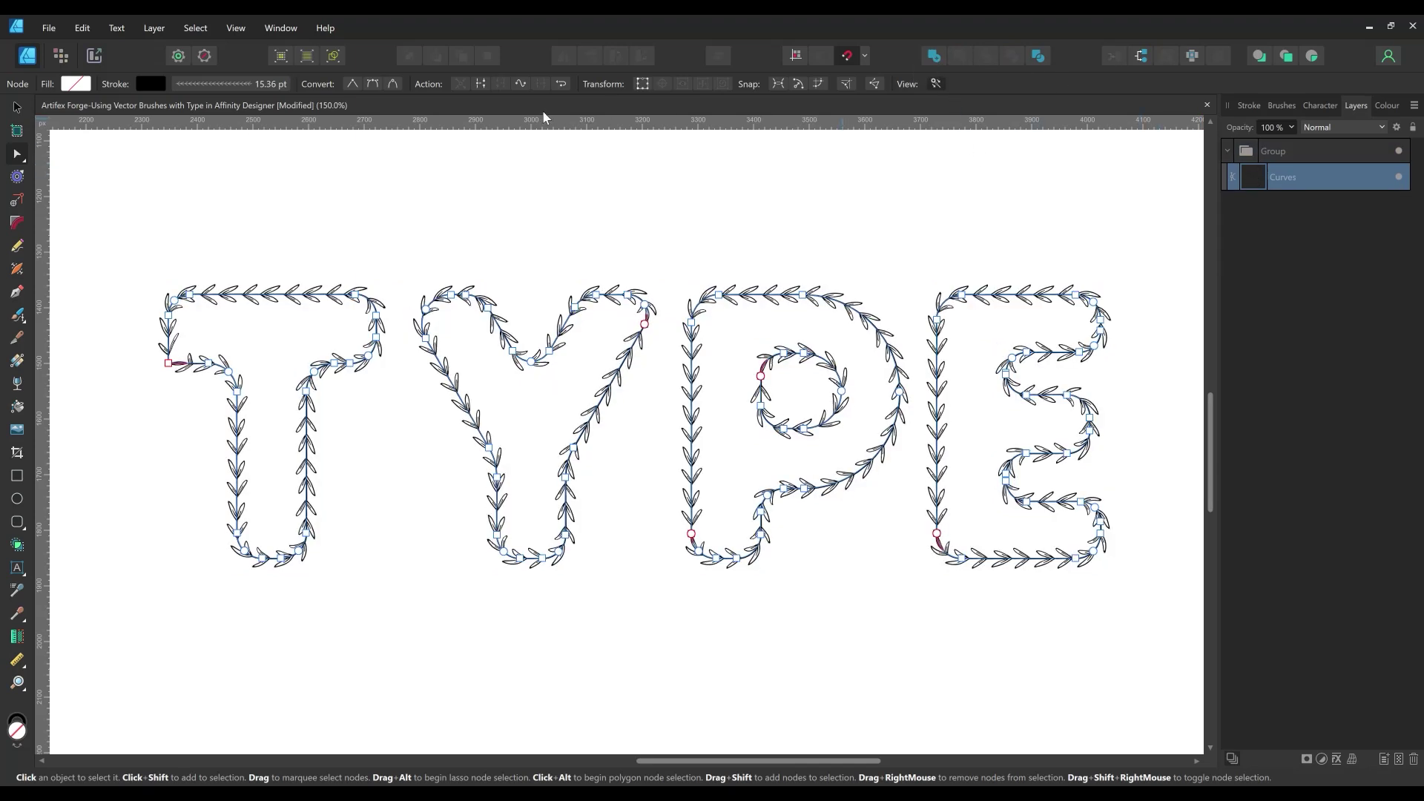
- Reverse the direction of the merged floral TYPE curves several times to flip the leaf pattern
click(560, 86)
click(560, 86)
click(560, 86)
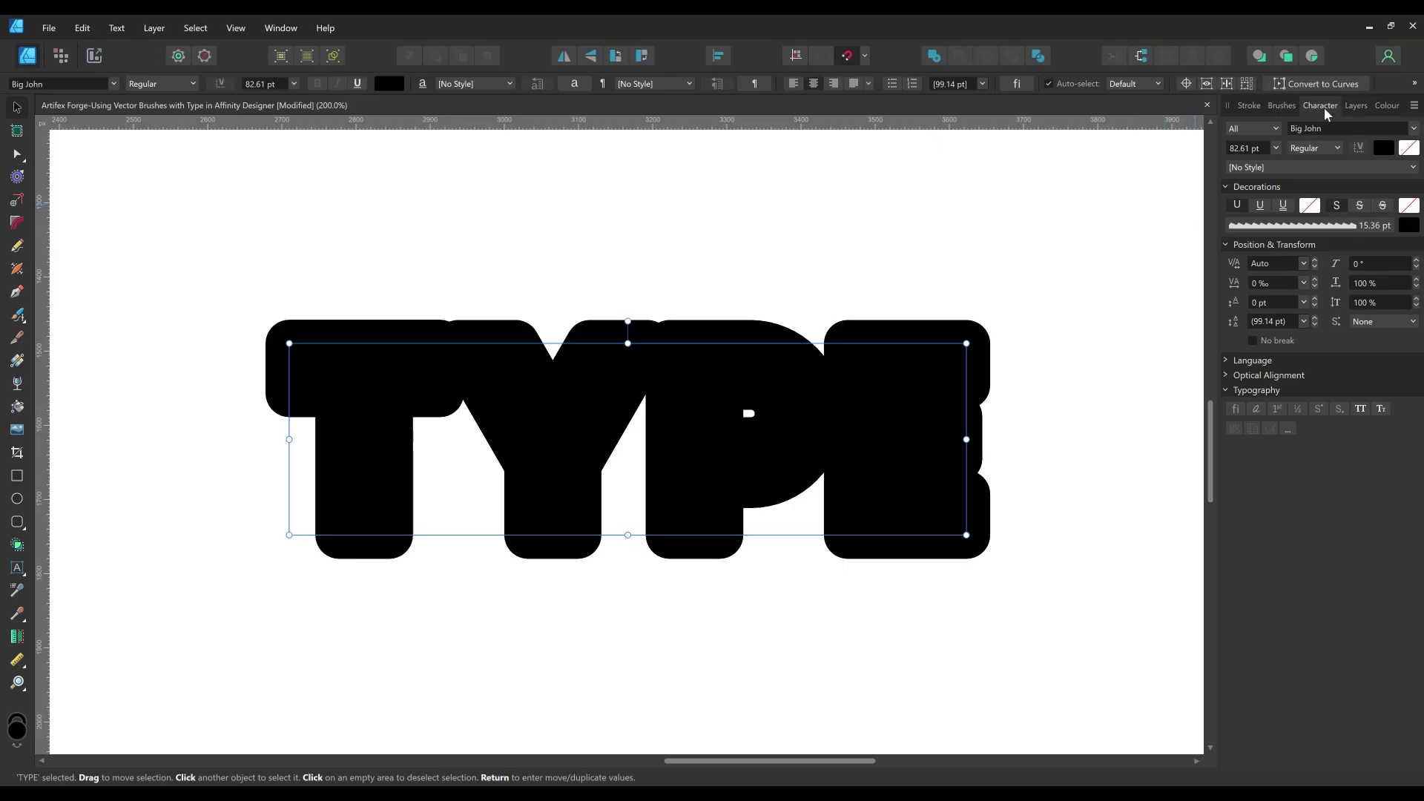
- Convert the thickly outlined black TYPE text to curves
click(1289, 111)
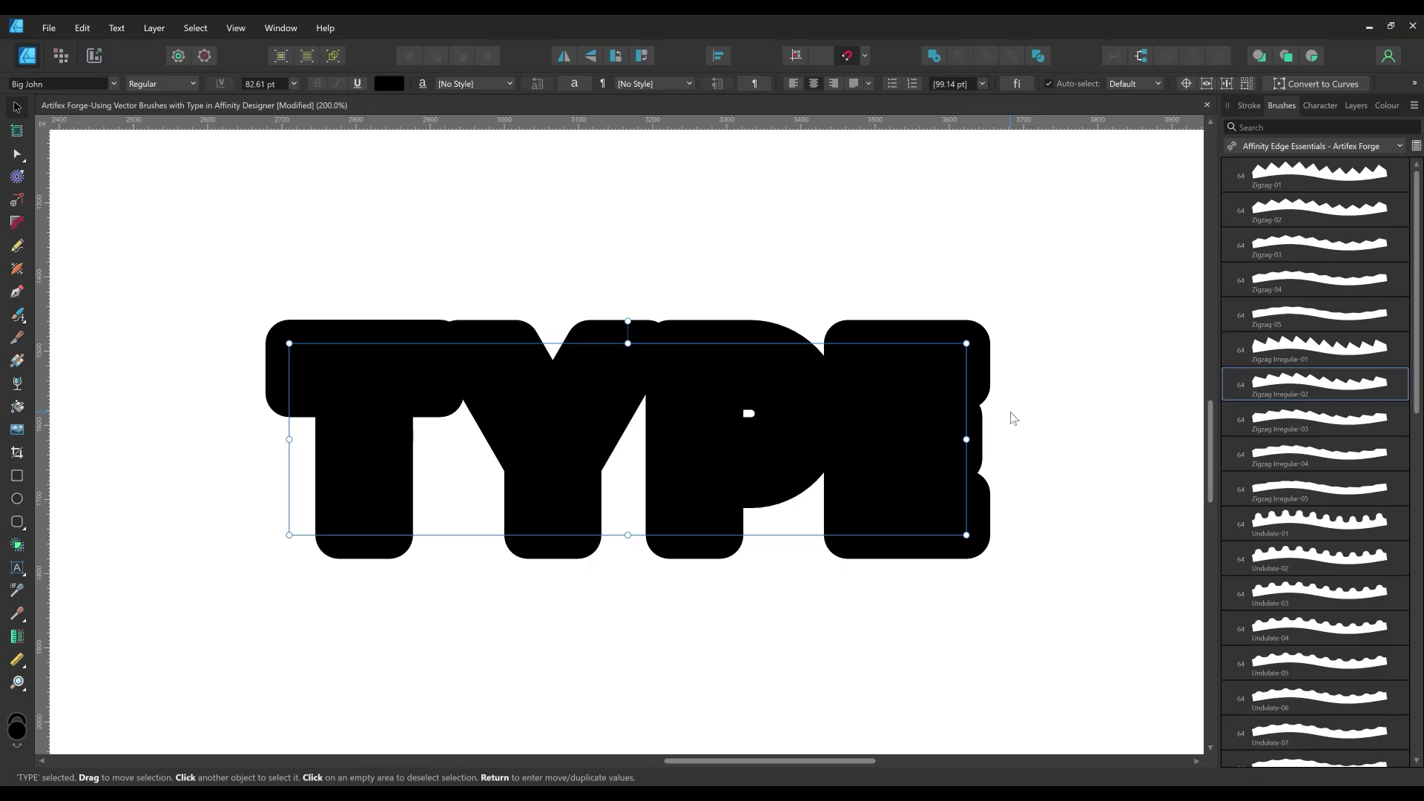
click(157, 23)
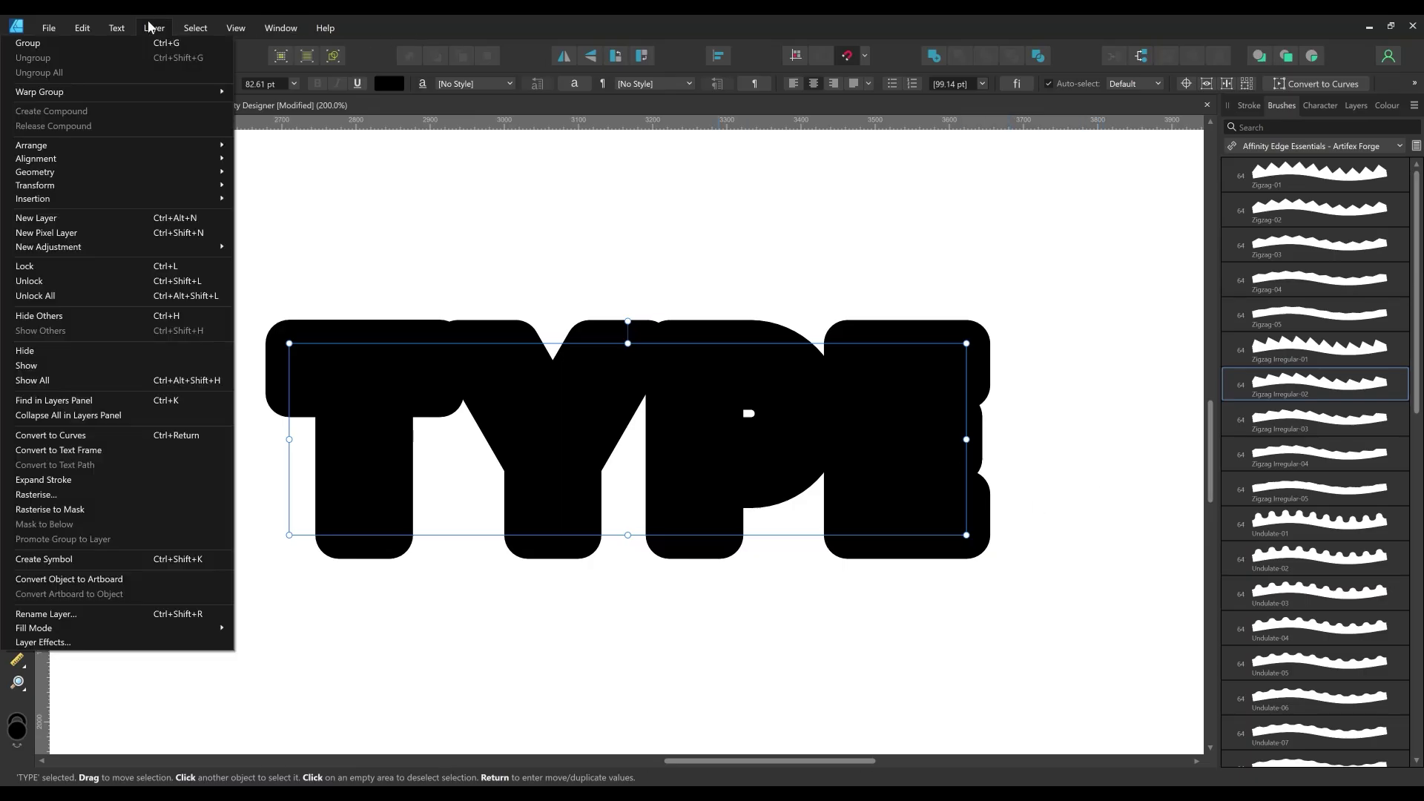
click(141, 436)
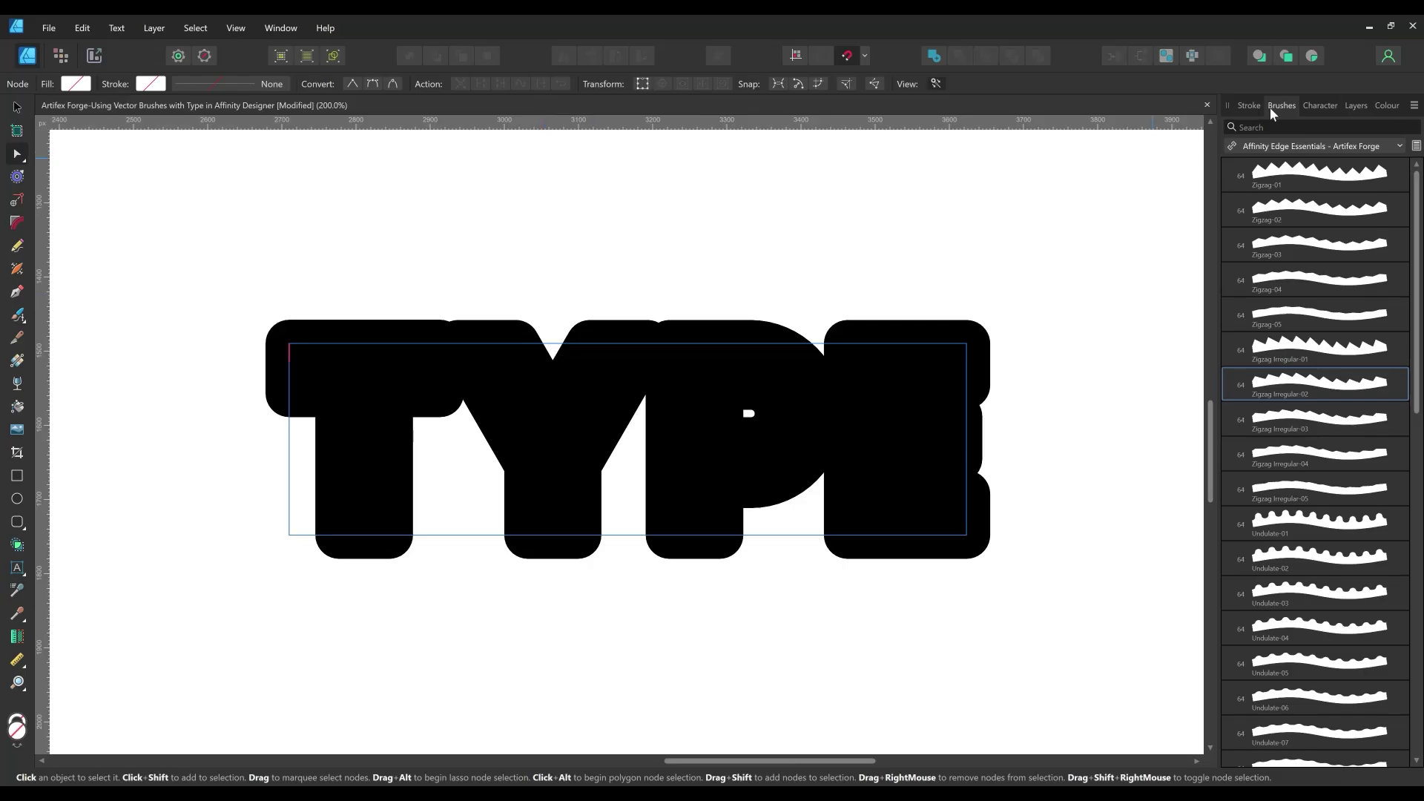
- Merge the four black zigzag-brushed letter curves into one object with the Add boolean operation
click(1356, 105)
click(1294, 178)
shift+click(1300, 260)
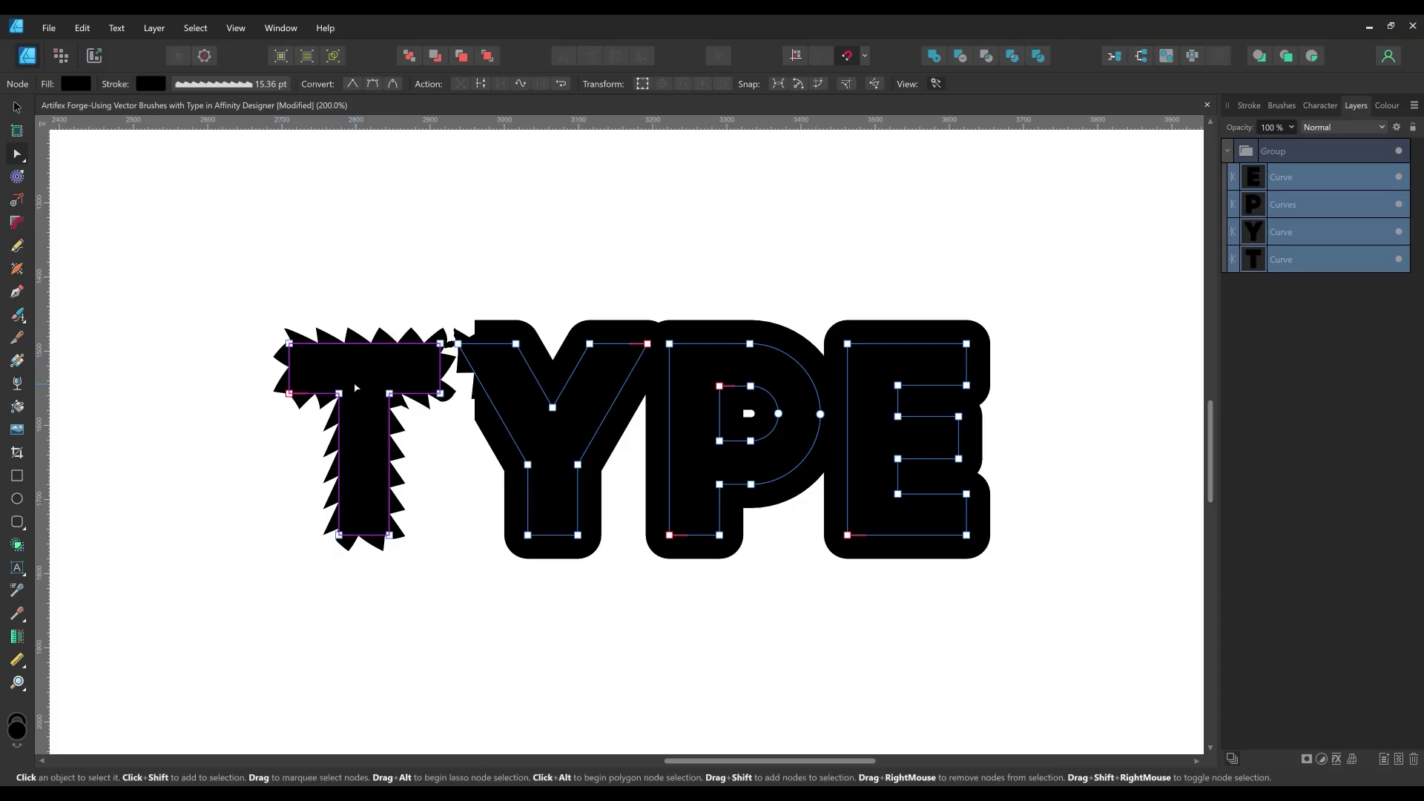
click(934, 55)
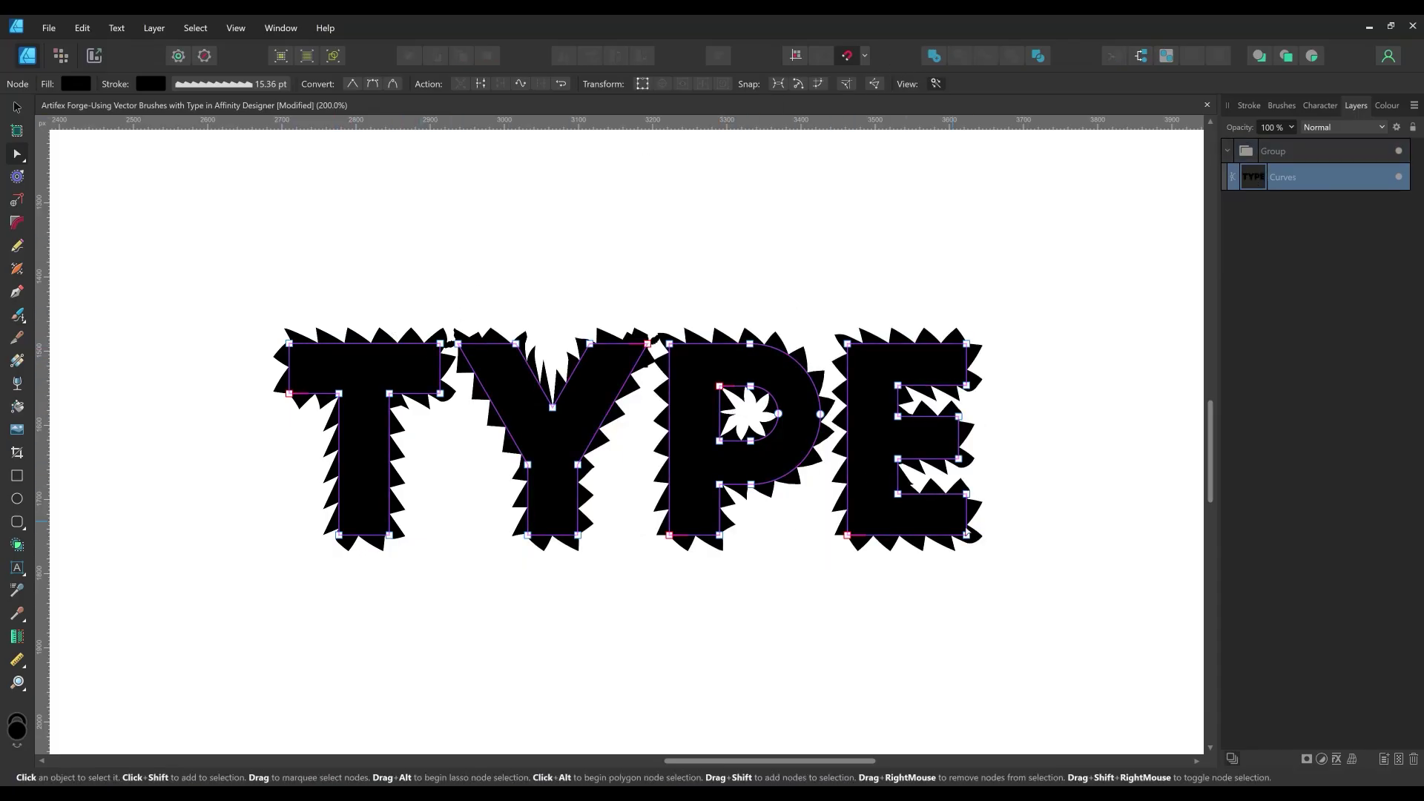
- Select all nodes of the merged zigzag TYPE curves, reduce the stroke width and toggle Scale with object
drag(1006, 573, 163, 258)
click(1249, 106)
drag(1318, 150, 1295, 150)
click(1351, 239)
- Round the selected corners of the merged zigzag TYPE curves with the Corner tool
click(17, 222)
mouse_move(305, 361)
mouse_down()
mouse_move(553, 417)
mouse_move(552, 378)
mouse_up()
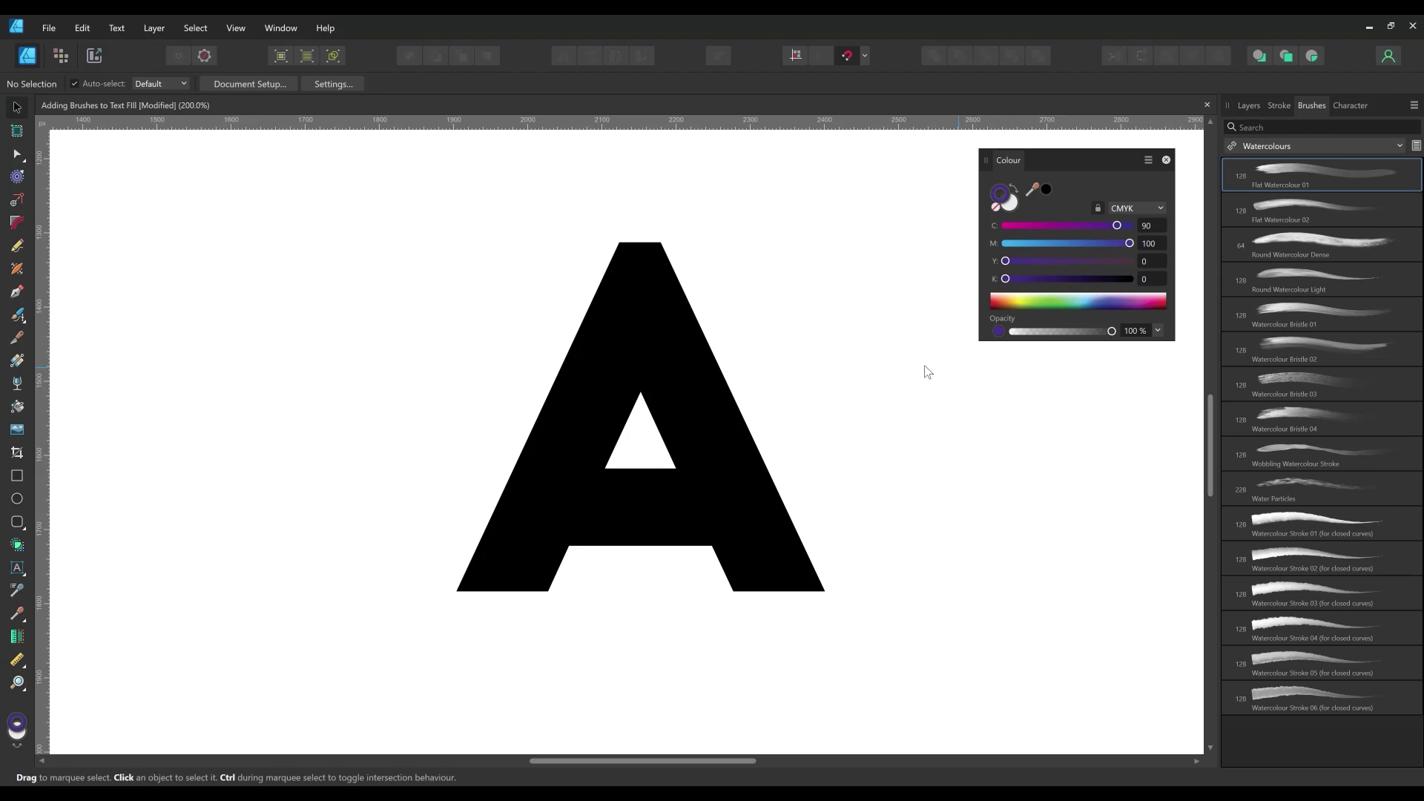
- Paint seven horizontal Flat Watercolour 01 strokes from the A's base to its top, lowering cyan stepwise from 90 to 10 at magenta 100
click(24, 311)
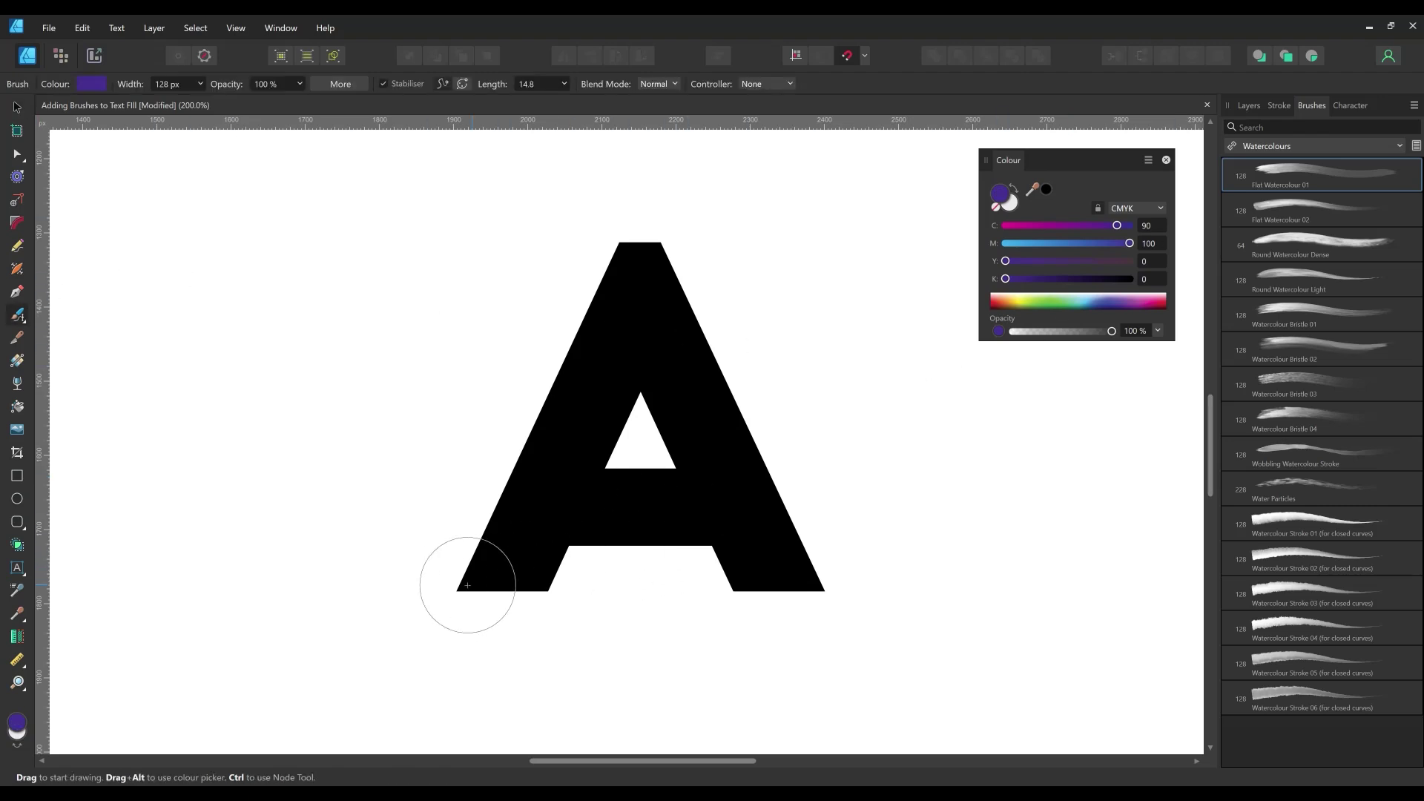
drag(442, 581, 865, 583)
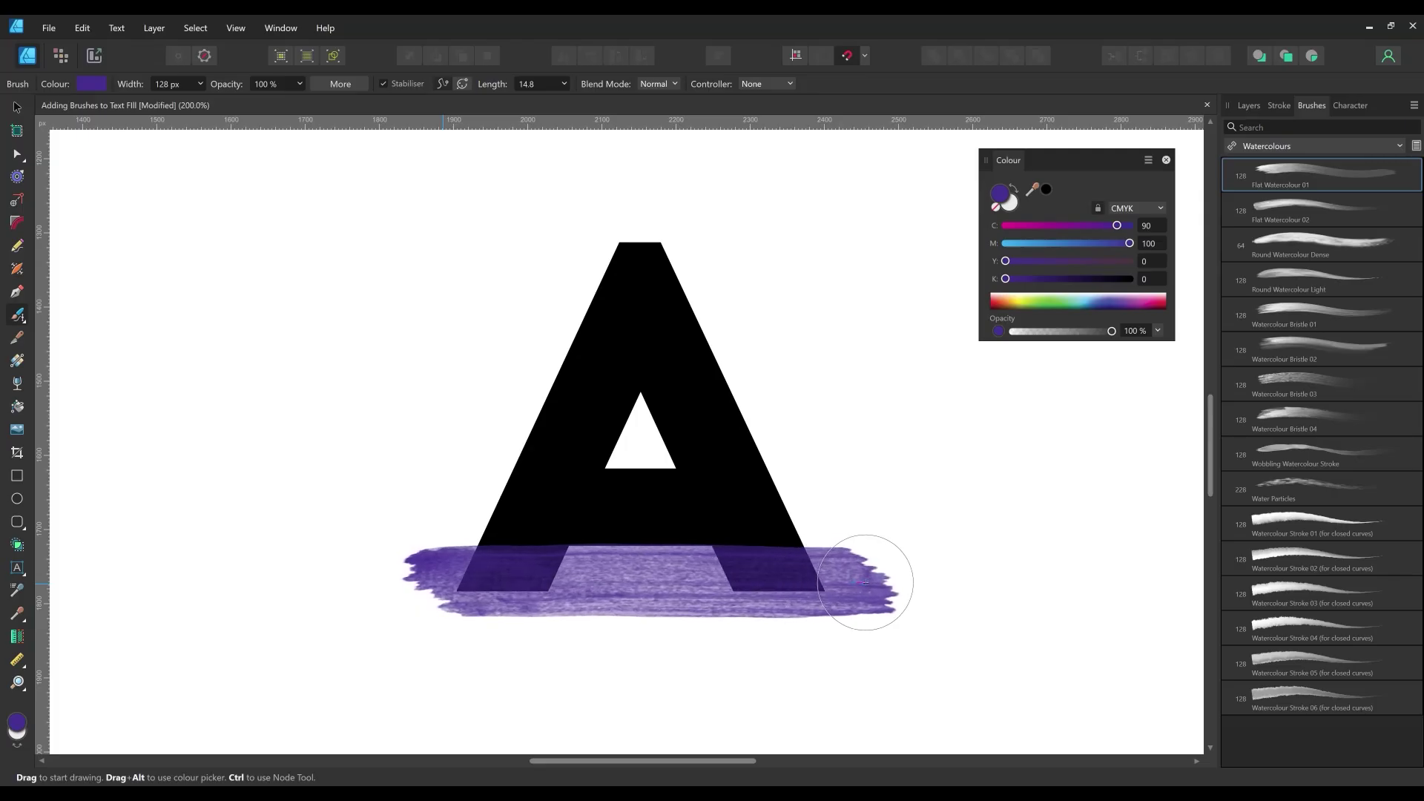
drag(1110, 224, 1103, 224)
drag(869, 531, 419, 526)
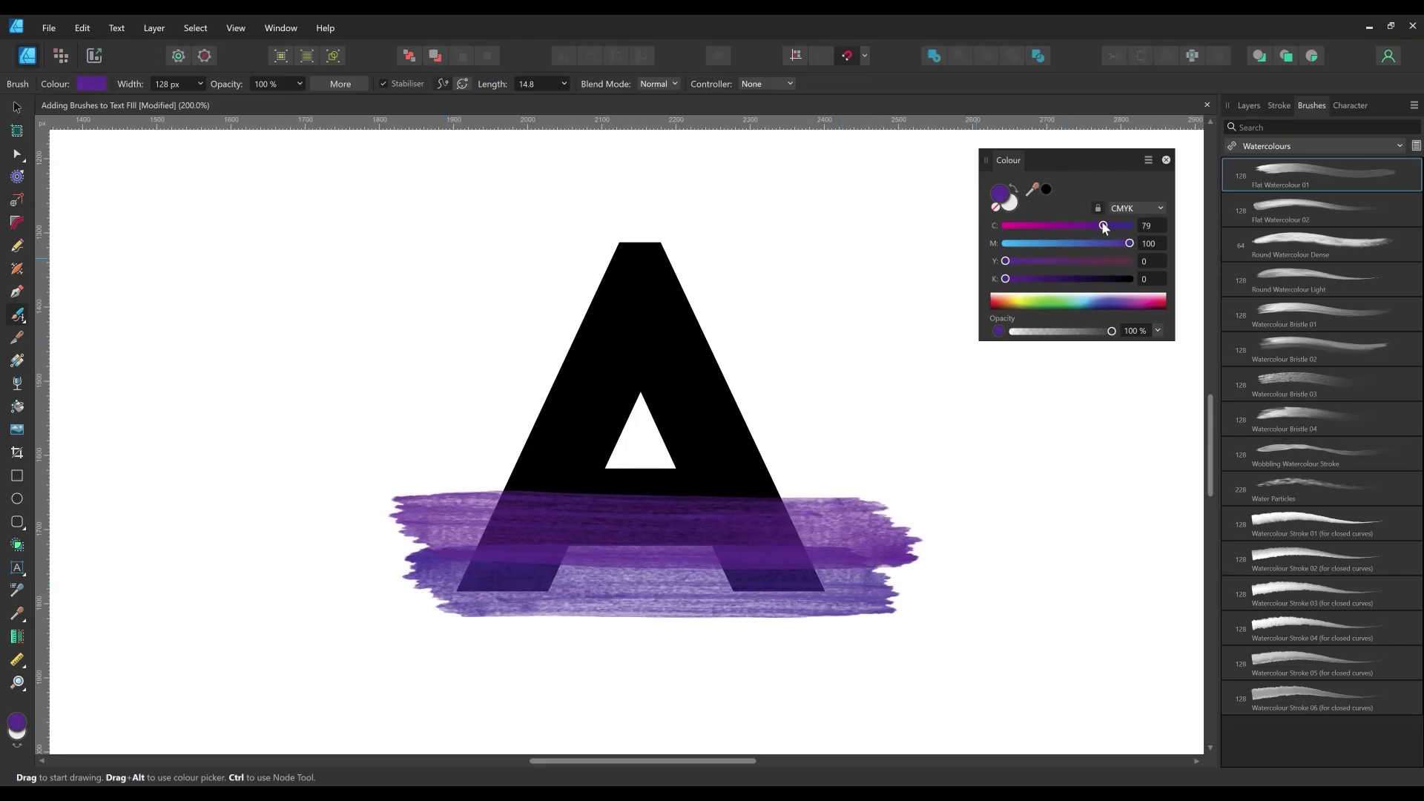
drag(431, 475, 894, 475)
drag(1087, 225, 1069, 225)
drag(924, 417, 452, 425)
drag(1069, 225, 1053, 225)
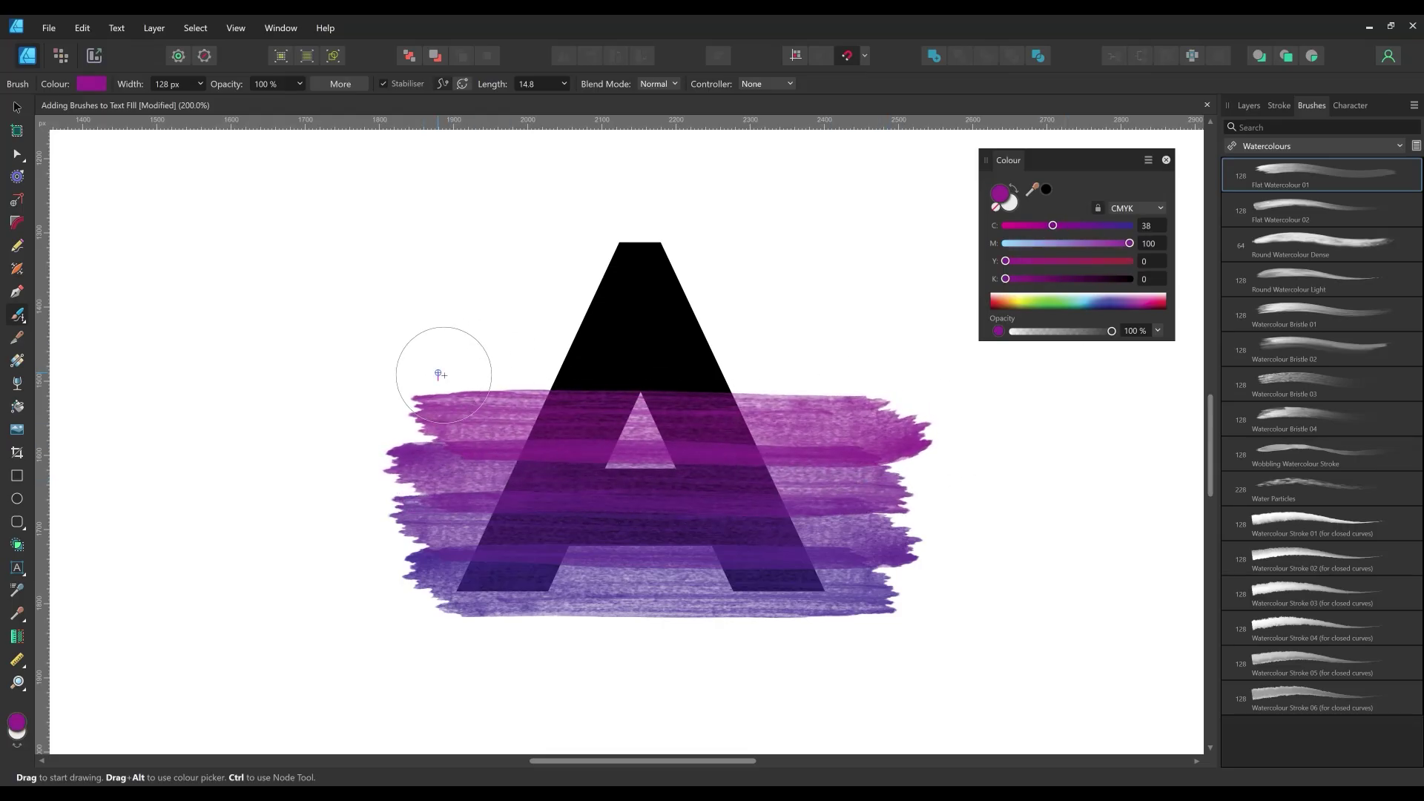
drag(439, 372, 800, 380)
drag(1053, 225, 1039, 225)
mouse_move(902, 320)
mouse_down()
mouse_move(534, 324)
mouse_move(434, 310)
mouse_up()
drag(1039, 225, 1018, 225)
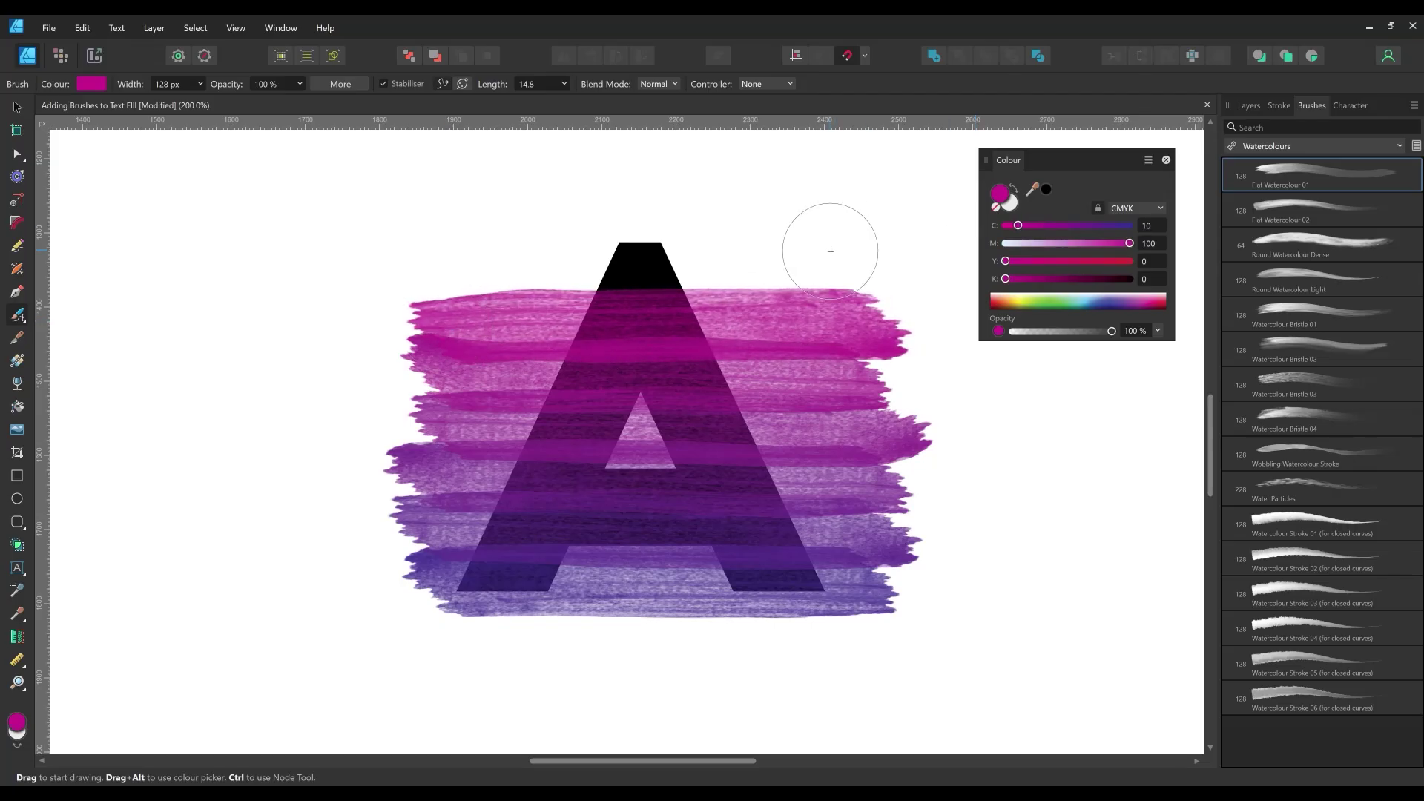
drag(493, 281, 868, 247)
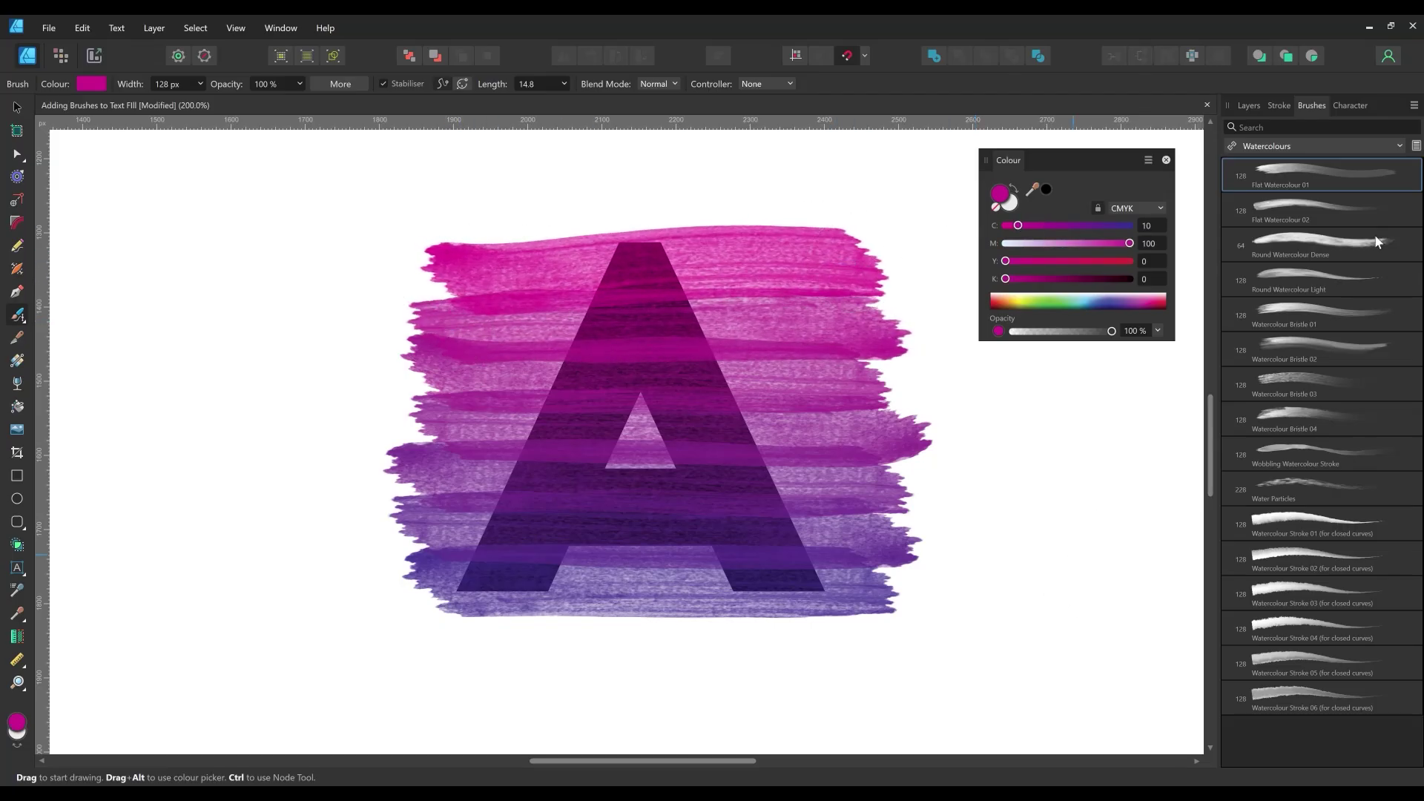
- Set the blend mode of all seven watercolour stroke curves to Multiply
click(1252, 106)
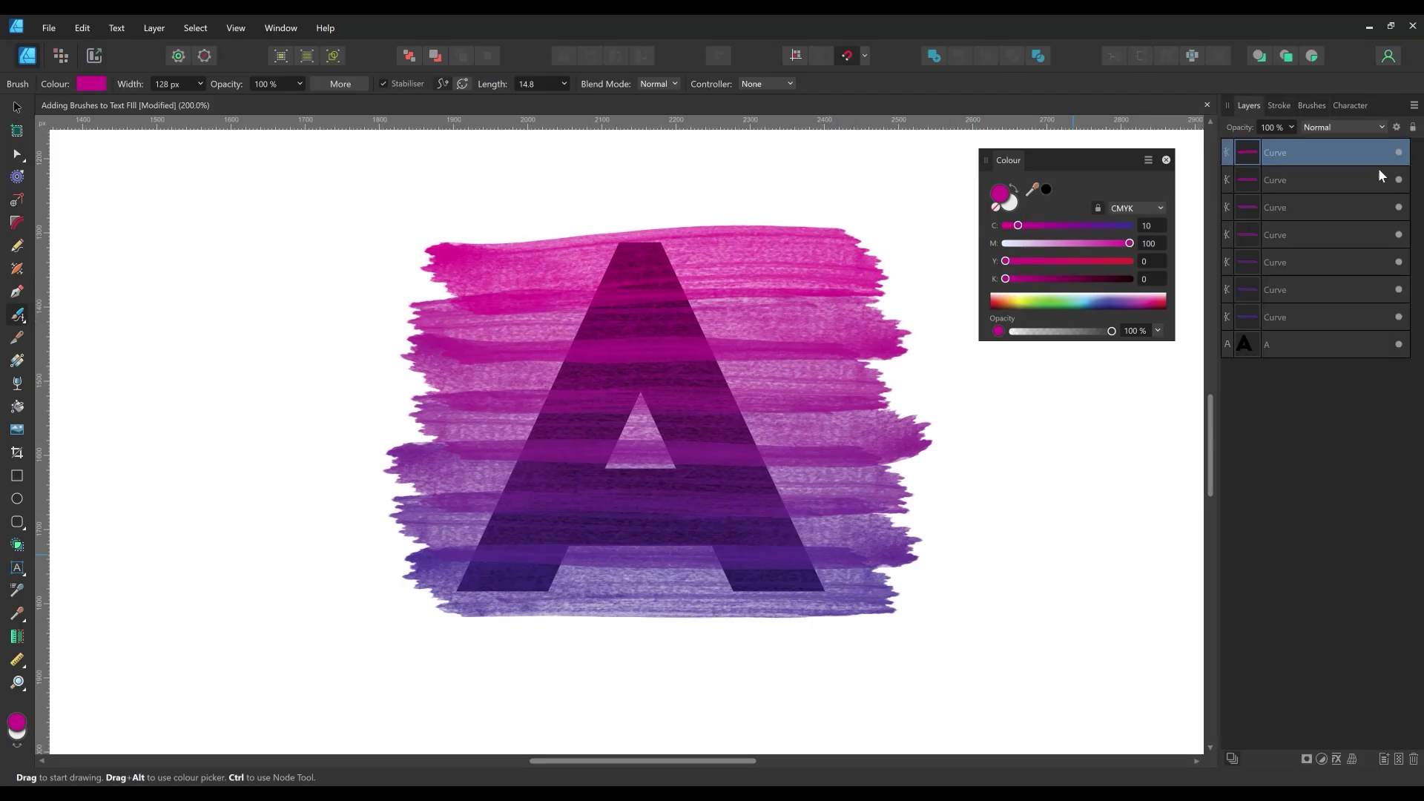
shift+click(1298, 318)
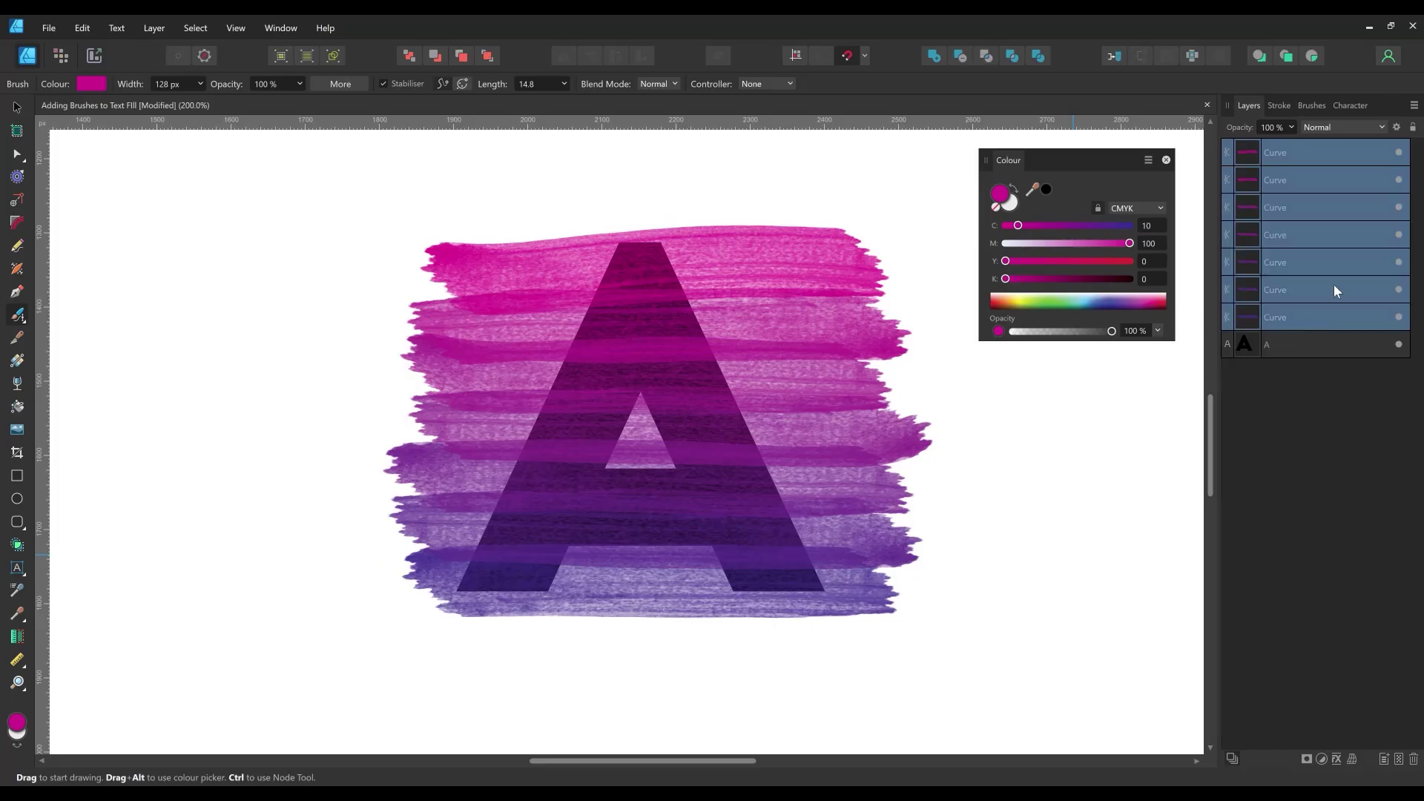
click(1380, 126)
click(1333, 180)
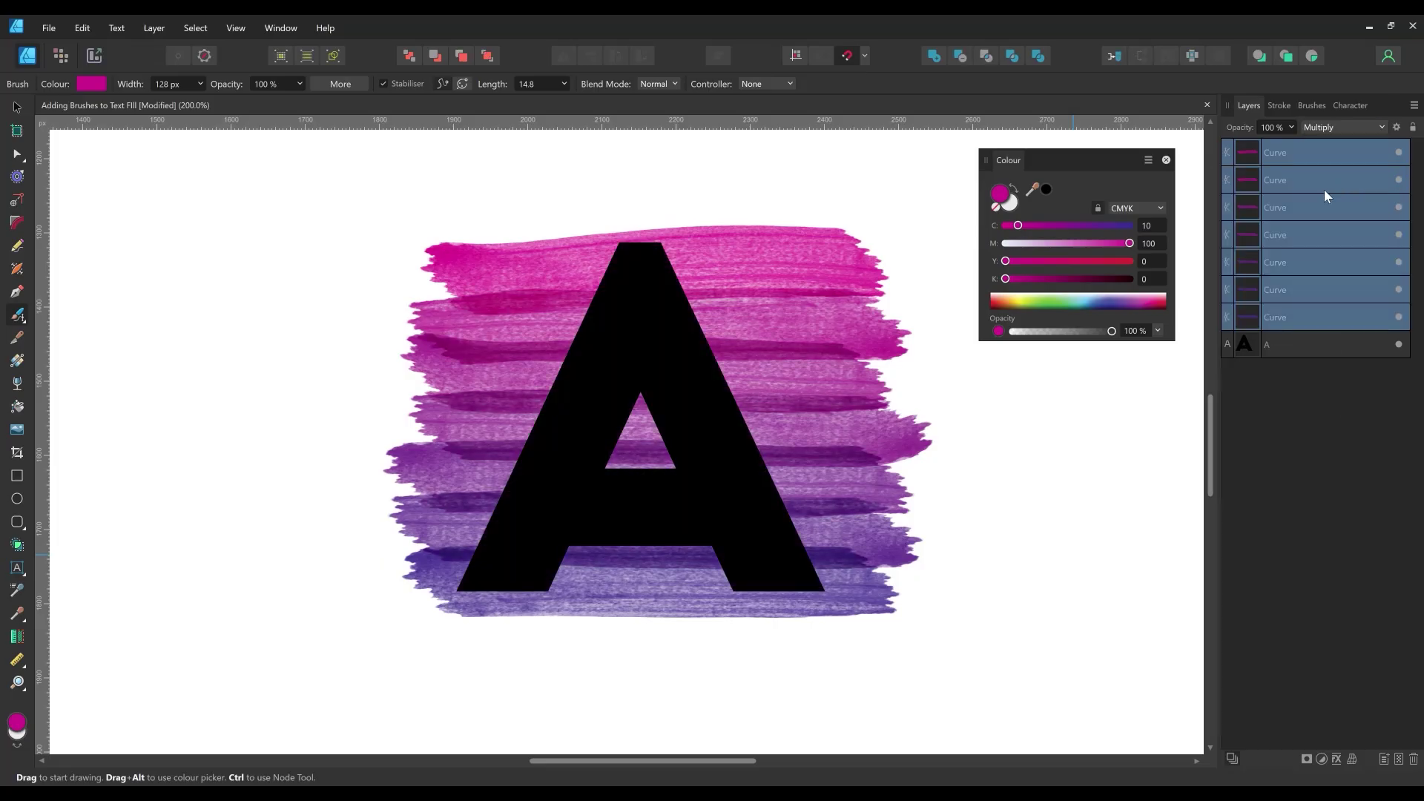
- Group the seven watercolour strokes and name the group Brush Strokes
click(154, 27)
click(145, 43)
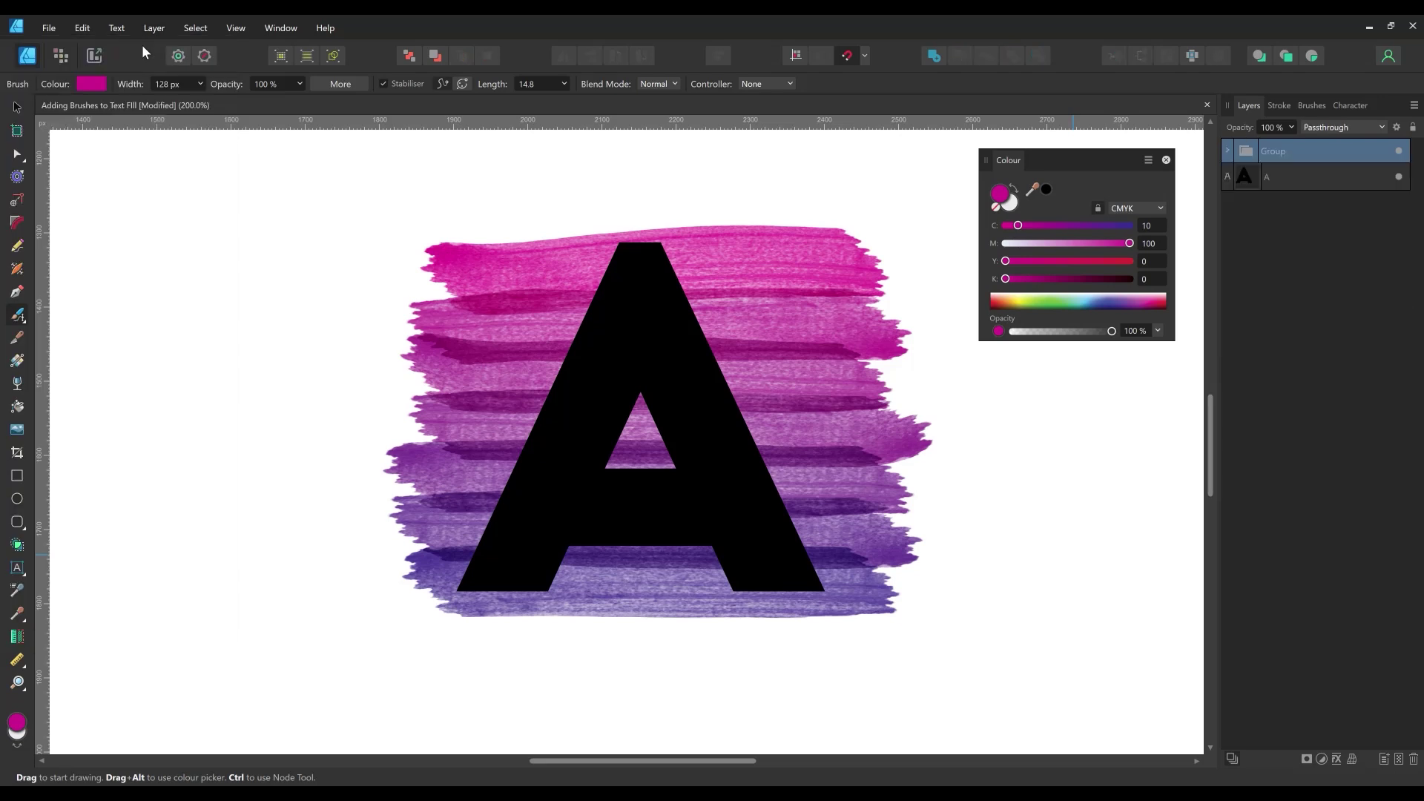
text(Brush Strokes)
- Remove the black fill from the letter A beneath the brush strokes
click(1301, 172)
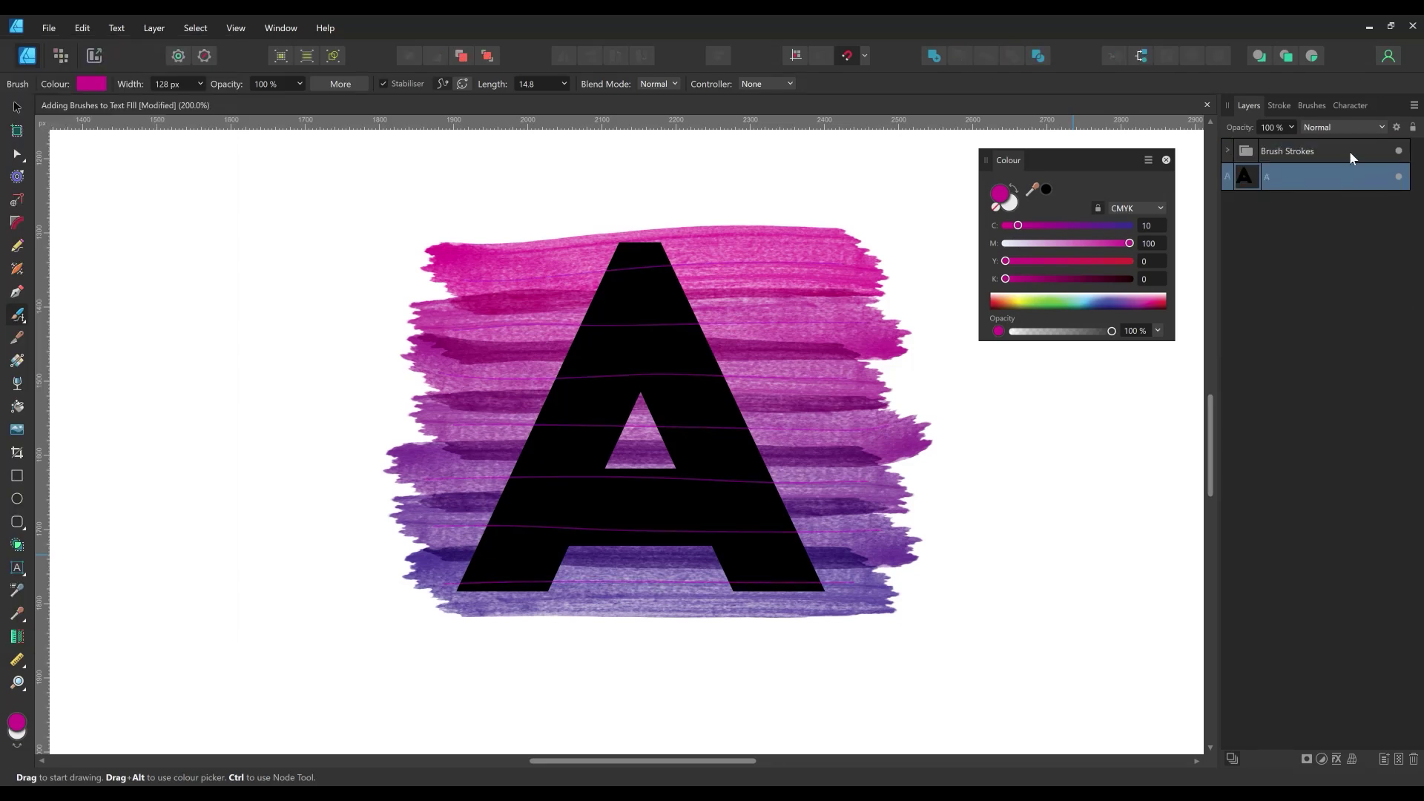
key(v)
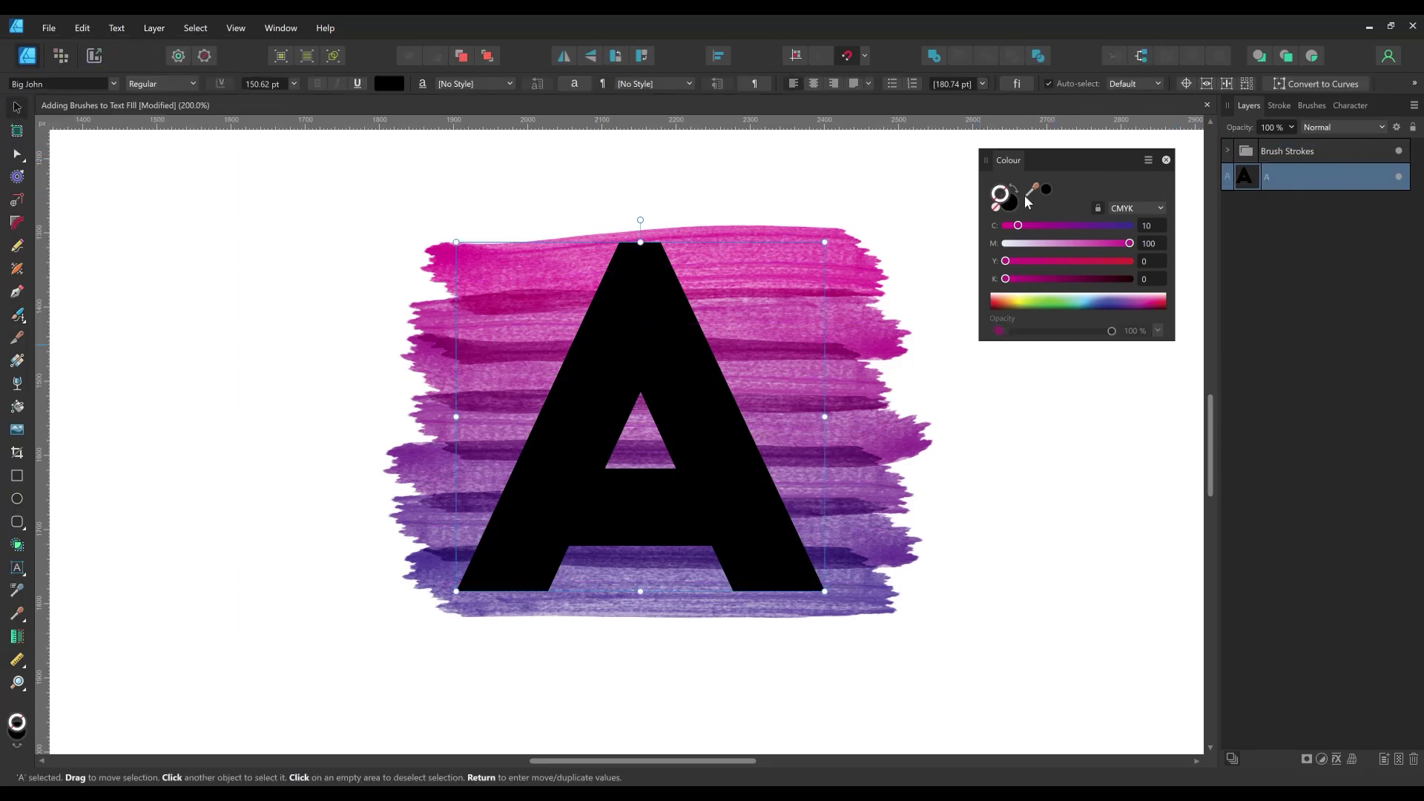
click(997, 210)
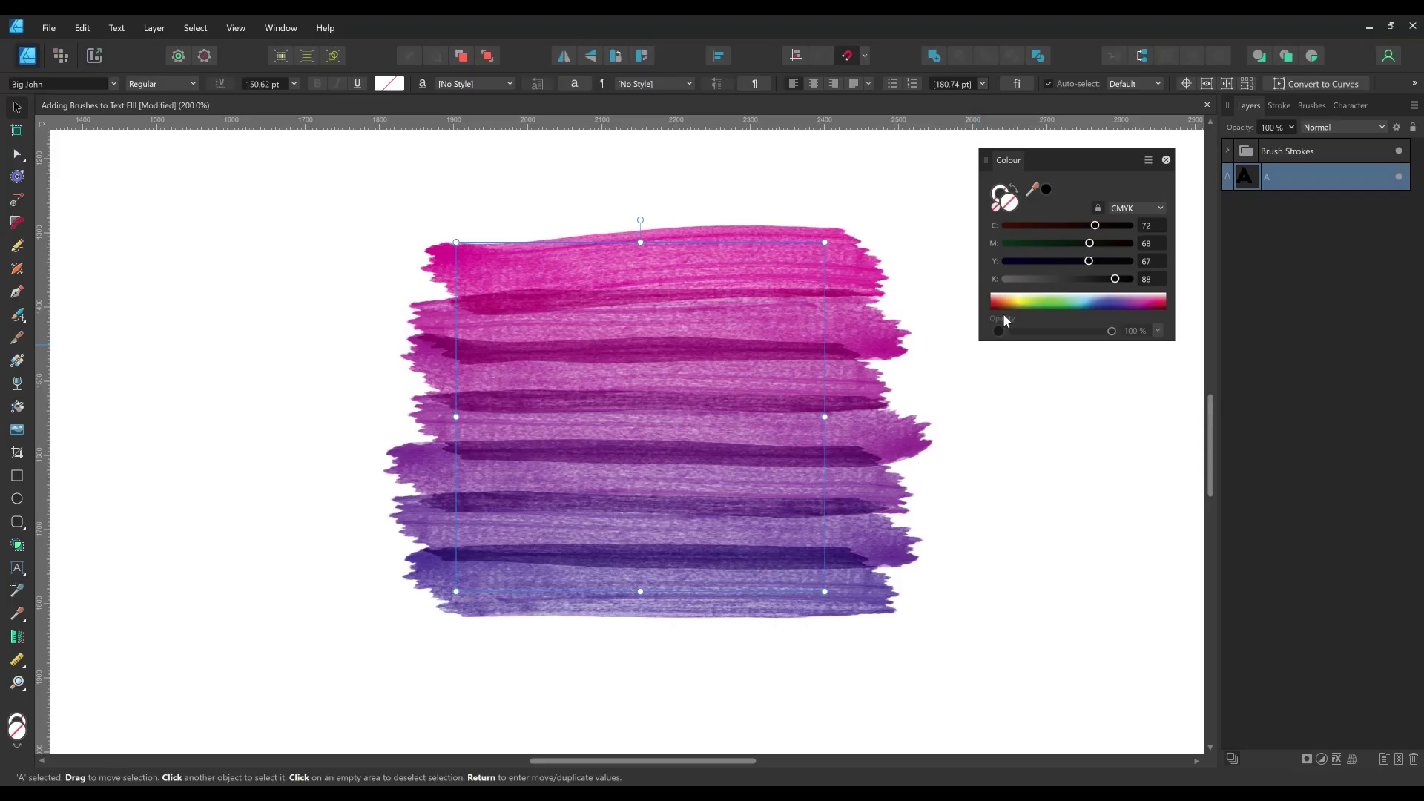
- Nest the Brush Strokes group inside the A layer so the letter clips the strokes, and deselect everything
click(1290, 153)
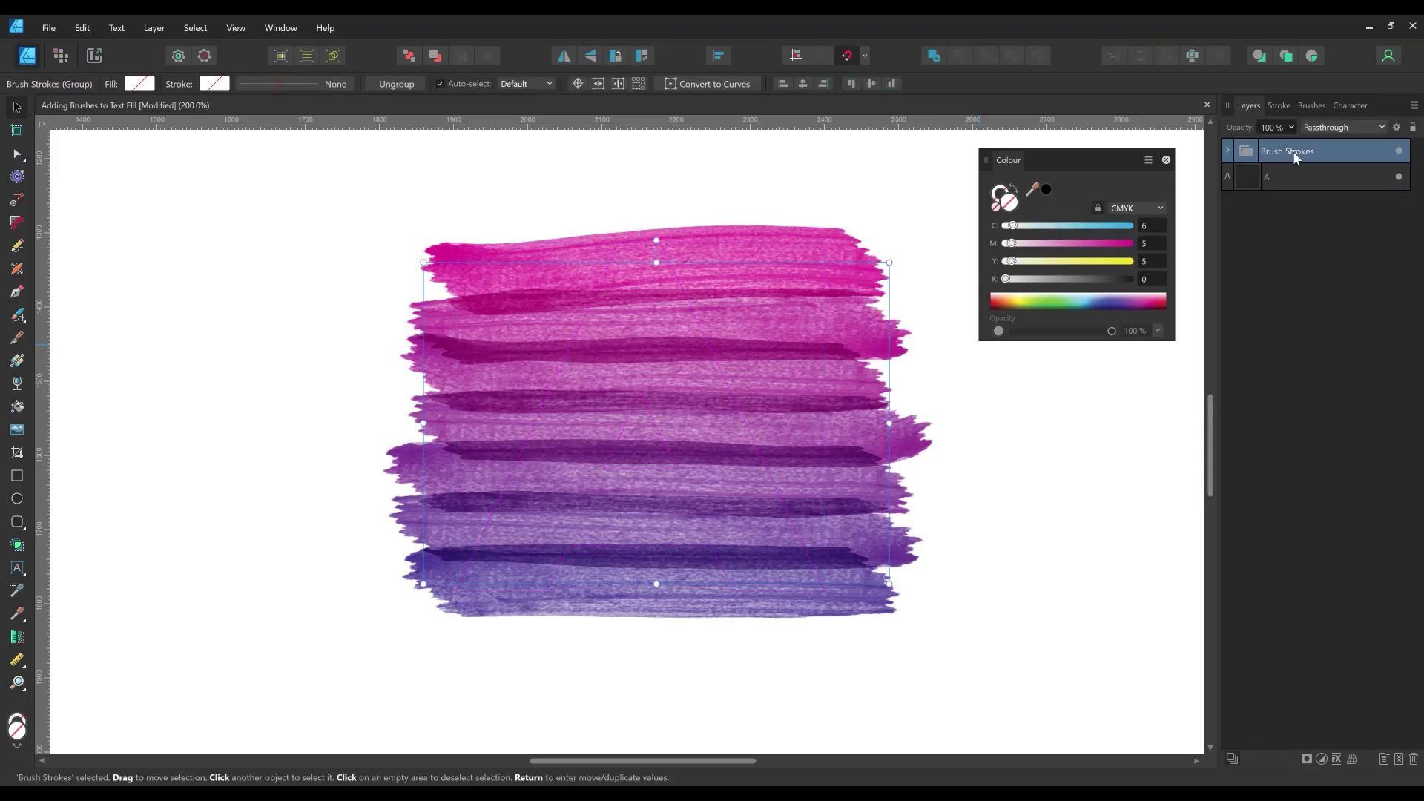
drag(1297, 149, 1294, 174)
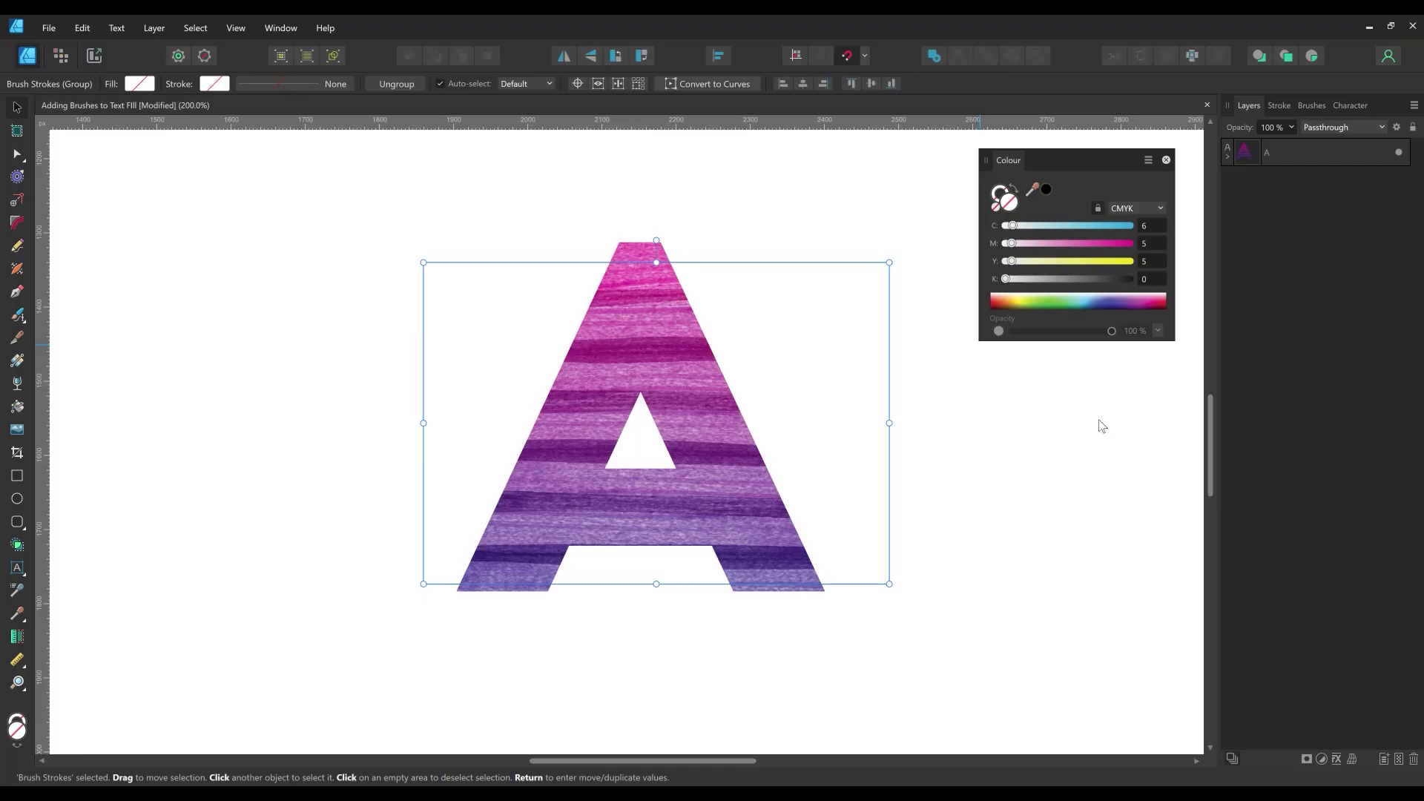
click(1046, 459)
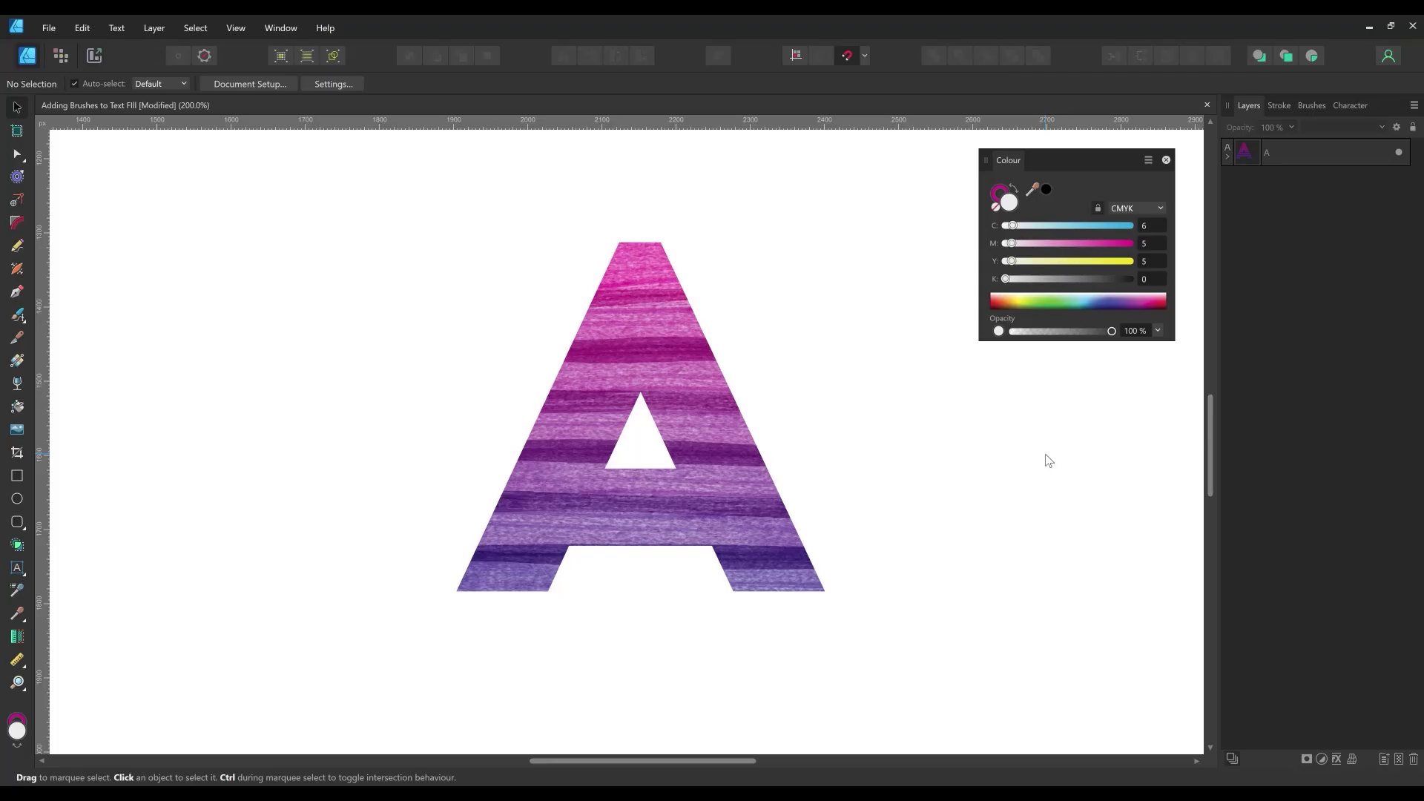
- Apply the Rough/Organic-02 brush from Affinity Edge Essentials - Artifex Forge to the outline of the black letter A
click(1228, 156)
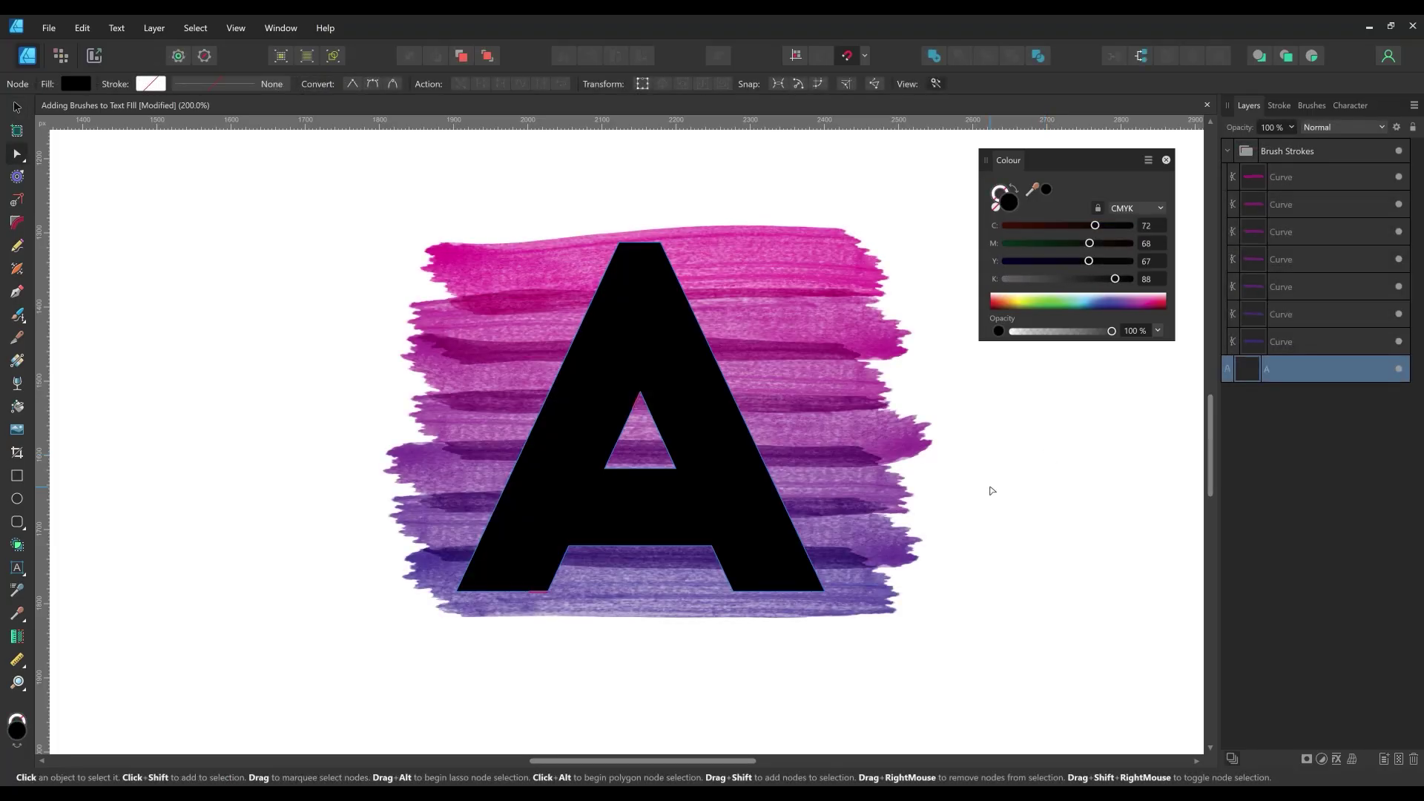
click(1311, 105)
click(1313, 145)
scroll(1392, 333, down, 5)
scroll(1390, 334, down, 3)
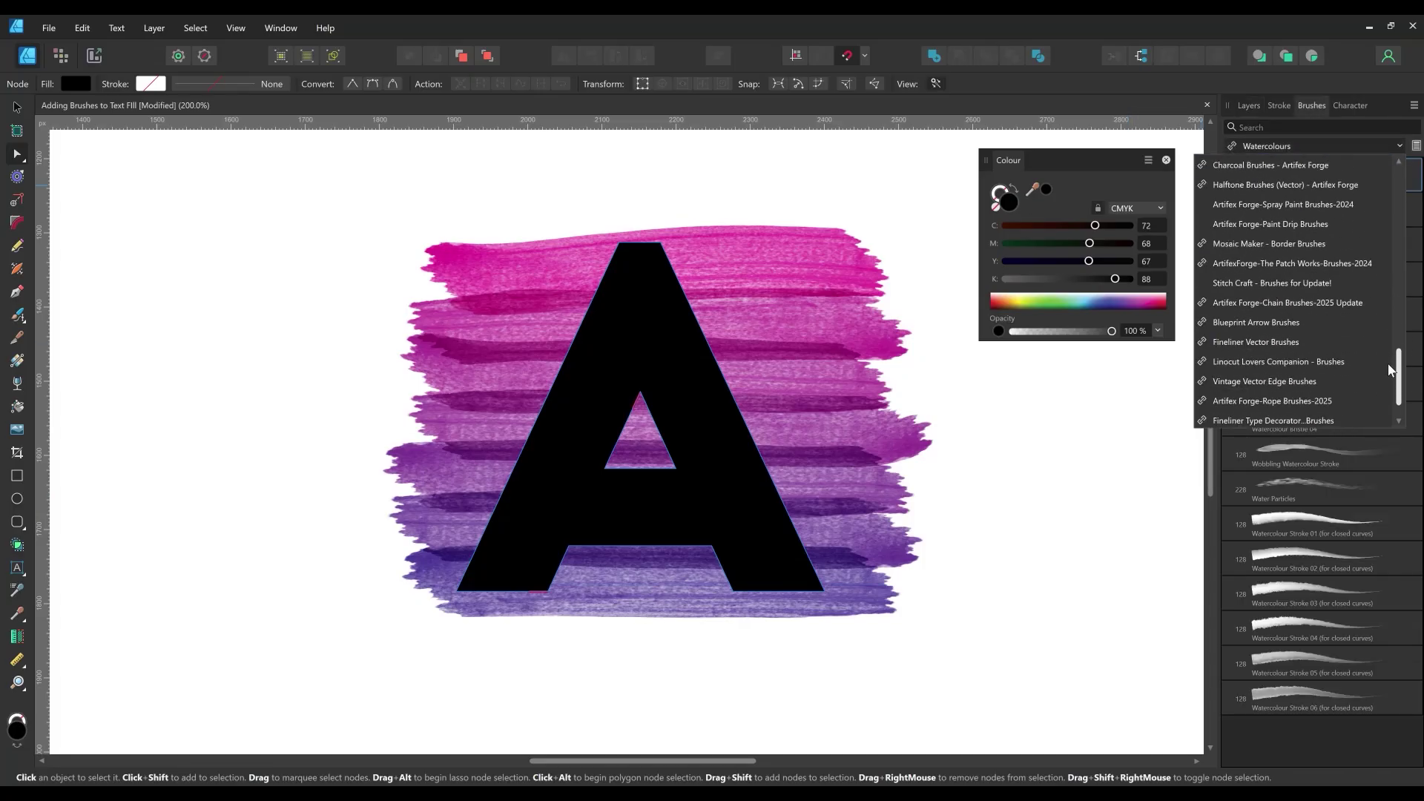
mouse_move(1395, 346)
mouse_down()
mouse_move(1394, 325)
mouse_move(1419, 422)
mouse_move(1419, 559)
mouse_up()
click(1328, 204)
click(1335, 474)
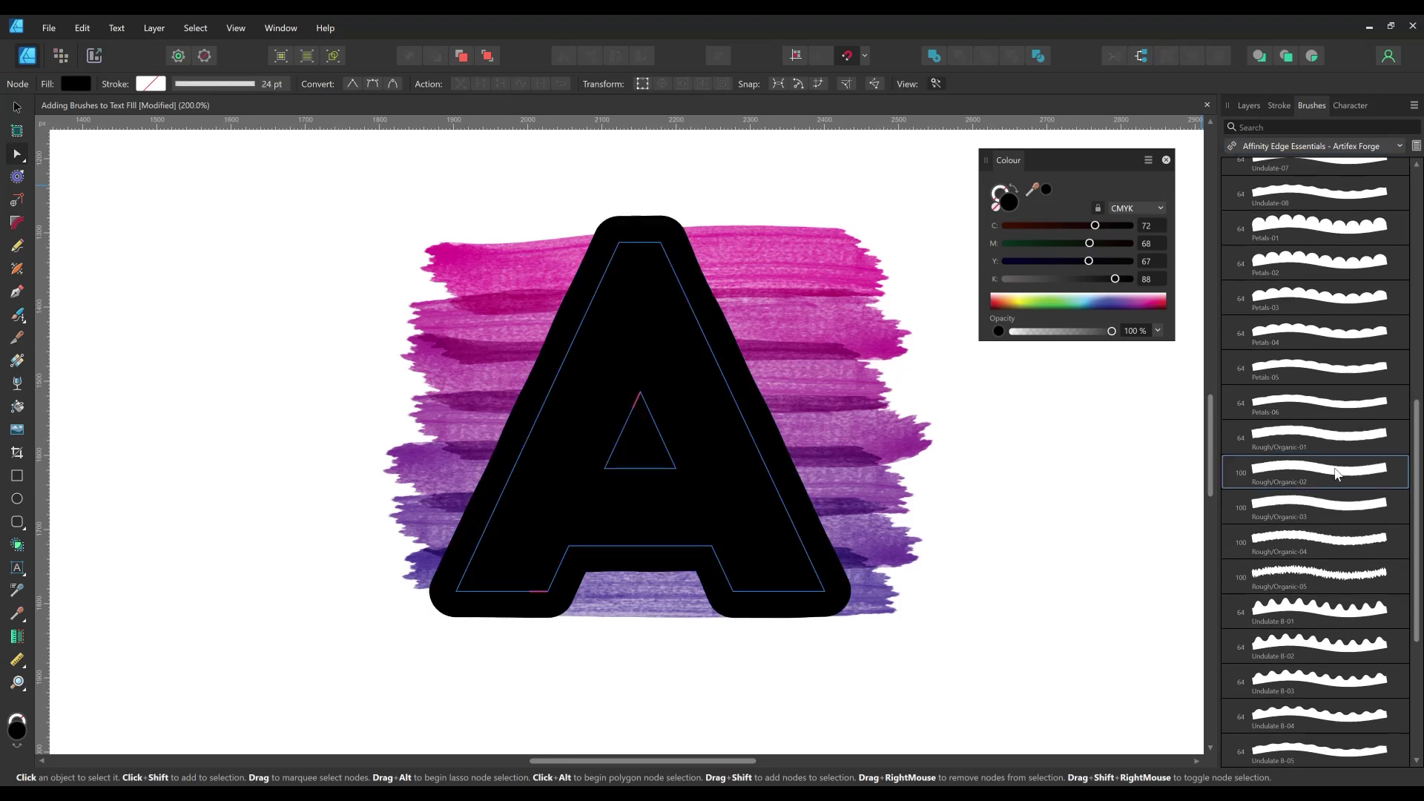
- Convert the brushed letter A to curves and contour it inward with a radius of about -19.4 px
click(154, 27)
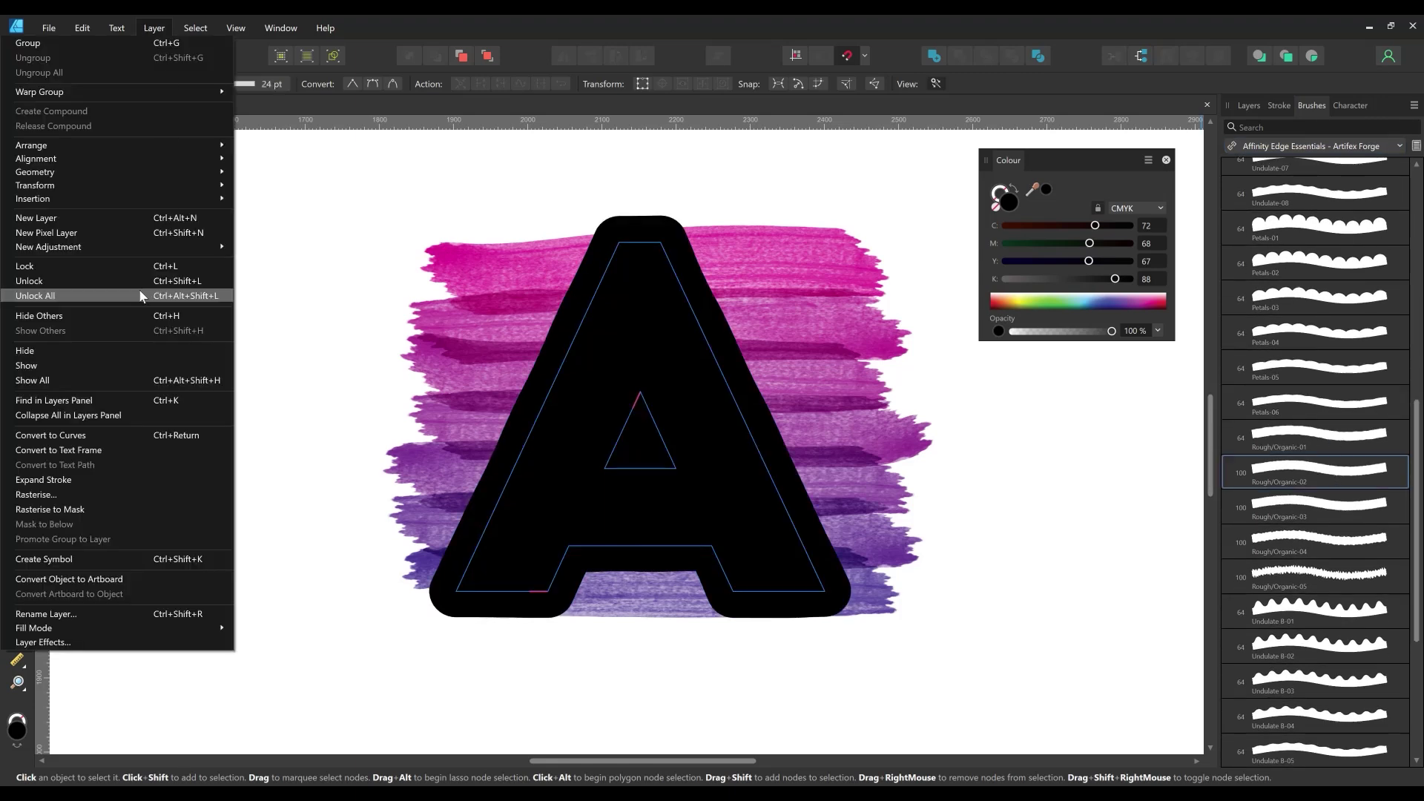
click(144, 435)
click(17, 177)
drag(644, 231, 647, 266)
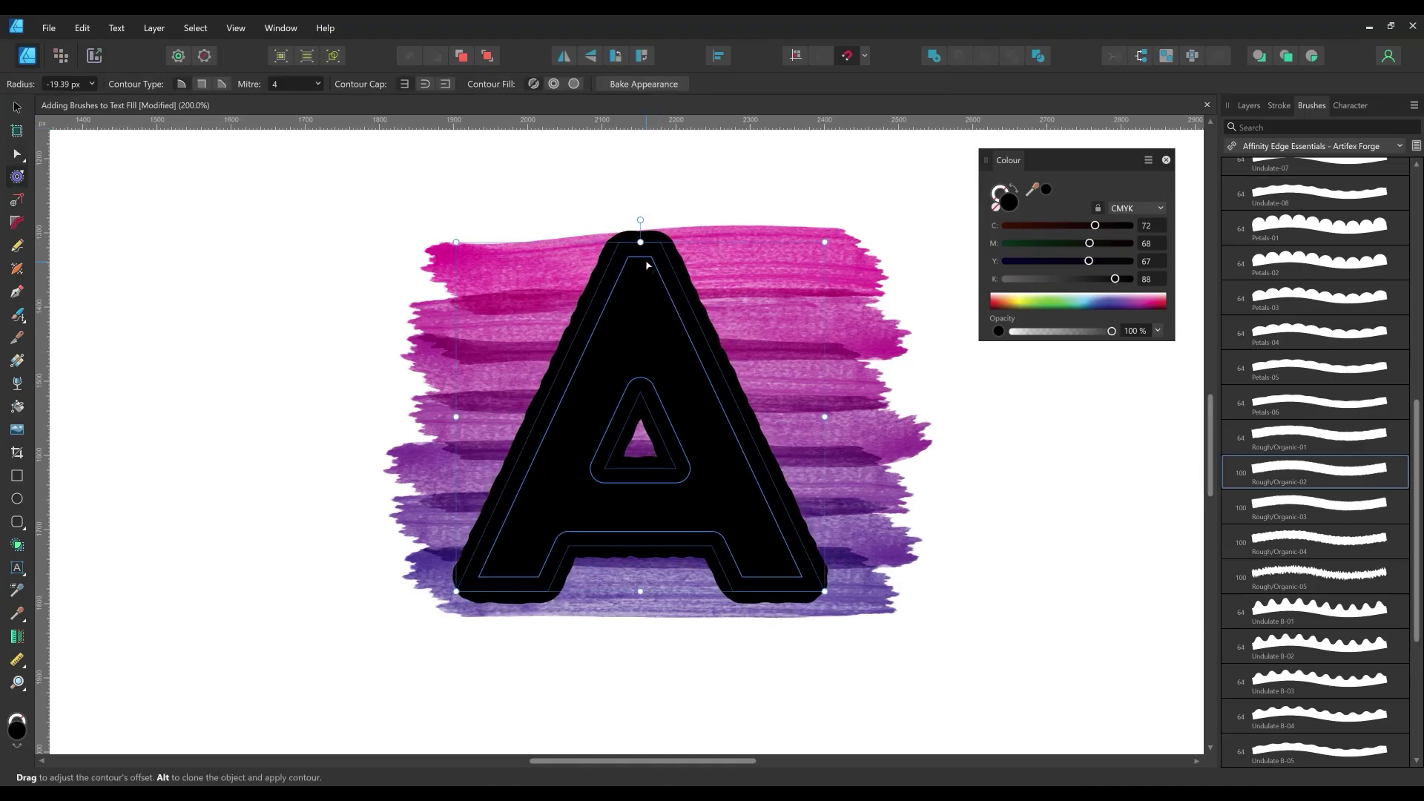
key(a)
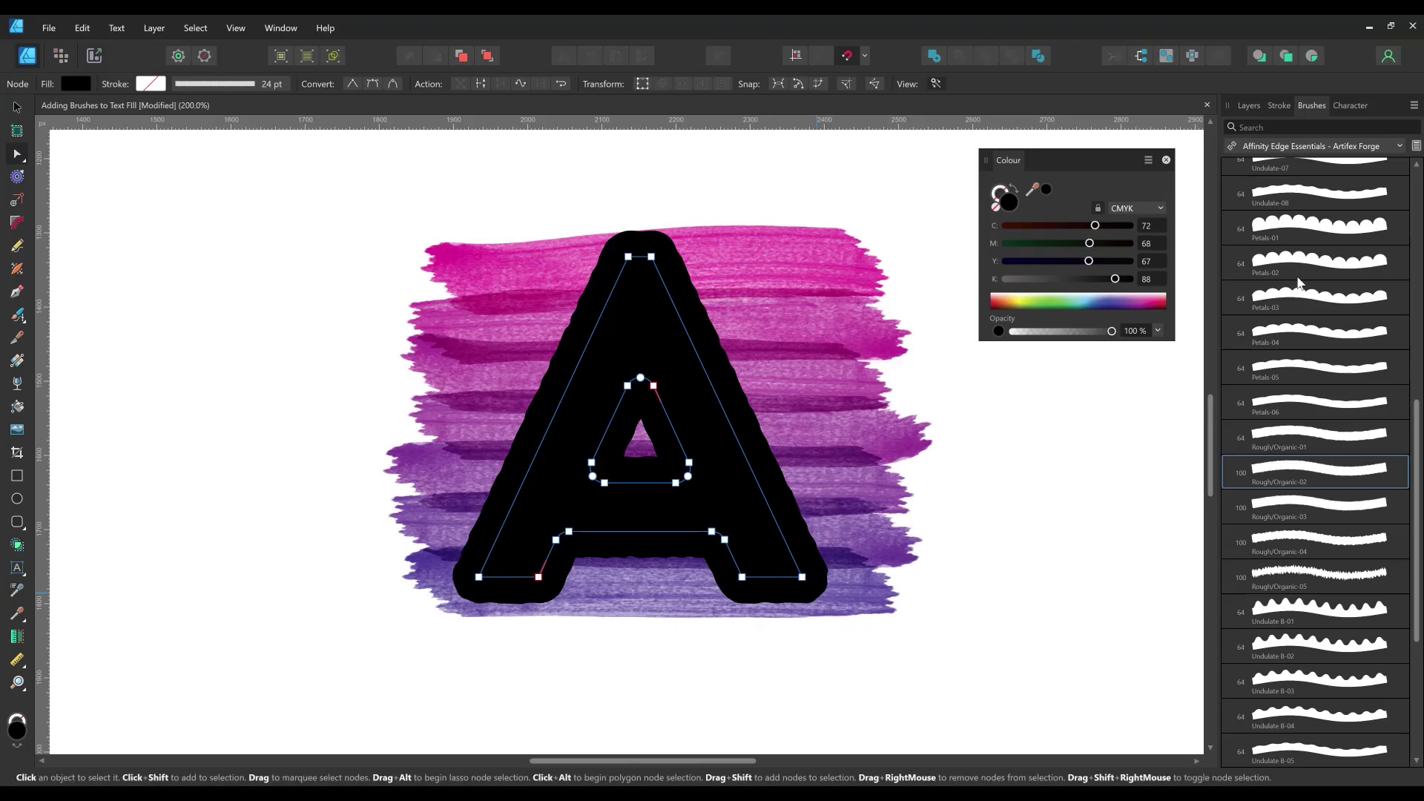
- Mask the Brush Strokes group with the brushed A curves layer and deselect everything
click(1248, 106)
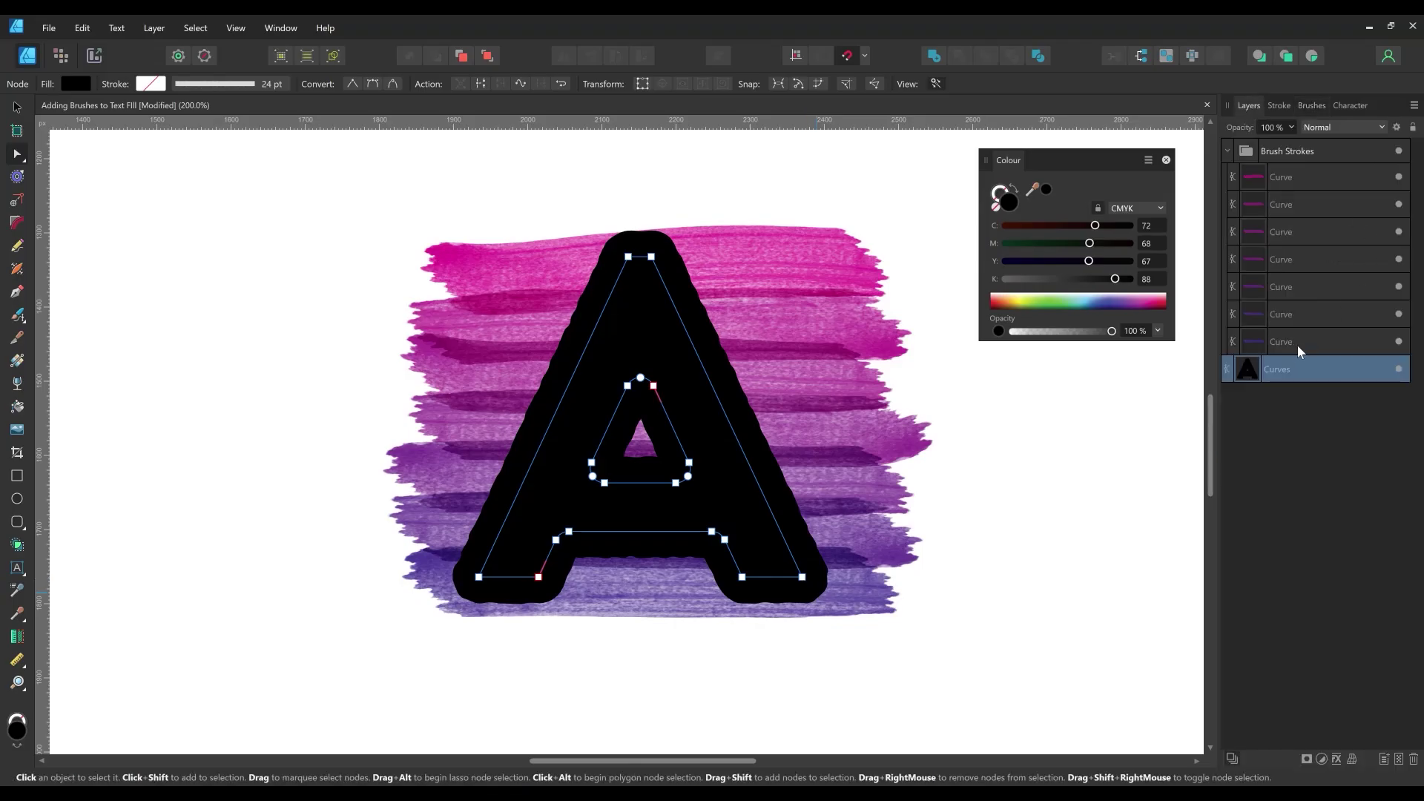
click(1228, 151)
drag(1246, 176, 1250, 154)
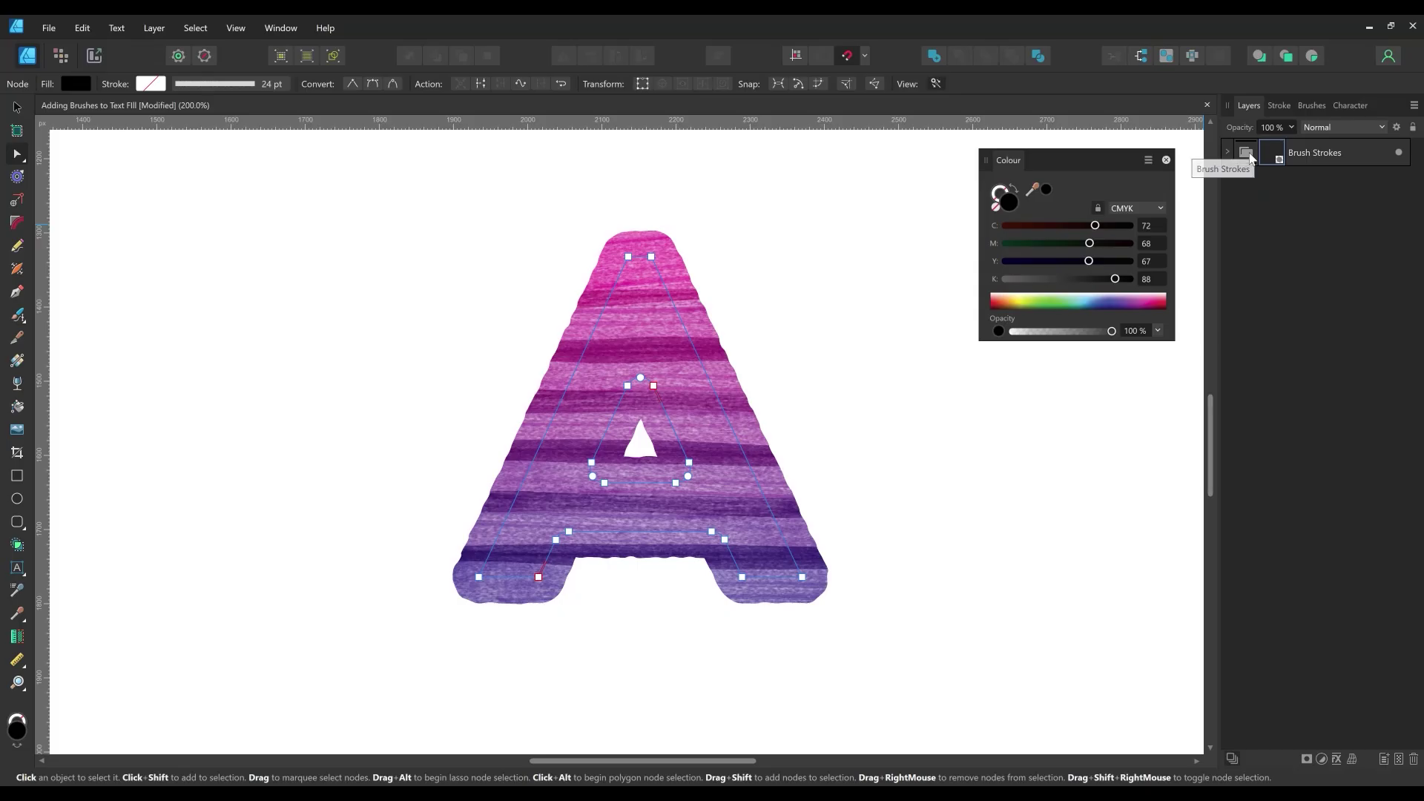
click(954, 454)
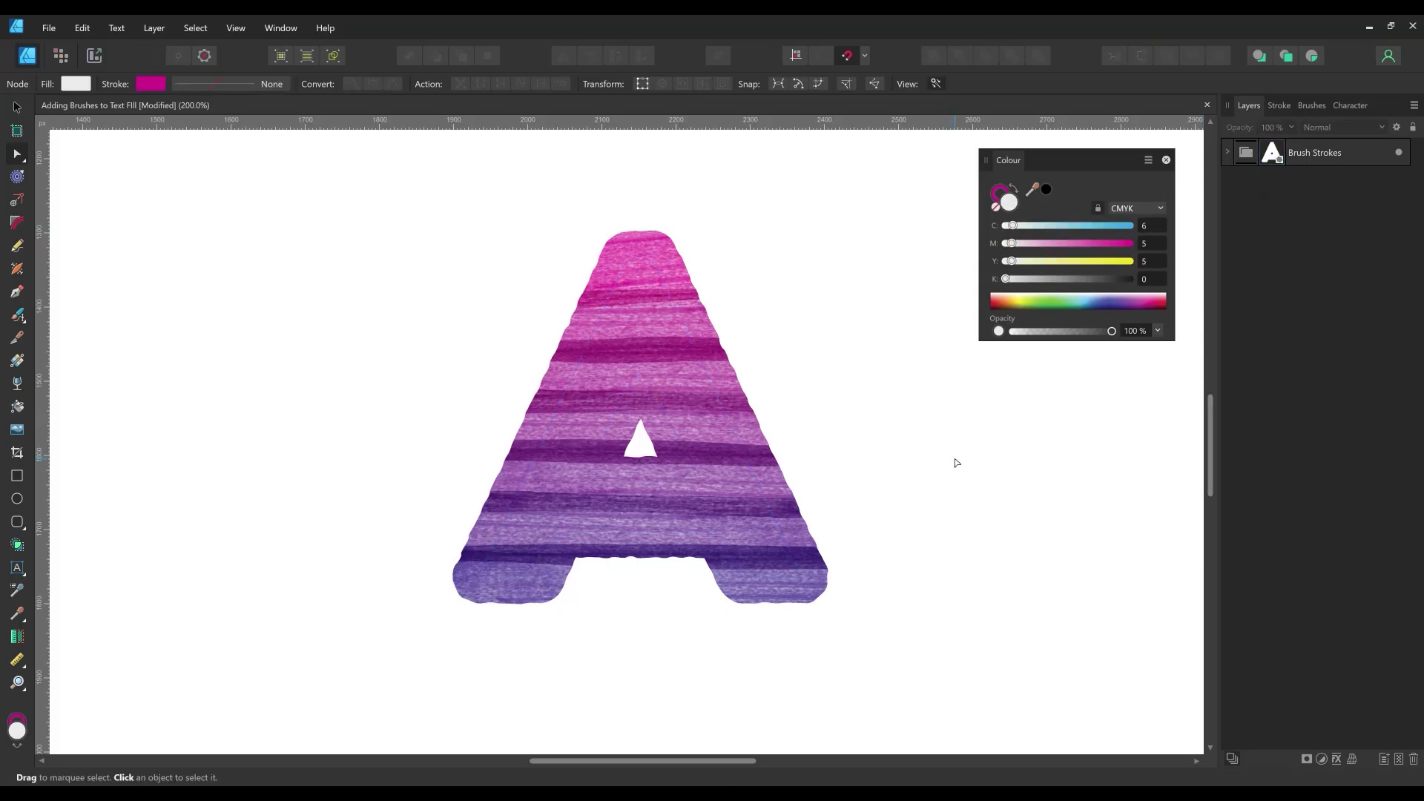
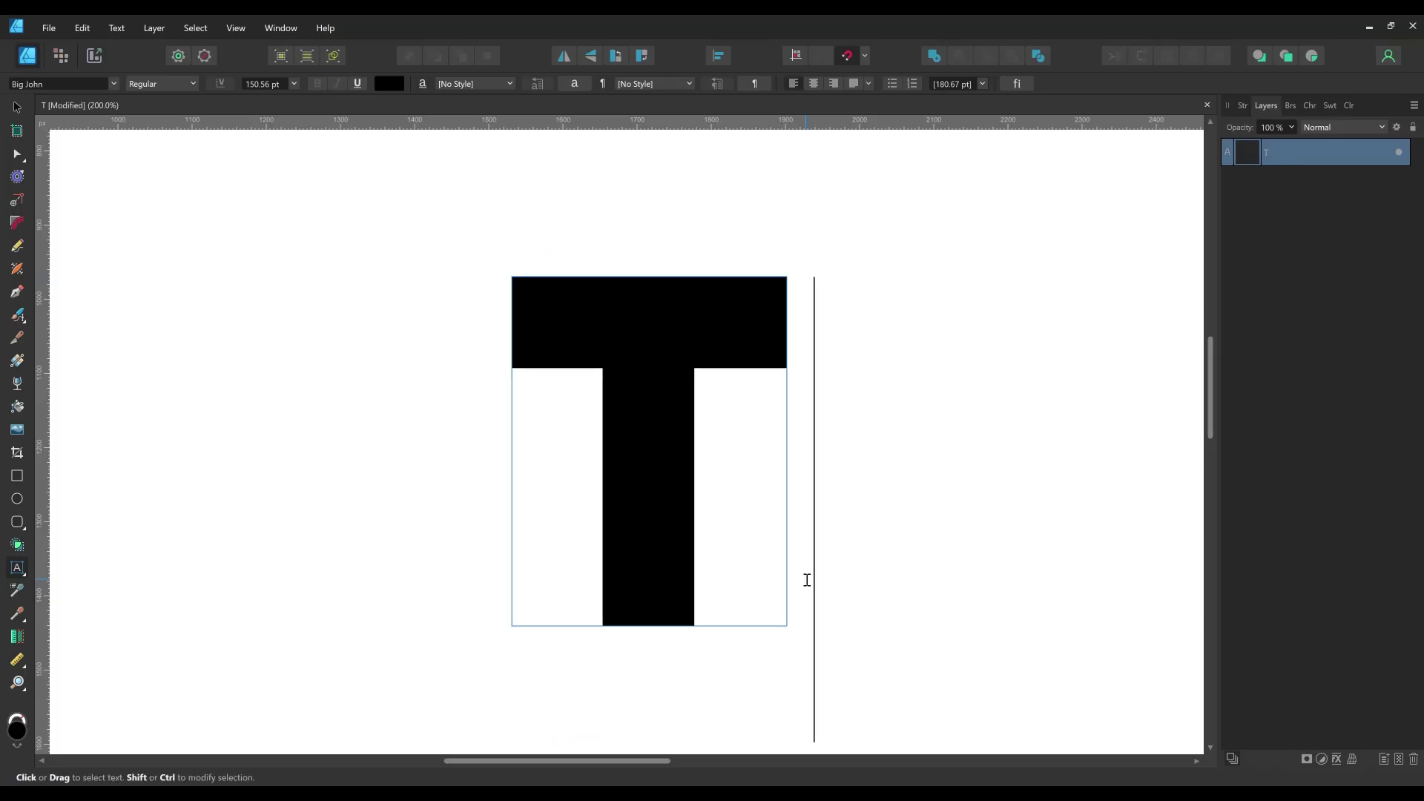
- Reposition the black letter T slightly on the page and convert it to curves
click(17, 107)
drag(709, 357, 731, 345)
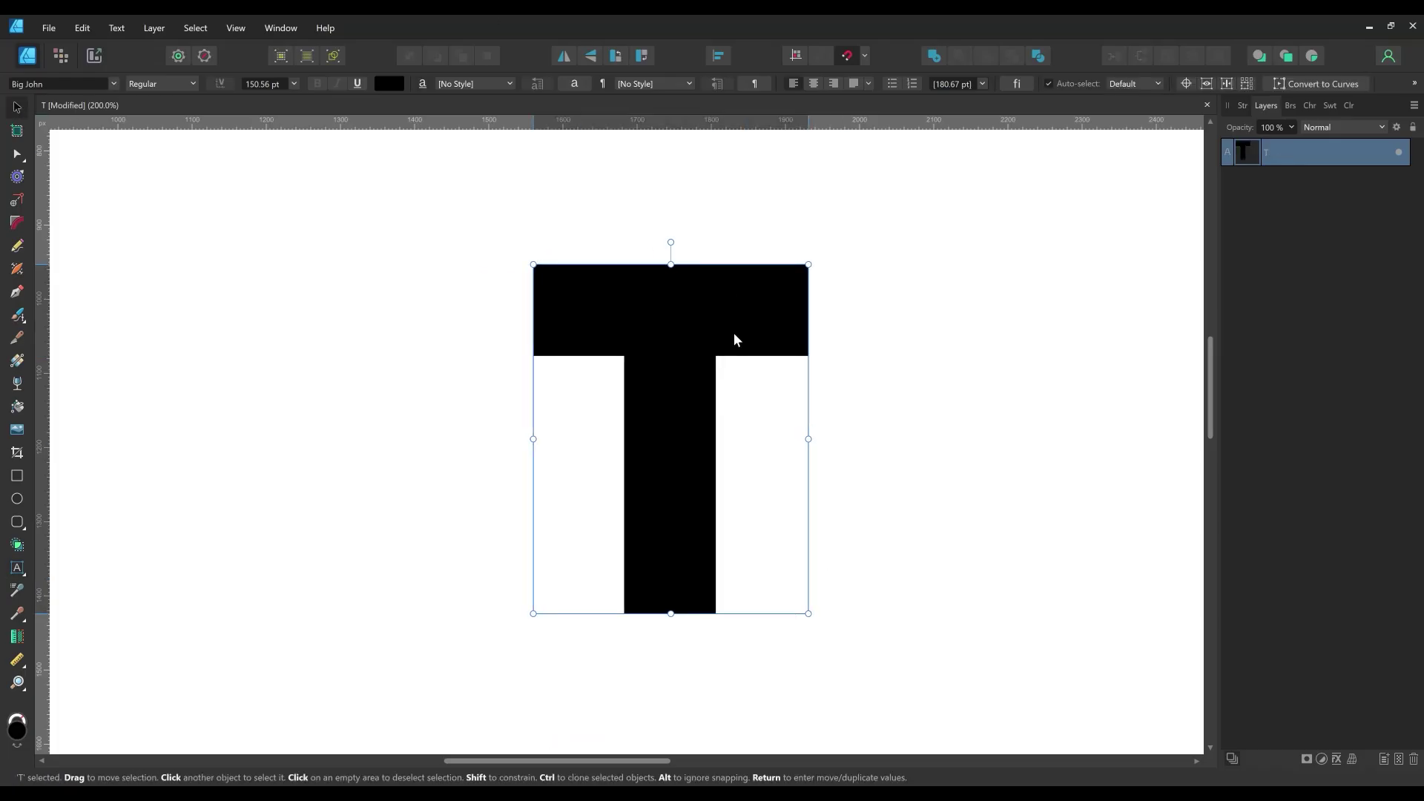
click(153, 28)
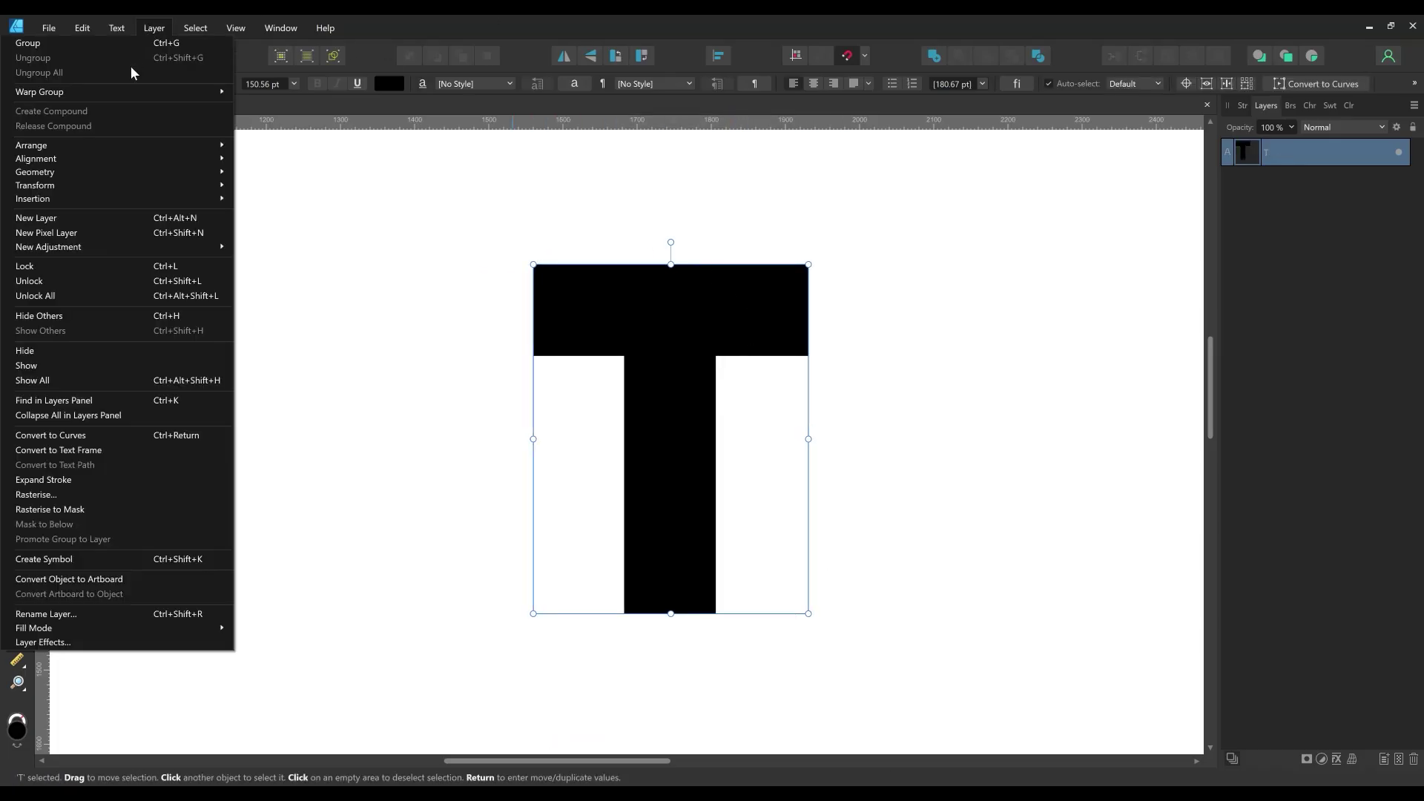
click(104, 435)
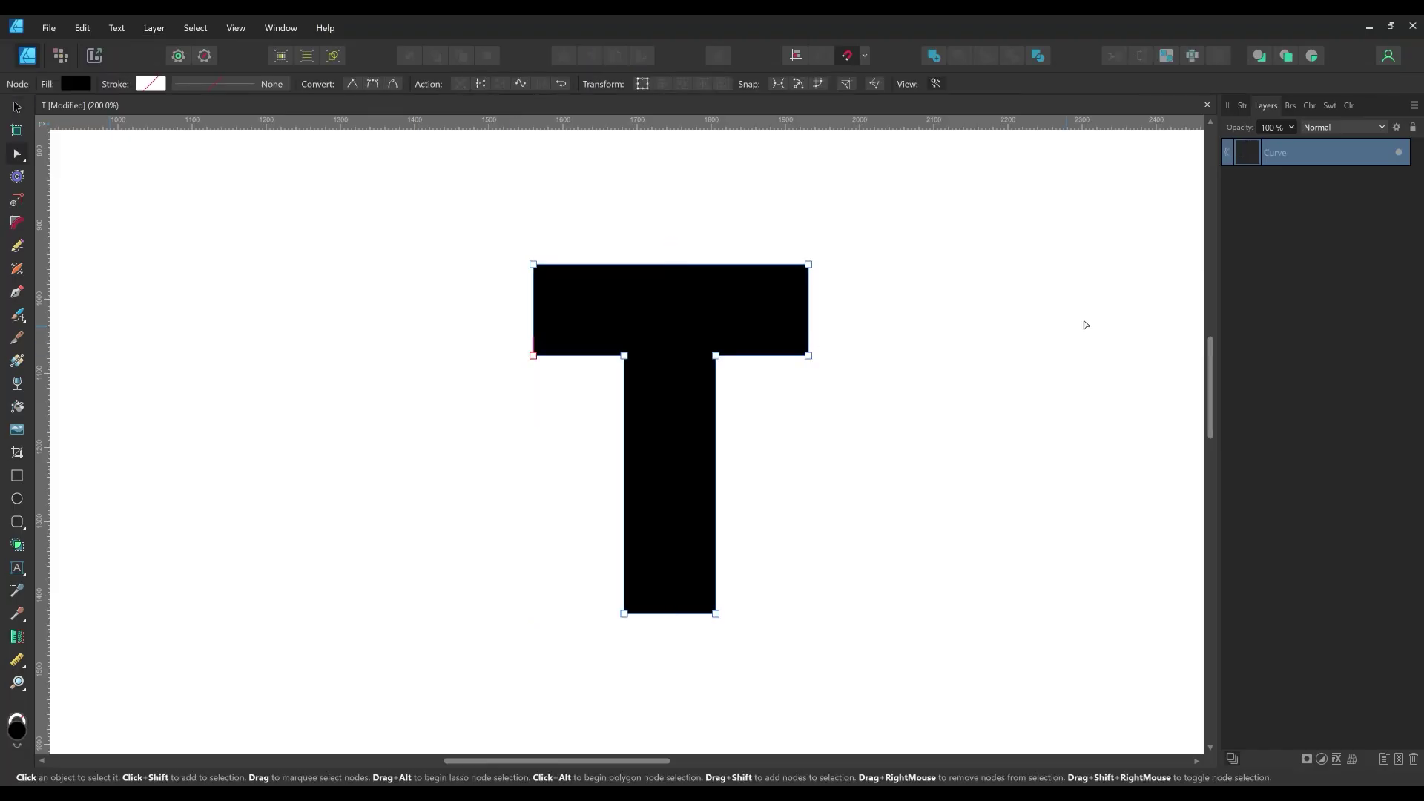
- Fill the T with the dark grey swatch and apply the Fineliner_Line_Anti-stretch-Closed brush to its outline
click(1330, 106)
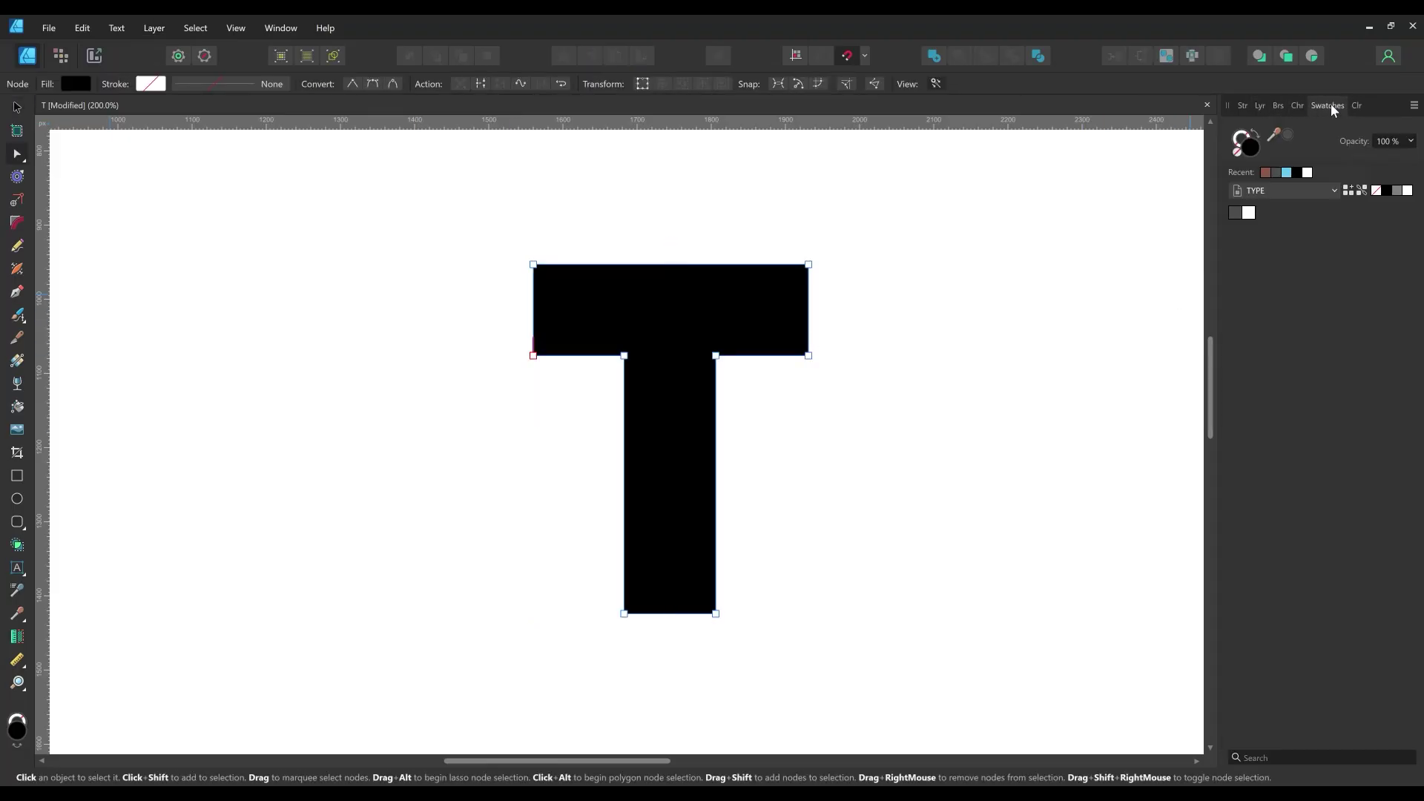
click(1236, 215)
click(1280, 108)
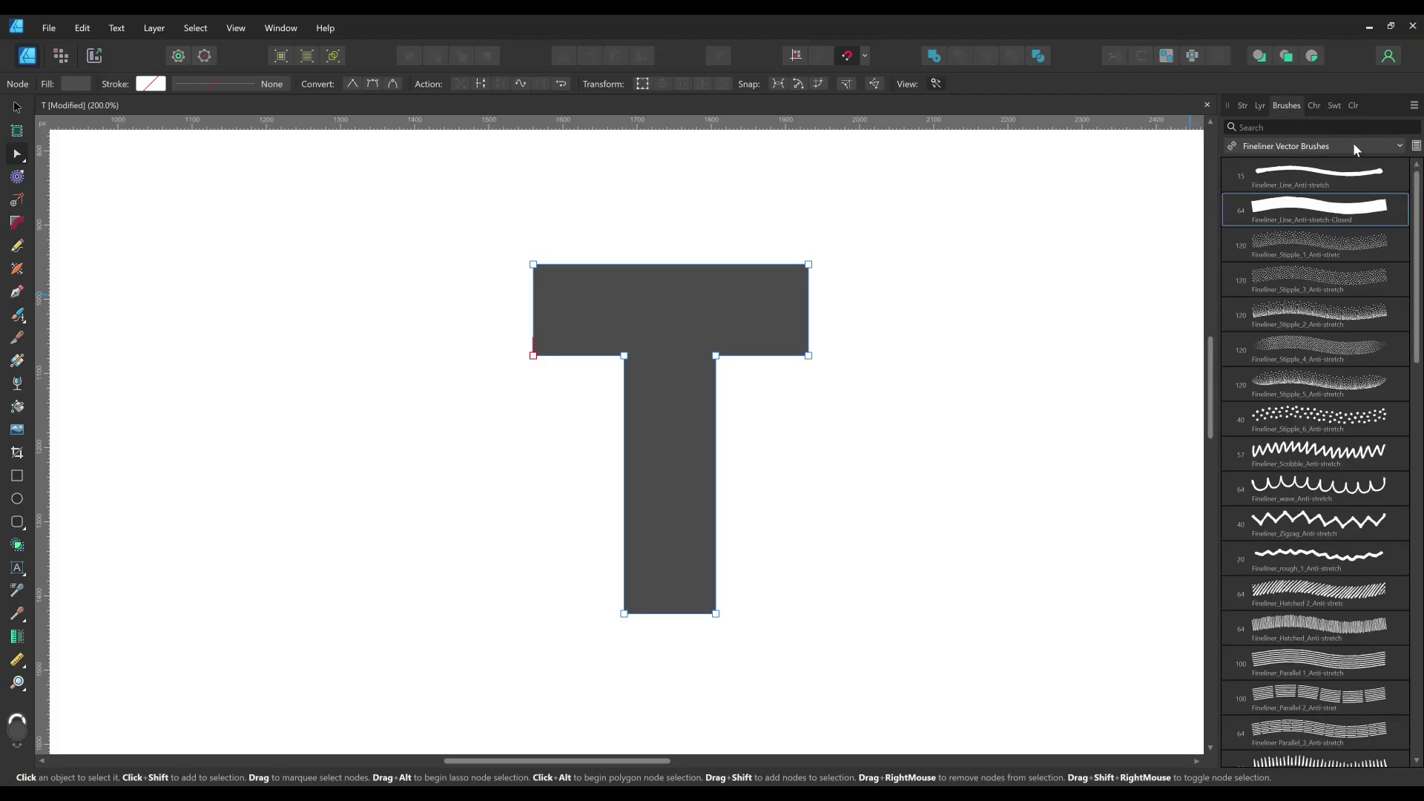
click(1315, 212)
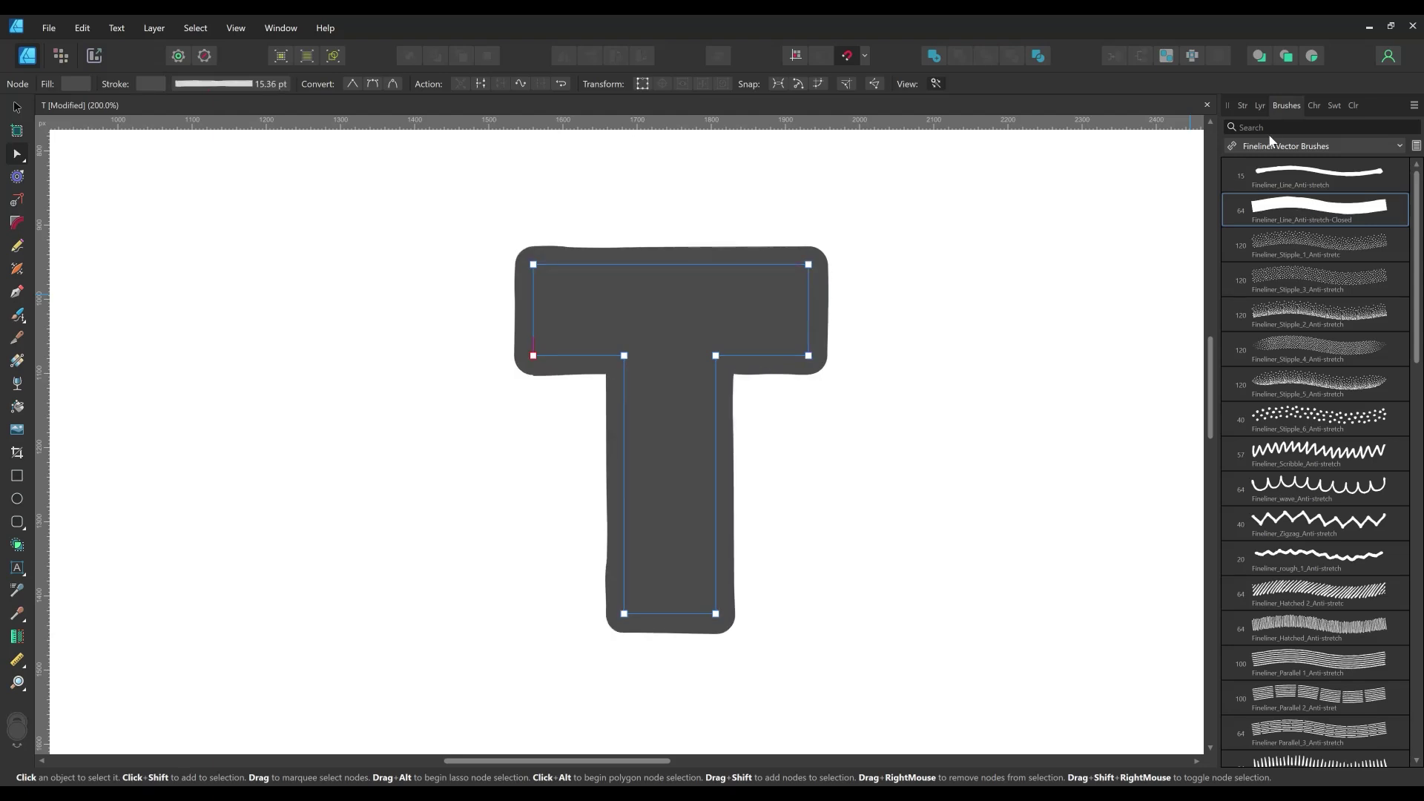
- Set the stroke width of the T's brushed outline to 5 pt
click(1242, 106)
click(1399, 151)
text(5)
key(Return)
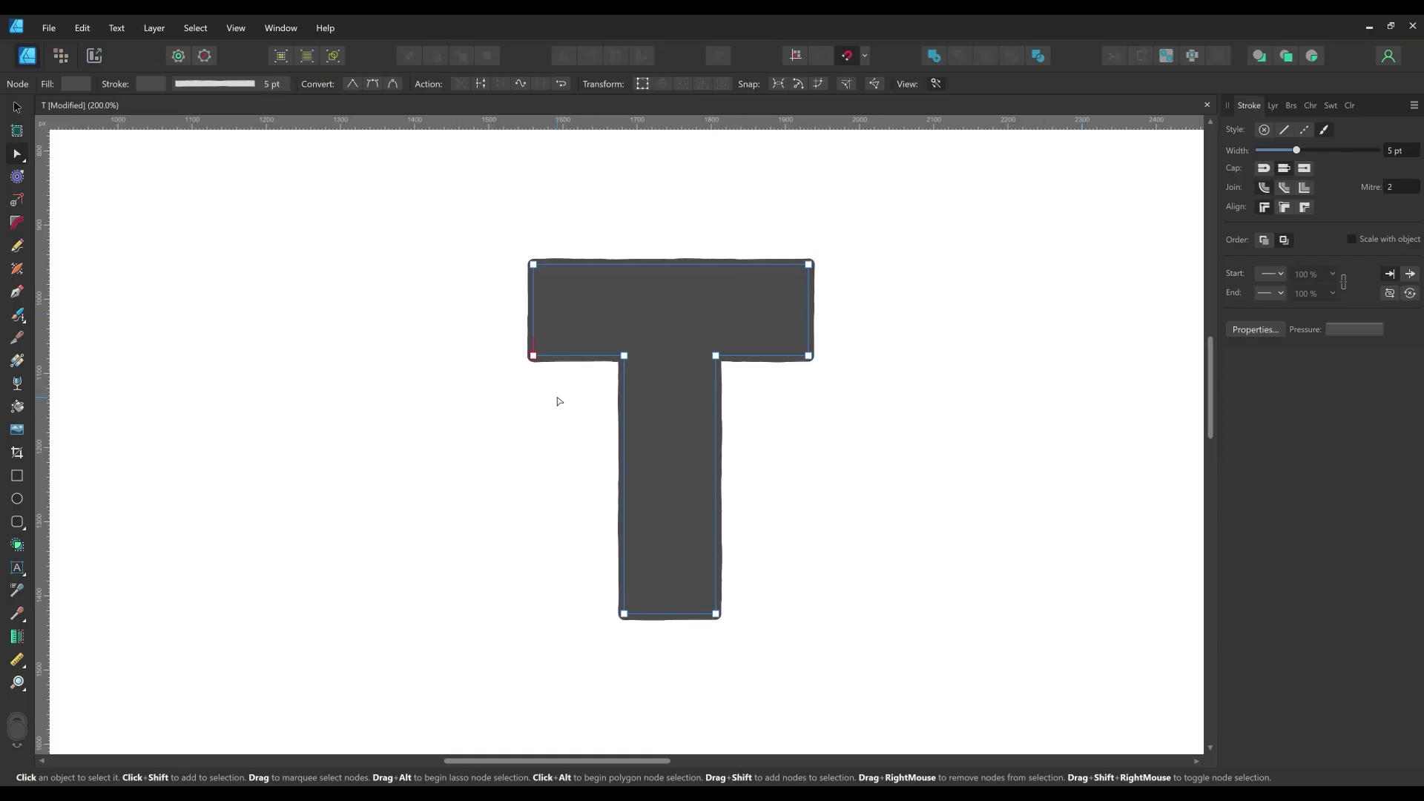
key(space)
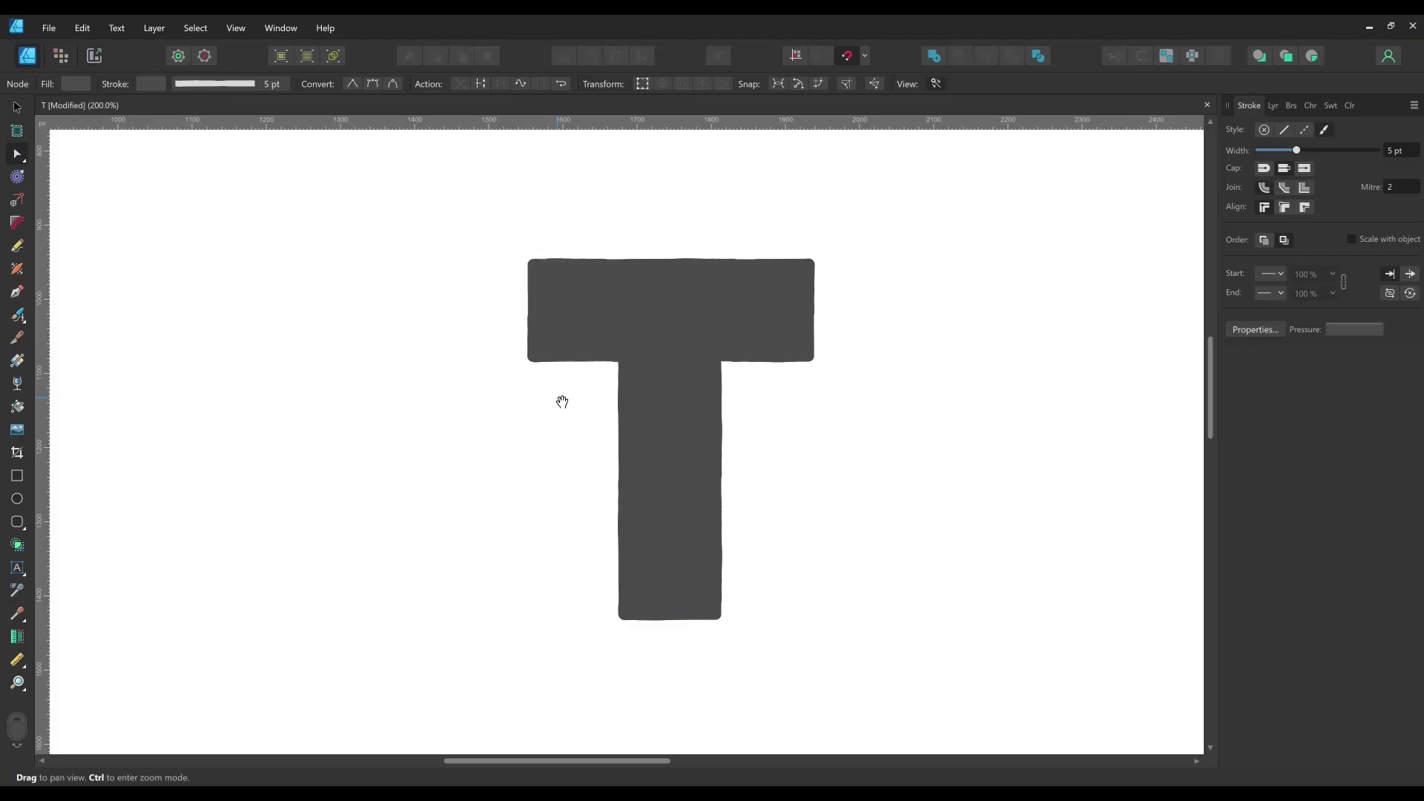
- Round the T's six outer corners, and round its two inner corners to a radius of about 19.3 px
key(v)
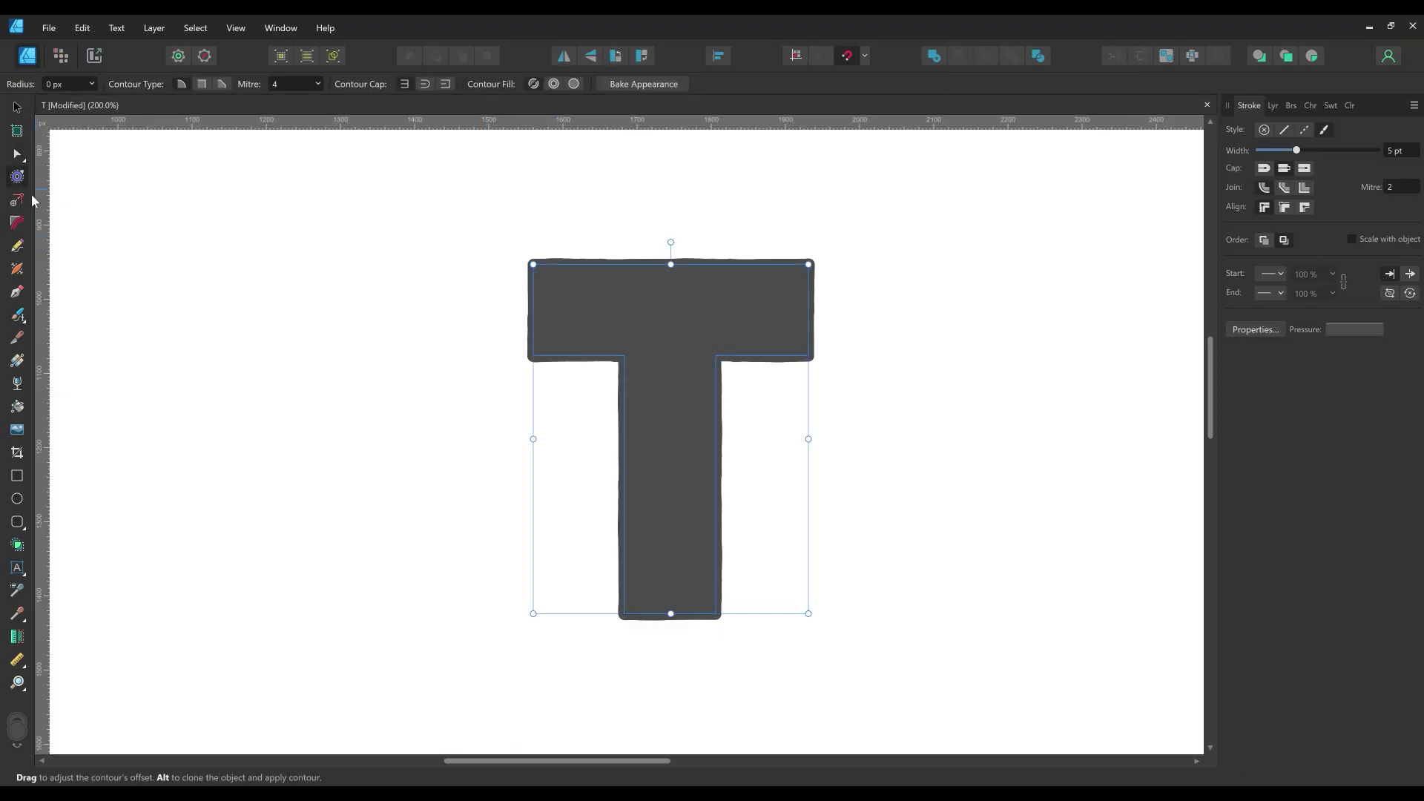
click(18, 222)
drag(502, 235, 576, 408)
drag(875, 393, 763, 237)
drag(780, 670, 511, 580)
drag(533, 264, 558, 287)
drag(761, 387, 613, 336)
drag(720, 365, 730, 372)
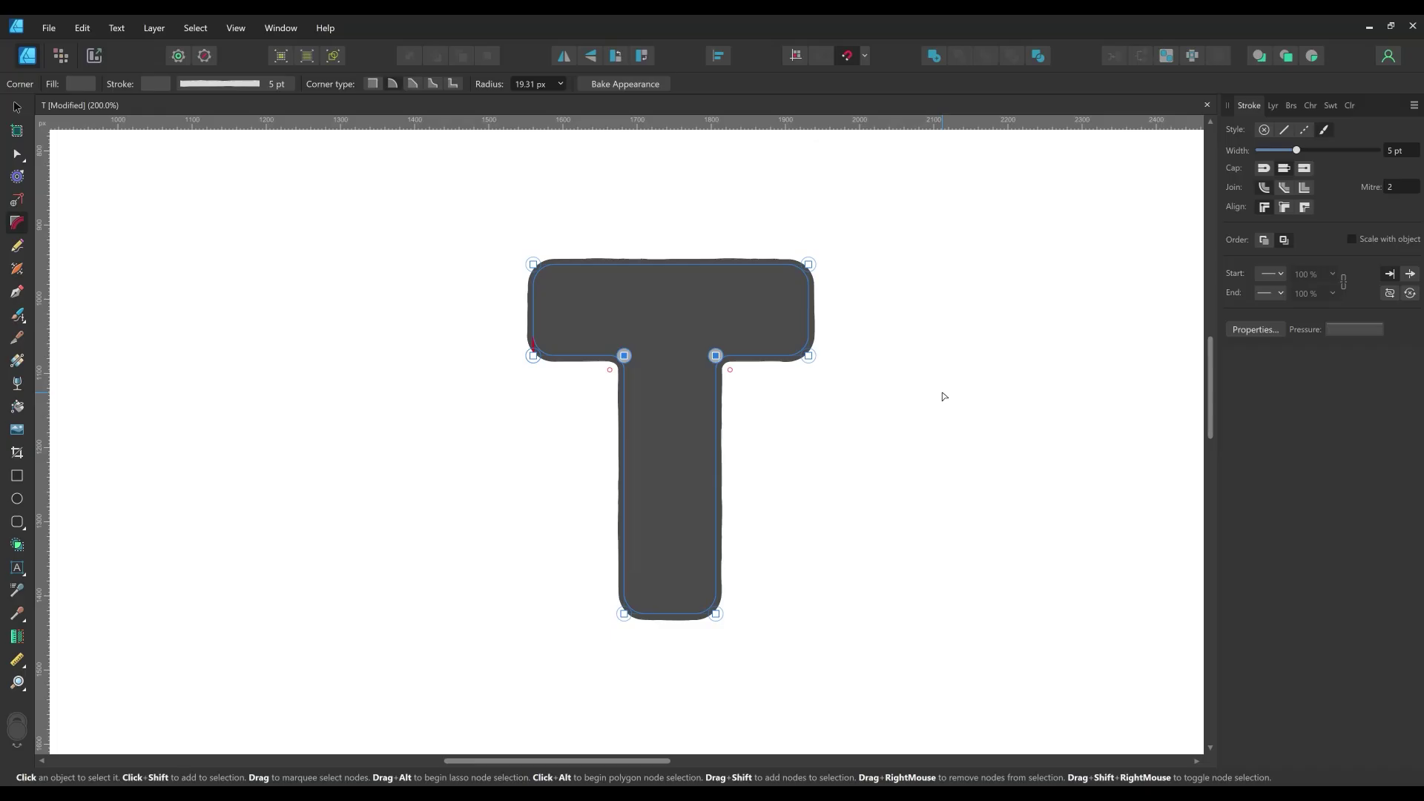
- Duplicate the rounded T curve and contour the copy inward with a radius of about -35.5 px
click(17, 107)
click(1272, 104)
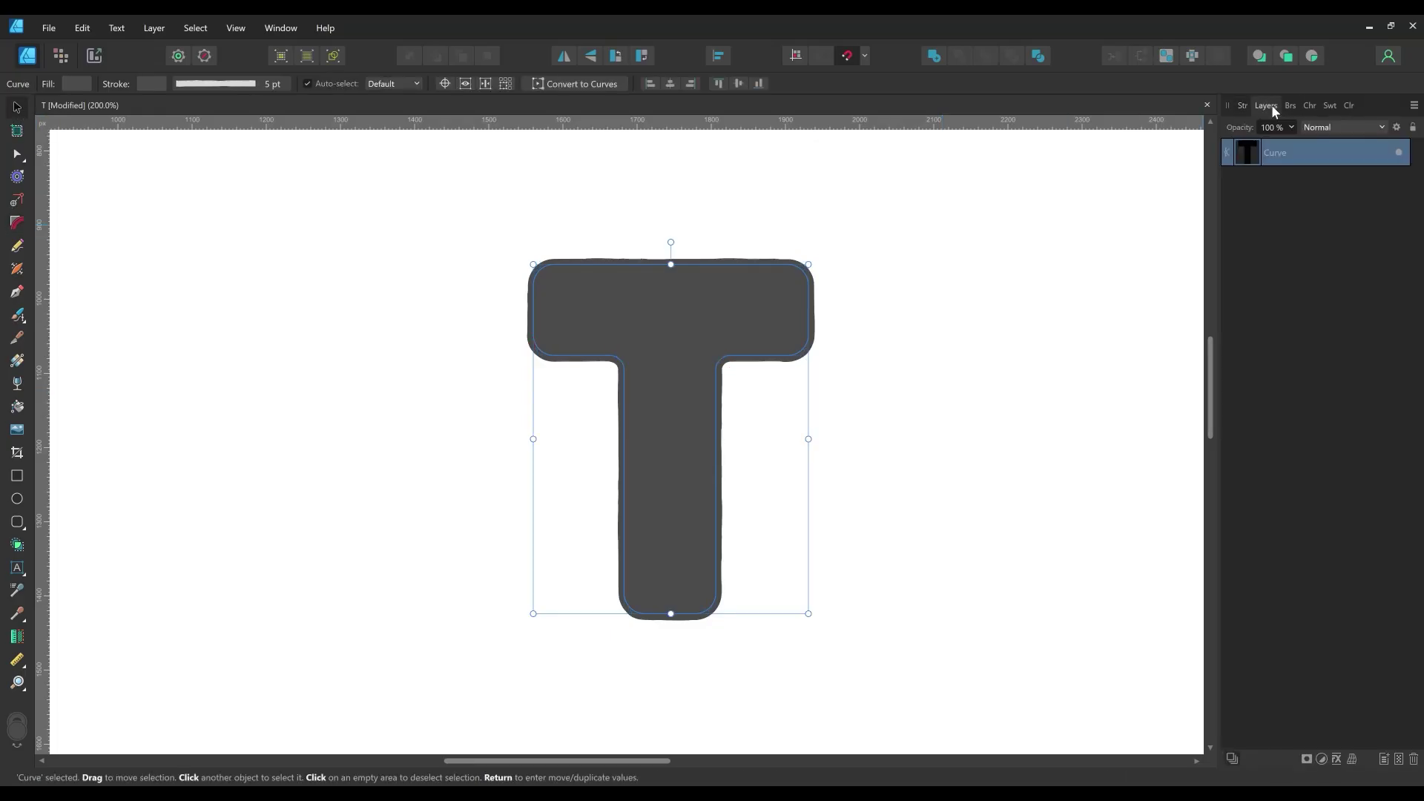
right_click(1304, 153)
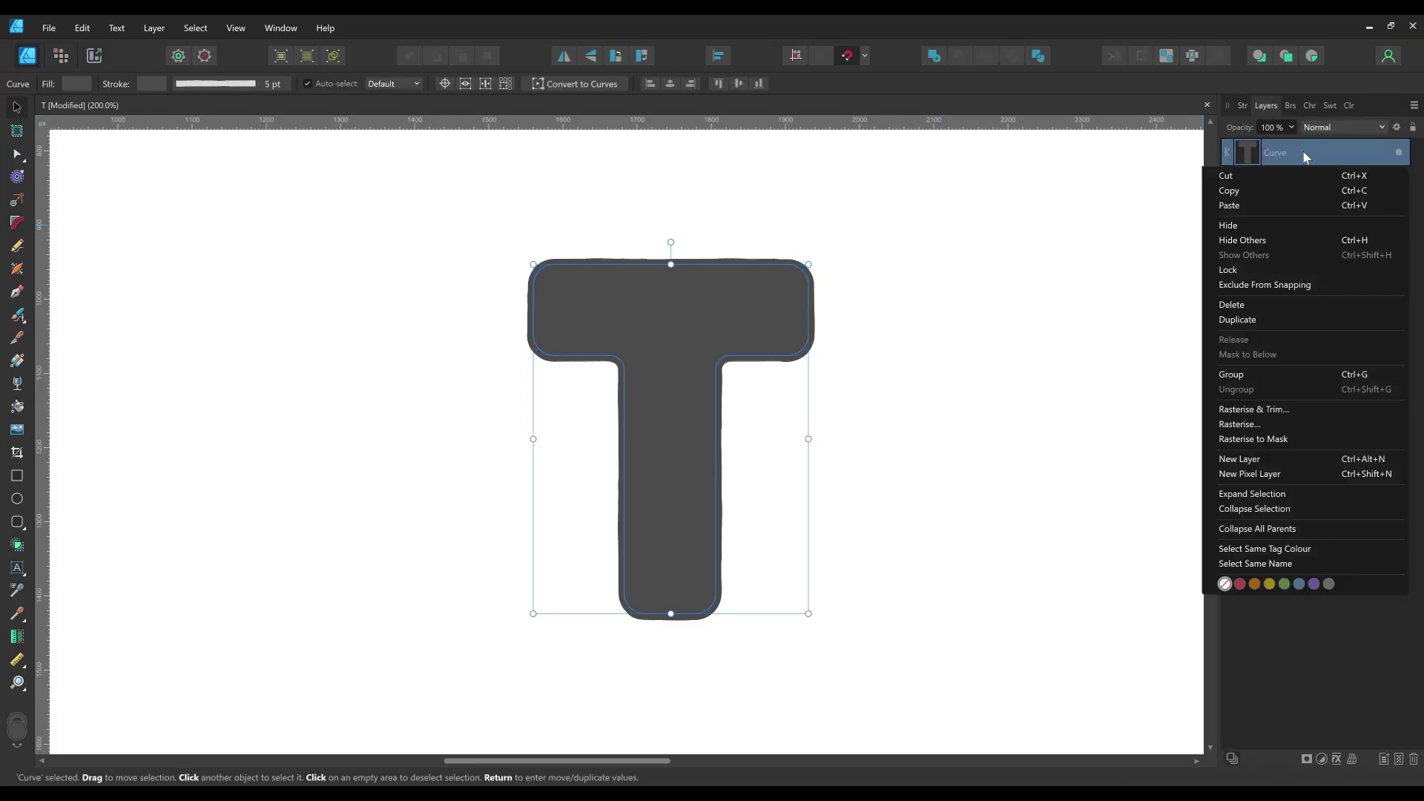
click(1281, 319)
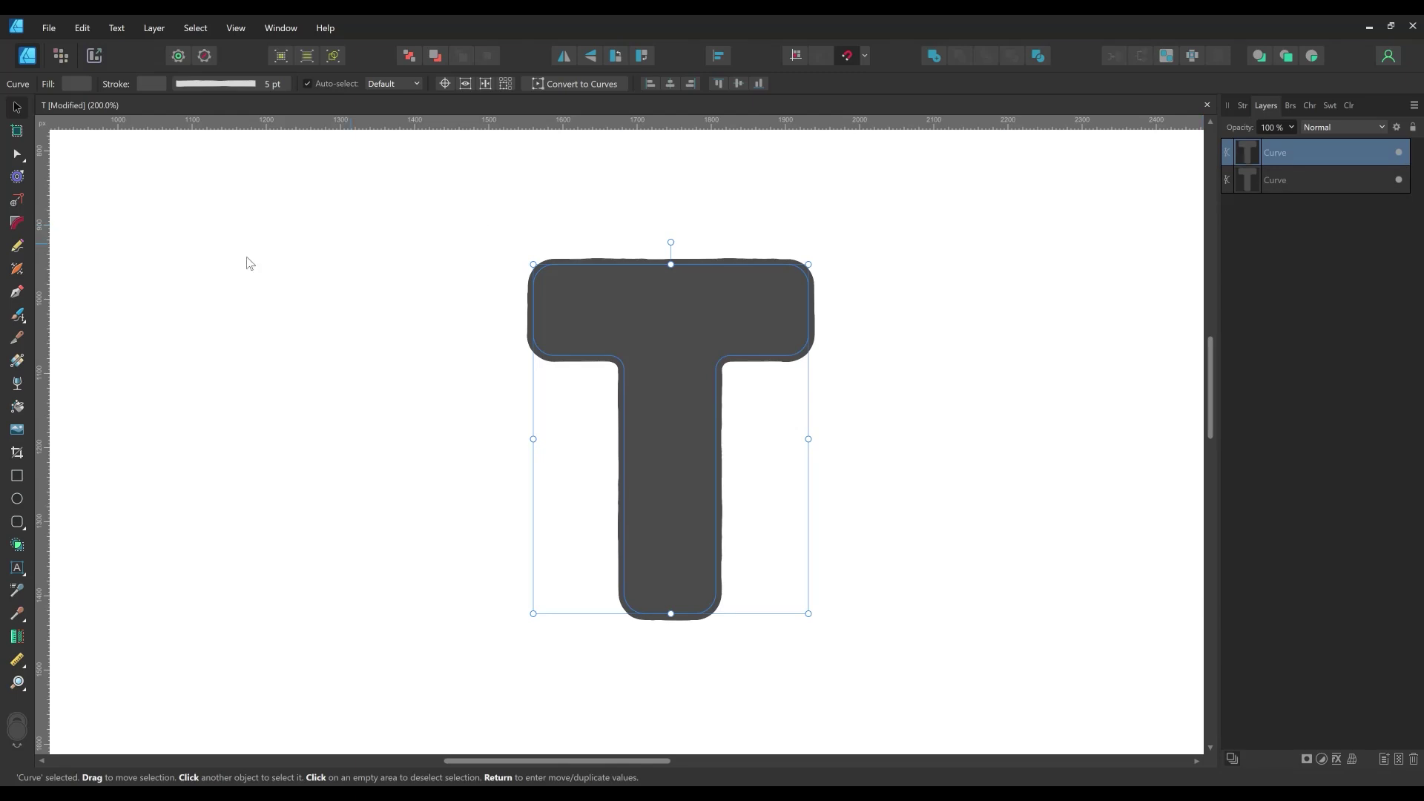
click(17, 176)
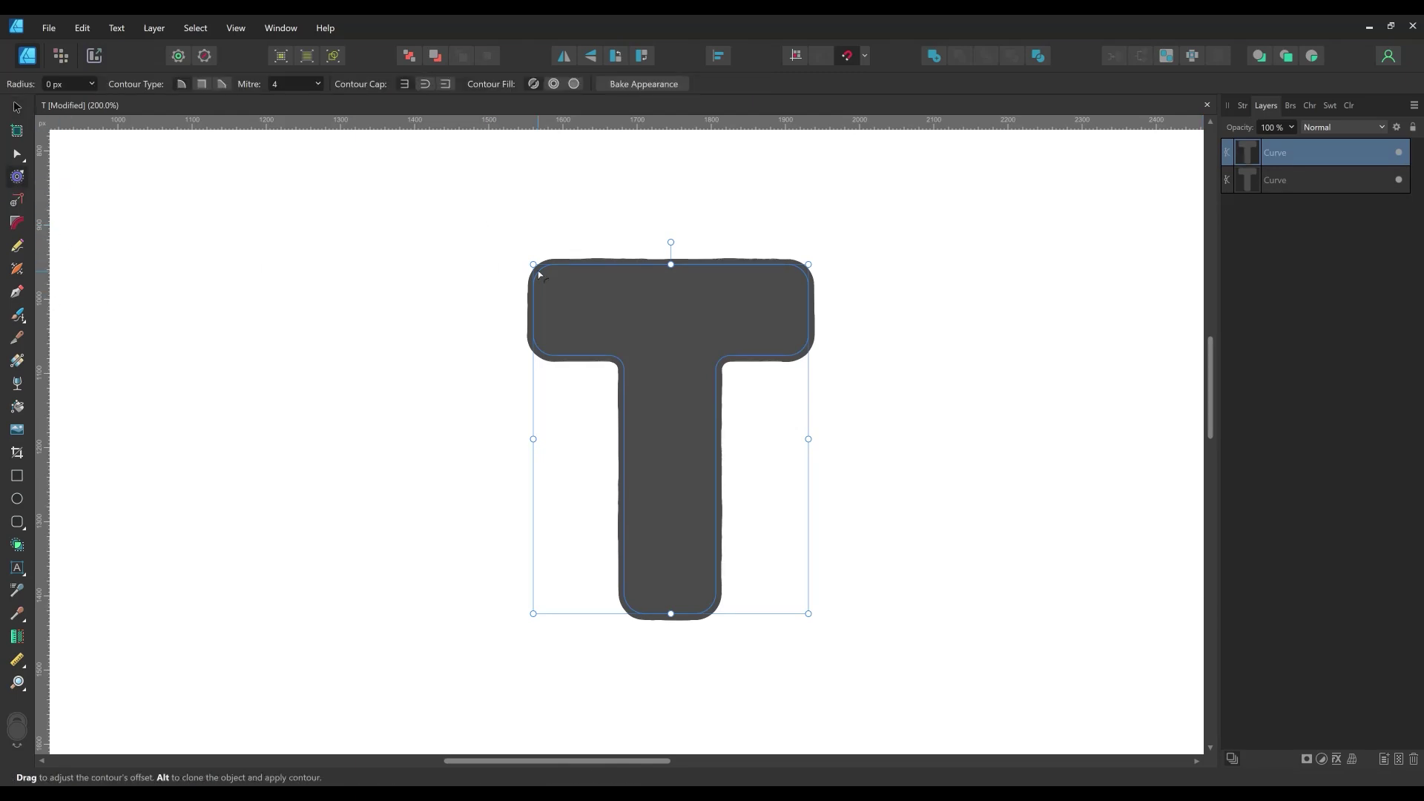
drag(534, 267, 509, 264)
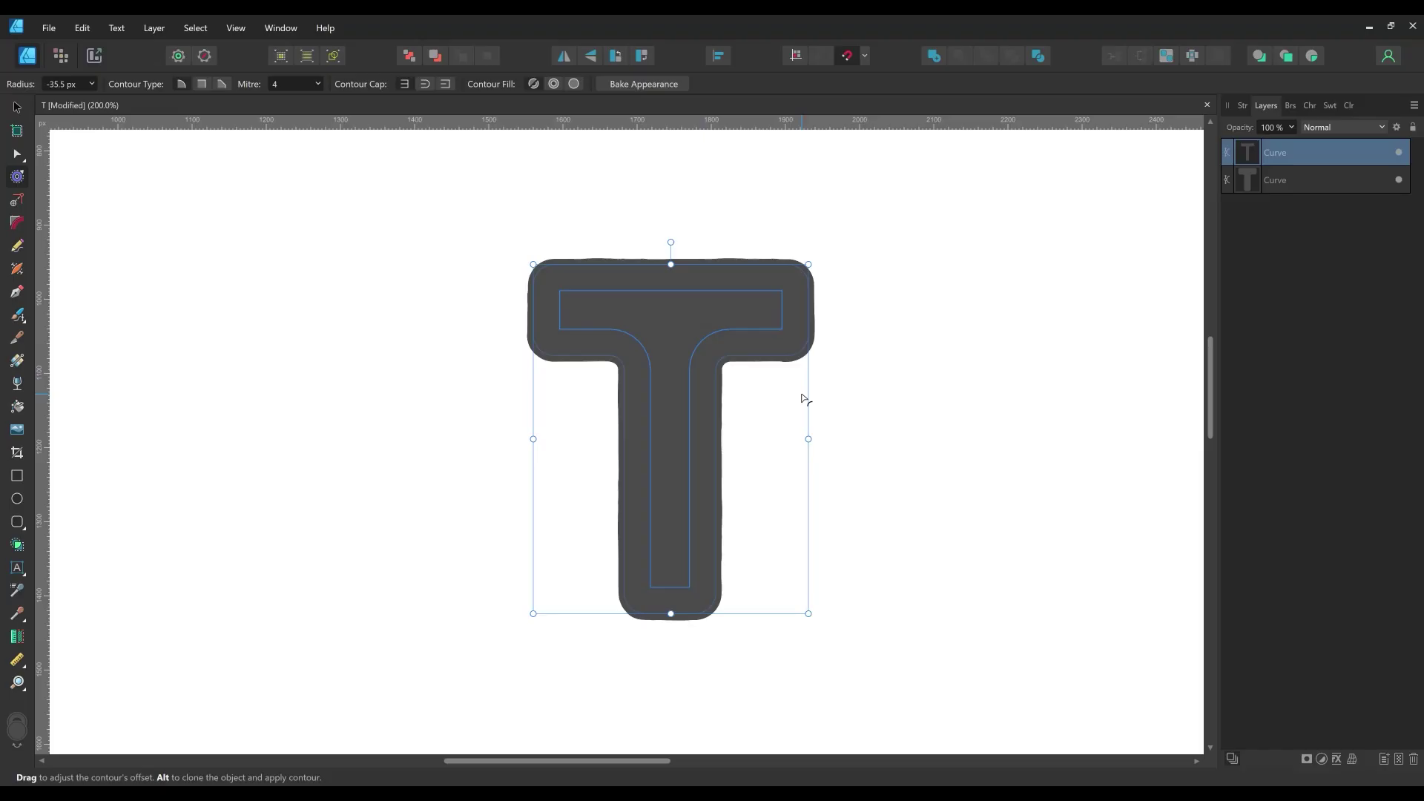
- Set the blend mode of the smaller inner T curve to Erase
click(1359, 127)
scroll(1327, 338, down, 5)
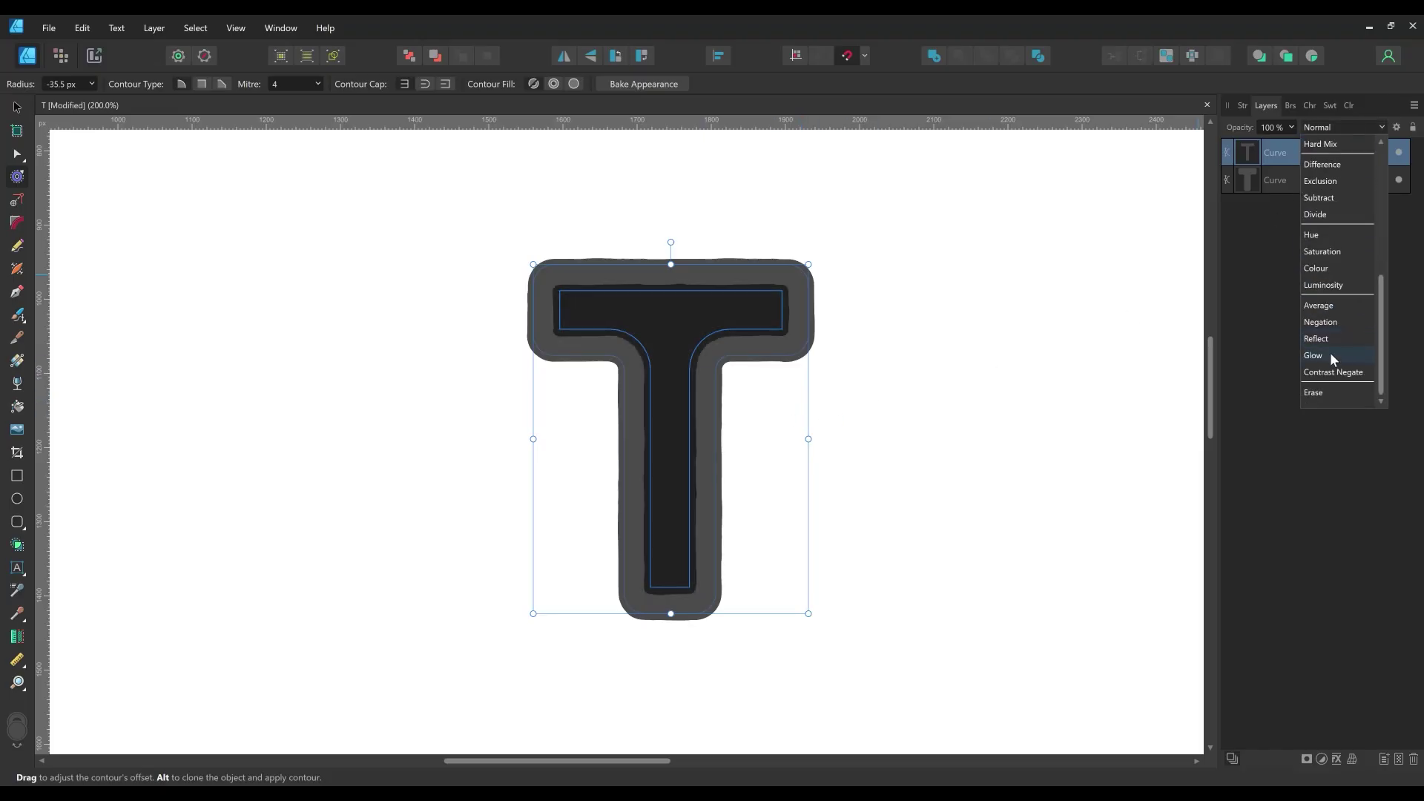
click(1338, 393)
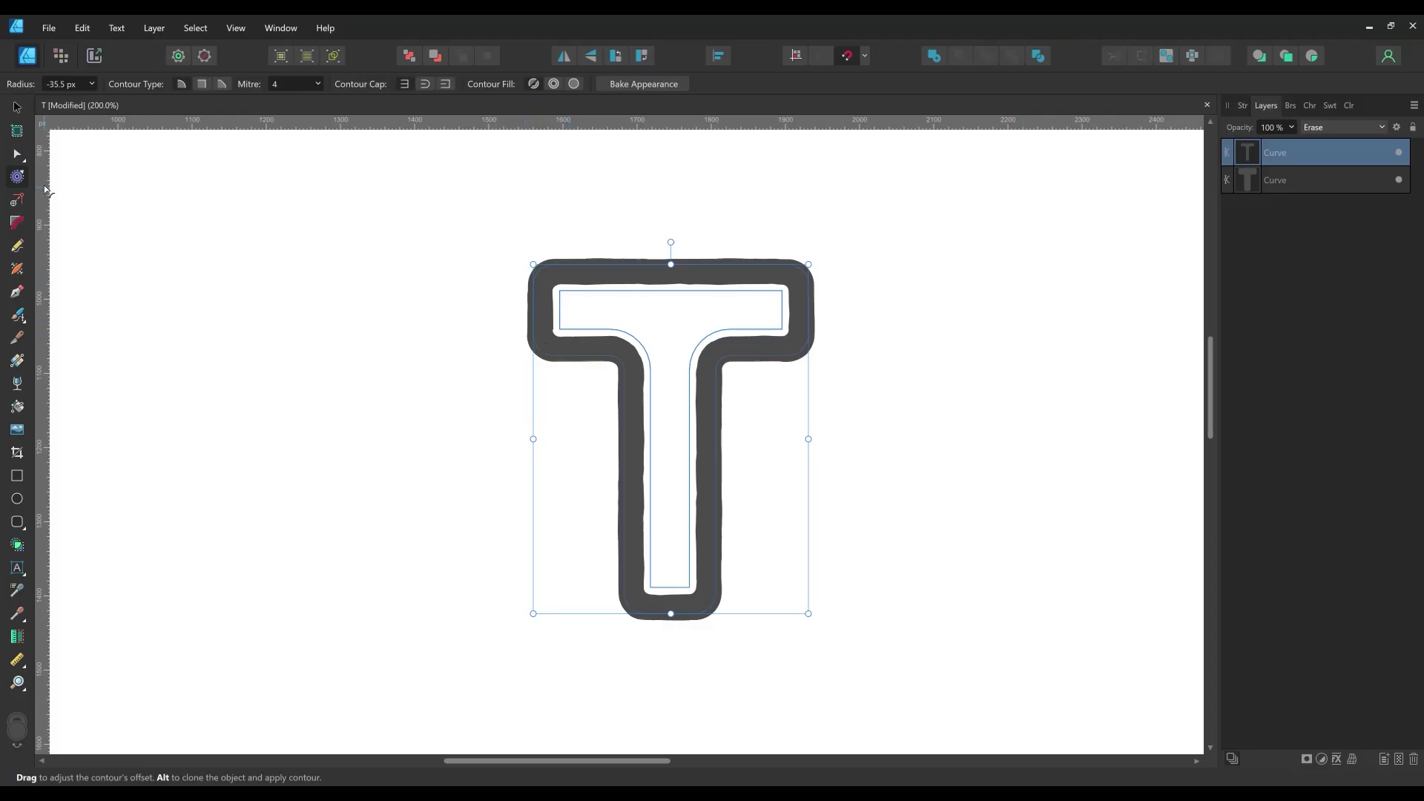
- Adjust the six outer corners of the inner T to a radius of about 38.35 px
click(18, 223)
drag(508, 250, 547, 395)
drag(877, 405, 803, 284)
drag(747, 648, 601, 602)
drag(558, 338, 570, 335)
key(space)
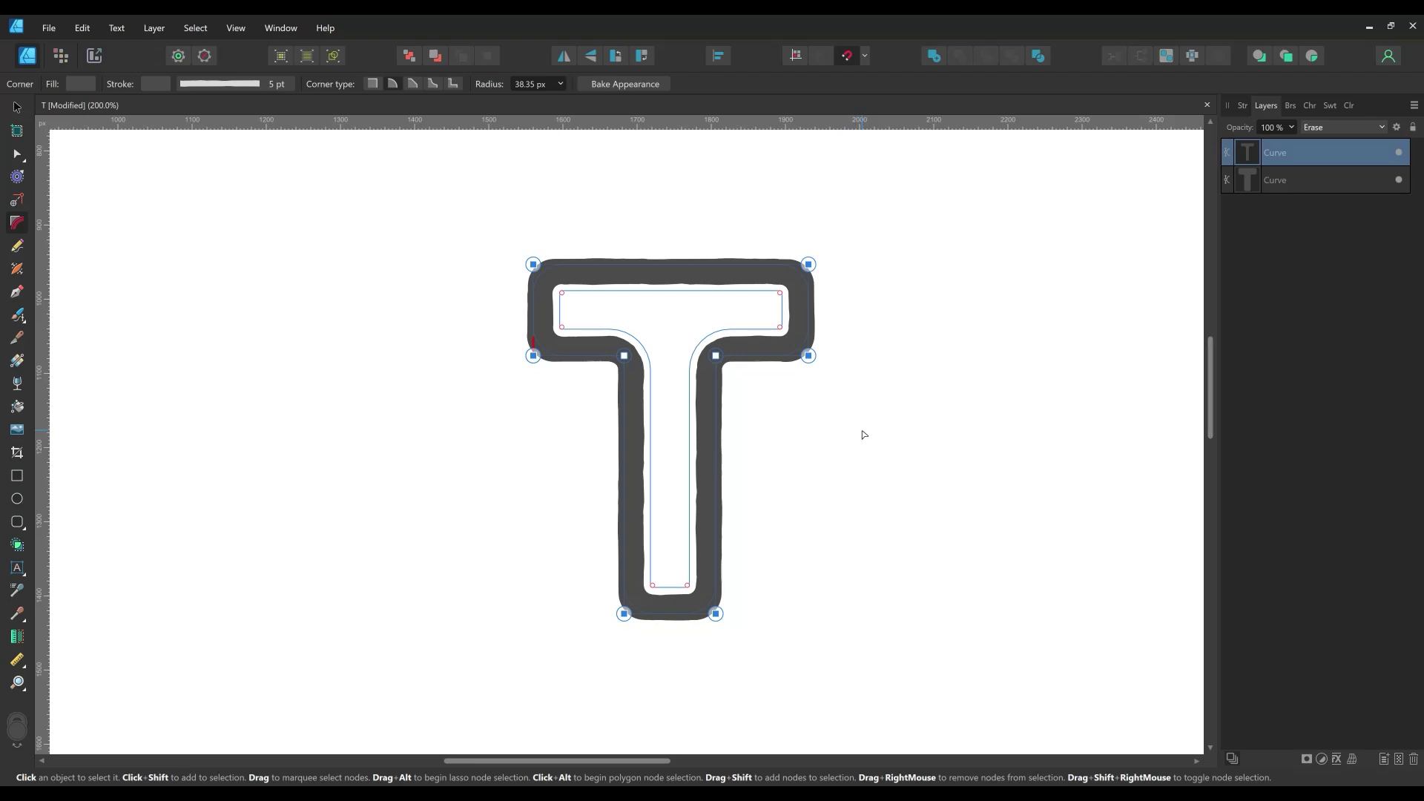
- Duplicate the full-size T curve beneath the erasing one and remove the copy's fill
click(1305, 184)
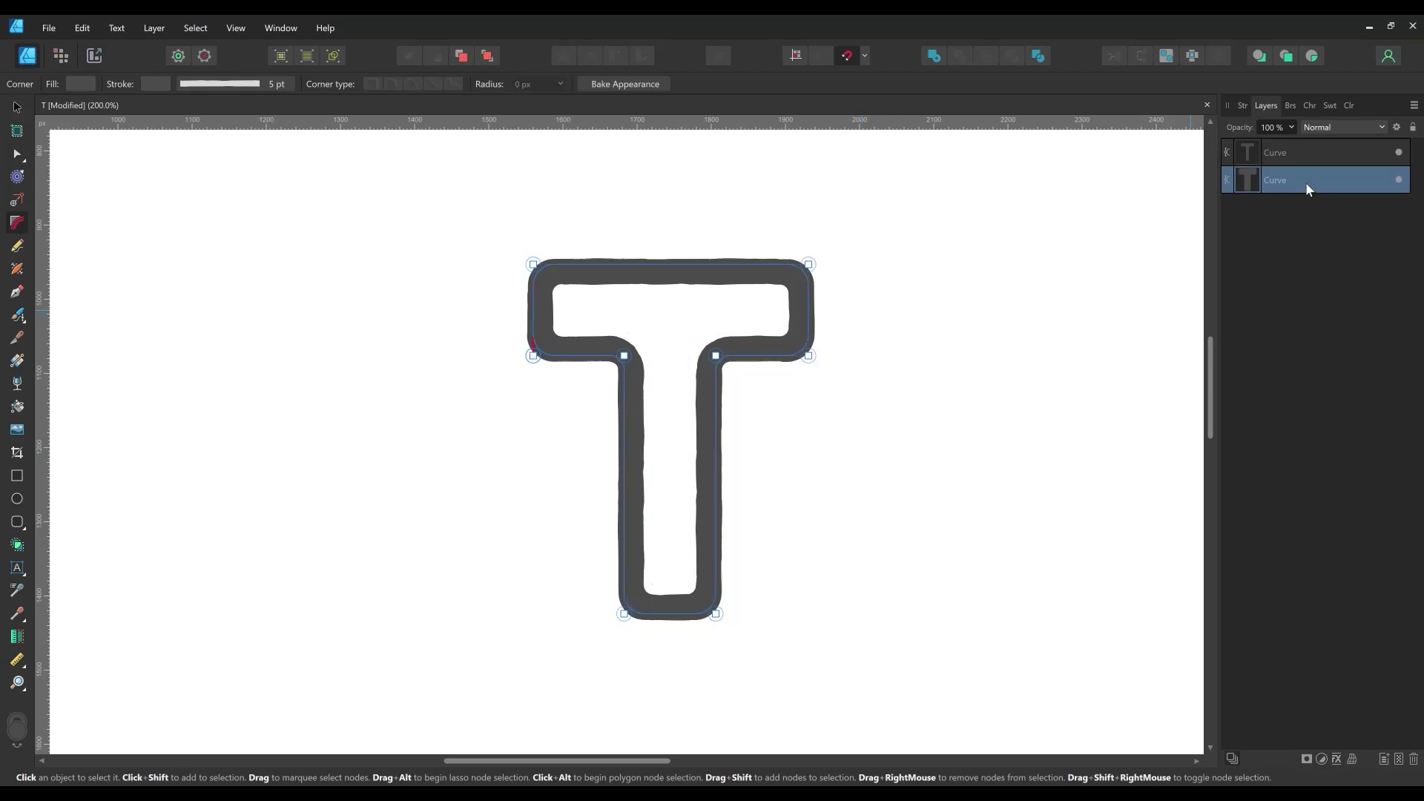
right_click(1324, 178)
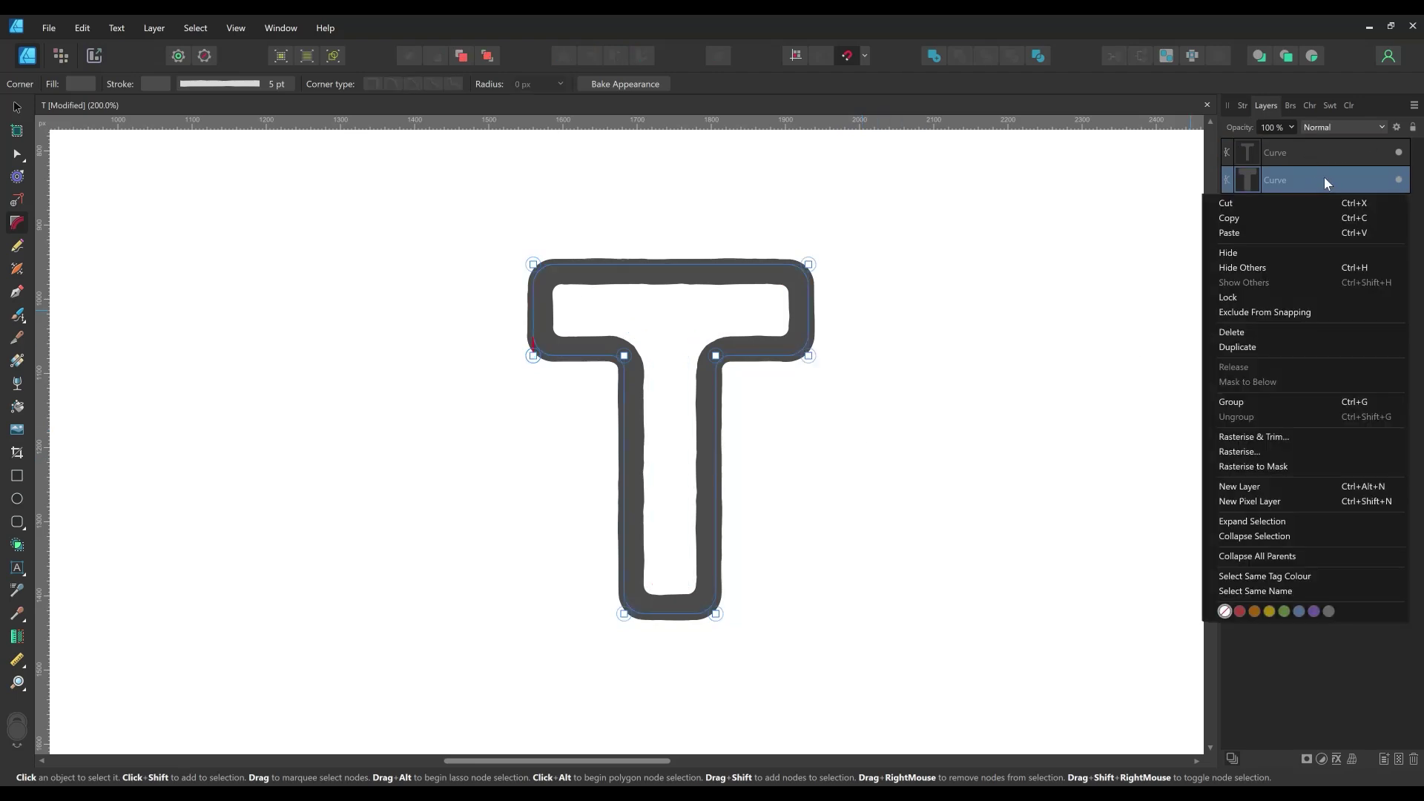
click(1293, 346)
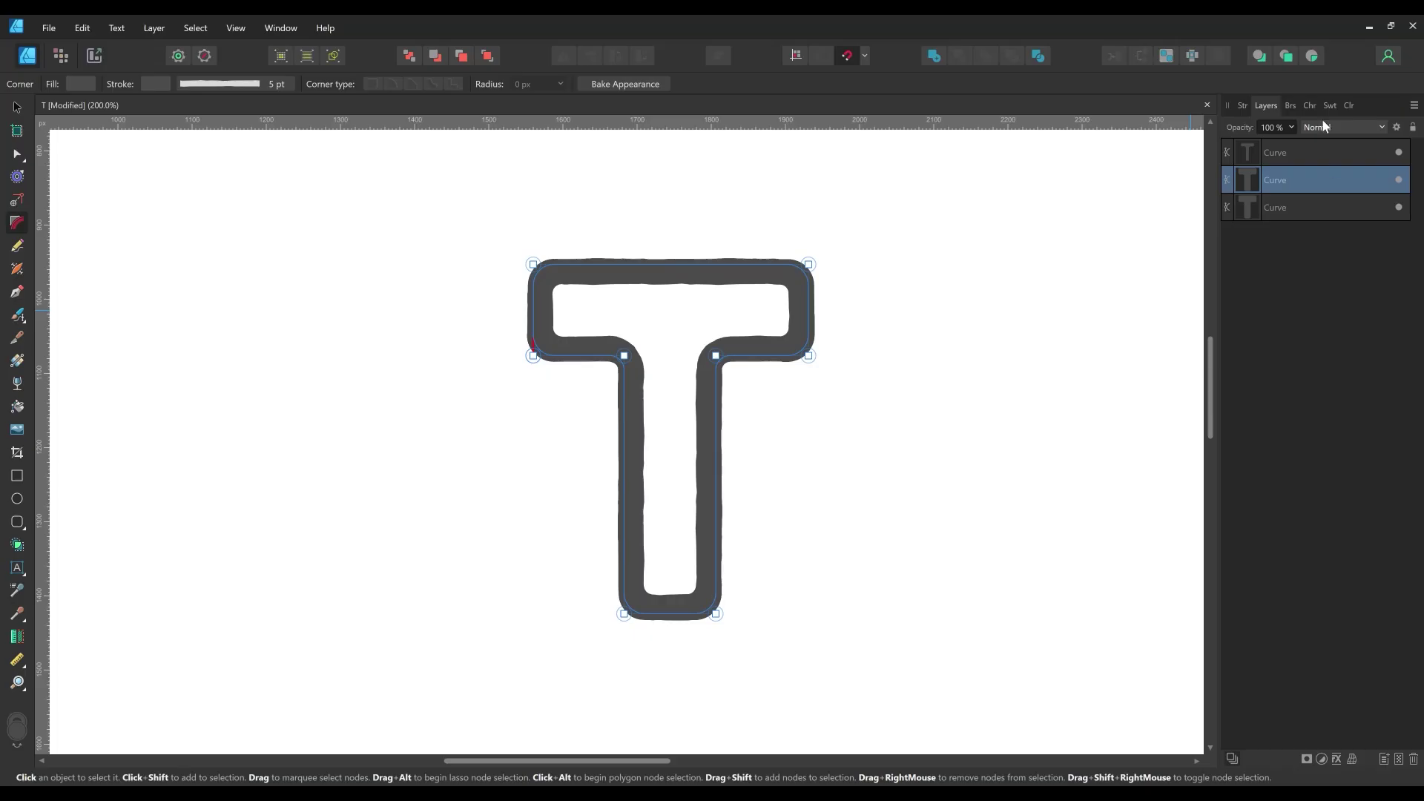
click(1348, 106)
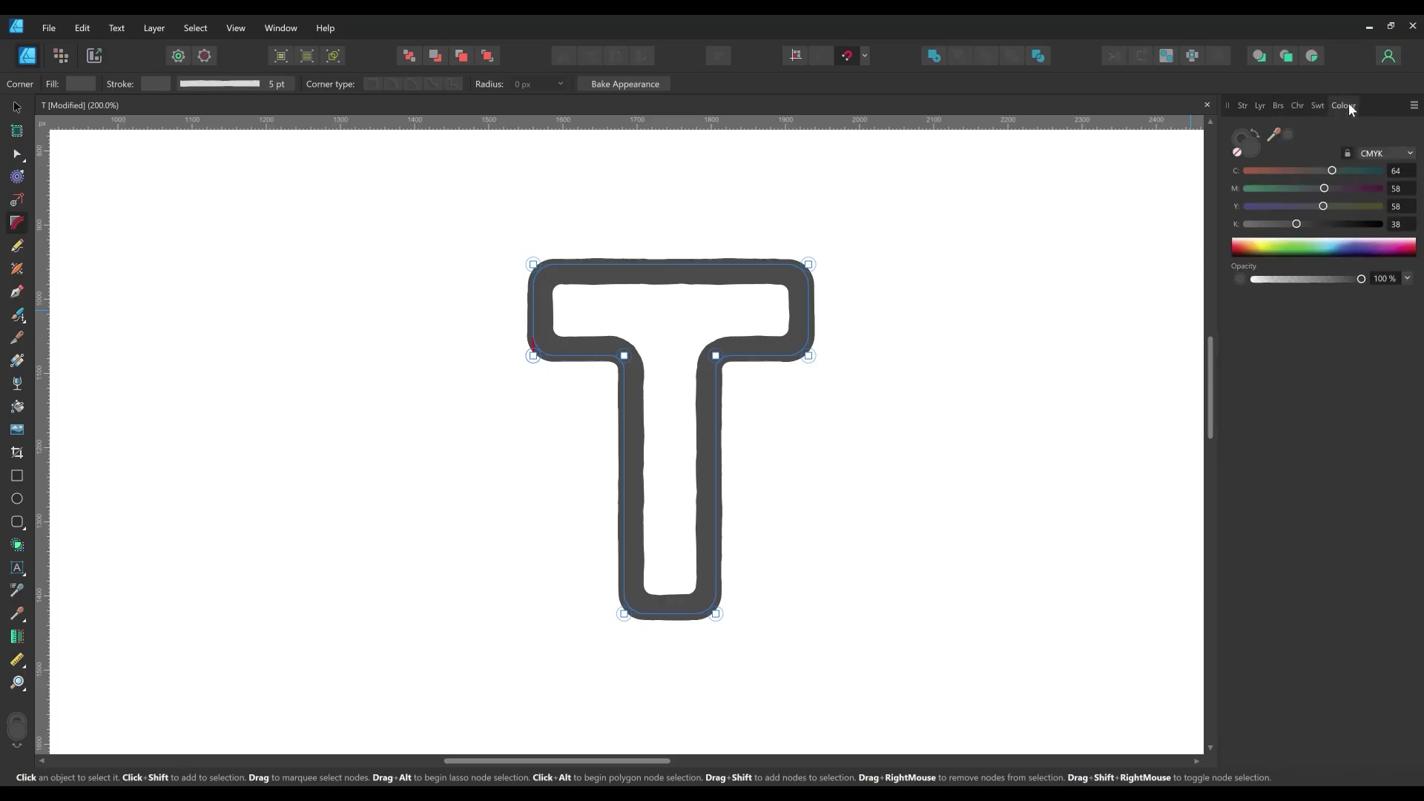
click(1238, 154)
- Apply the Floral Flourish 2 brush from the Fineliner Type Decorator brushes to the unfilled T copy
click(1276, 105)
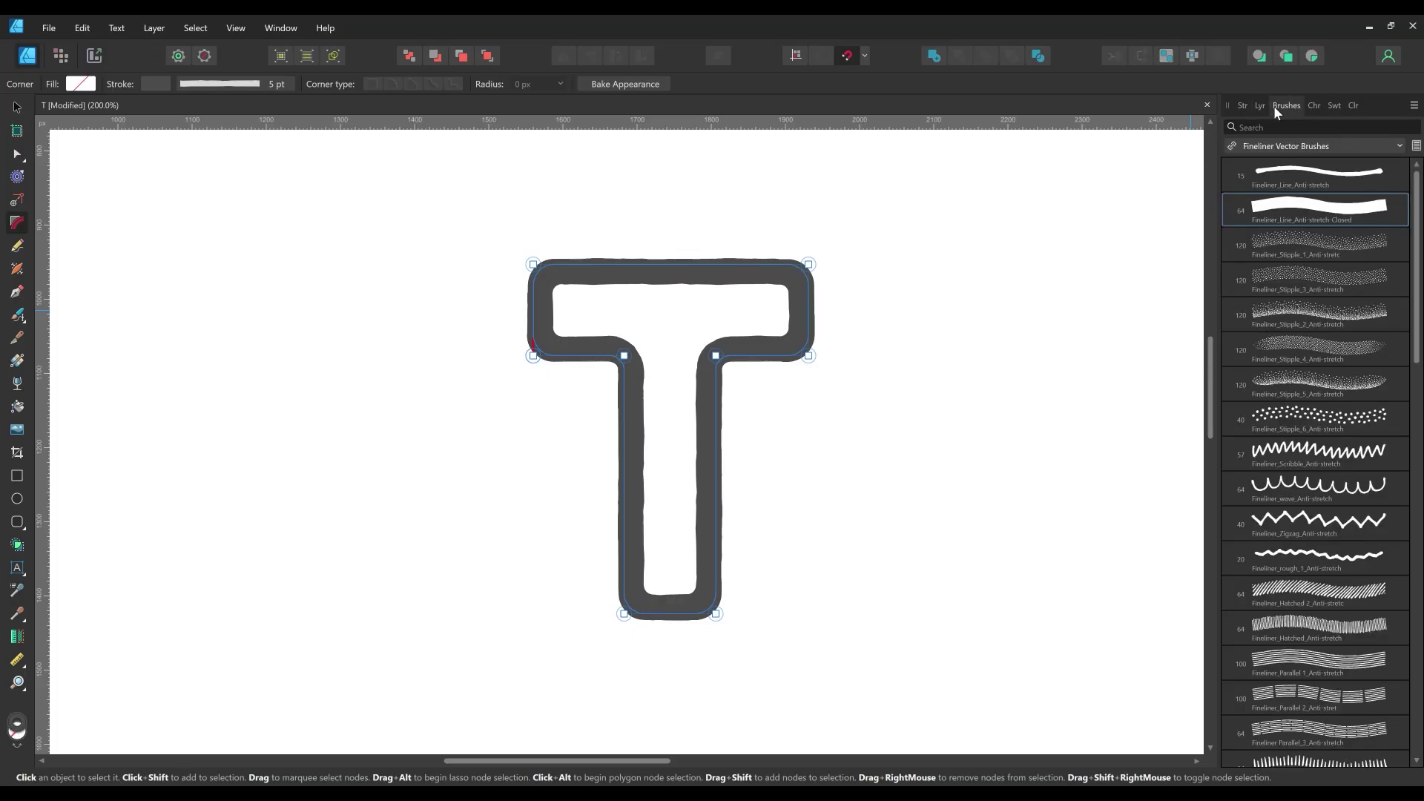
click(1296, 146)
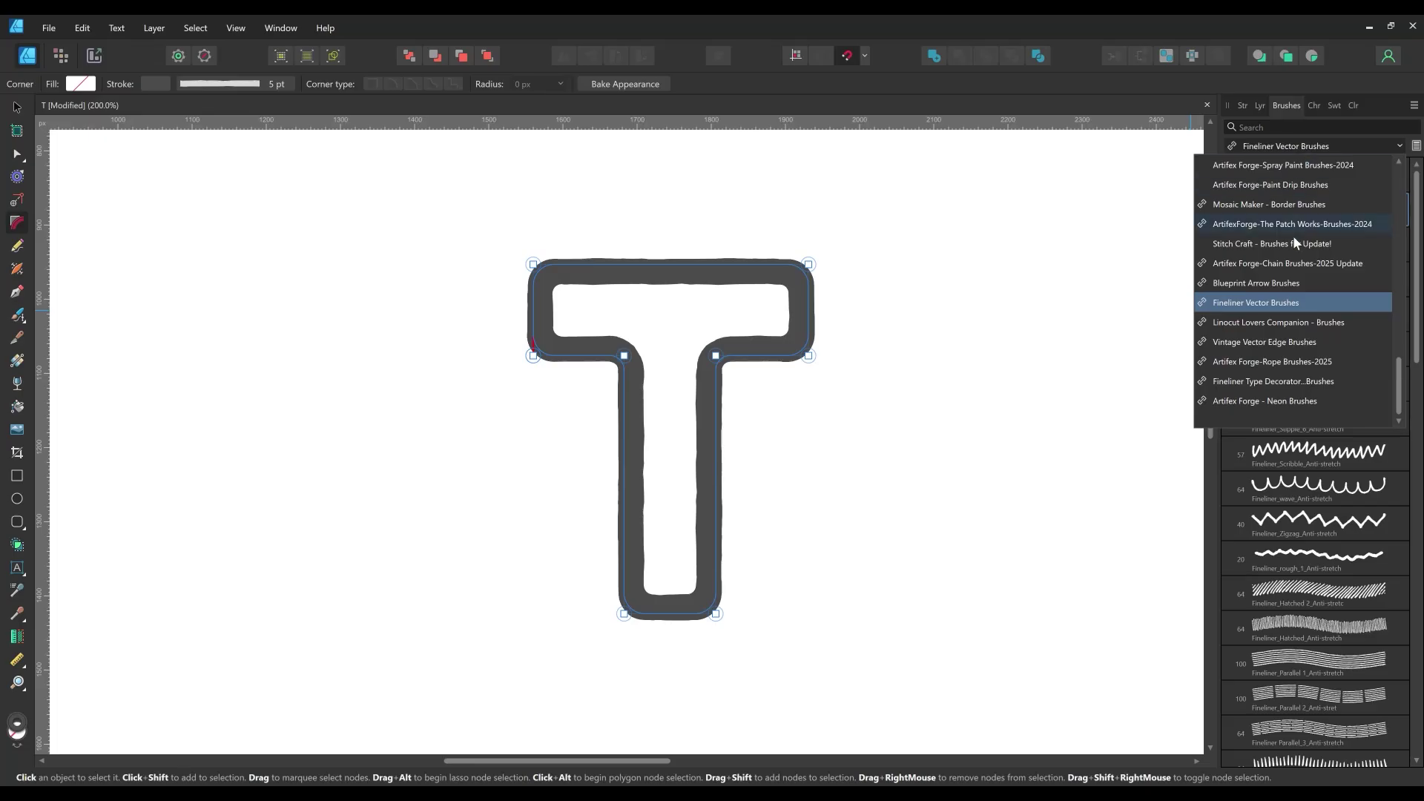
click(1297, 381)
scroll(1301, 389, down, 1)
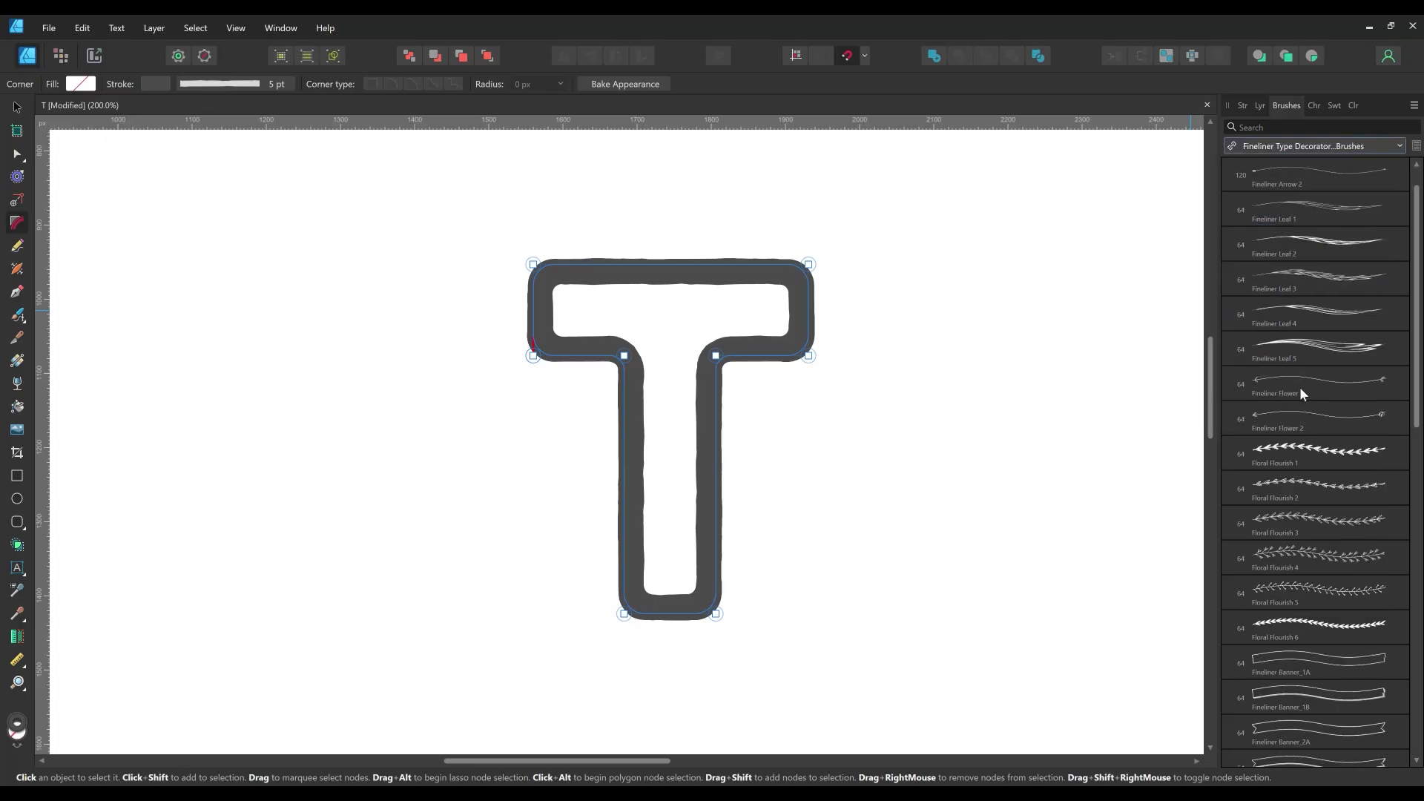
click(1325, 487)
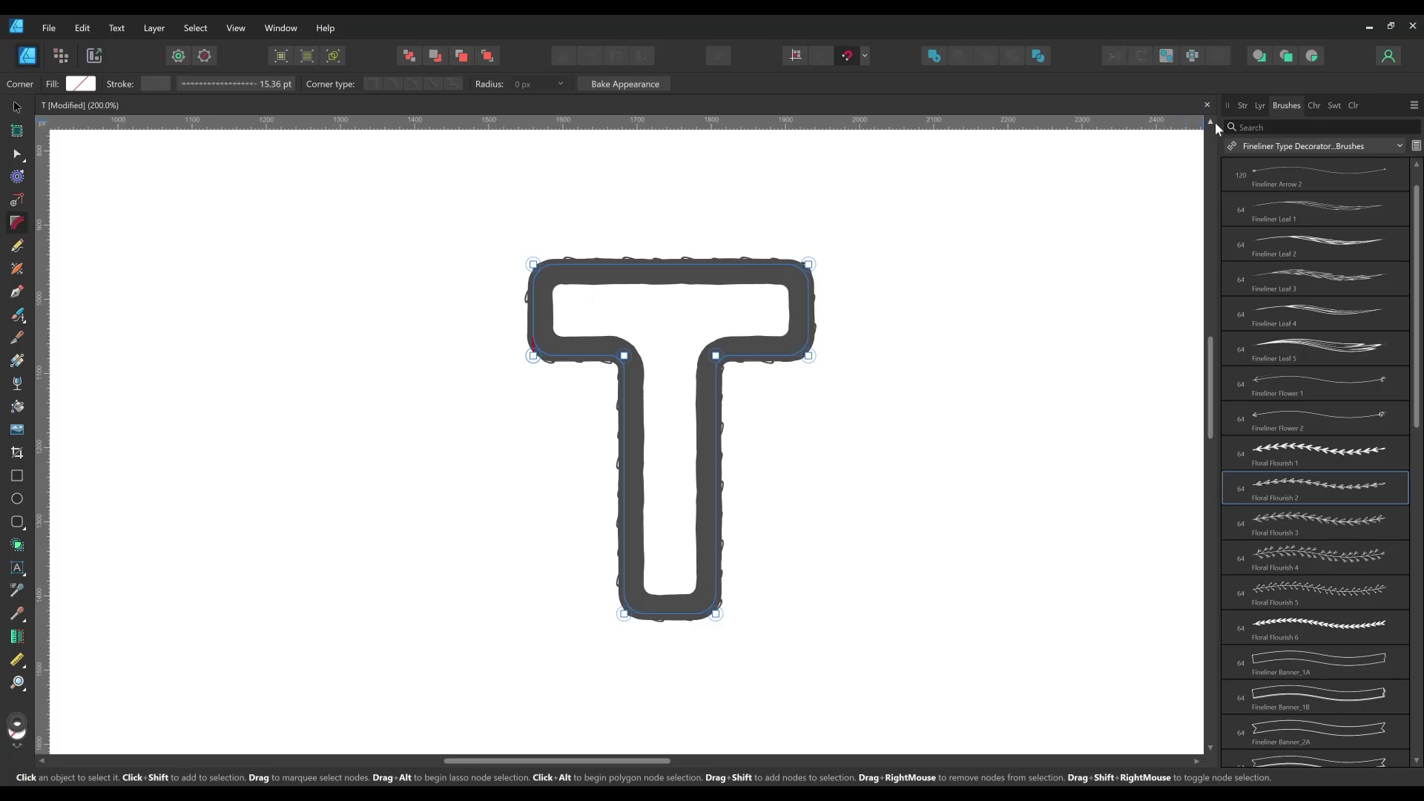
- Set the blend mode of the floral-brushed T curve to Erase
click(1258, 104)
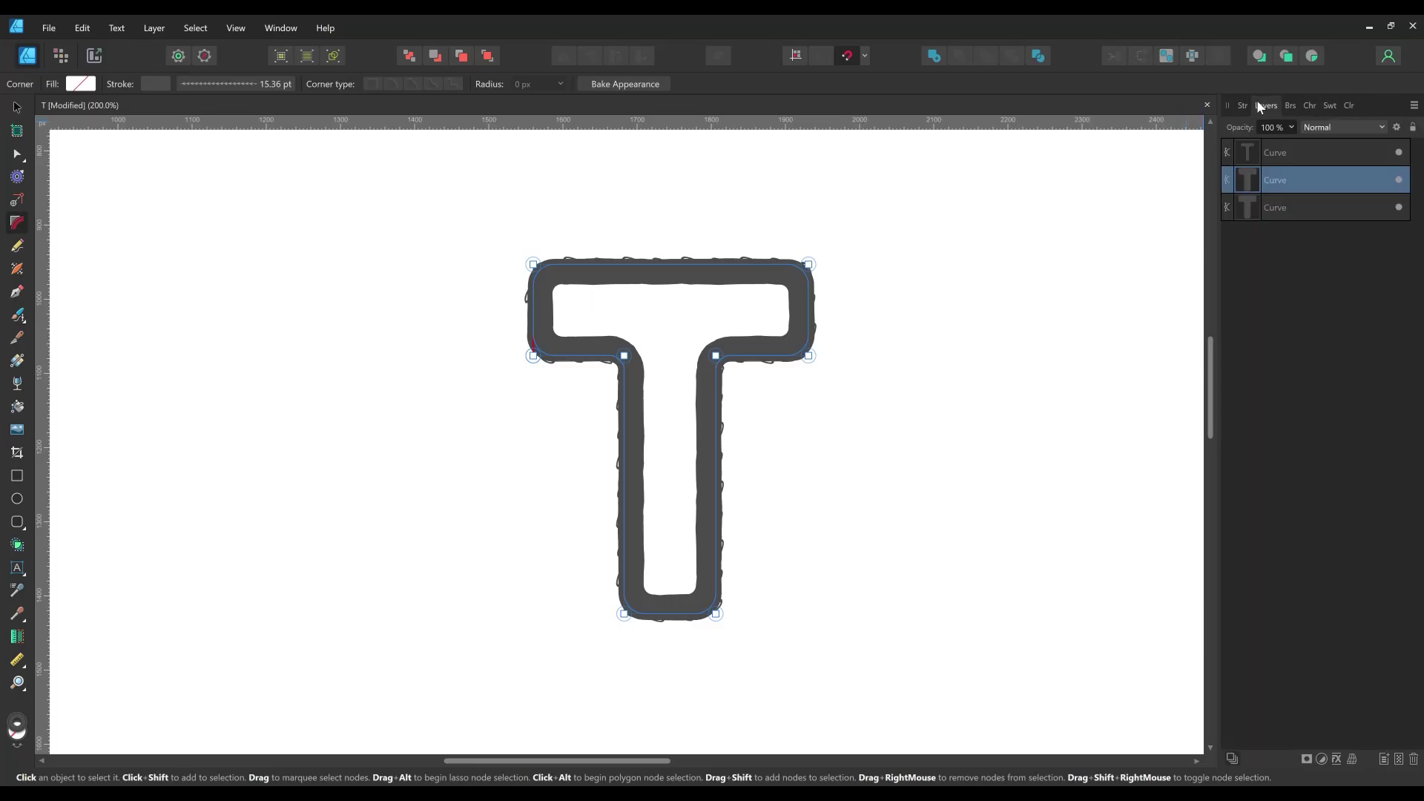
click(1374, 129)
scroll(1347, 266, down, 5)
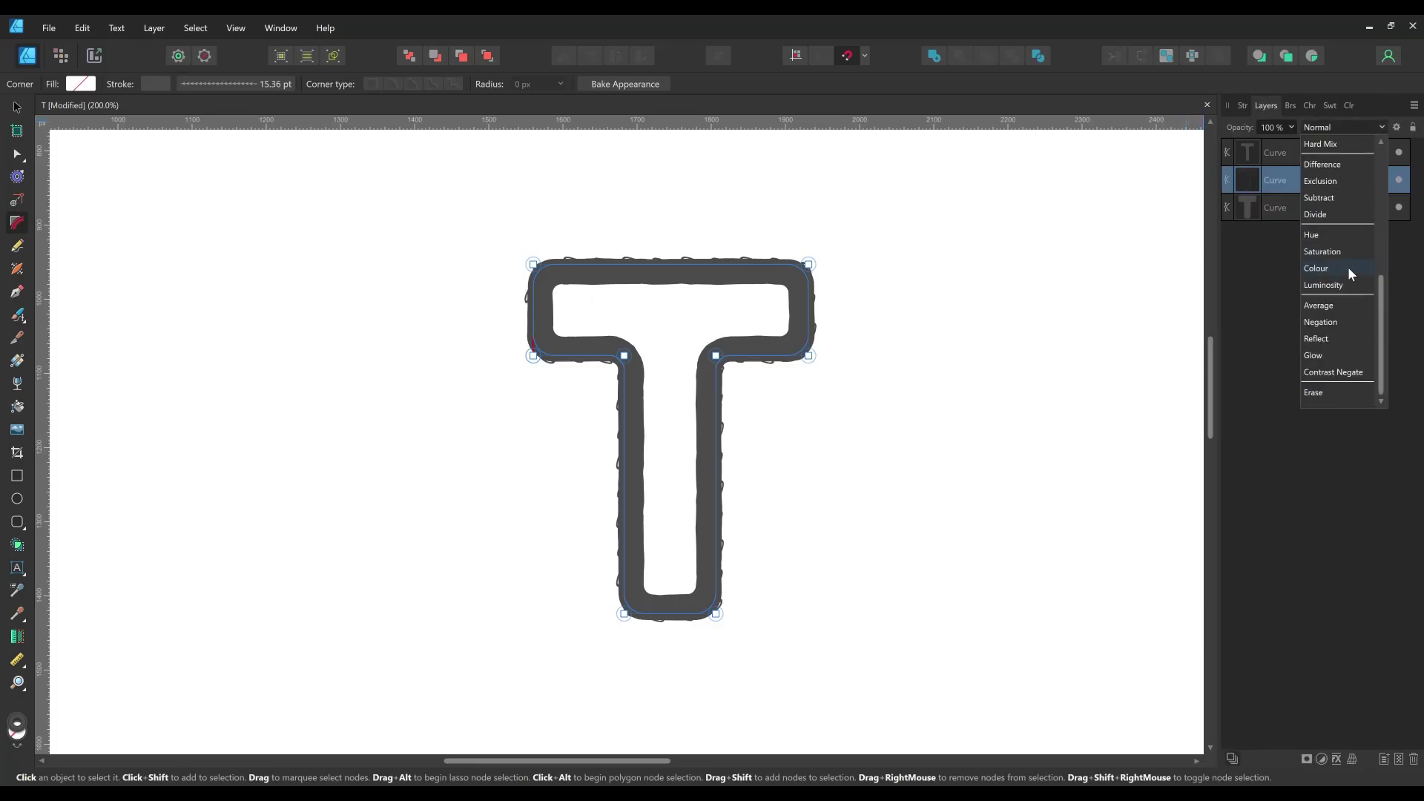
click(1337, 390)
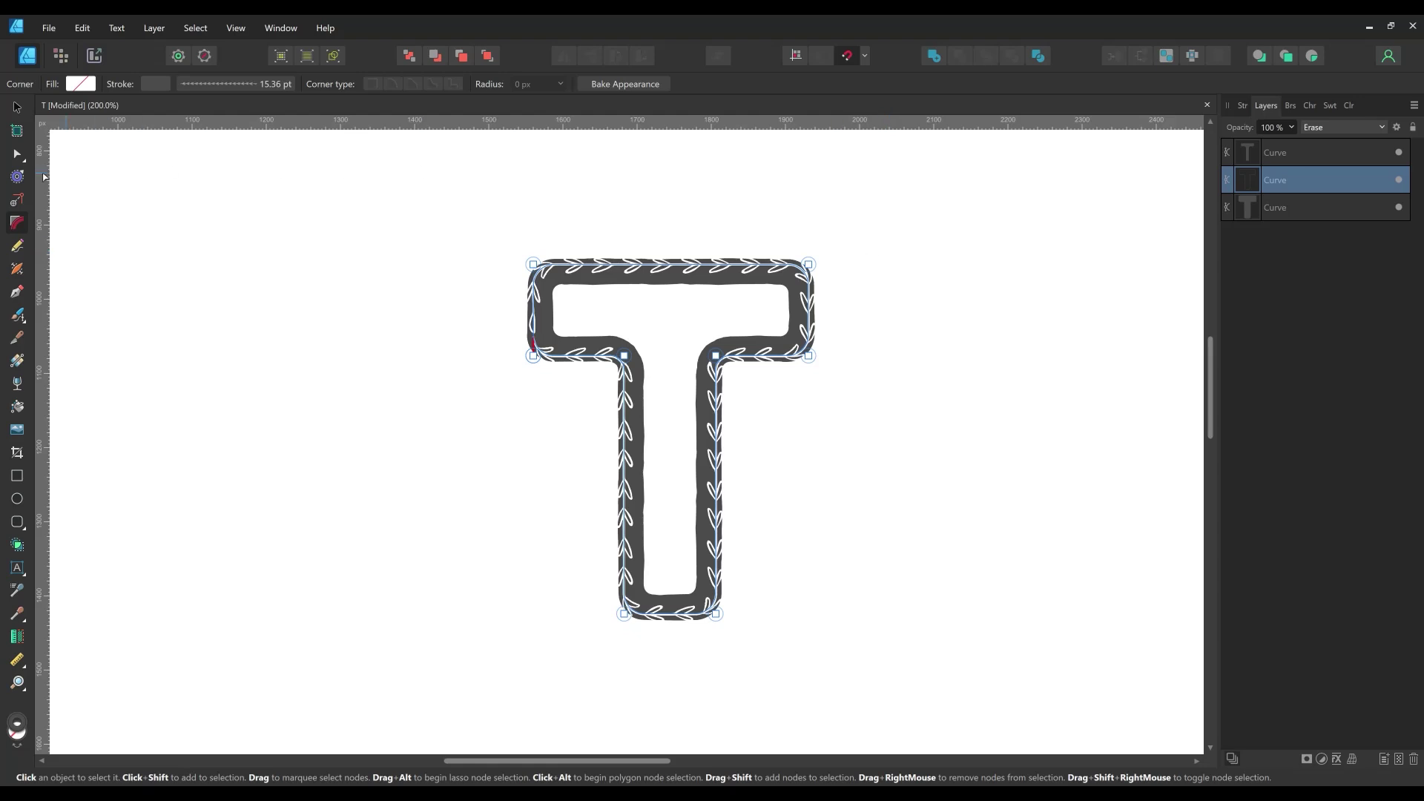
- Contour the floral T curve inward with a radius of about -10.5 px
click(18, 176)
drag(537, 269, 526, 269)
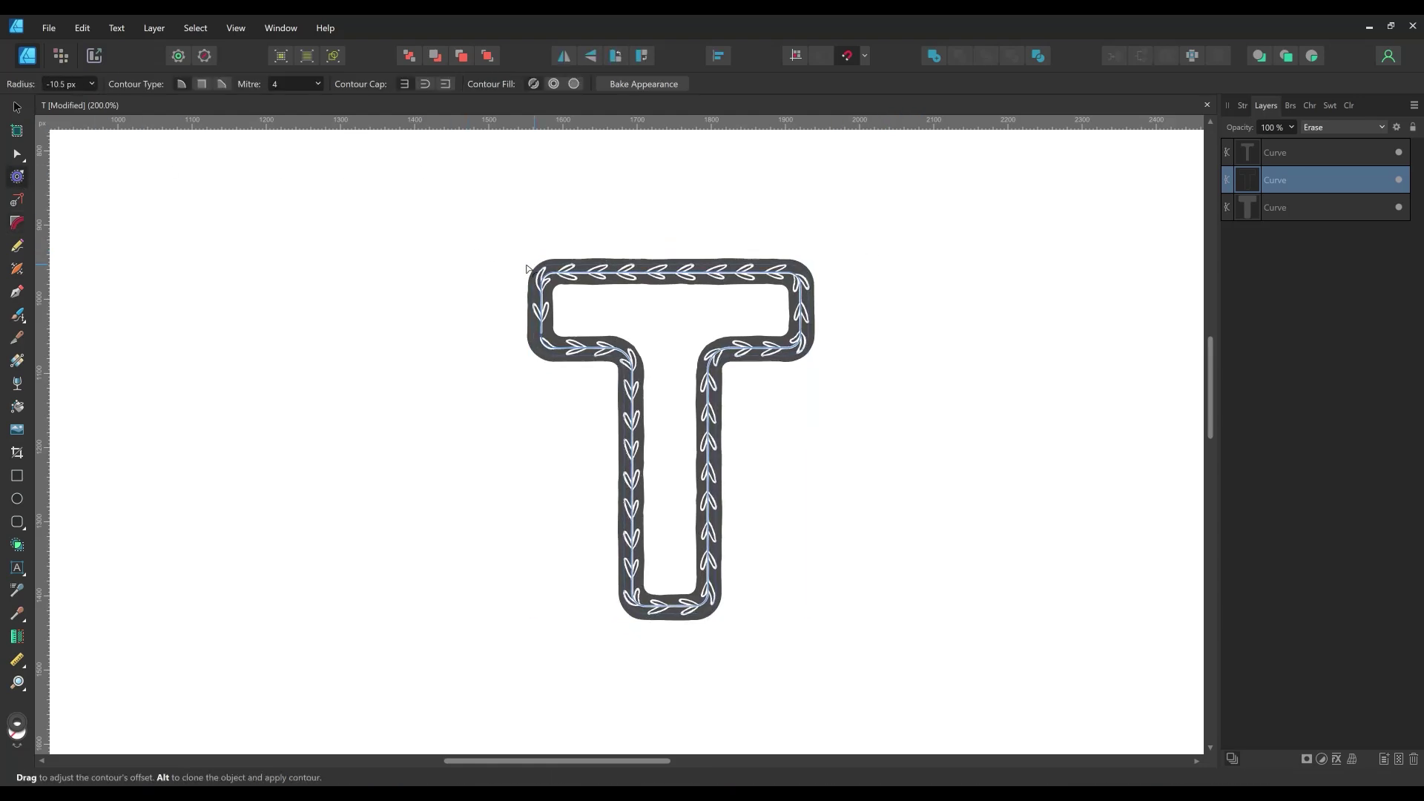
key(space)
- Round the two corners where the crossbar meets the stem of the floral T to about 22.51 px
key(c)
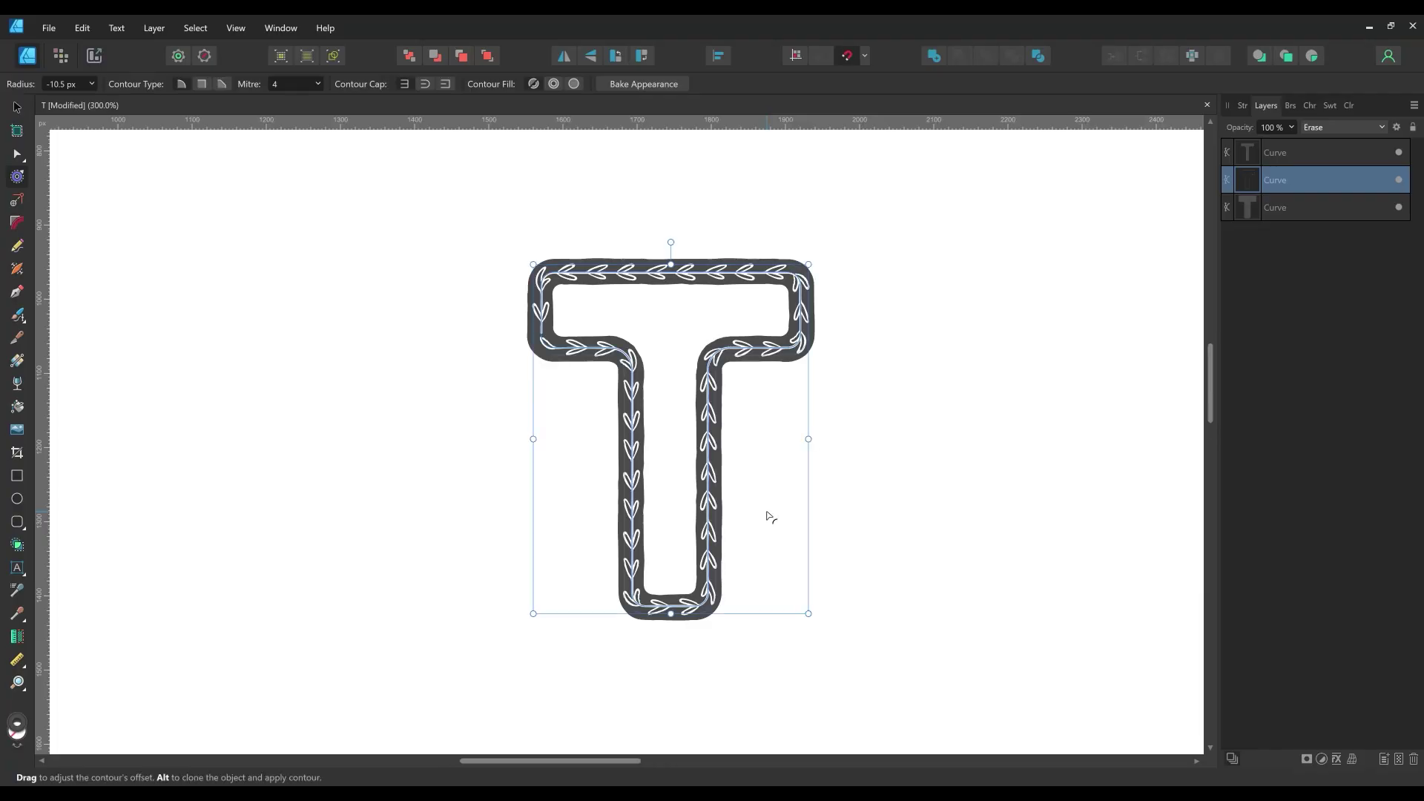
scroll(766, 514, up, 6)
click(554, 435)
shift+click(875, 435)
drag(875, 434, 931, 496)
scroll(933, 499, up, 2)
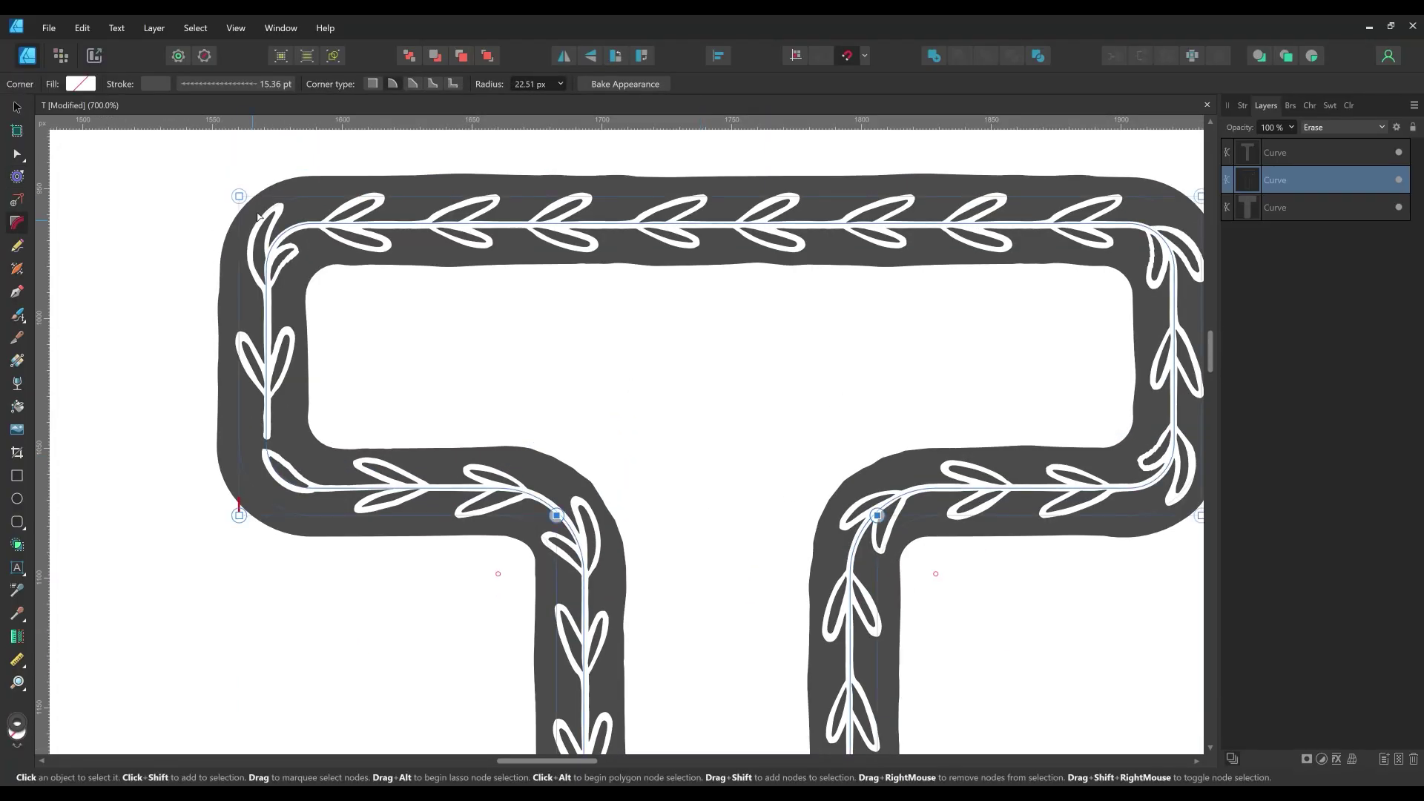
- Round the floral T's two upper crossbar corners to about 34.23 px and the stem's two bottom corners to about 34.43 px
scroll(934, 499, right, 2)
click(1132, 207)
shift+click(169, 207)
drag(169, 206, 258, 301)
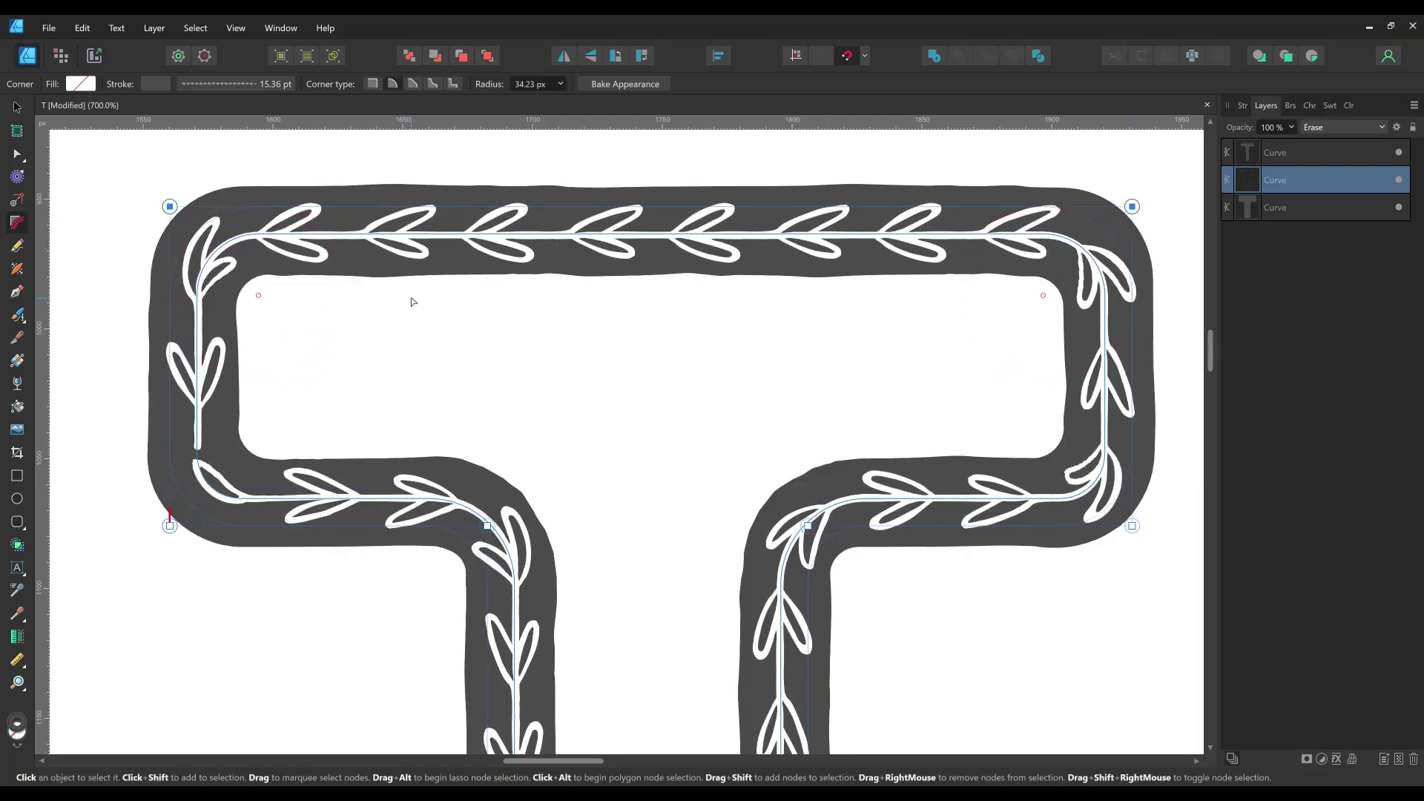
drag(1144, 209, 1026, 312)
drag(804, 455, 738, 391)
drag(468, 623, 731, 564)
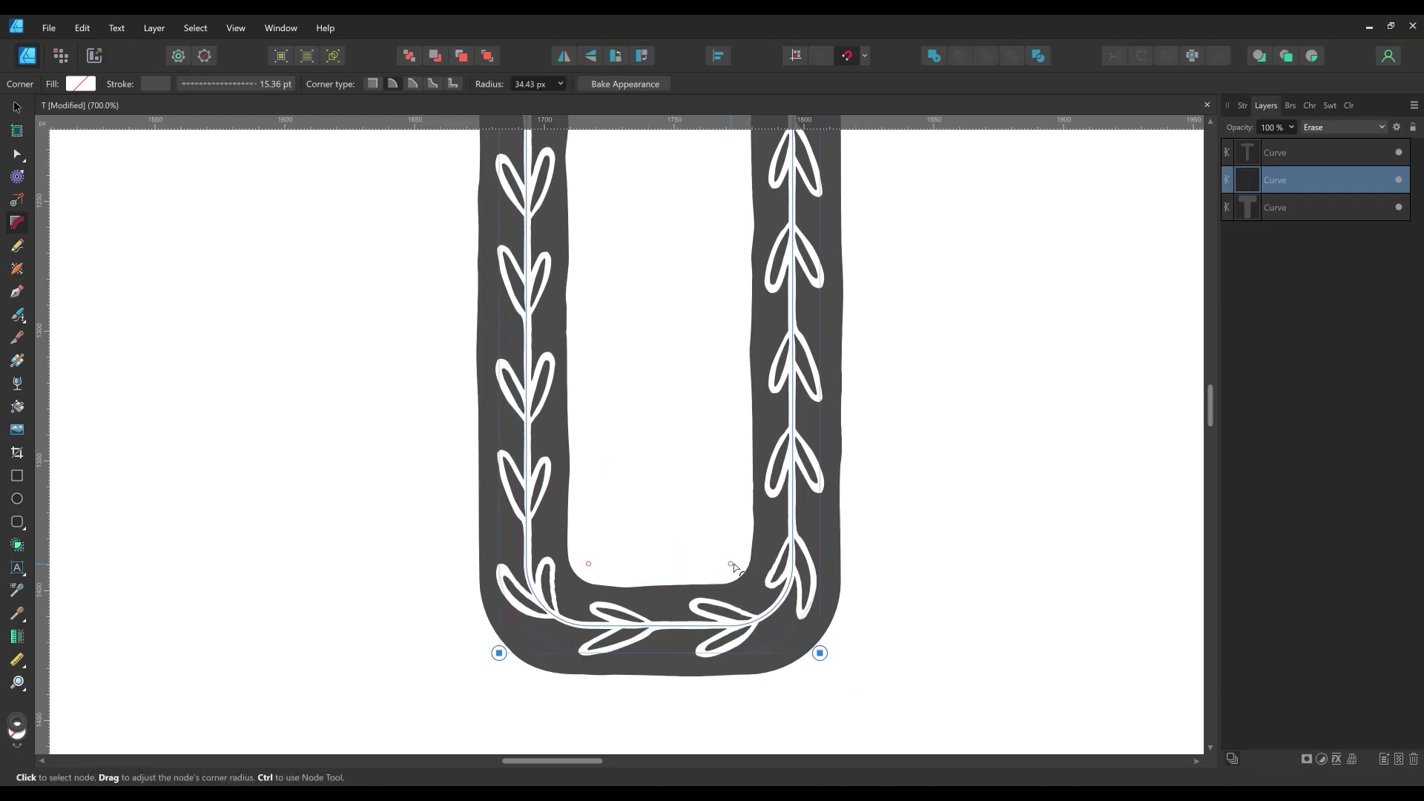
- Reduce the floral stroke's width to about 13.12 pt and round the crossbar's two lower outer corners to about 33.55 px
click(1244, 105)
drag(1321, 150, 1314, 150)
drag(589, 564, 607, 550)
scroll(581, 501, up, 10)
scroll(1142, 547, down, 1)
drag(1049, 470, 1031, 459)
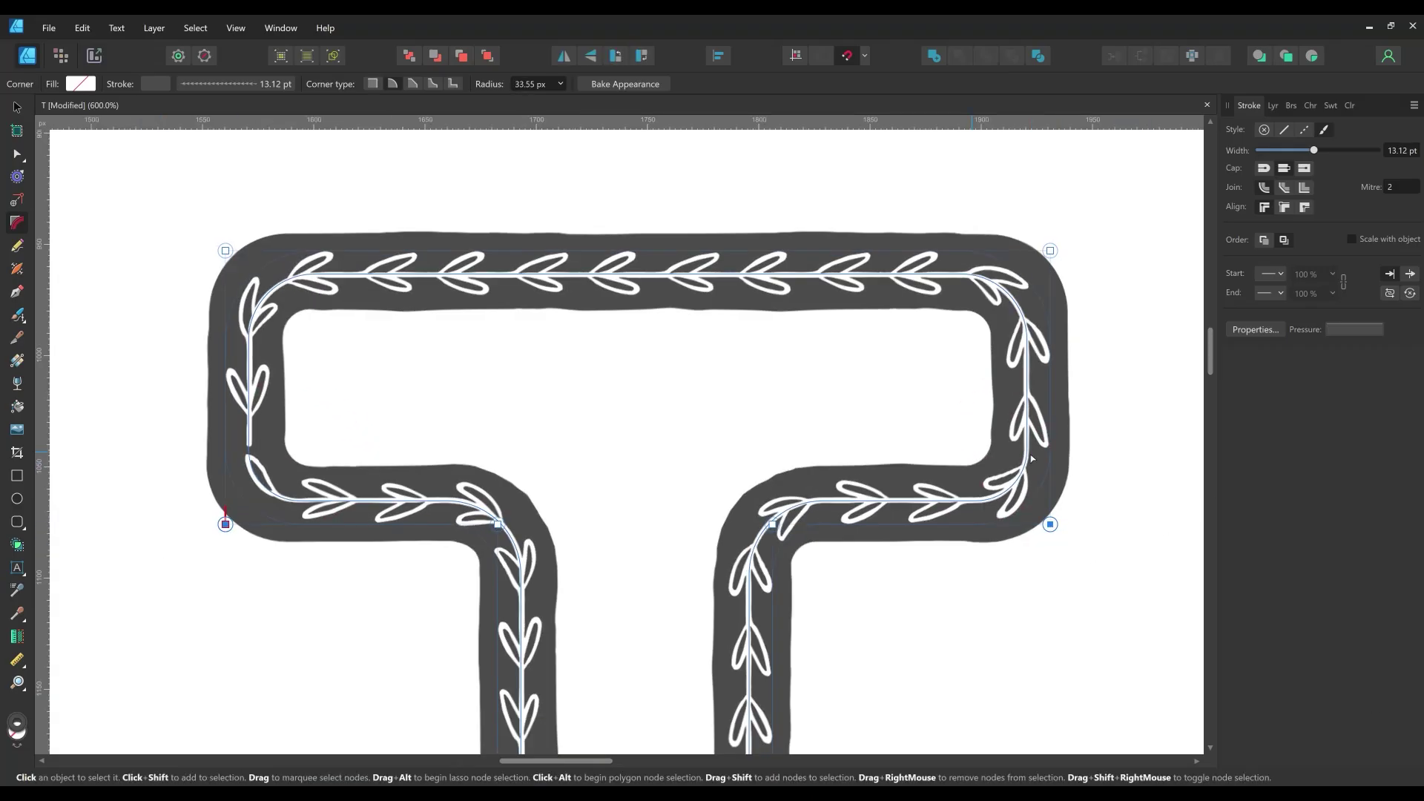
scroll(1031, 457, down, 3)
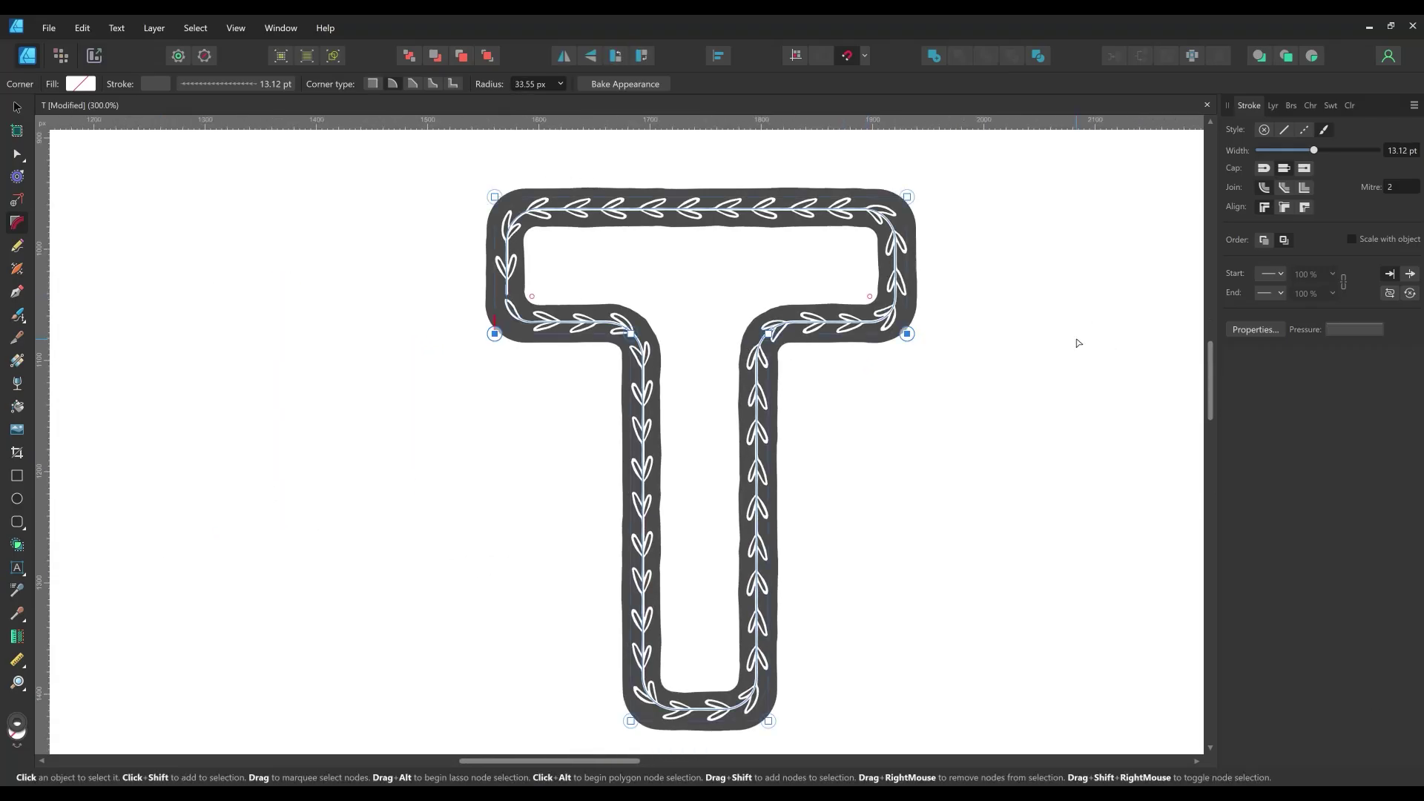
- Duplicate the full-size T curve at the bottom of the layer stack and remove one copy's fill
click(1273, 105)
click(1314, 207)
right_click(1315, 208)
click(1252, 376)
click(1329, 105)
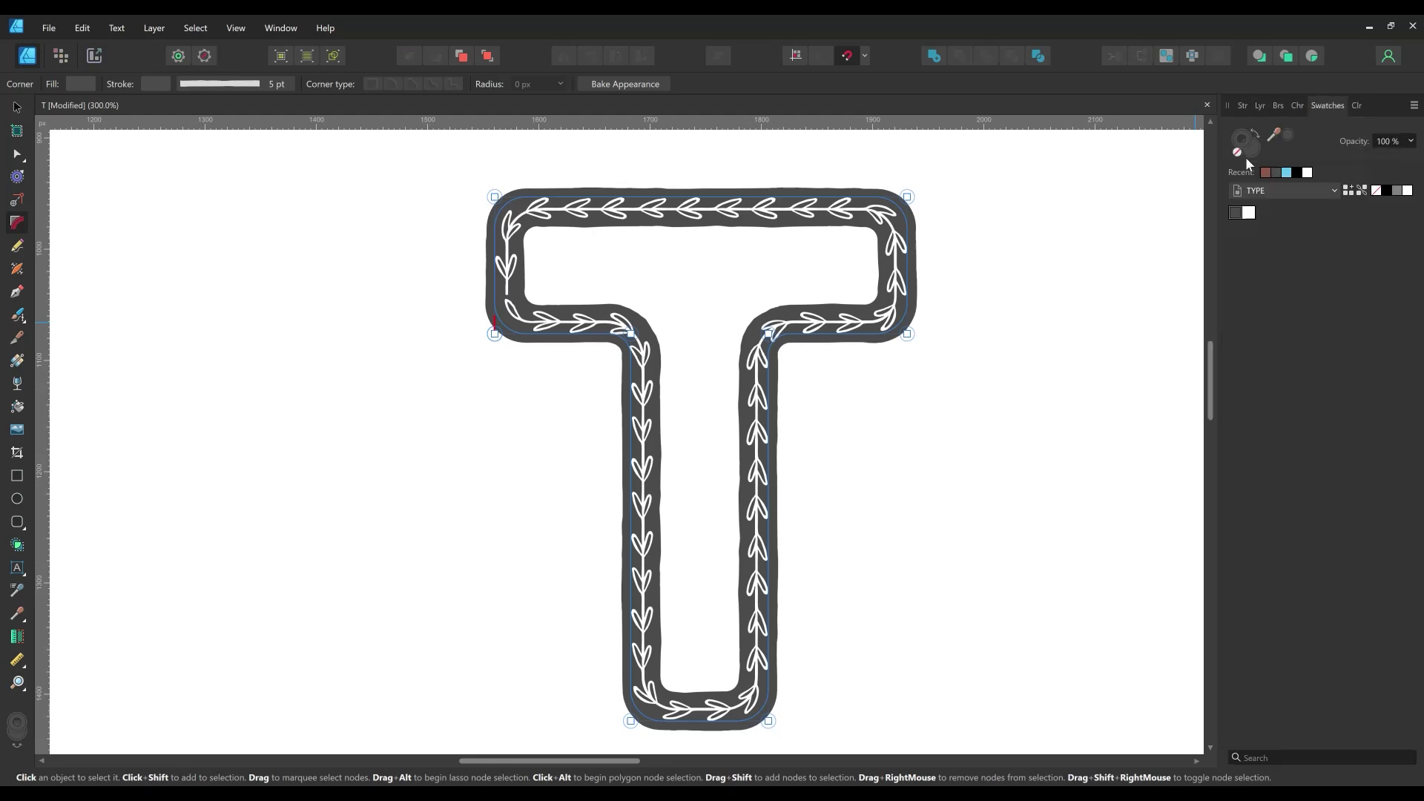
click(1238, 154)
- Contour the unfilled T outward to a radius of about 17.33 px and thin its stroke to about 1.97 pt, then deselect
click(17, 176)
drag(511, 181, 535, 183)
click(1246, 107)
drag(1293, 150, 1288, 151)
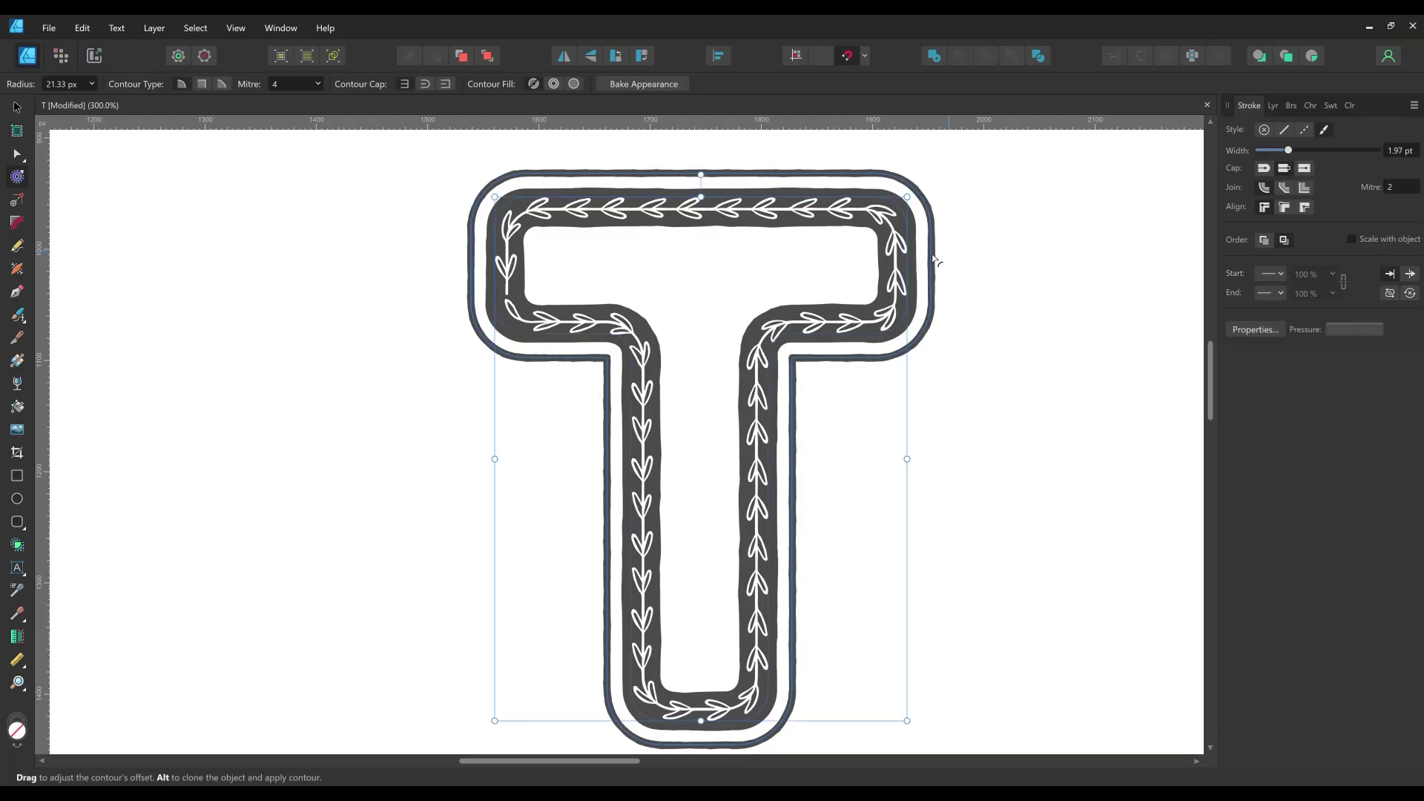
drag(914, 202, 905, 202)
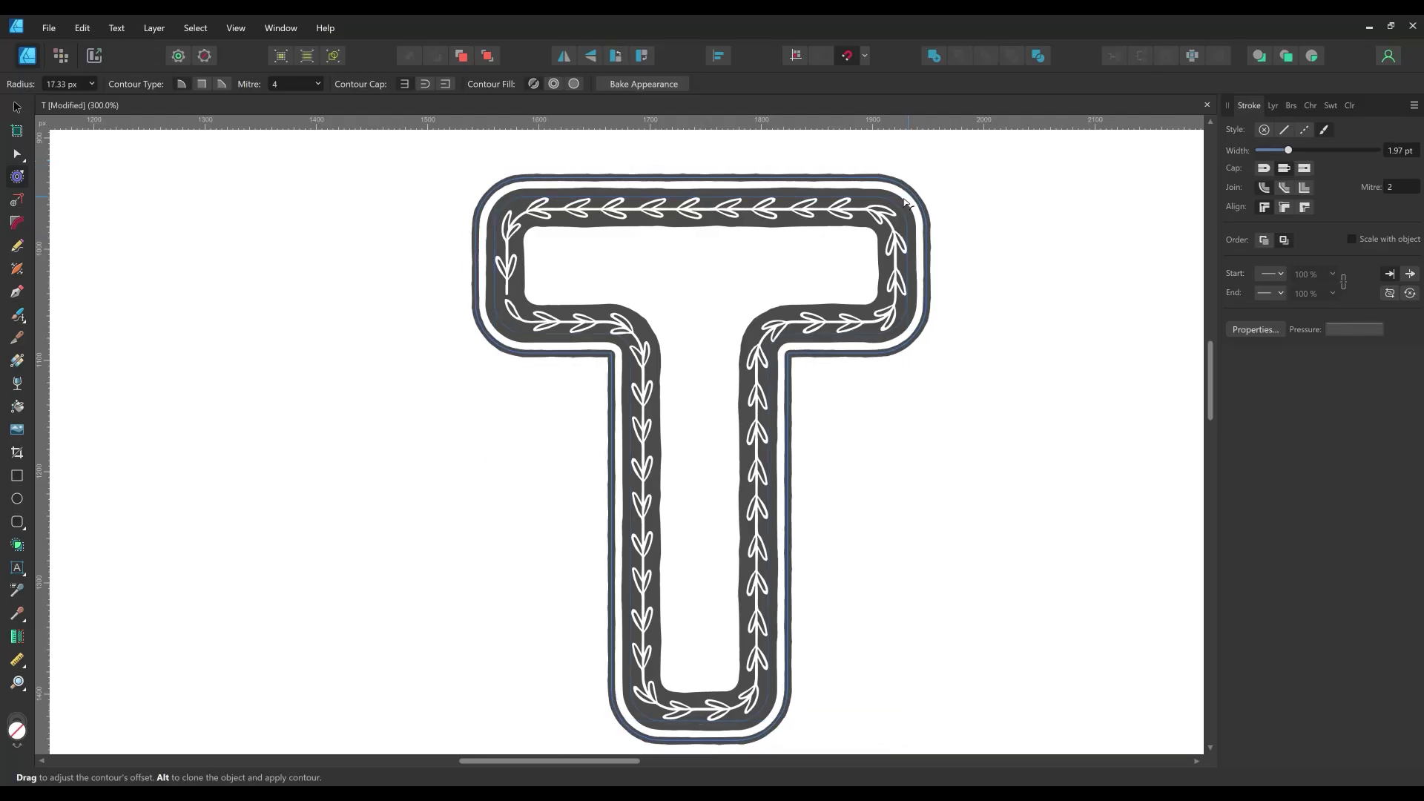
click(1036, 355)
drag(1075, 308, 1067, 294)
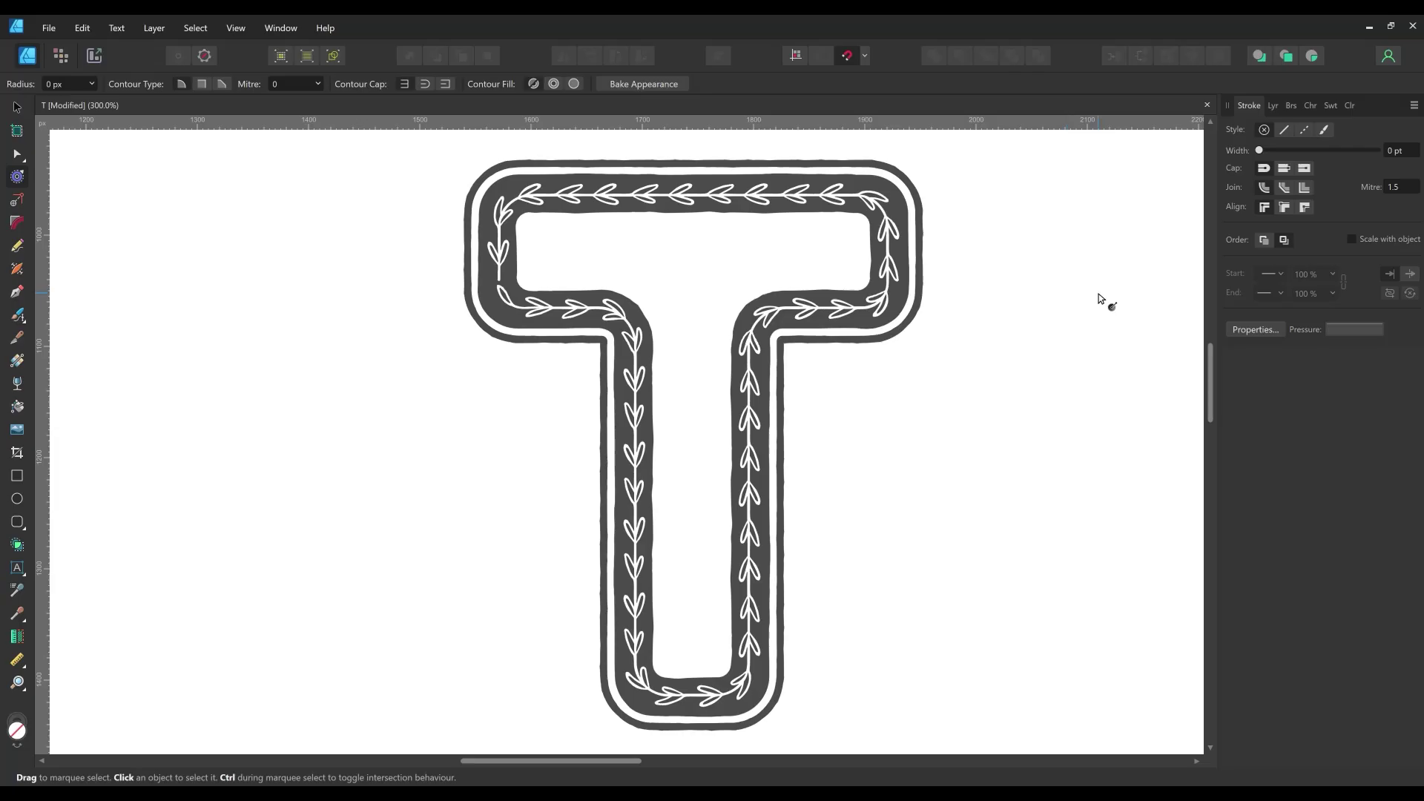
- Pick the Fineliner_Asterisk_Anti-stretch brush from the Fineliner Vector Brushes for painting with the Vector Brush
click(1290, 105)
click(1313, 145)
click(1327, 376)
scroll(1418, 472, down, 5)
scroll(1413, 476, down, 3)
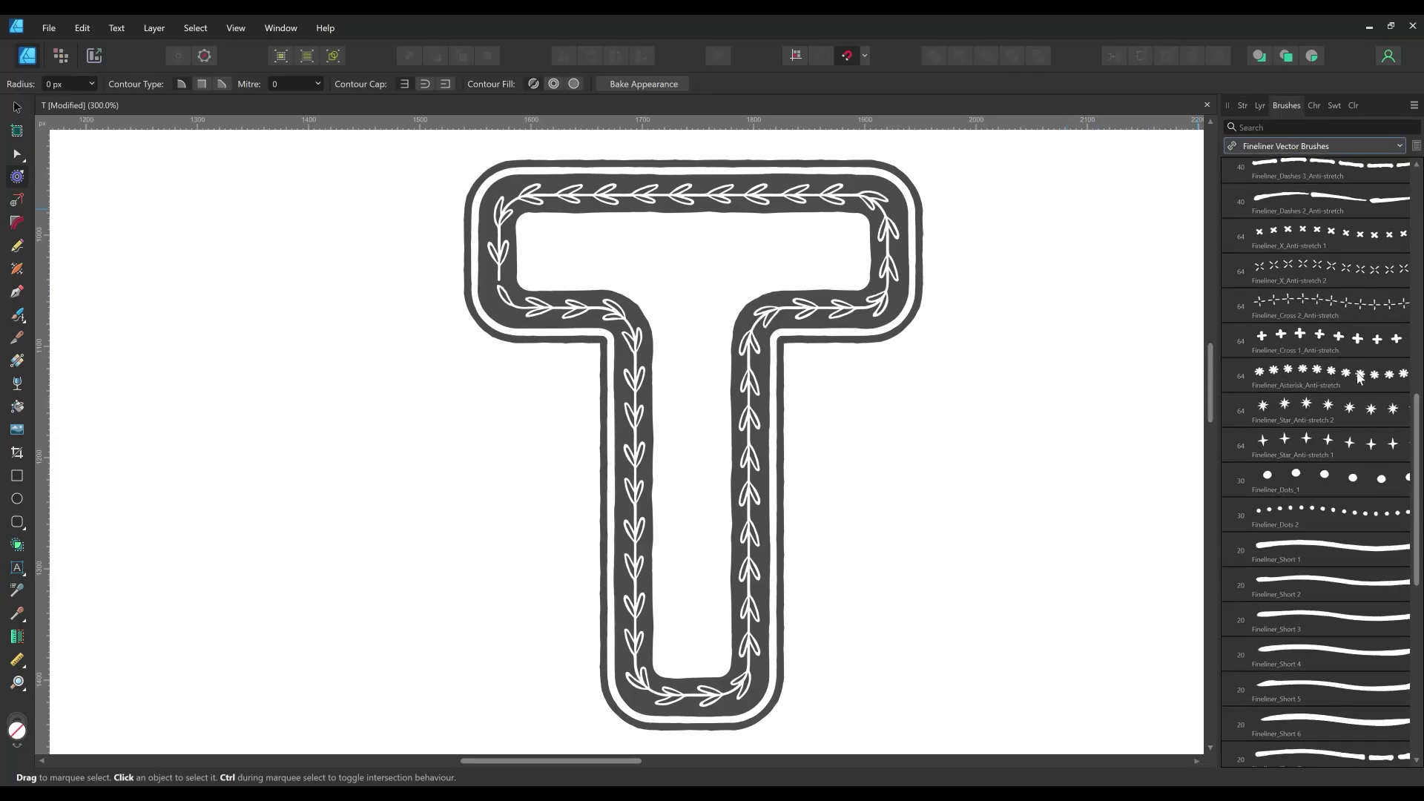
click(17, 314)
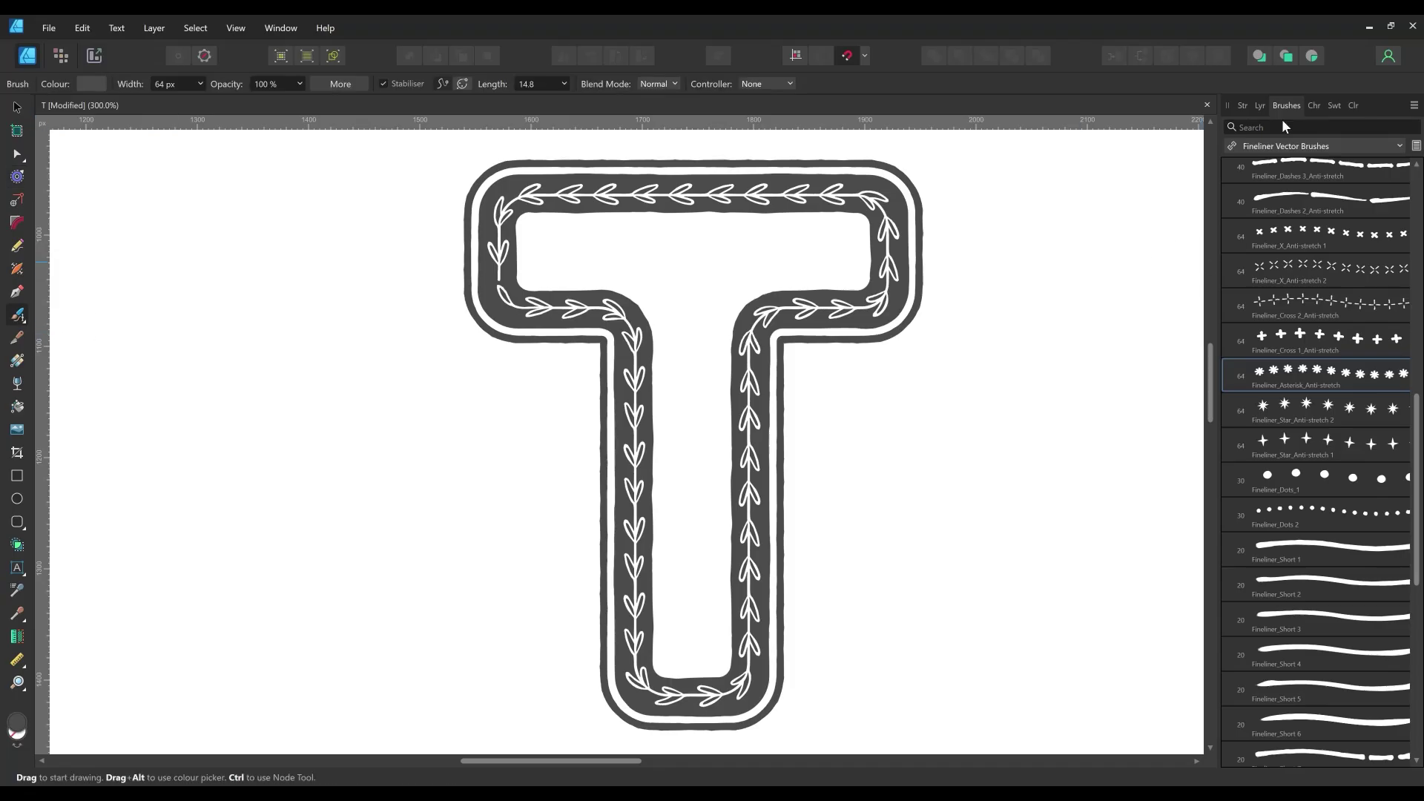
- Paint a horizontal row of asterisks across the T's crossbar and a vertical row down its stem with a brush about 41.7 px wide
click(1353, 105)
click(1243, 105)
key([)
drag(548, 250, 842, 256)
drag(685, 296, 687, 639)
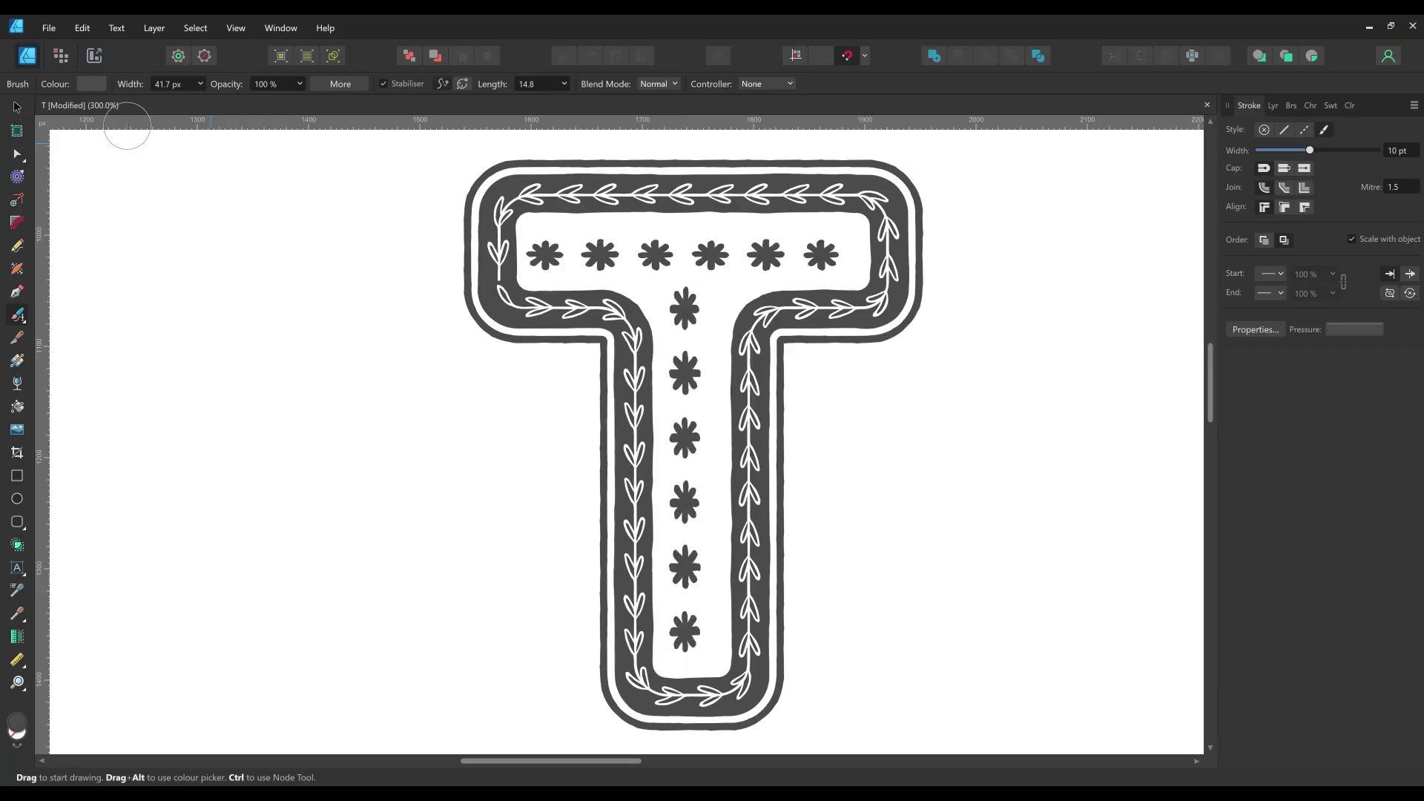
- Extend the vertical asterisk row slightly upward and shift both rows to centre them inside the T
click(17, 153)
drag(686, 300, 686, 290)
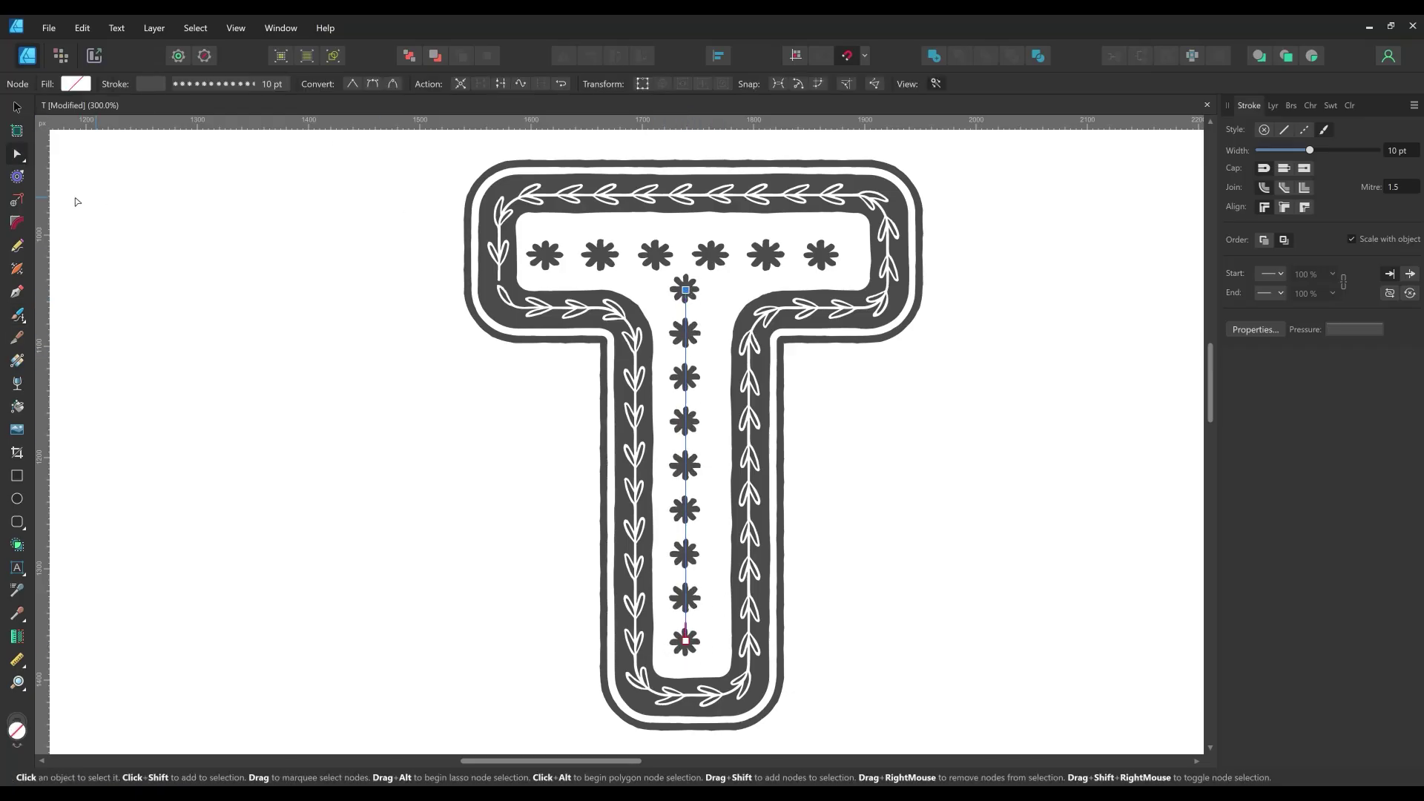
click(17, 106)
drag(689, 339, 695, 349)
drag(765, 258, 777, 259)
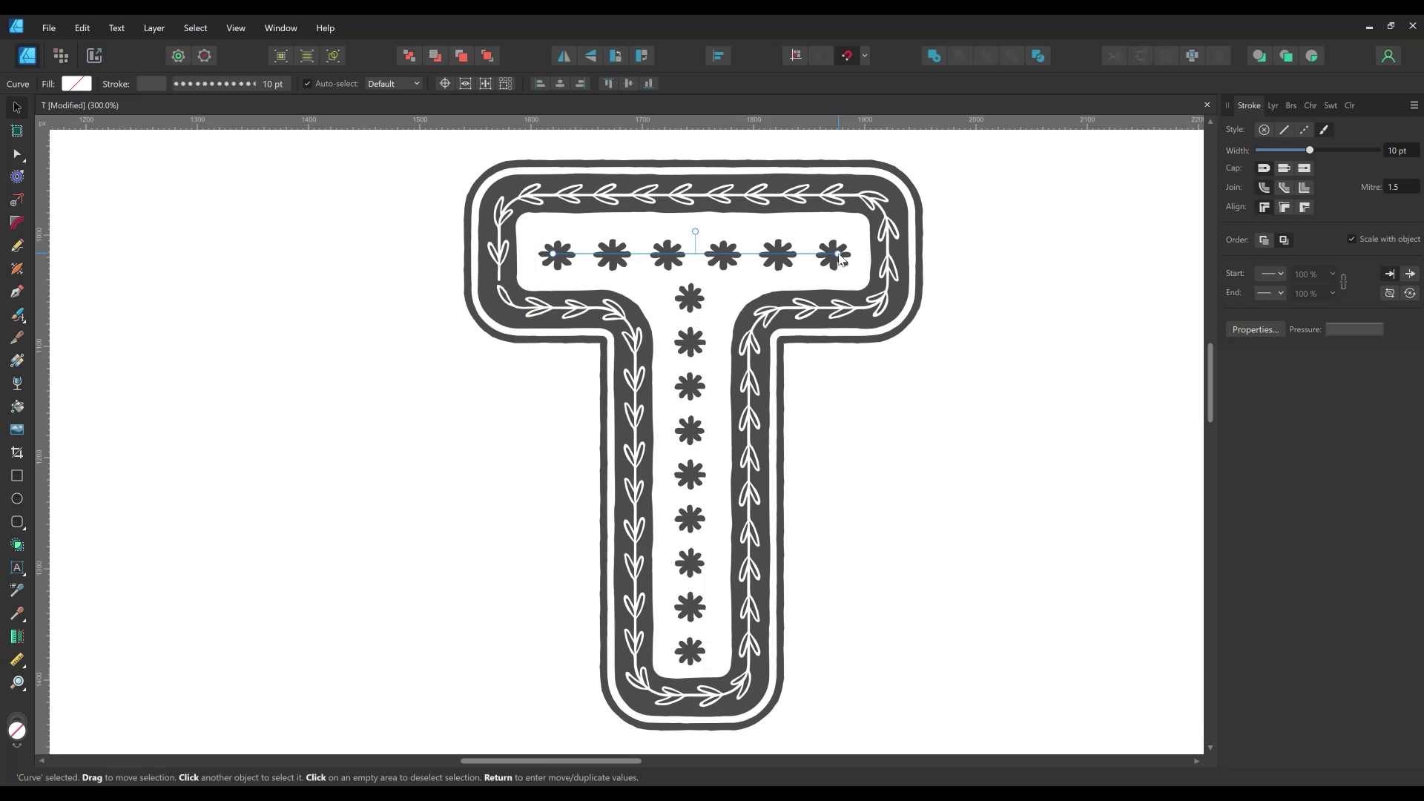
- Shorten the horizontal asterisk row slightly at both ends to fit the crossbar
key(a)
drag(552, 254, 561, 254)
drag(833, 254, 825, 254)
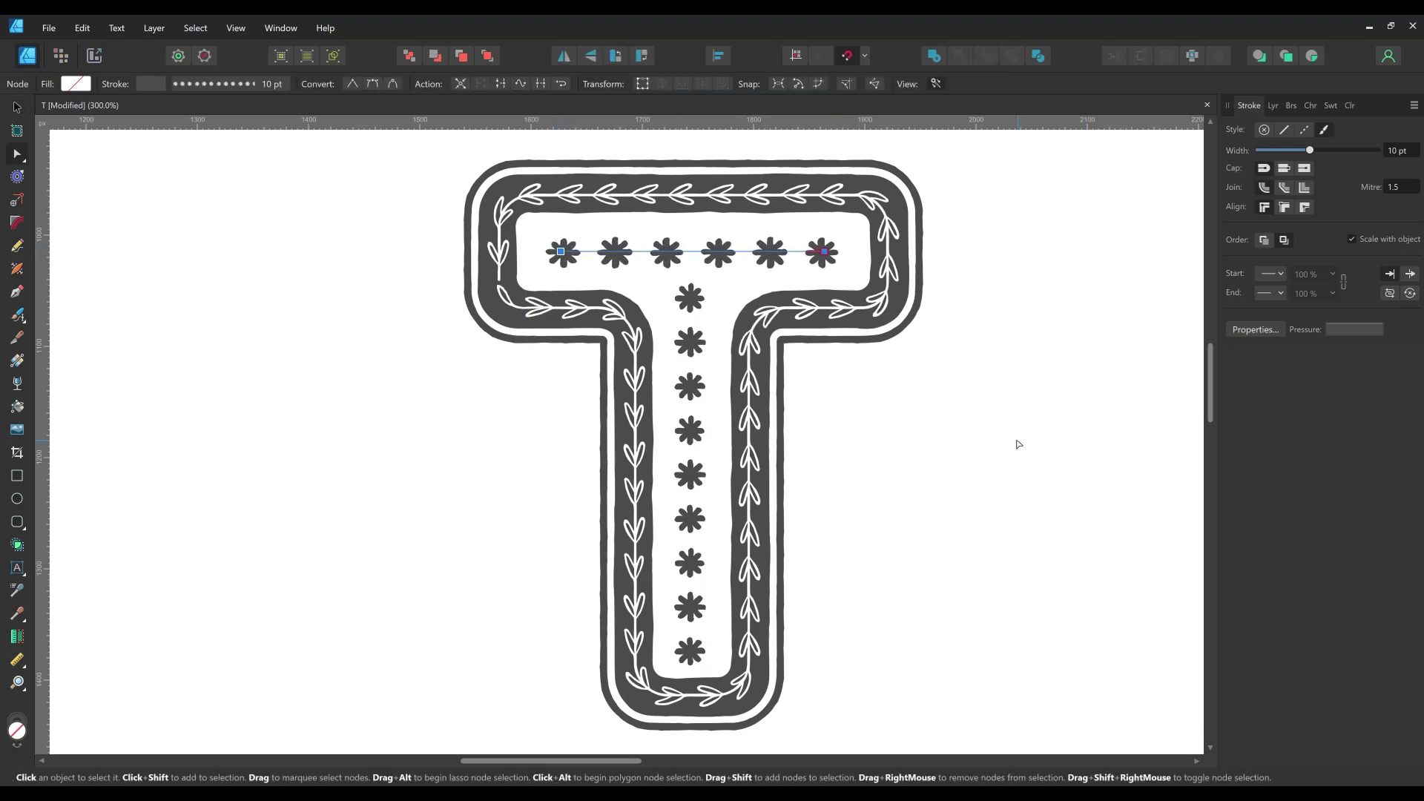
click(700, 343)
click(912, 448)
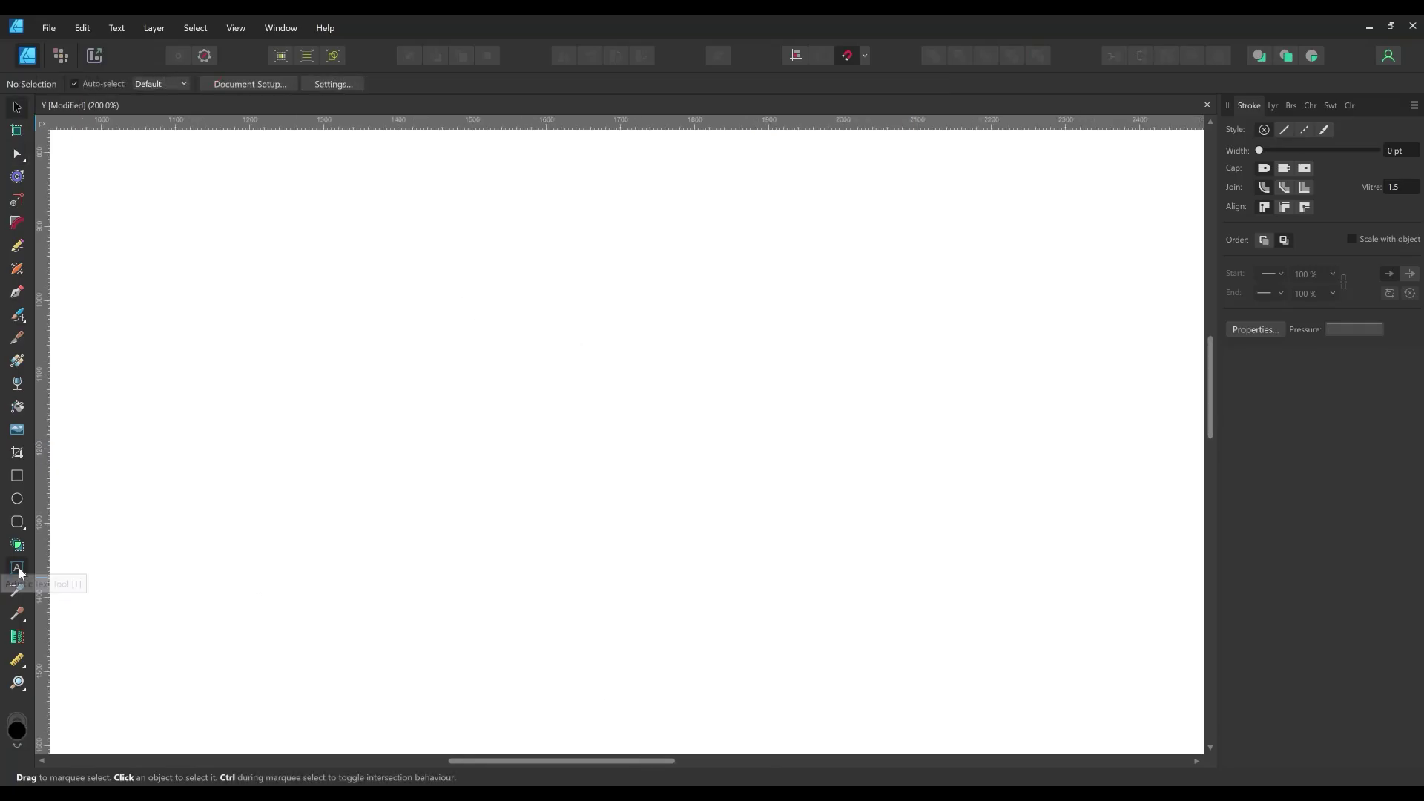
- Create a large letter Y as art text in Big John and convert it to curves
click(17, 567)
drag(489, 265, 818, 611)
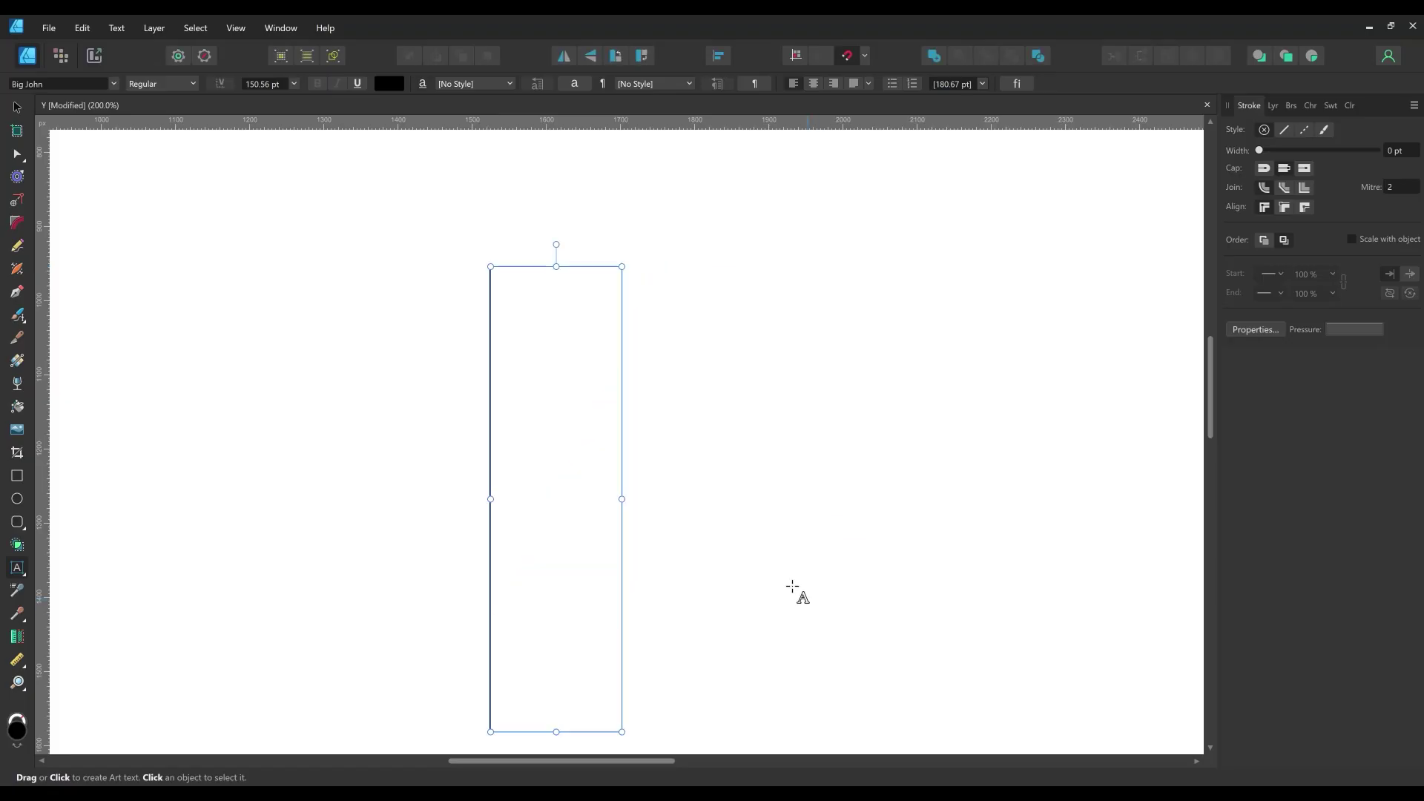
text(Y)
key(Escape)
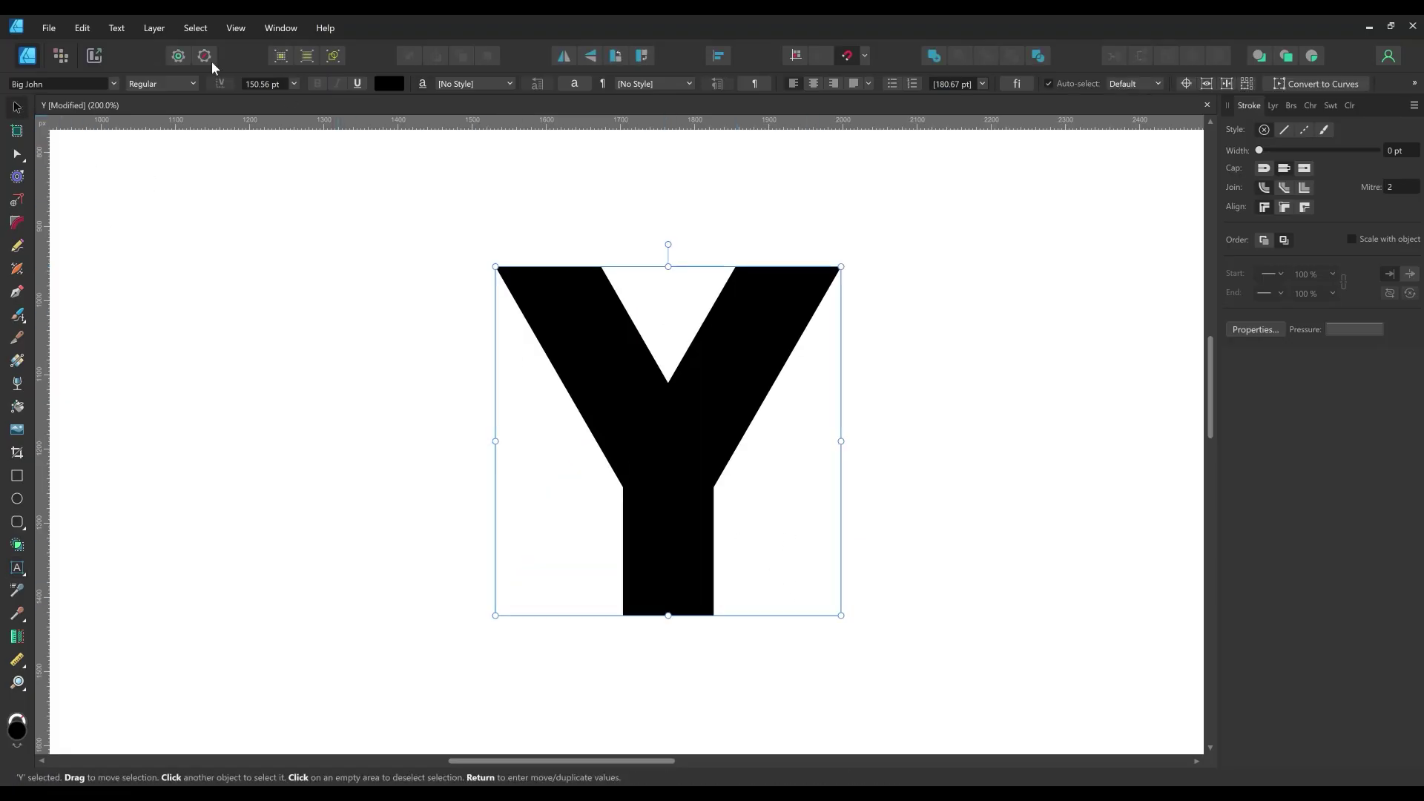
click(155, 28)
click(97, 401)
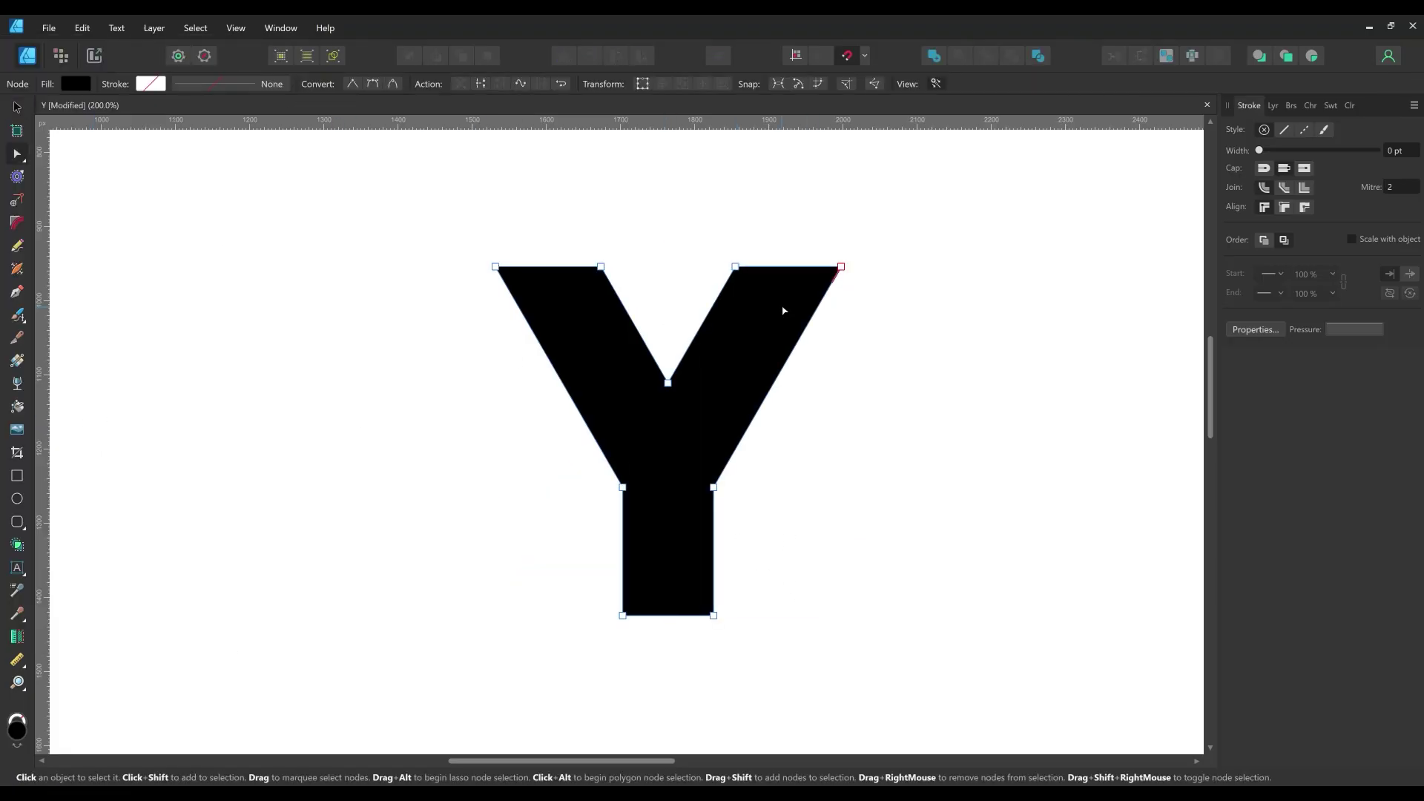
- Apply the Dense Charcoal (for closed curves) brush from Dry Media to the Y's outline and set its width to 9 pt
click(1292, 106)
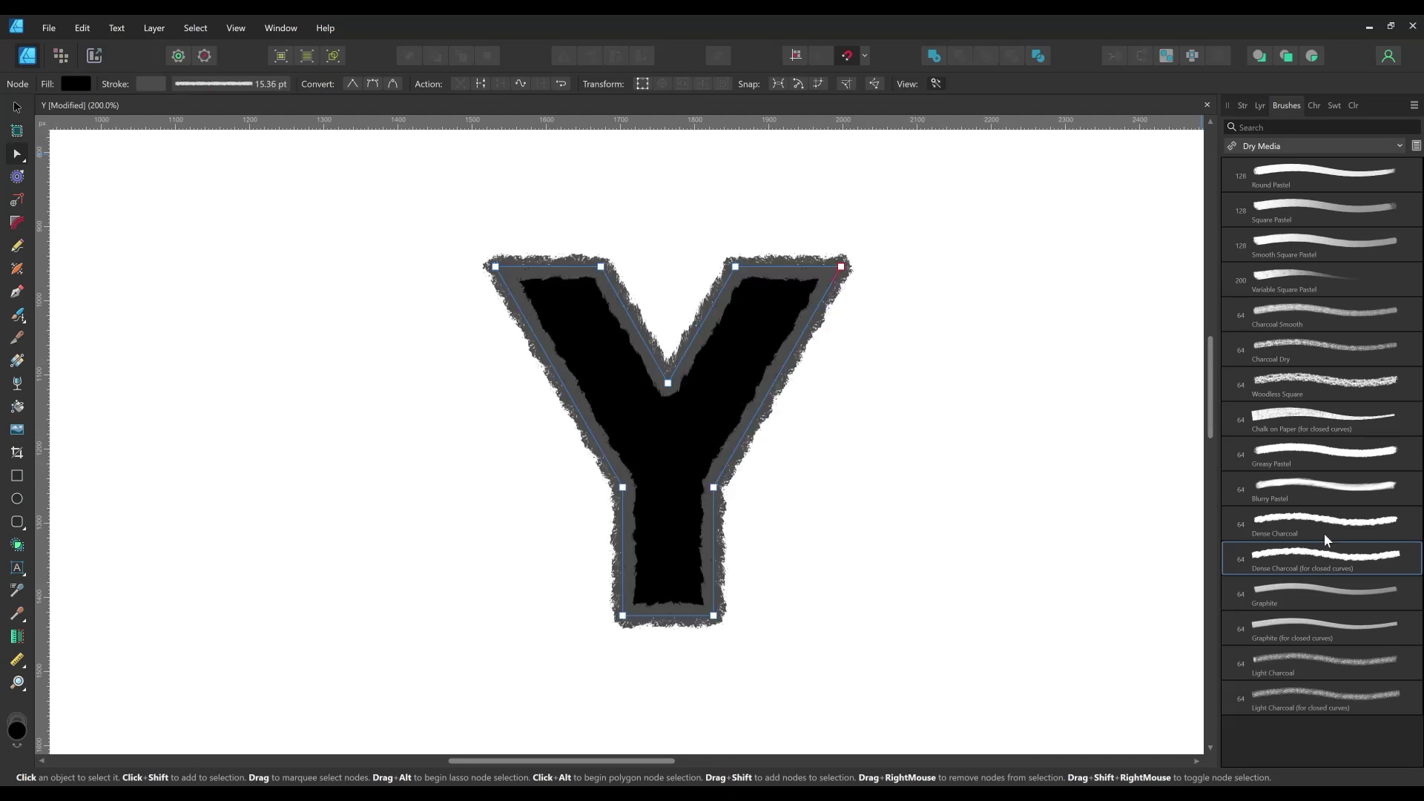
click(1244, 106)
click(1405, 151)
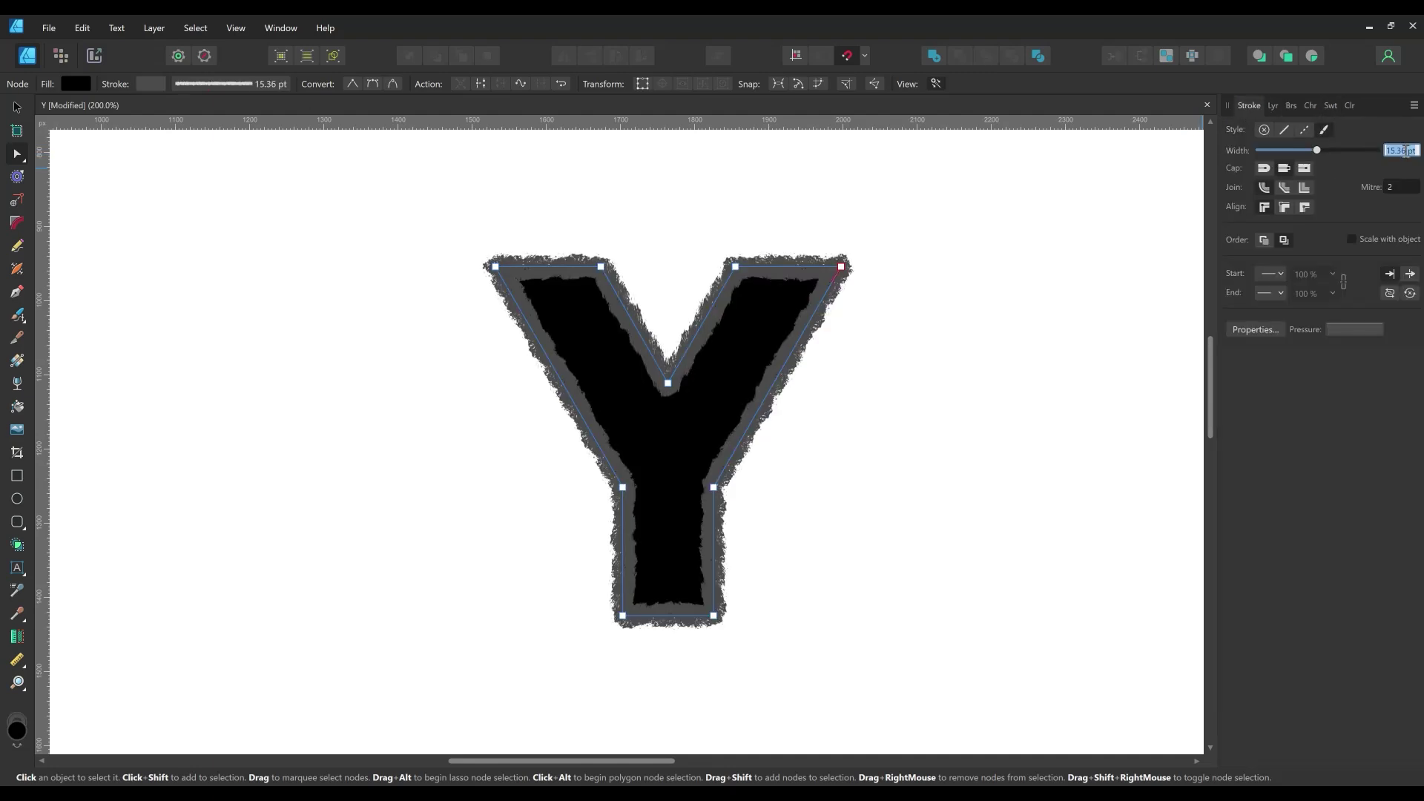
text(9)
key(Return)
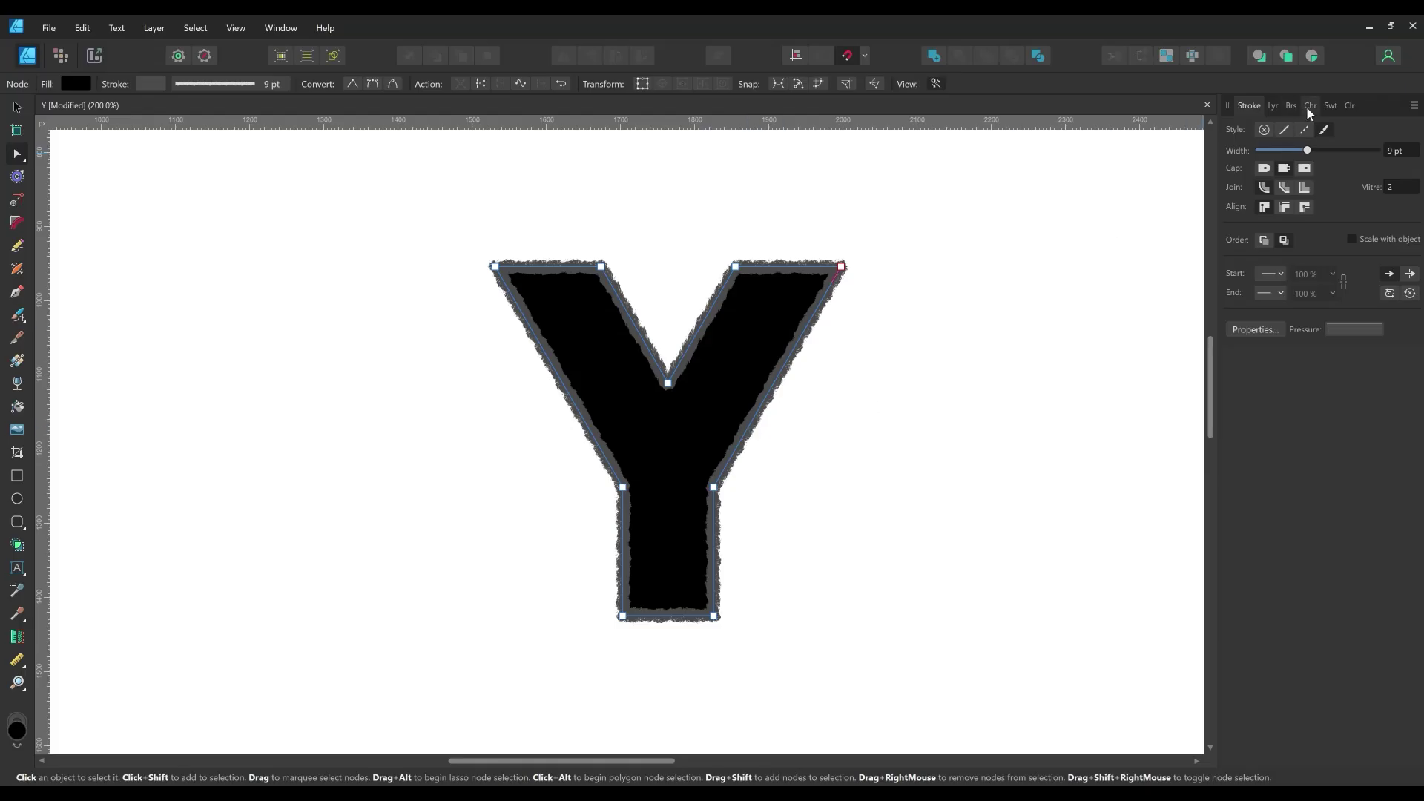
- Remove the fill from the Y curve, leaving only the charcoal outline
click(1330, 106)
click(1238, 152)
scroll(775, 460, up, 3)
drag(775, 459, 1009, 496)
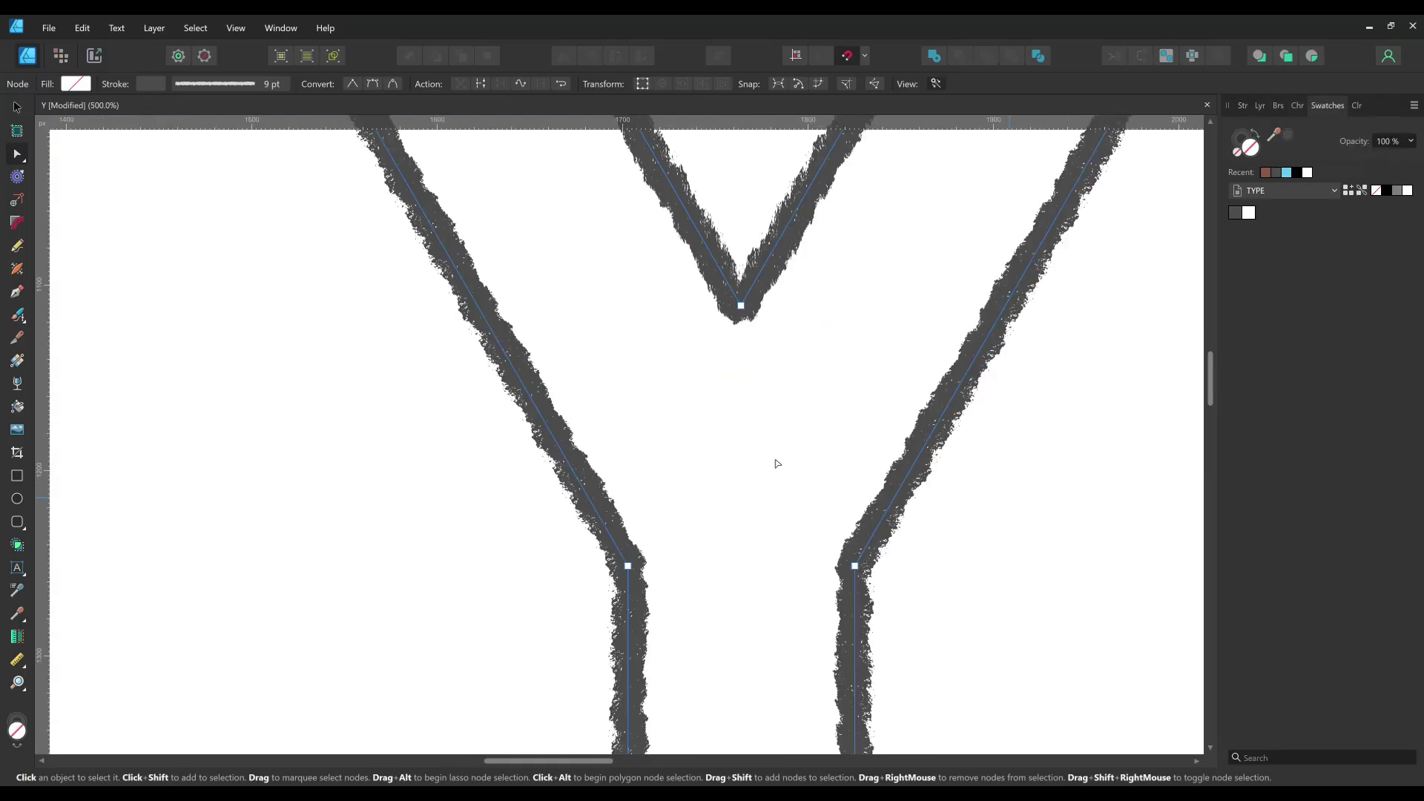
- Round the inner V corner between the Y's arms with the Corner tool to a radius of about 11 px
drag(765, 306, 635, 623)
click(613, 624)
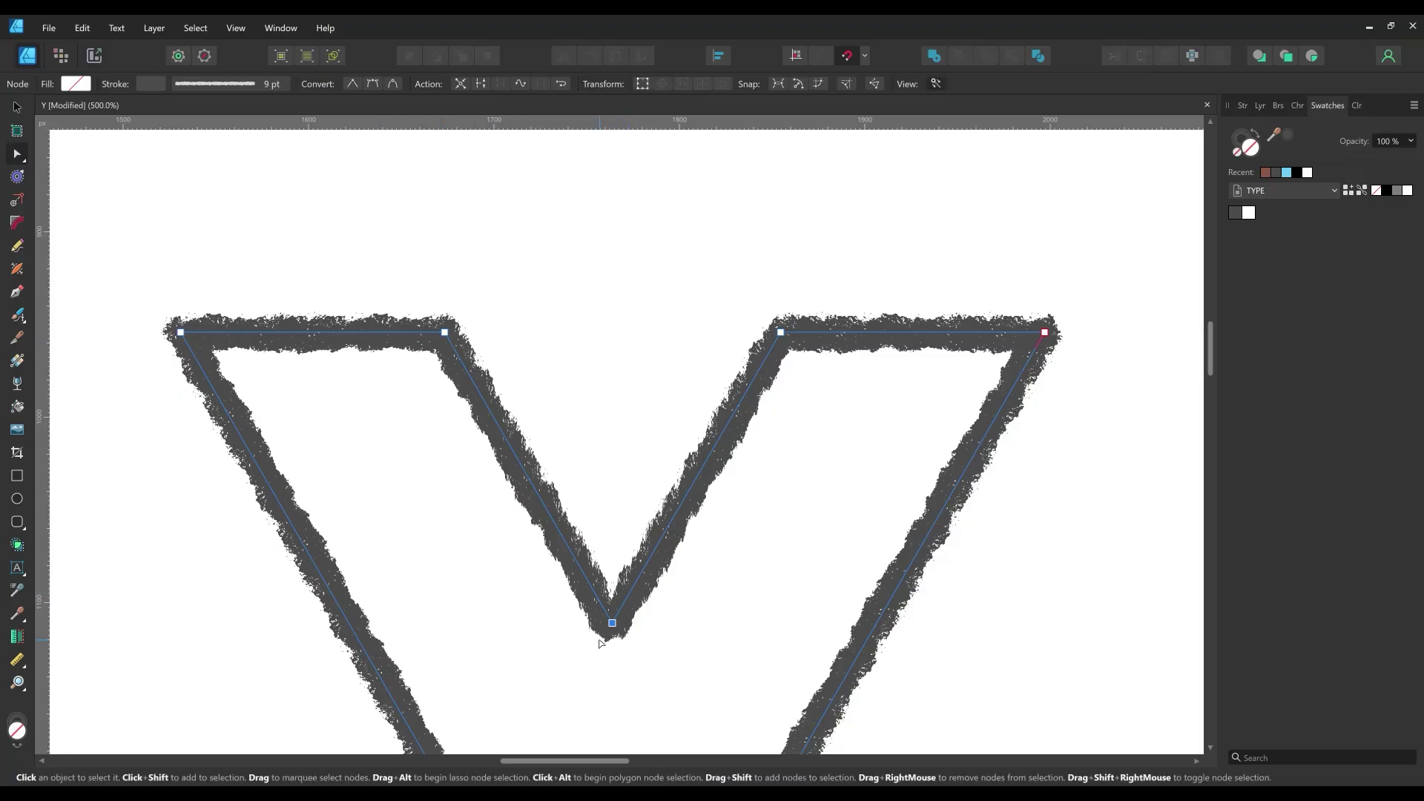
click(16, 177)
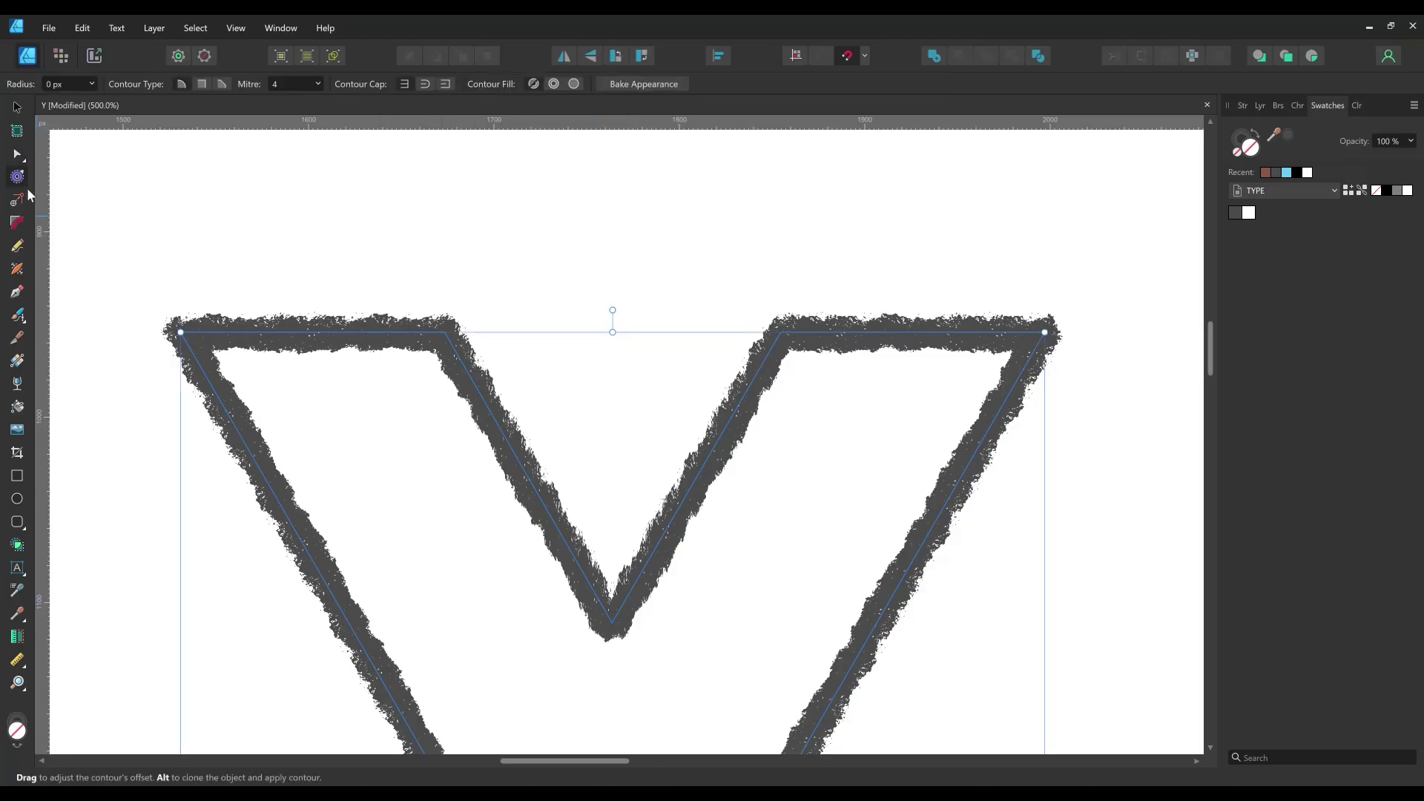
click(16, 223)
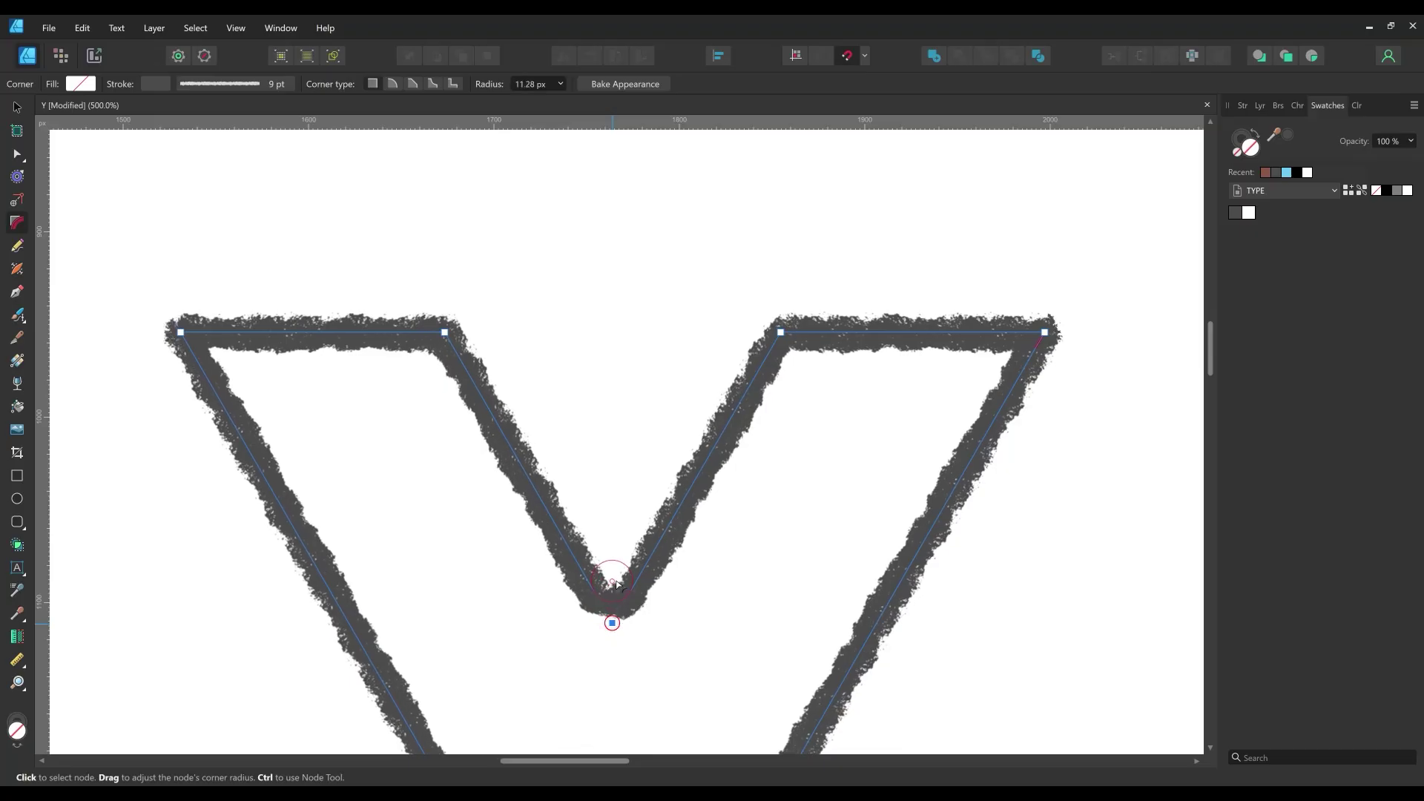
key(v)
key(ctrl+2)
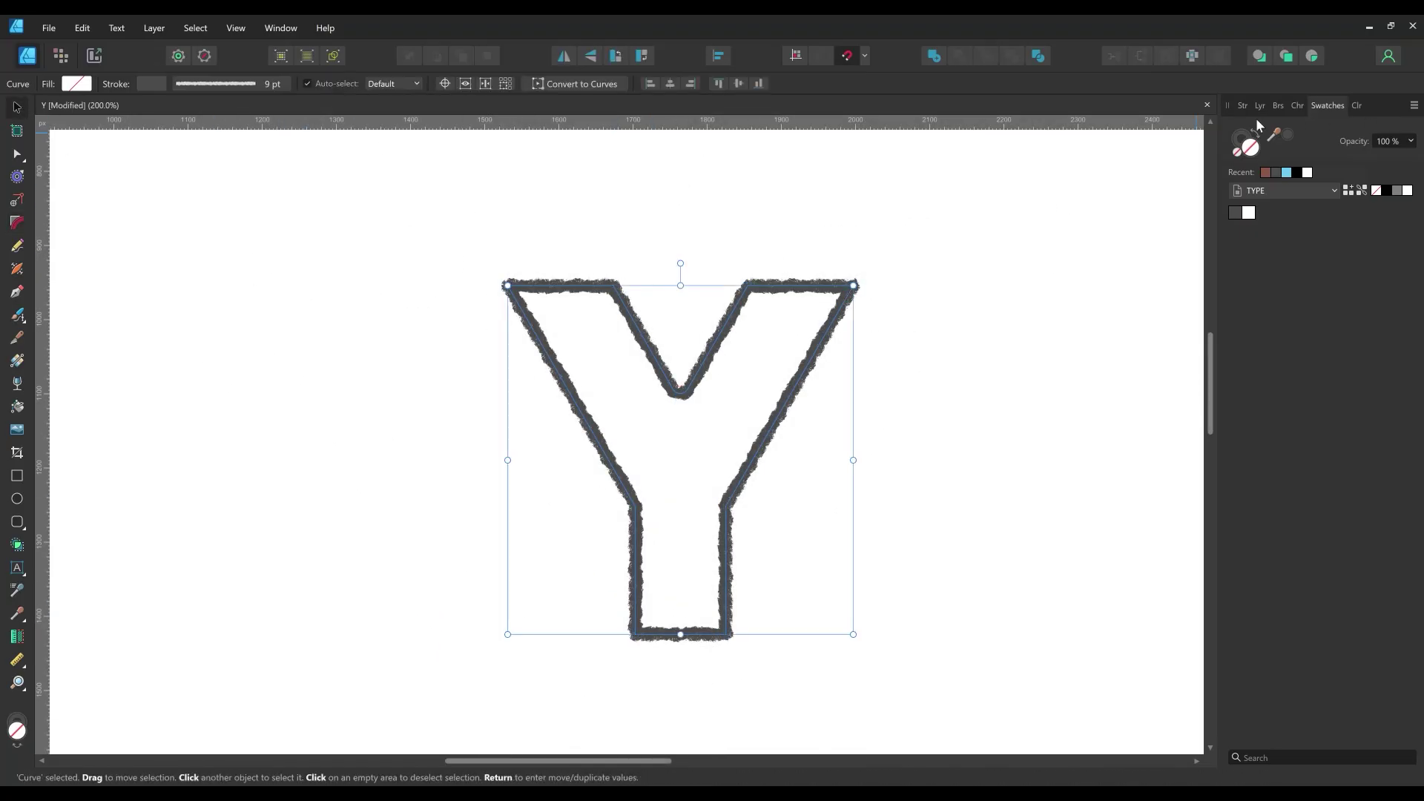
- Duplicate the Y outline curve, swap the lower copy's stroke and fill to make it solid grey, and remove its line style
click(1259, 106)
right_click(1318, 153)
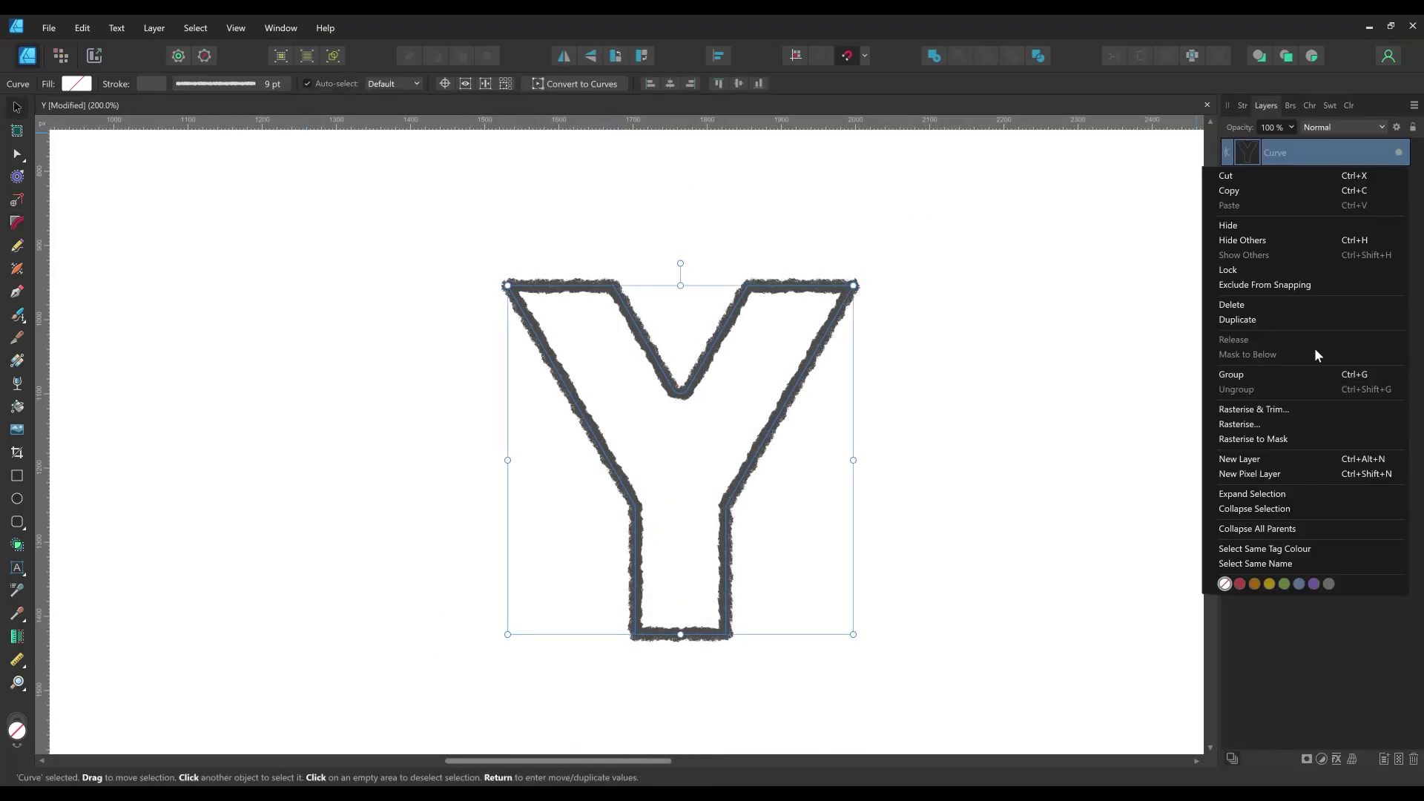
click(1313, 320)
click(1305, 181)
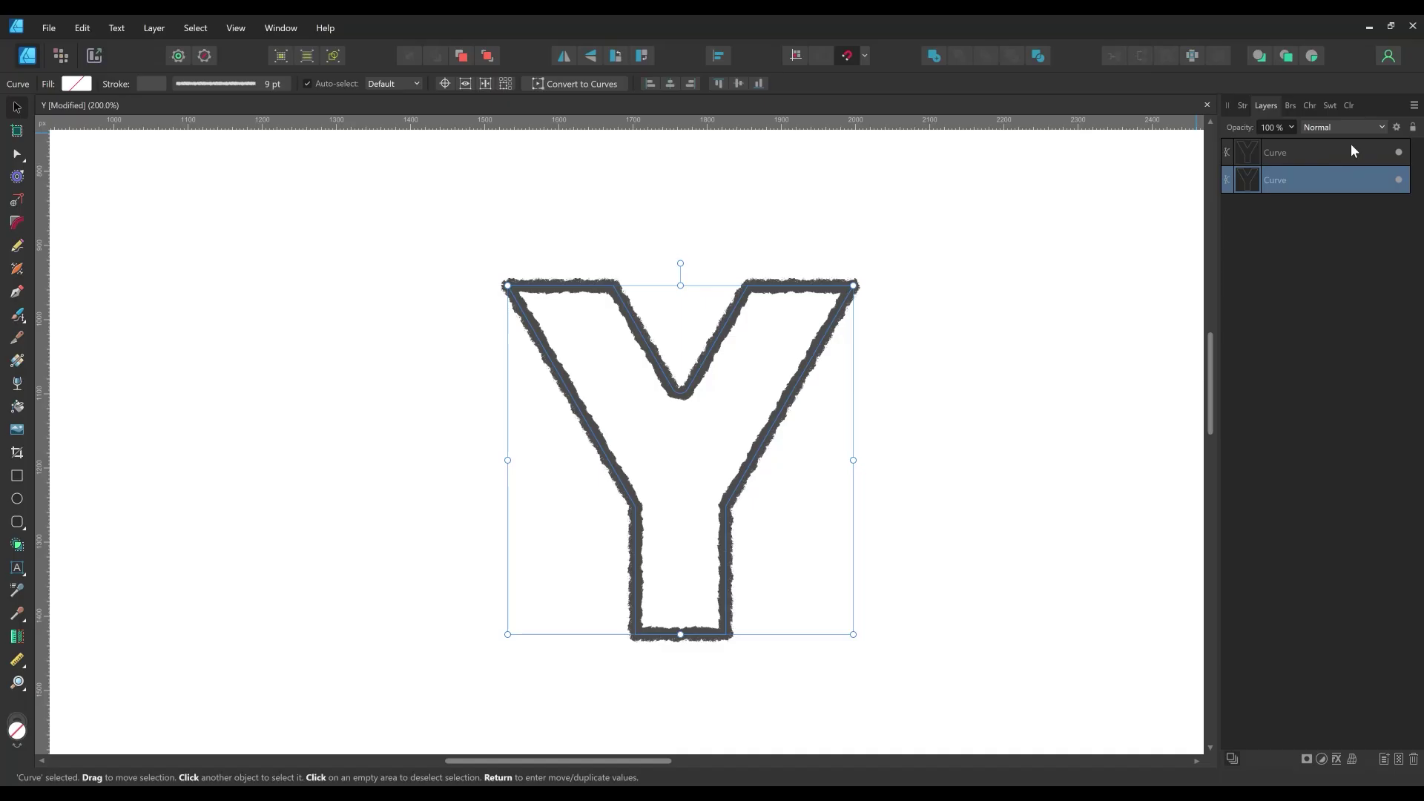
click(1332, 106)
click(1237, 153)
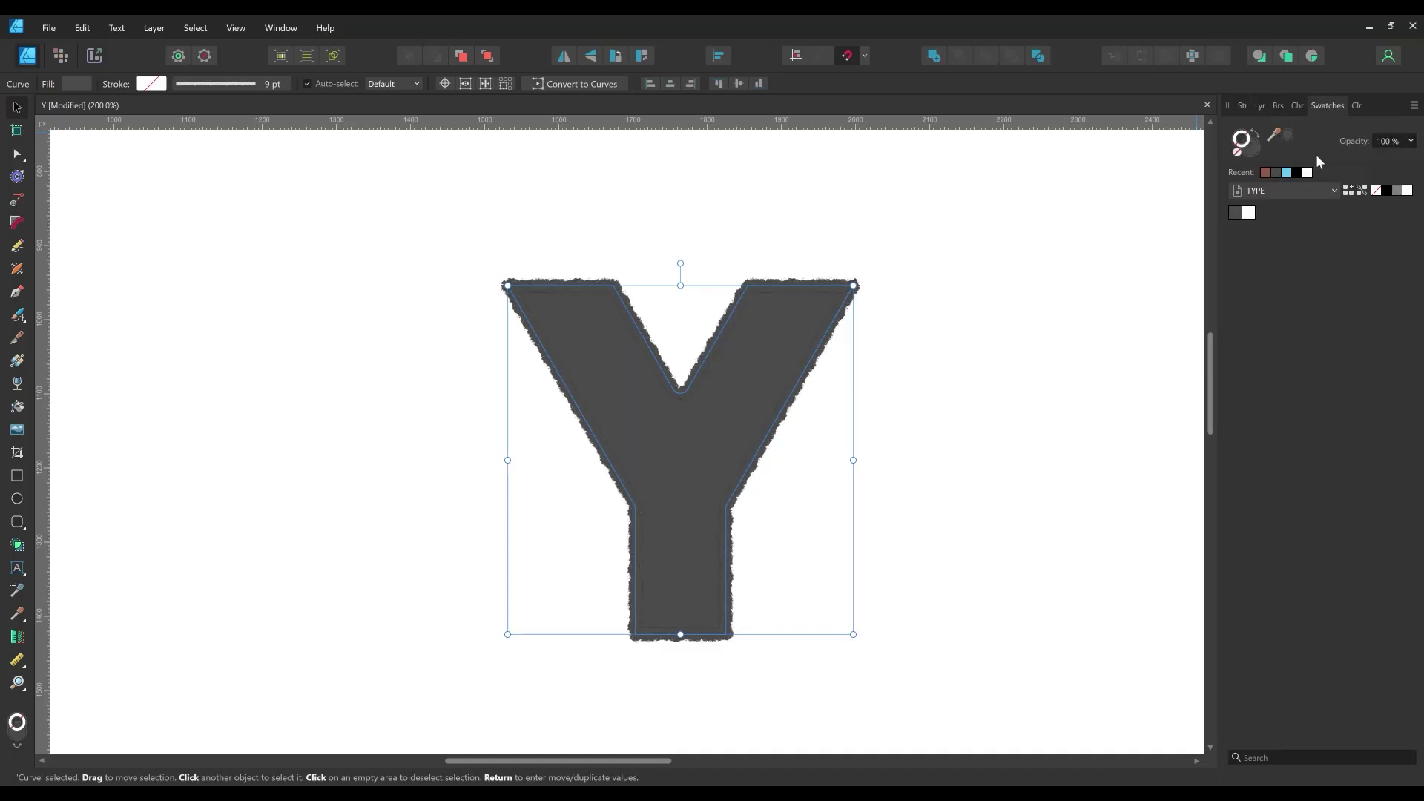
click(1260, 106)
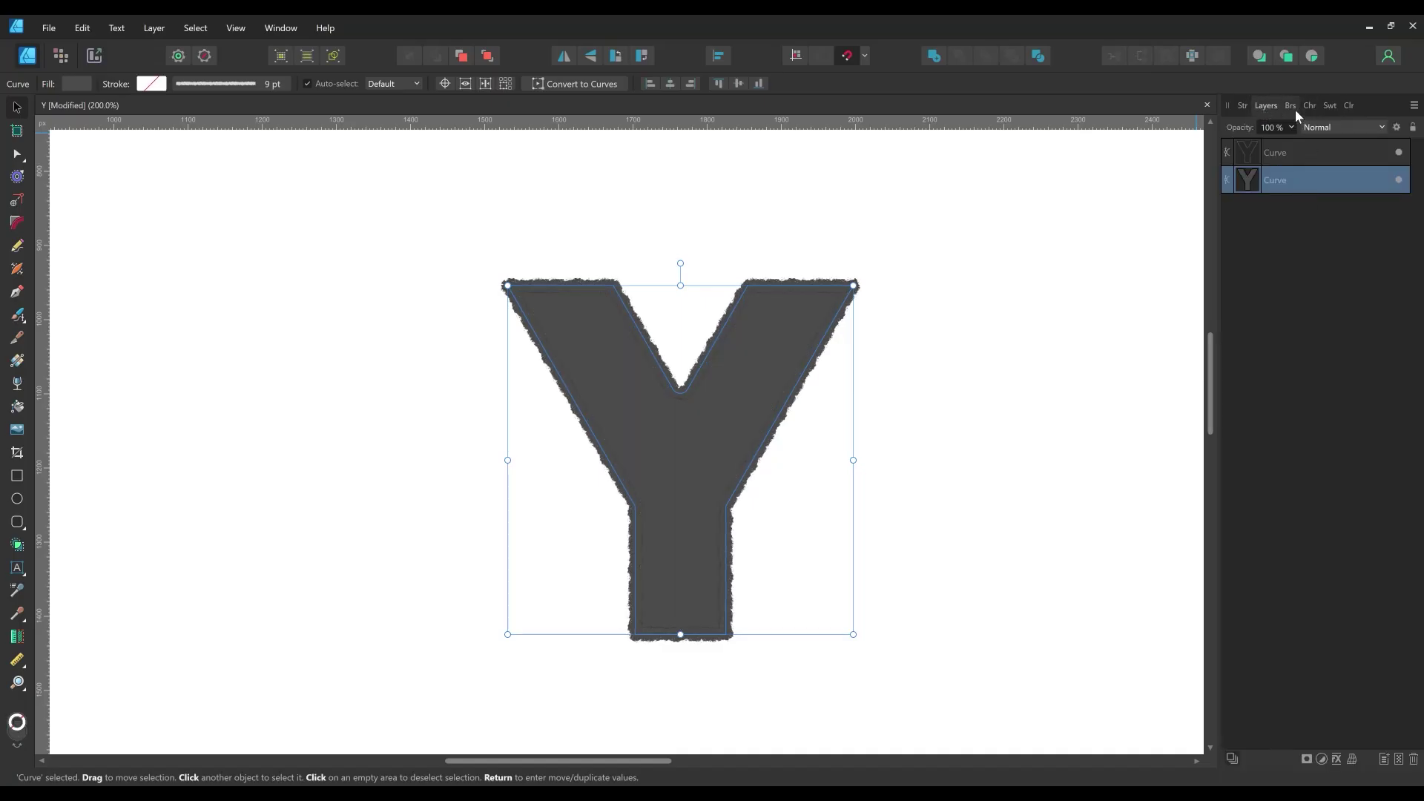
click(1248, 106)
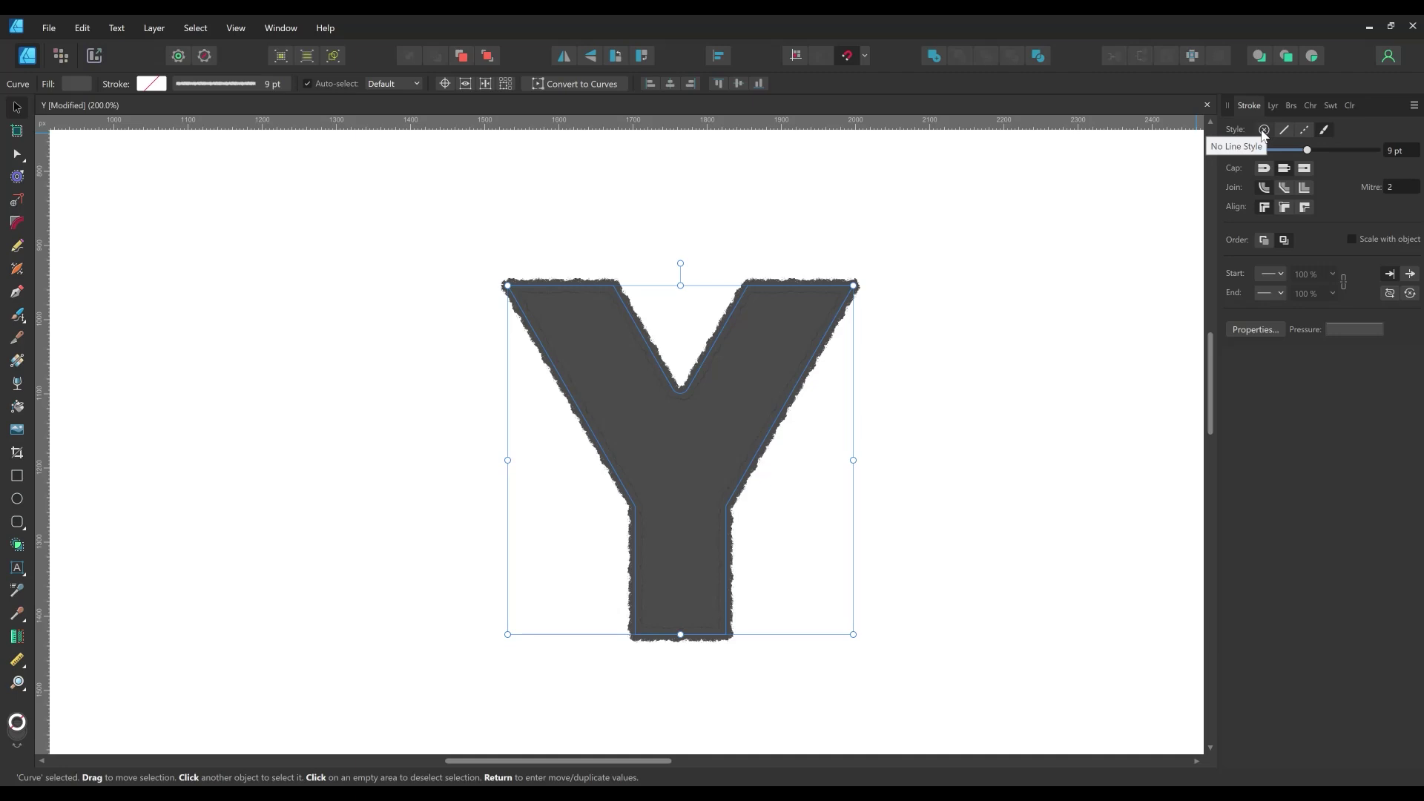
click(1263, 131)
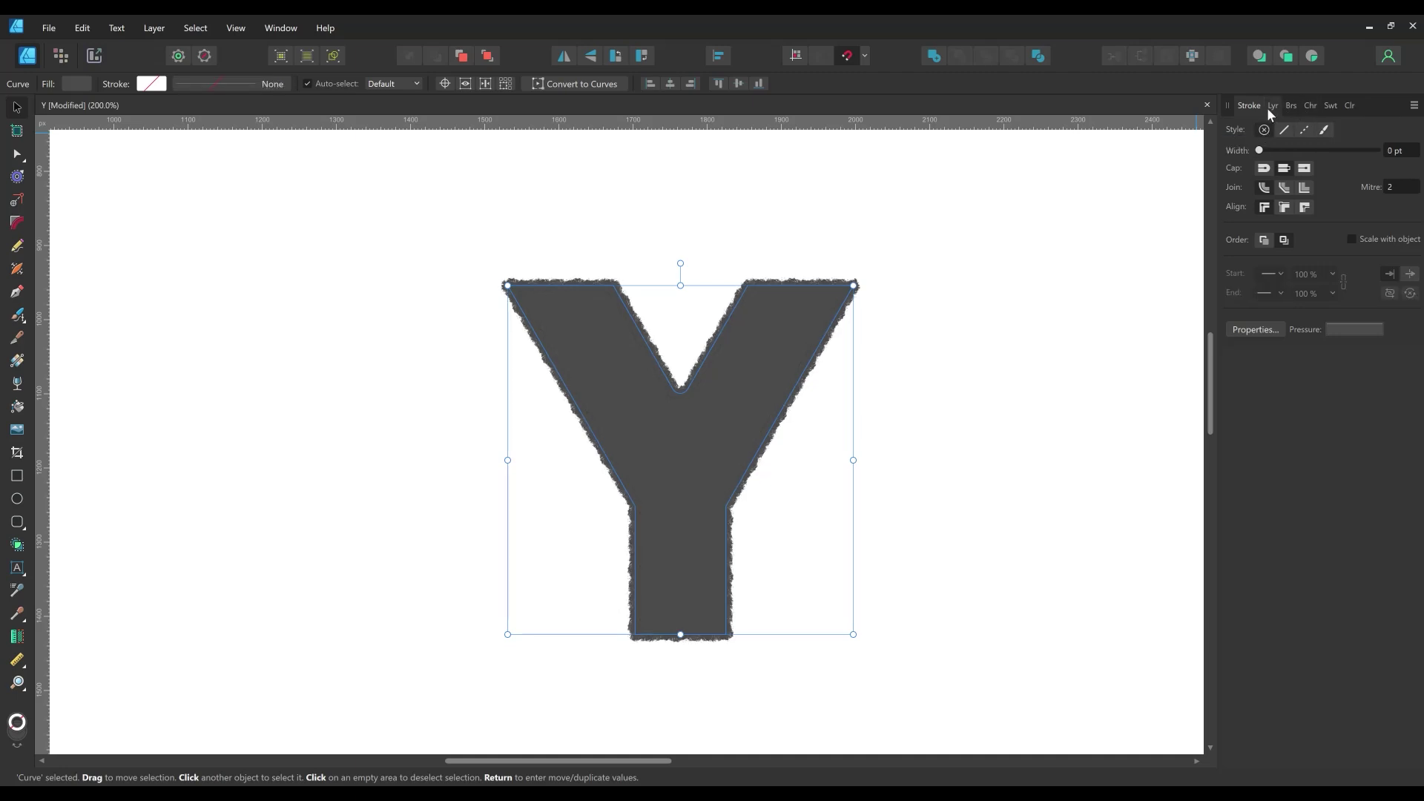
- Duplicate the charcoal-outlined Y again, place one copy at the bottom of the layer stack, and fill it with the same dark grey
click(1270, 106)
click(1328, 155)
right_click(1315, 150)
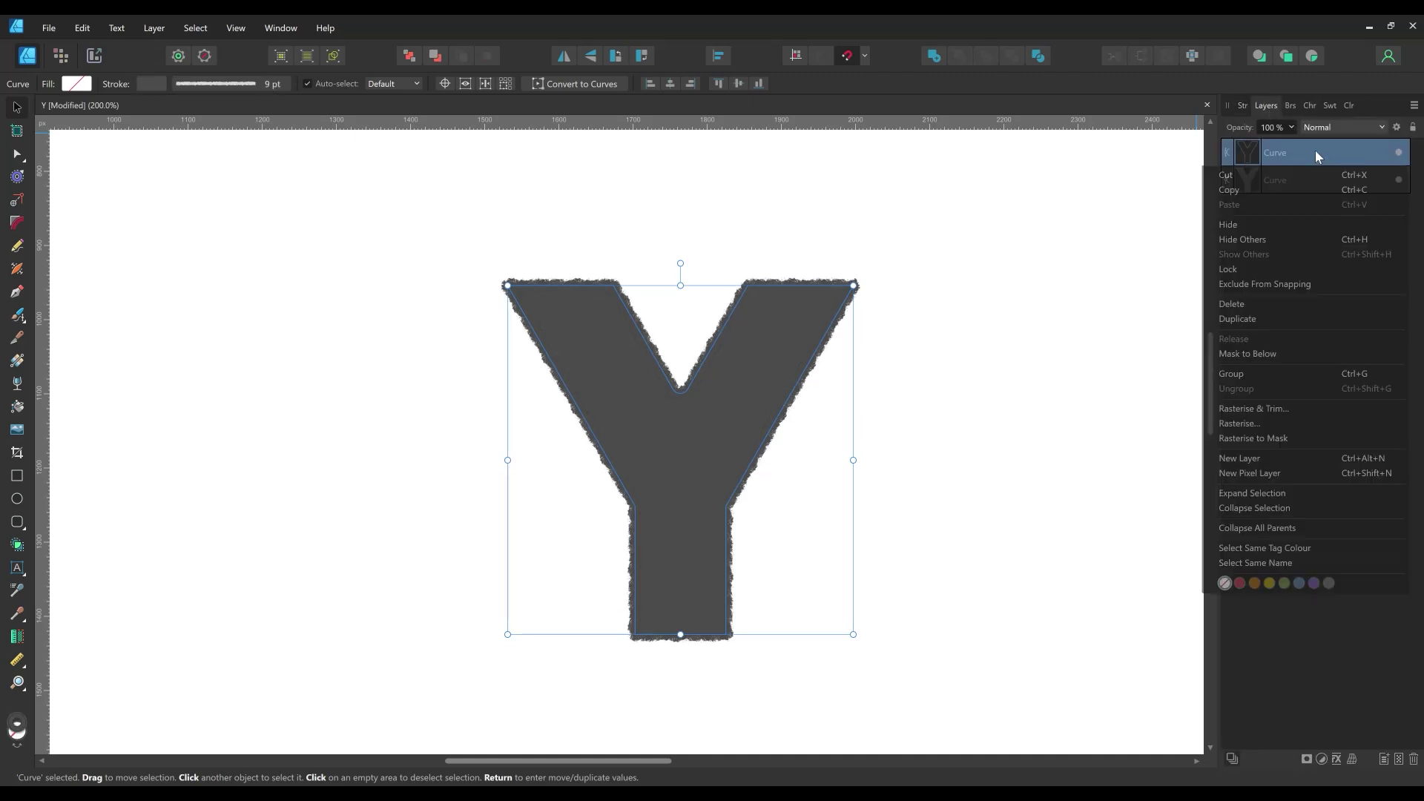
click(1309, 319)
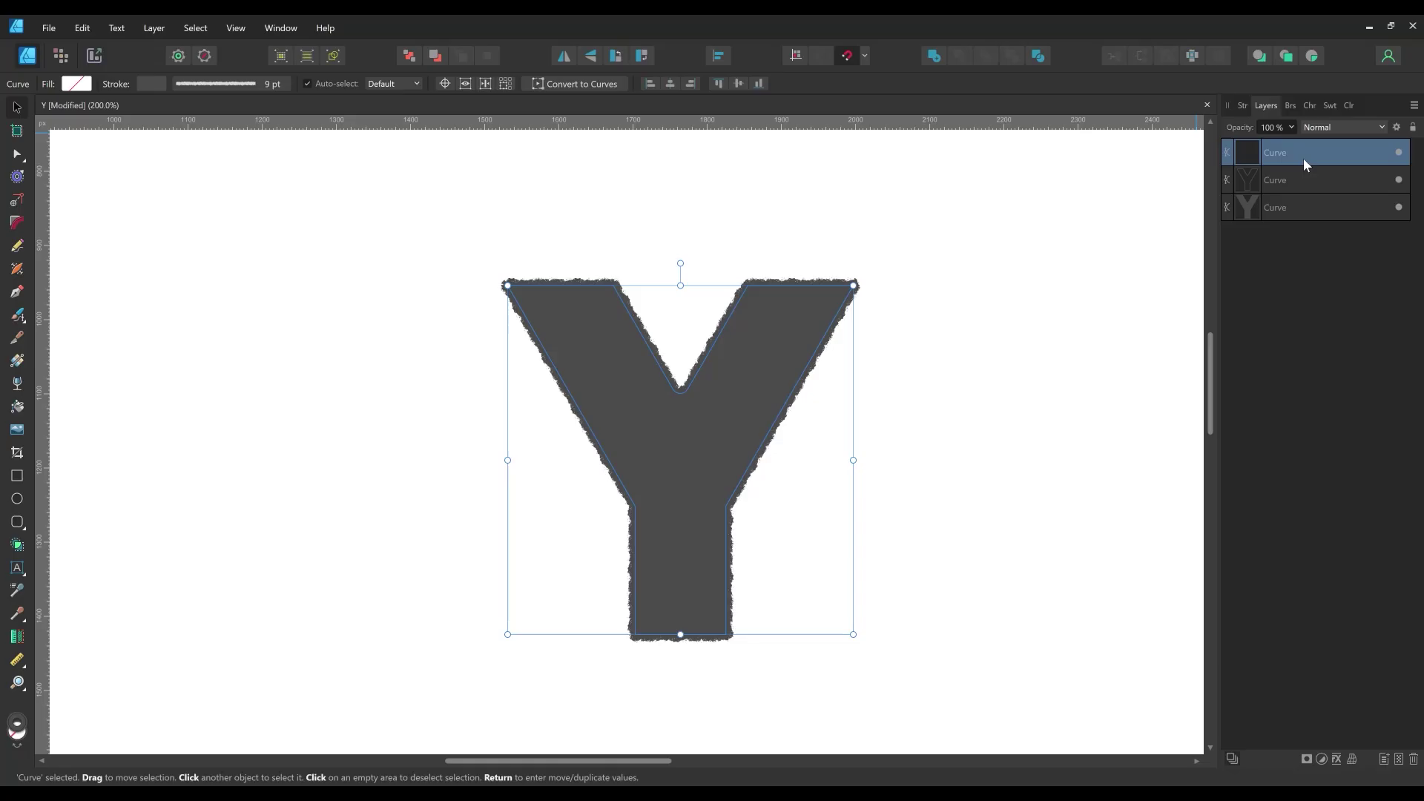
click(1299, 216)
click(1327, 106)
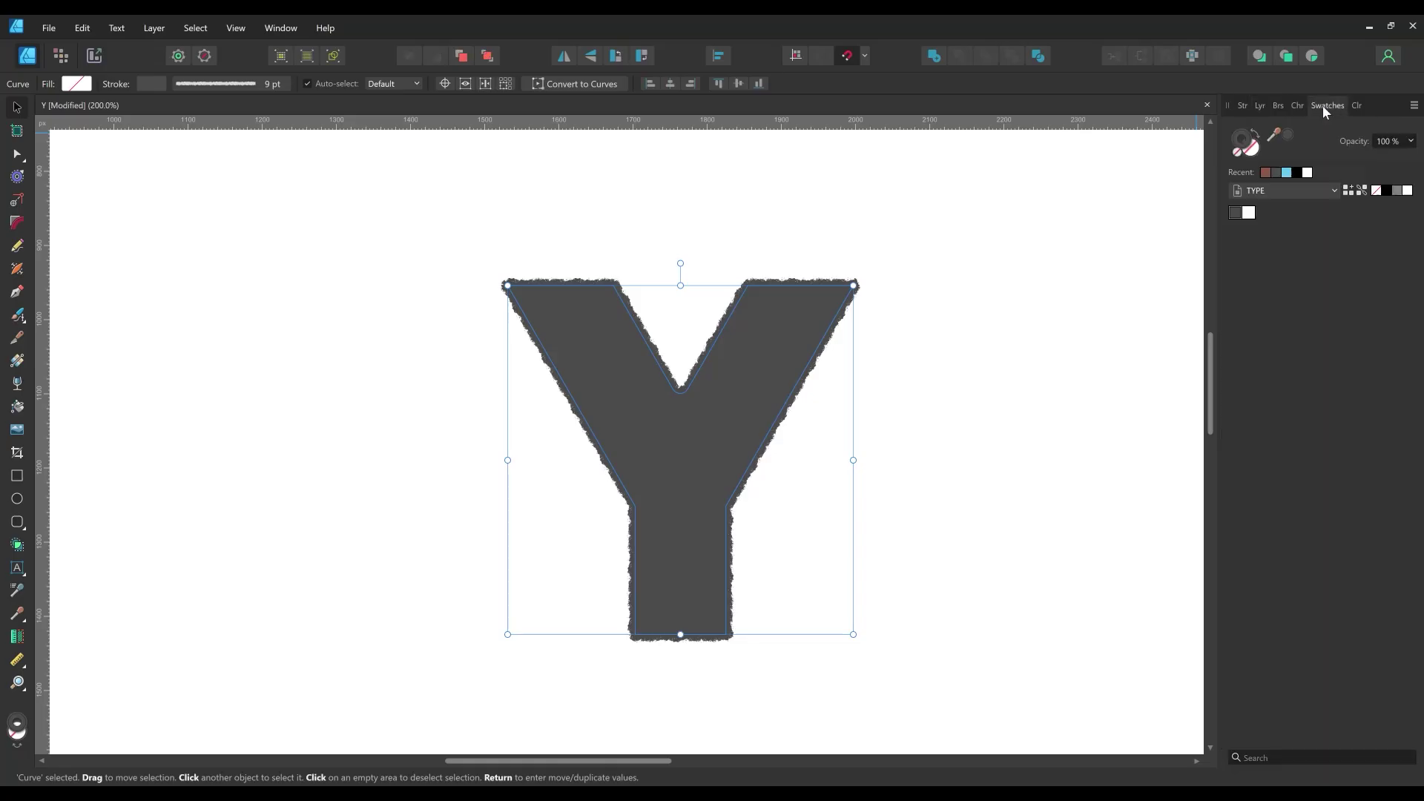
click(1288, 135)
click(1262, 108)
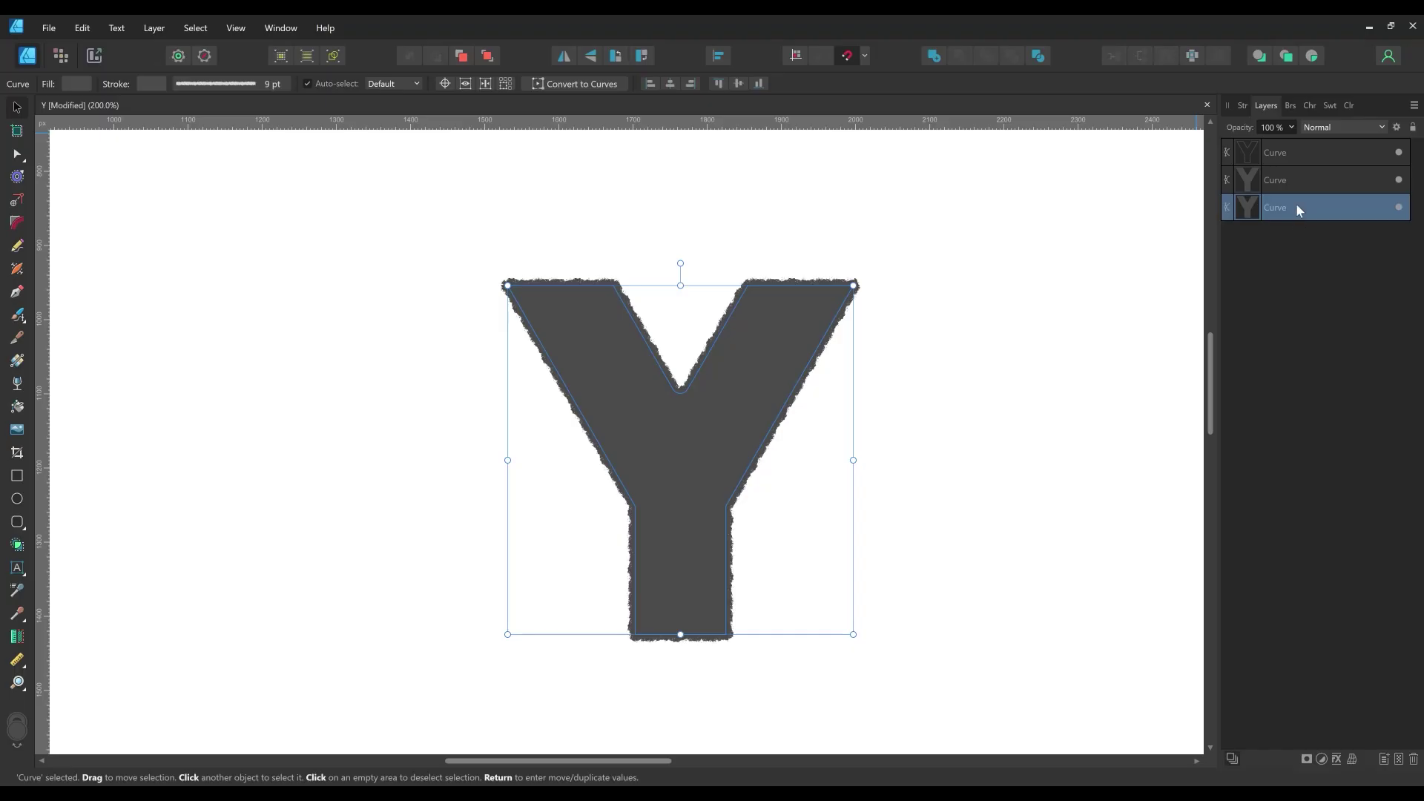
- Move the bottommost filled Y by -45 px horizontally and 45 px vertically
key(Return)
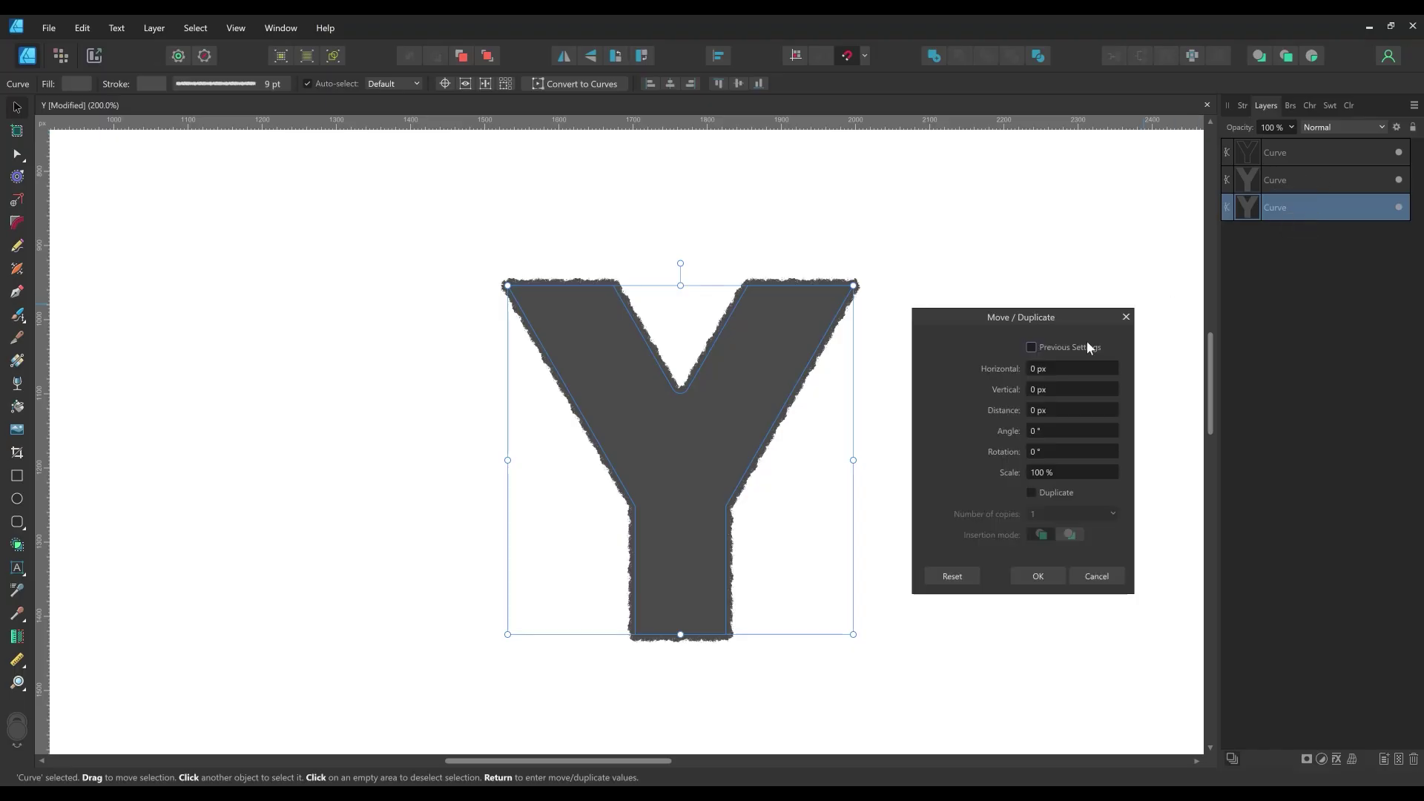
text(-45)
key(Tab)
text(45)
key(Tab)
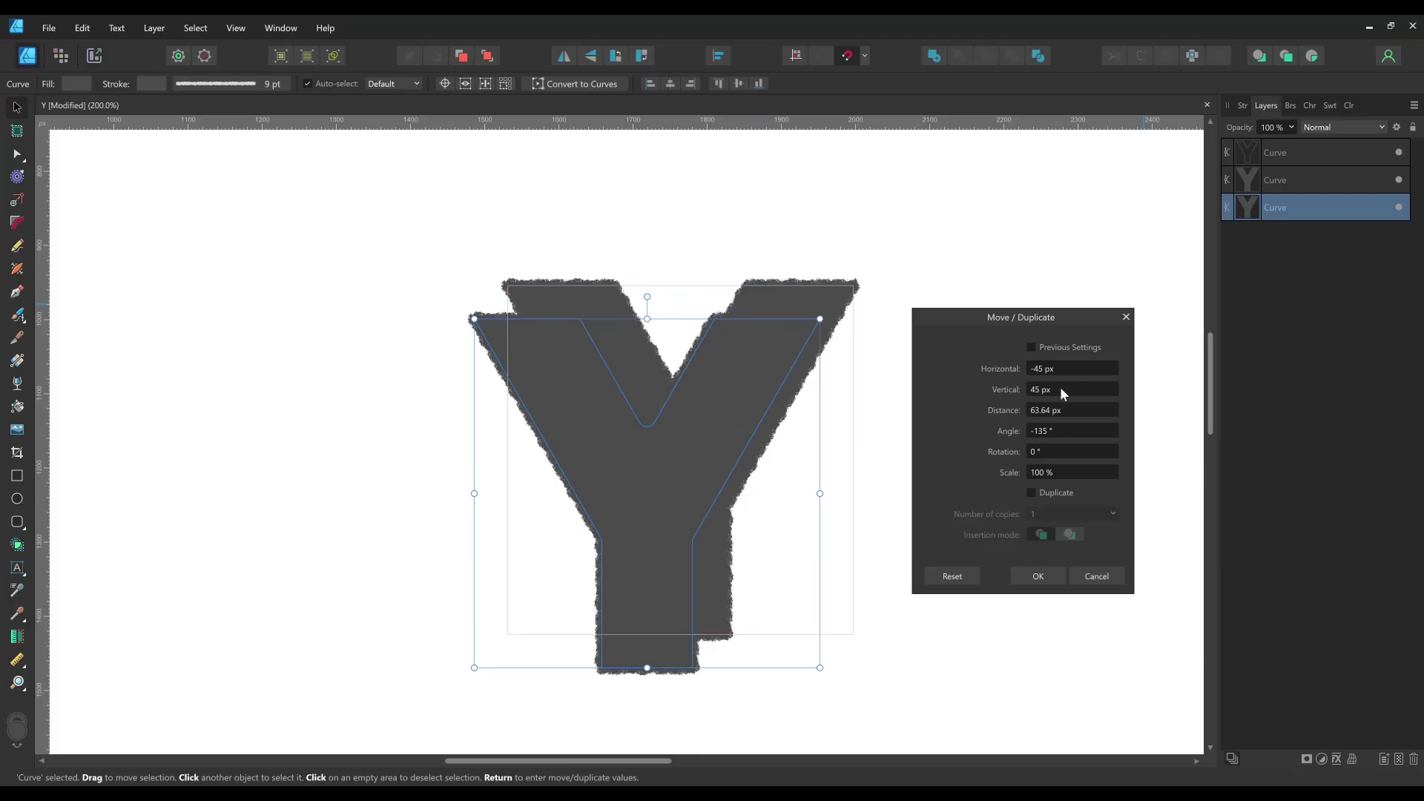
click(1038, 576)
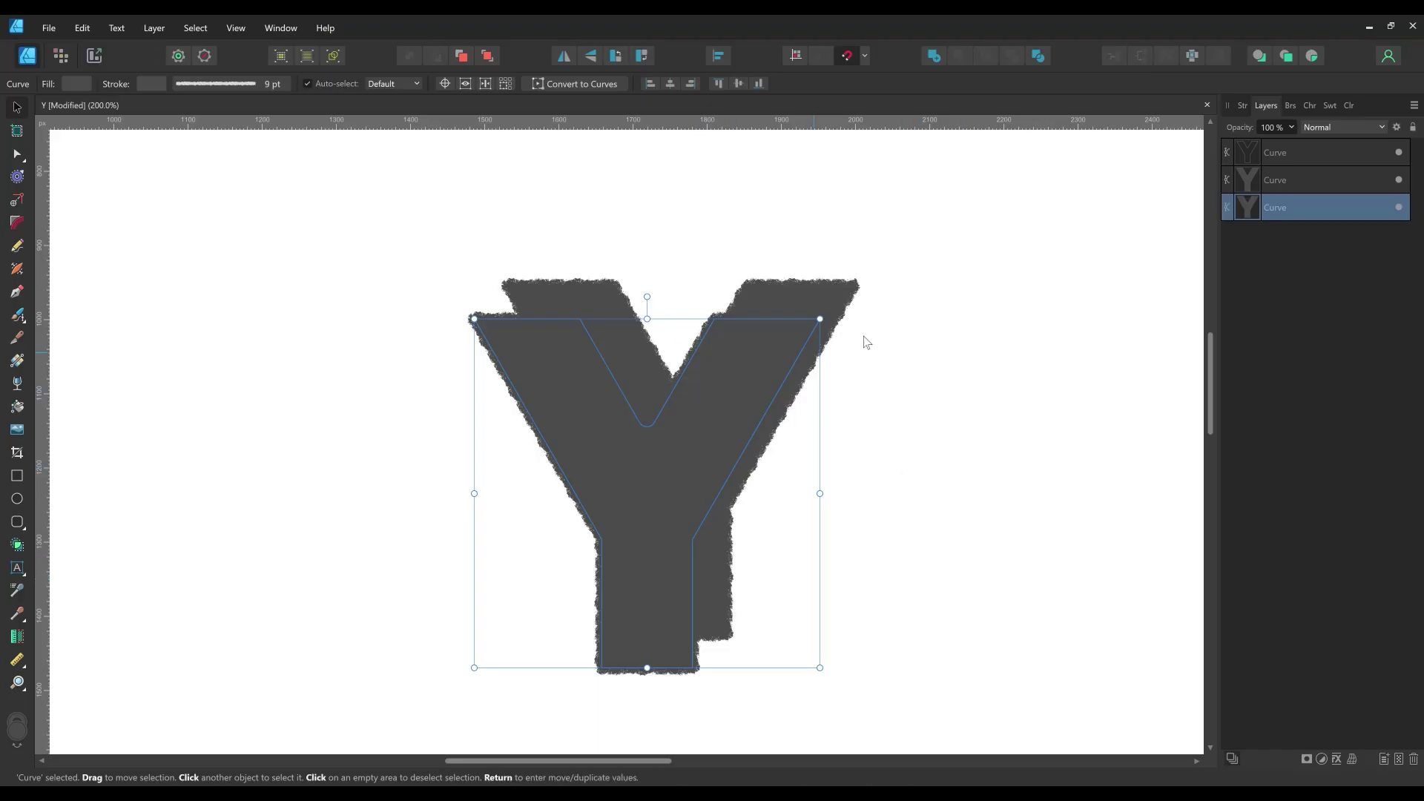
- Set the blend mode of the solid, strokeless Y in the middle of the layer stack to Erase
click(1307, 184)
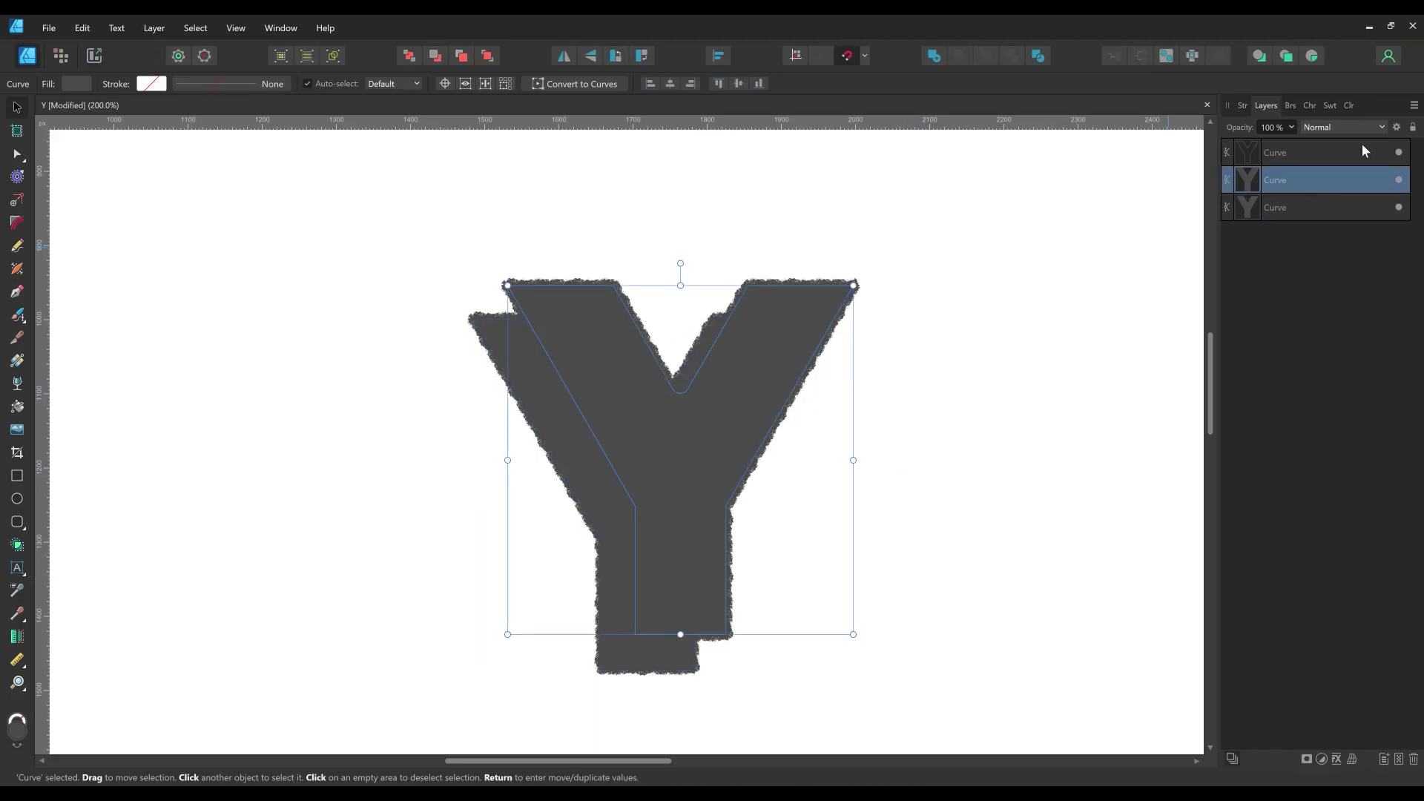
click(1342, 127)
drag(1380, 234, 1380, 362)
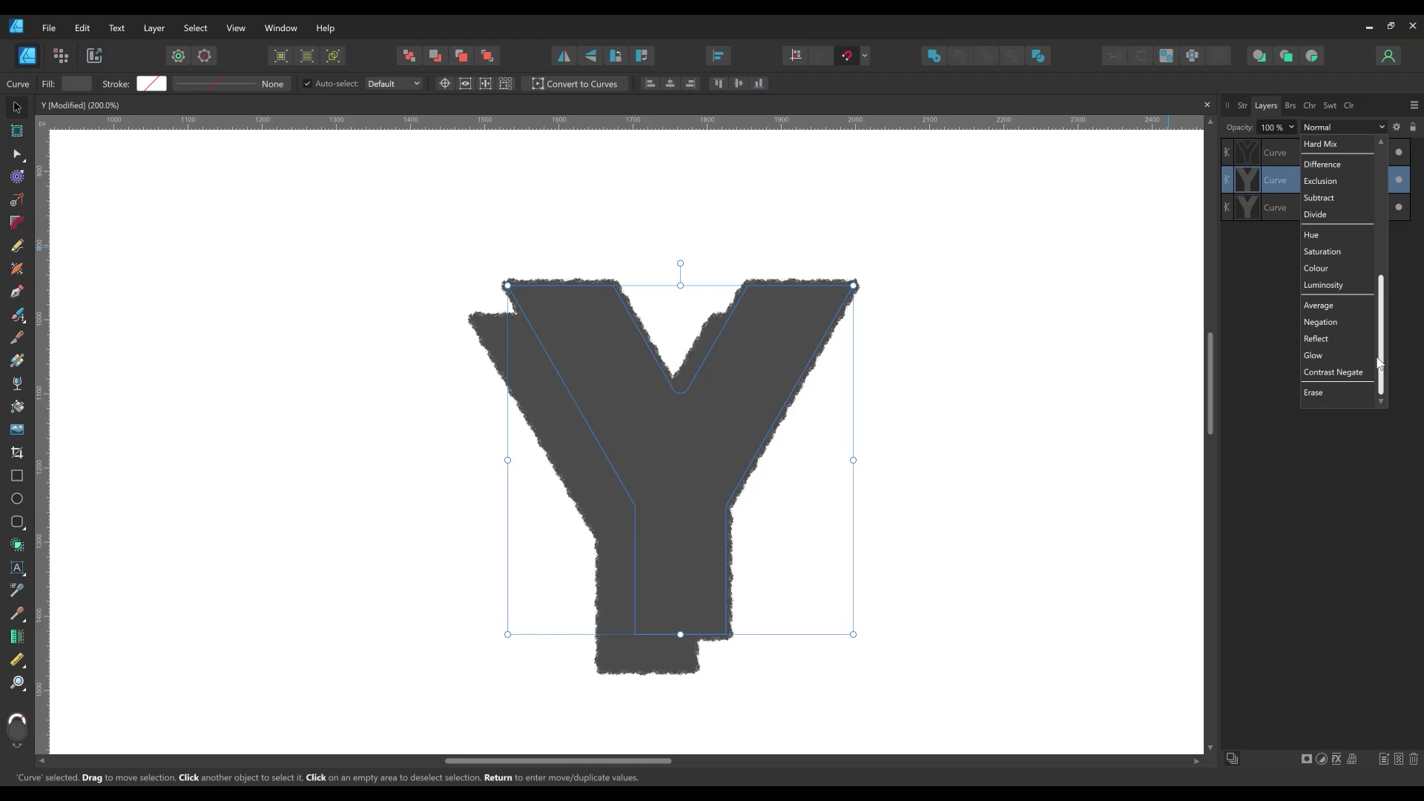
click(1320, 392)
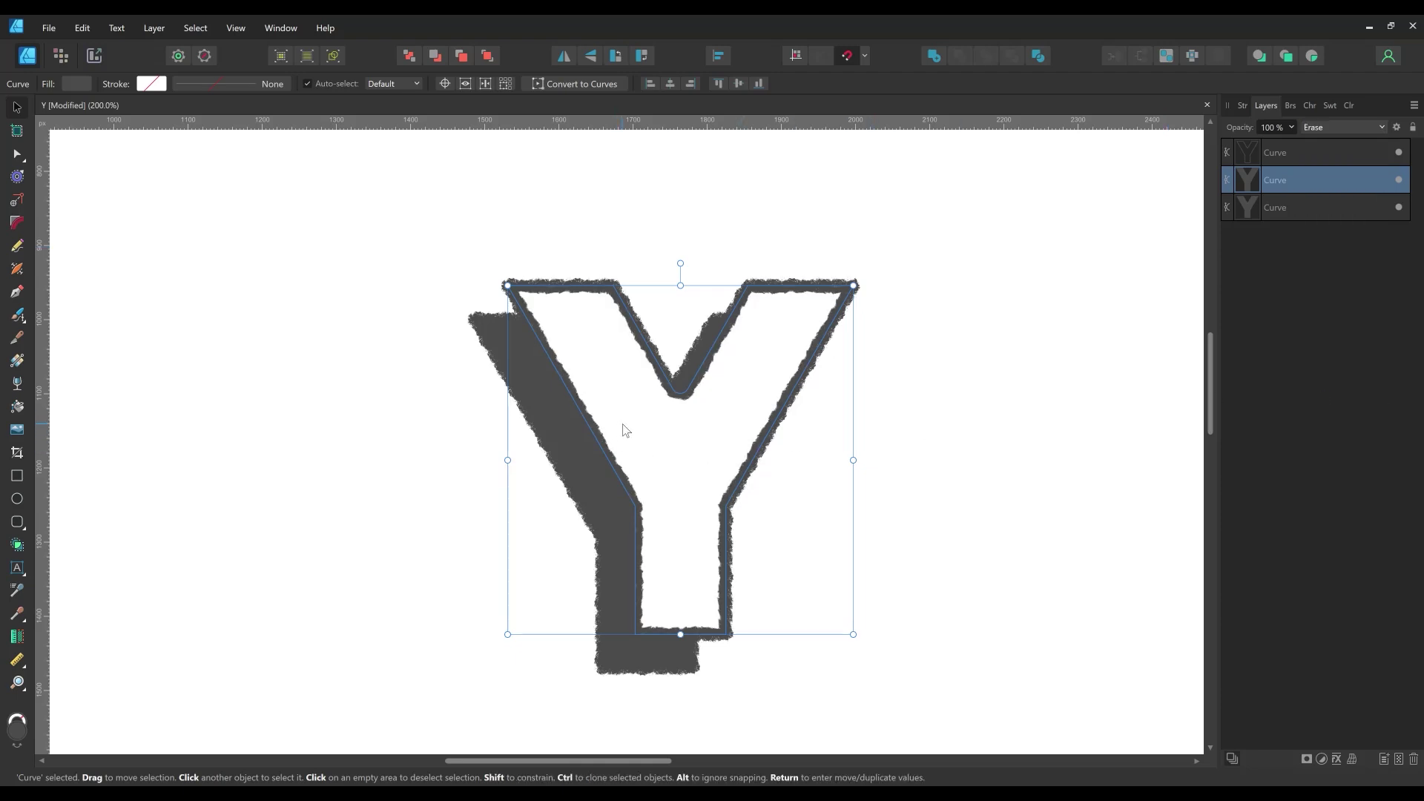
- Add nodes to the offset bottom Y and snap them to the front Y's upper-left, right-arm inner and lower-right corners, joining the block shadow
click(1275, 206)
click(18, 154)
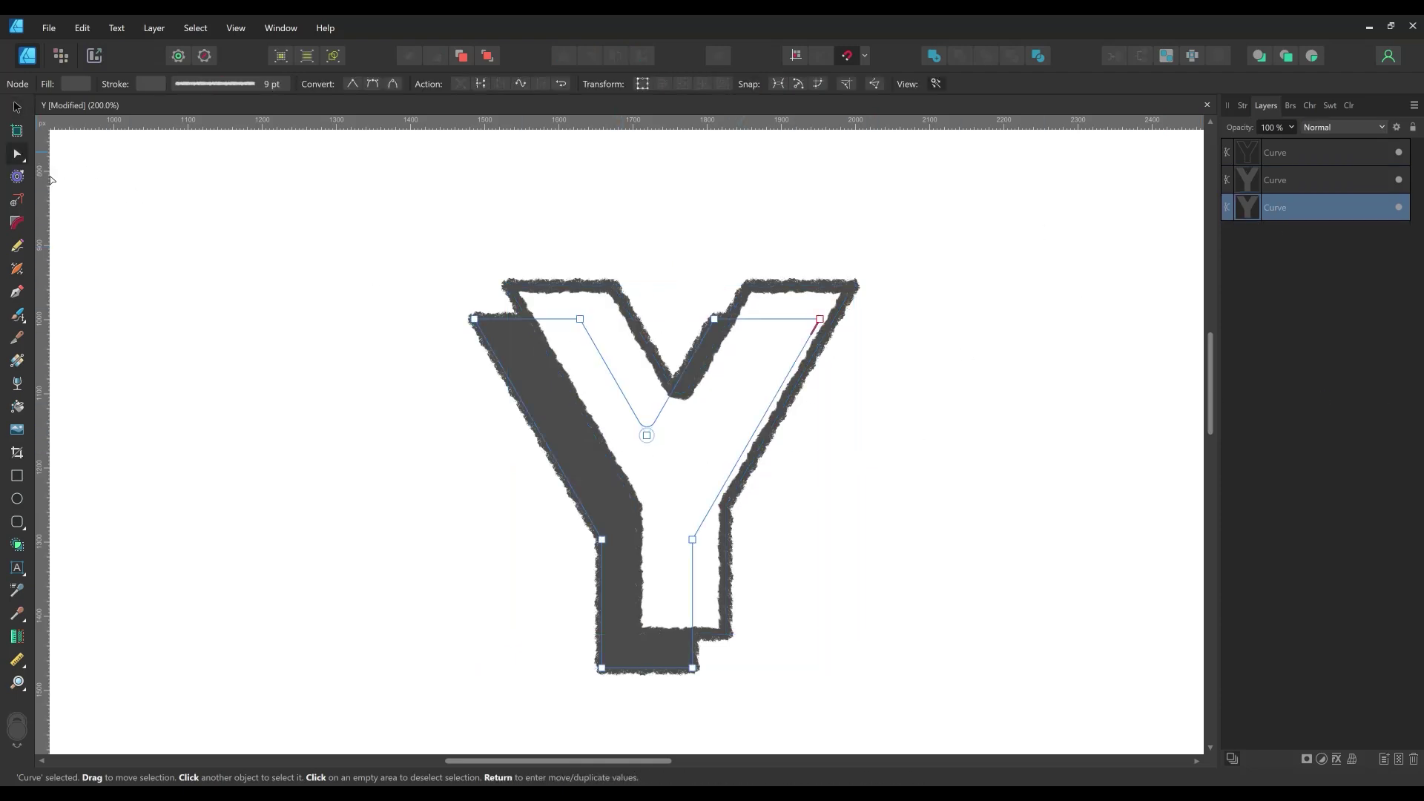
click(512, 294)
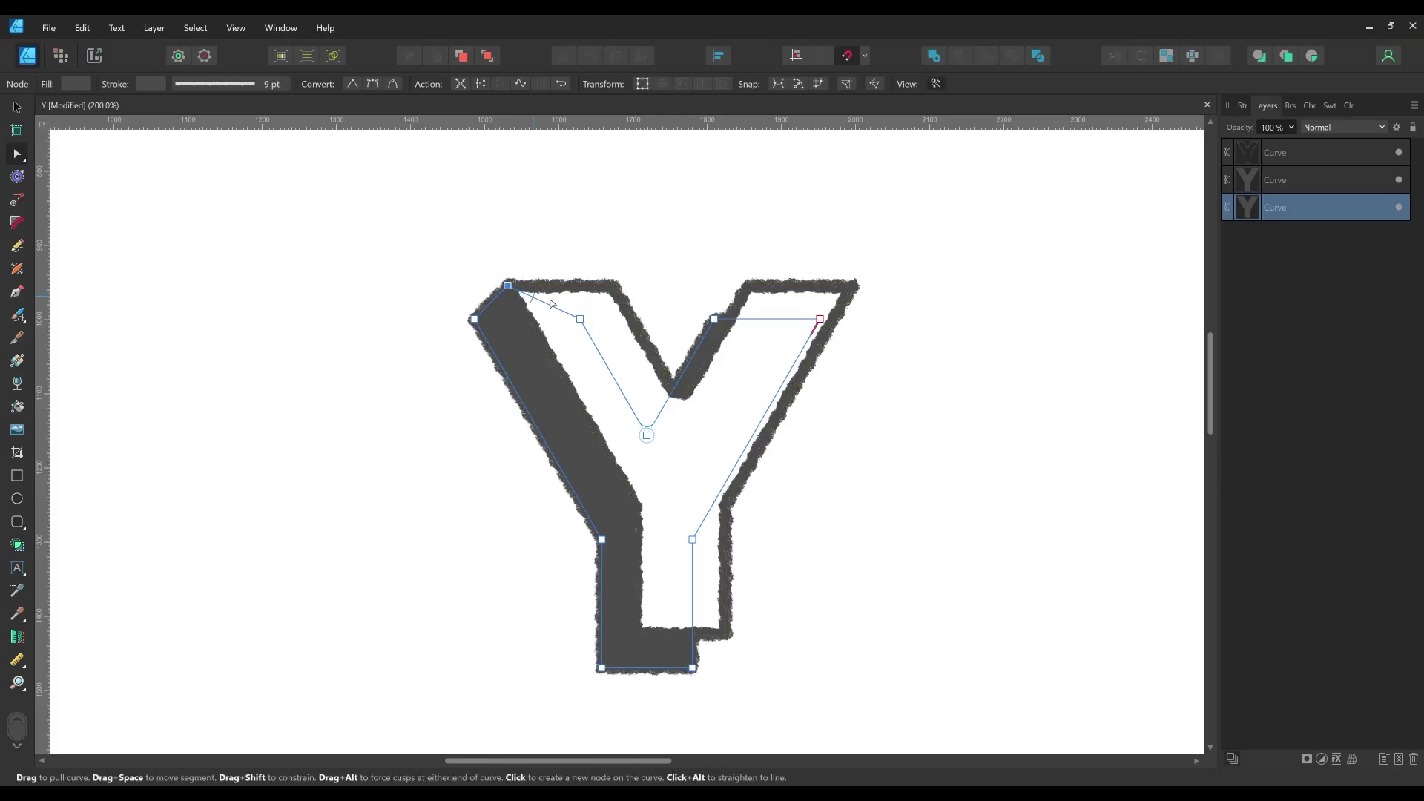
drag(739, 319, 748, 285)
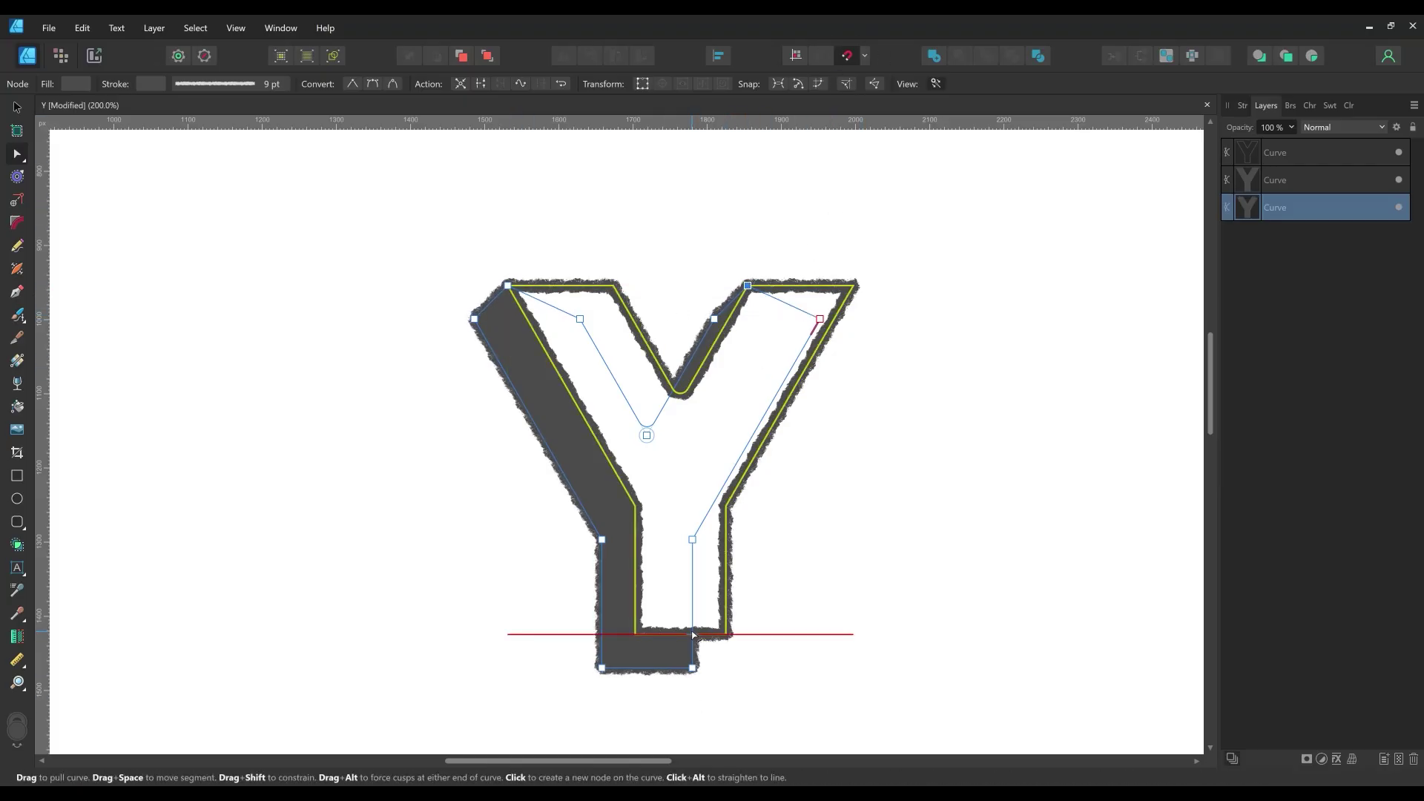
click(843, 554)
scroll(842, 554, down, 1)
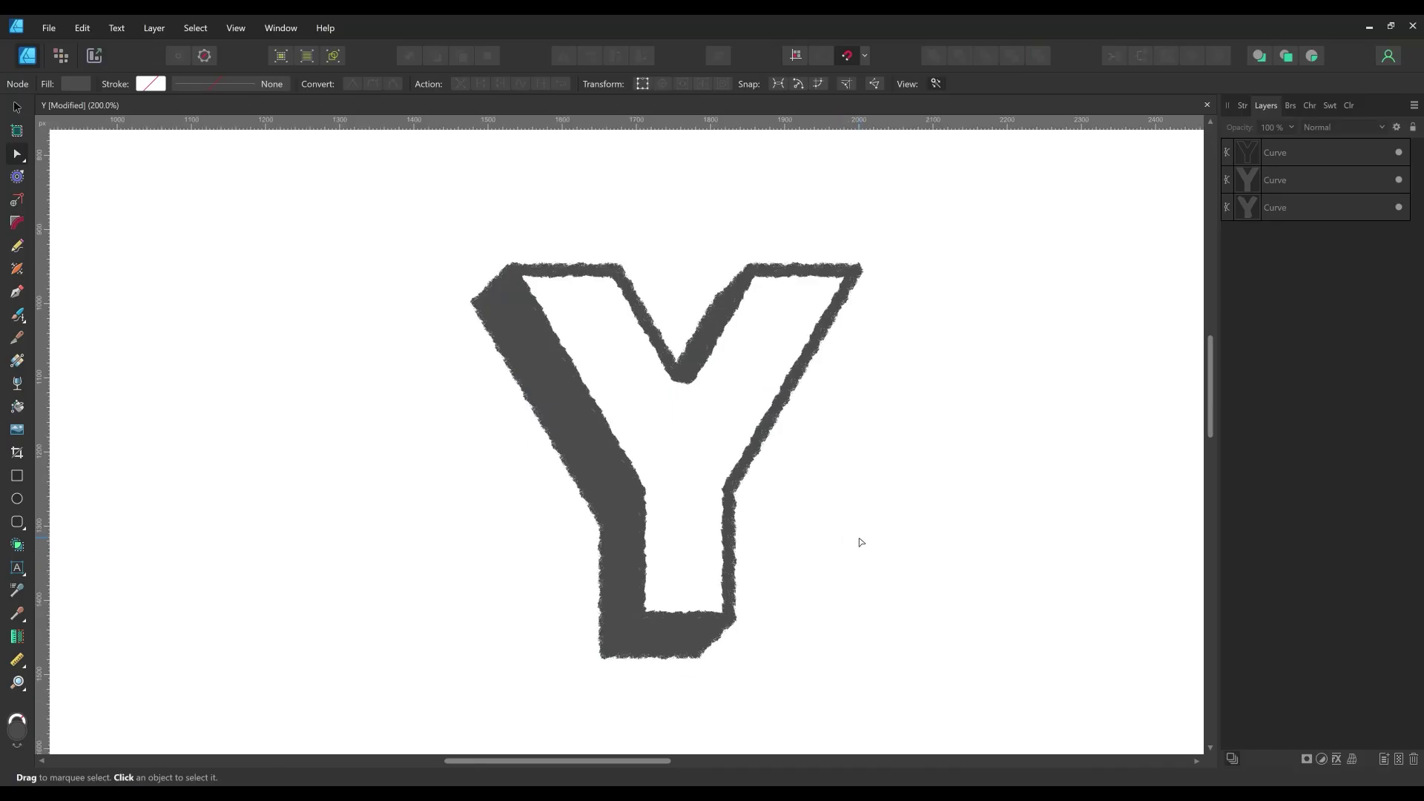
- Duplicate the top charcoal-outlined Y and fill the copy with the same dark grey
click(1297, 155)
right_click(1310, 154)
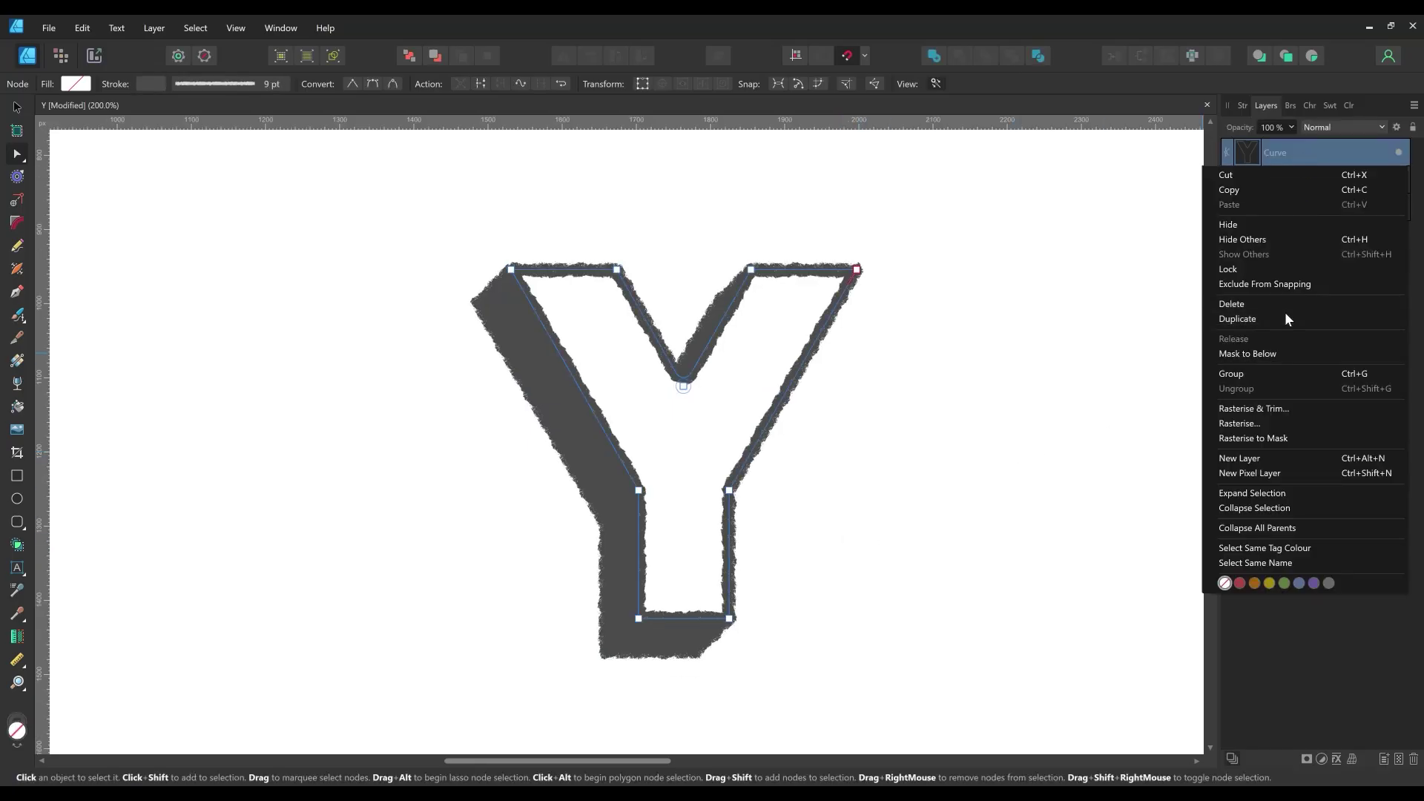
click(1285, 318)
click(1328, 105)
click(1288, 137)
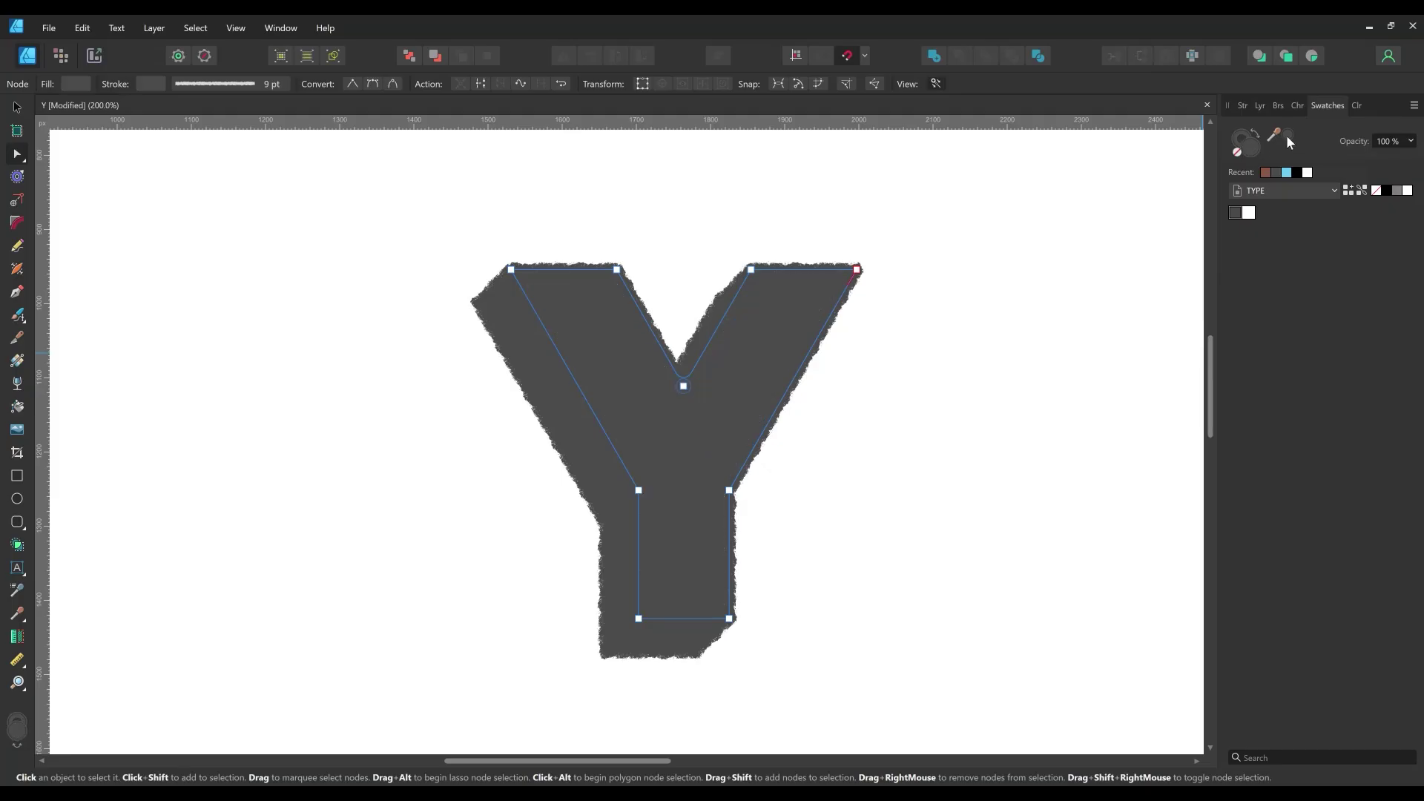
- Contour the filled top Y inward to a radius of -42 px to form a solid inner letter
click(17, 176)
drag(499, 271, 505, 277)
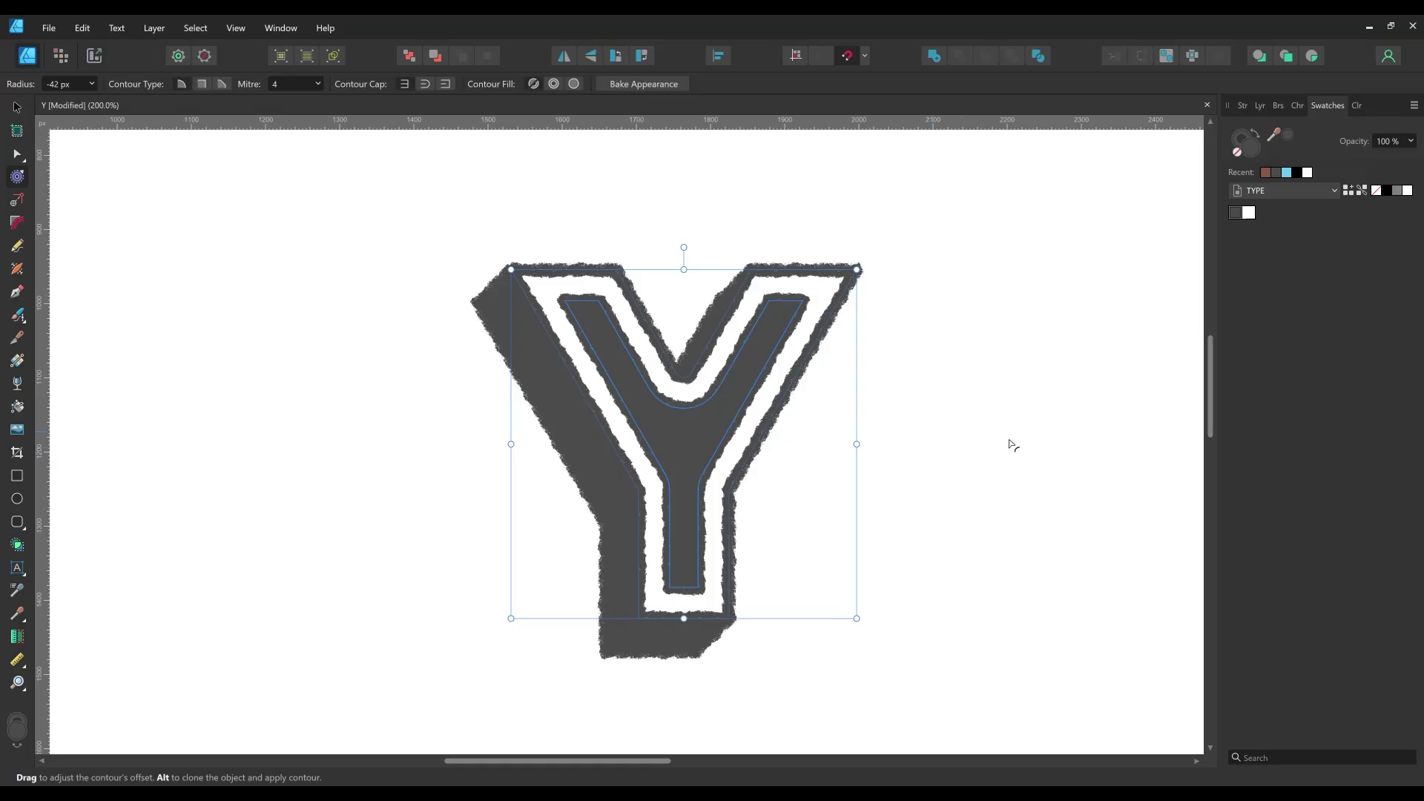
key(v)
click(897, 383)
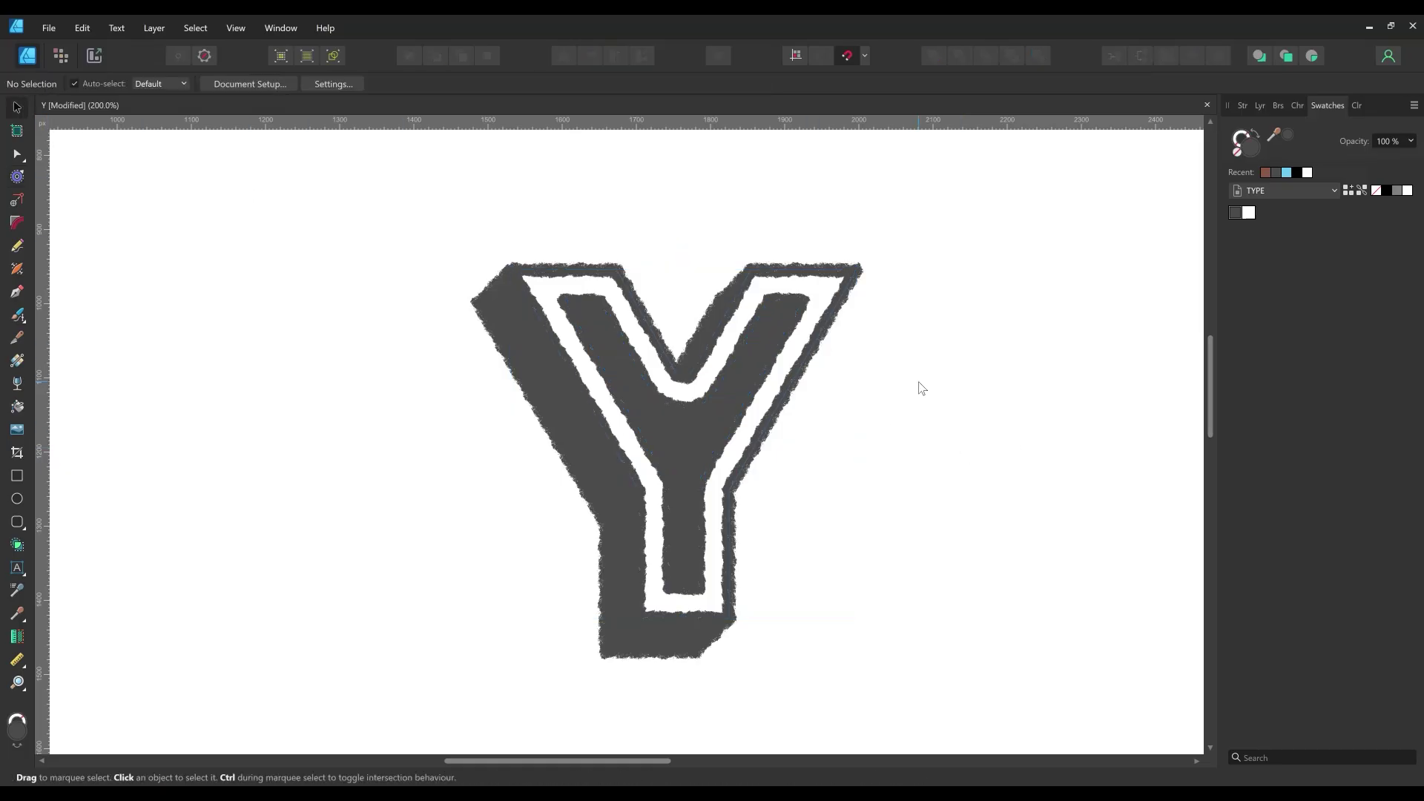
- Duplicate the unfilled charcoal outline Y and contour the copy inward to a radius of -22 px
click(1262, 106)
click(1292, 180)
right_click(1291, 181)
click(1286, 341)
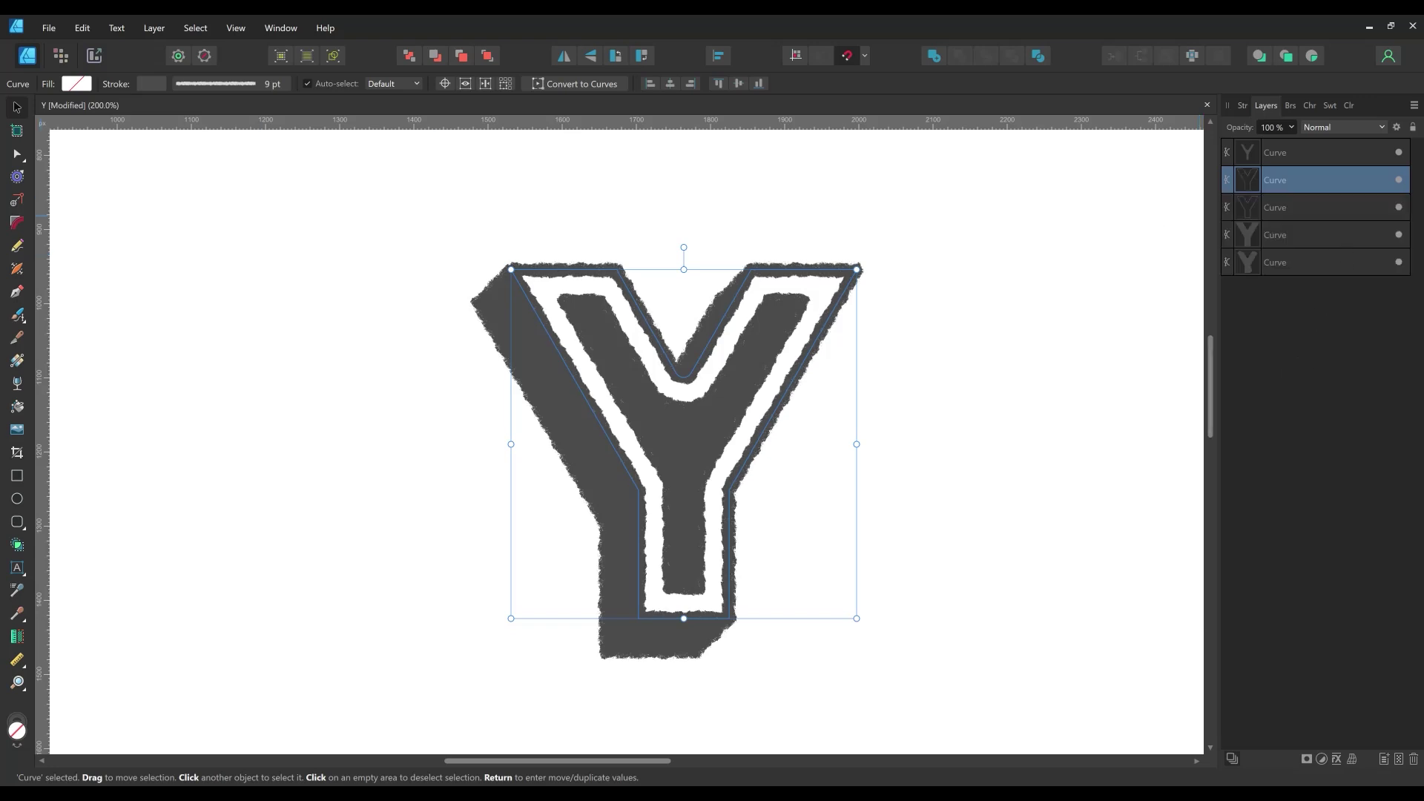
click(23, 181)
drag(591, 276, 576, 378)
- Apply the Fineliner_Dots 2 brush from Fineliner Vector Brushes to the inset outline and set its width to 5.12 pt
click(1291, 105)
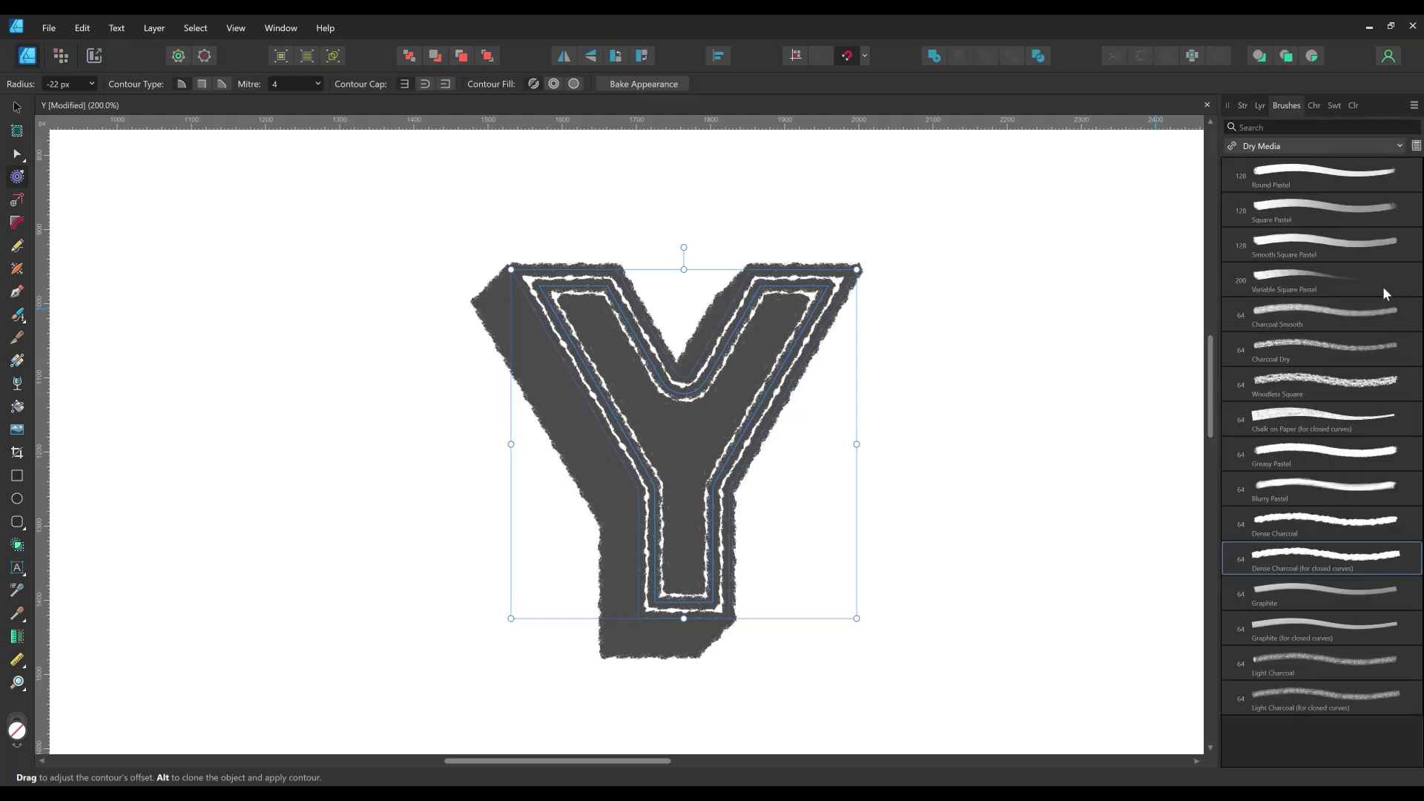
click(1356, 149)
drag(1398, 185, 1371, 420)
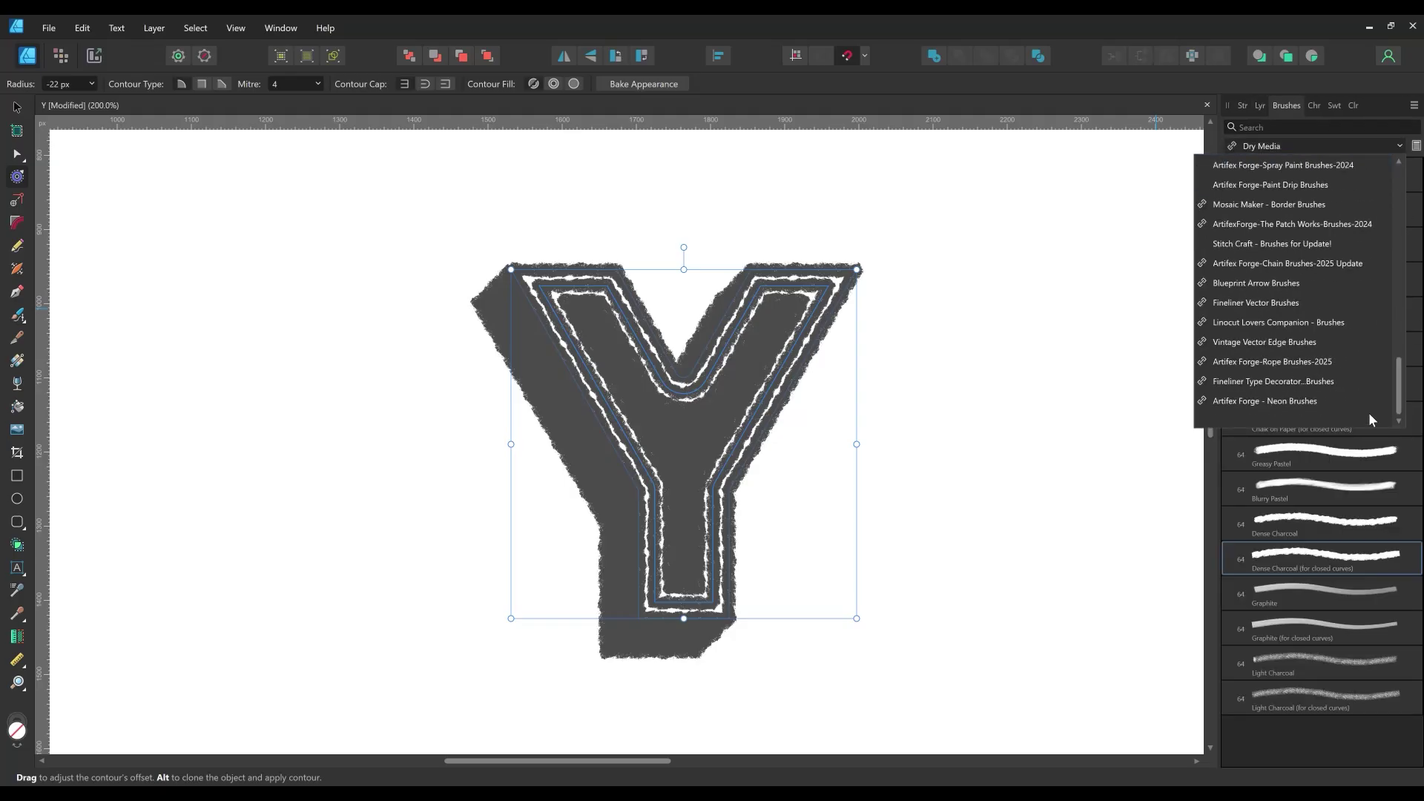
click(1286, 304)
scroll(1400, 555, down, 10)
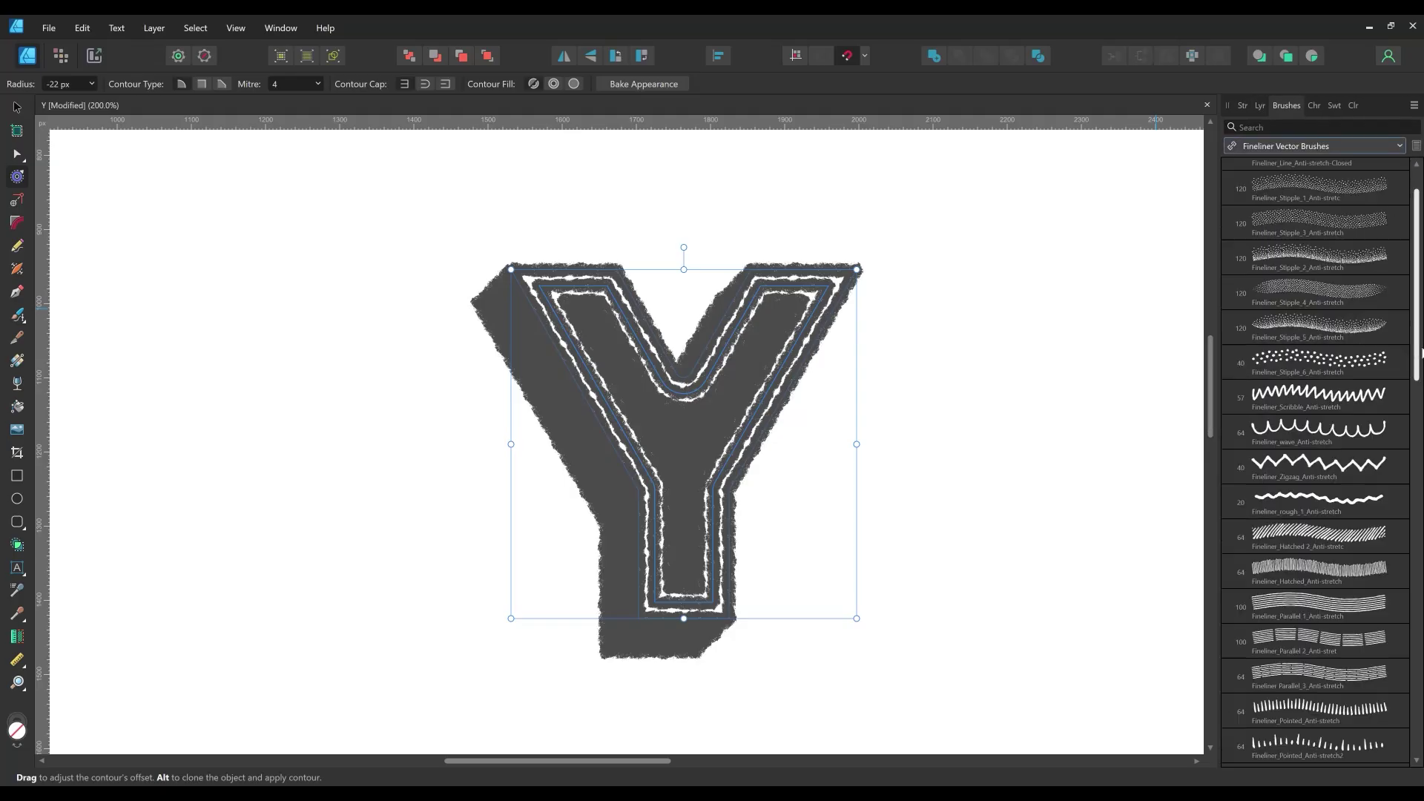
click(1302, 519)
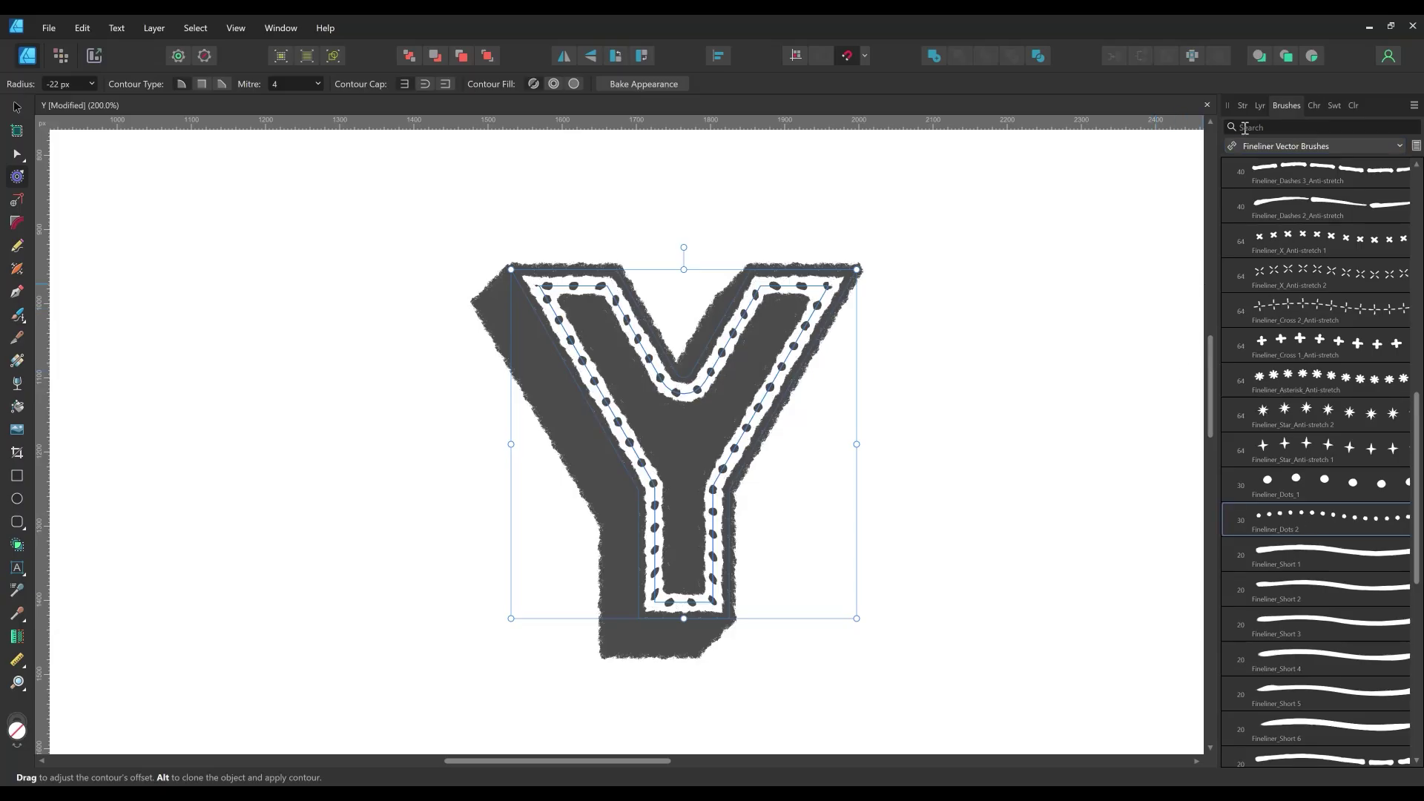
click(1243, 106)
drag(1262, 150, 1298, 153)
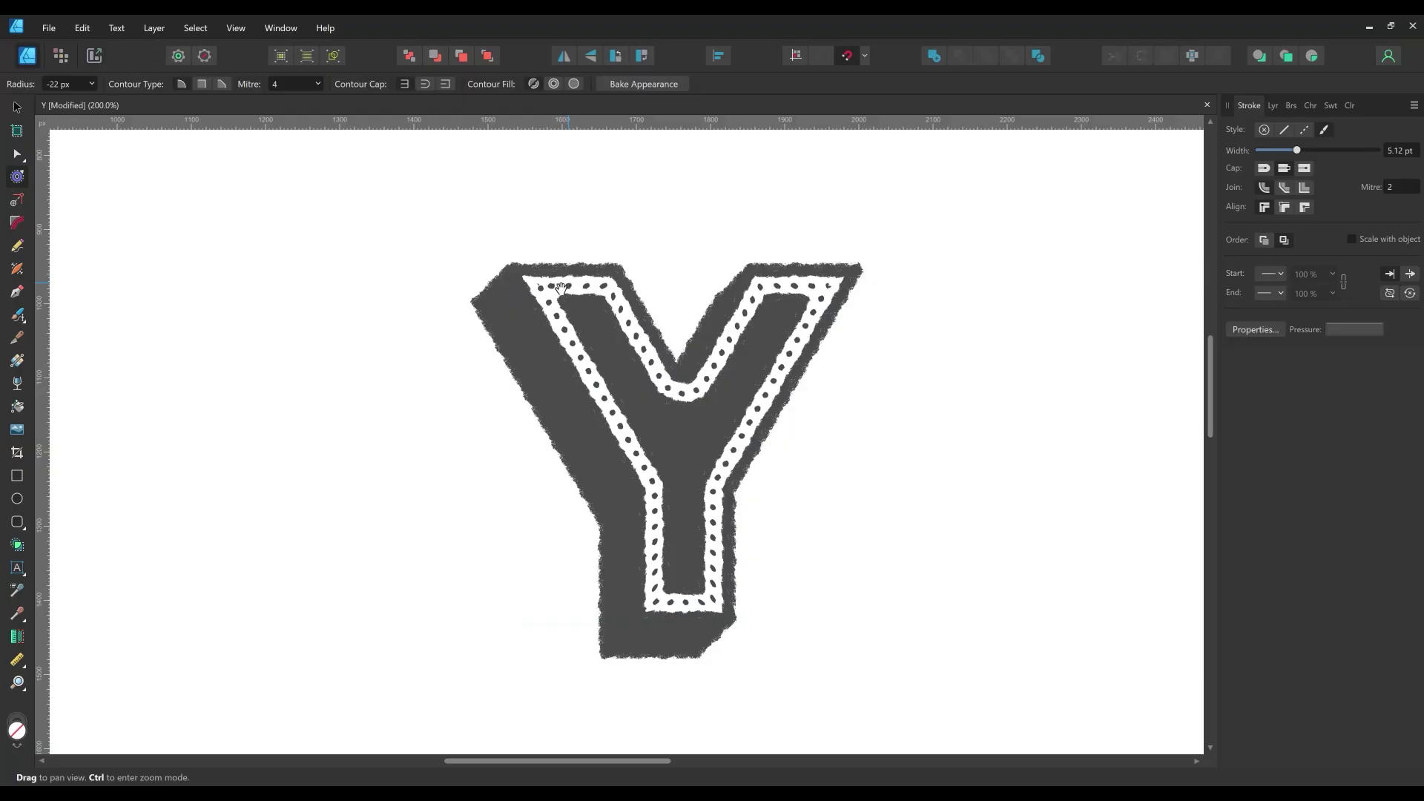
- Round the outer corners of the Y's dotted inset outline with the Corner tool
click(17, 222)
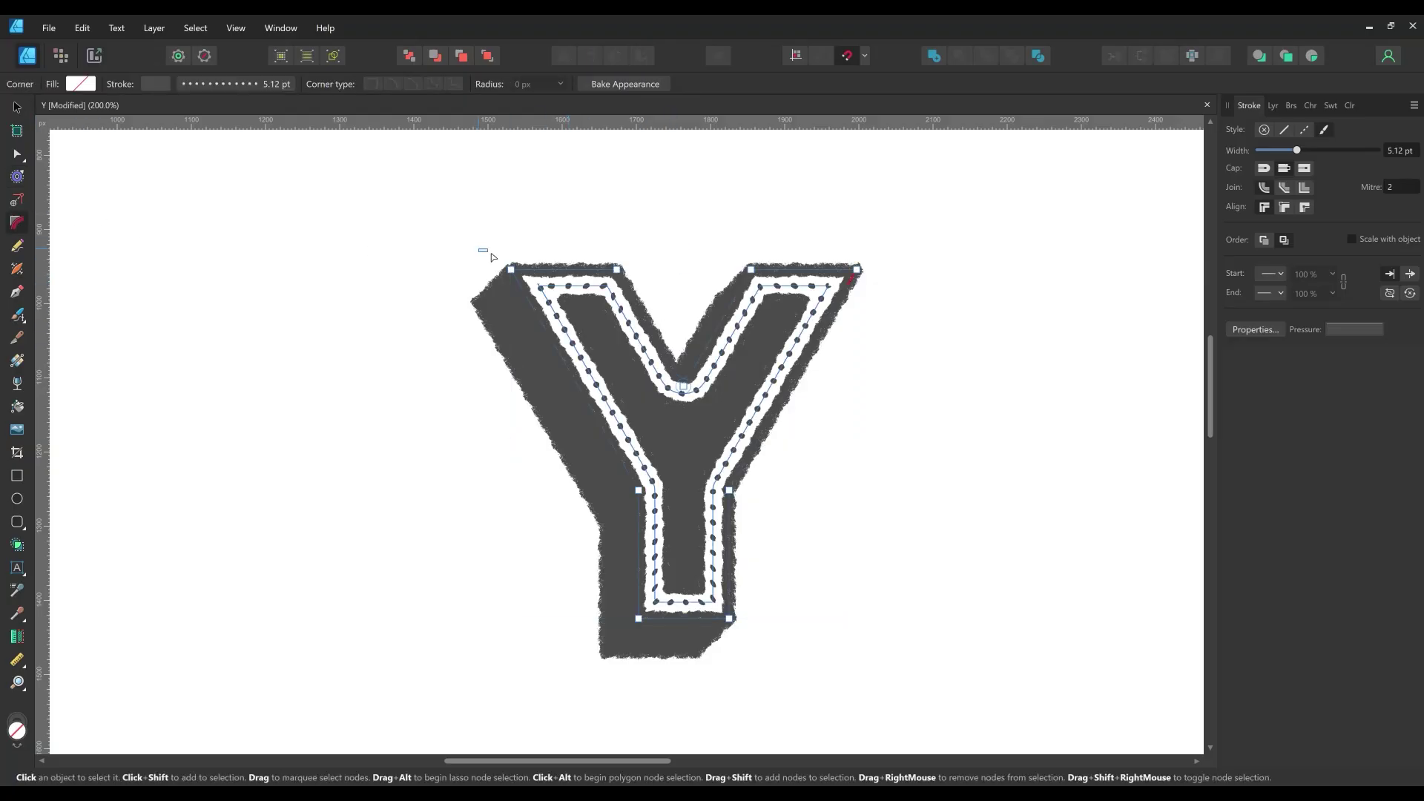
drag(492, 256, 894, 341)
drag(763, 645, 553, 584)
drag(511, 269, 544, 295)
key(space)
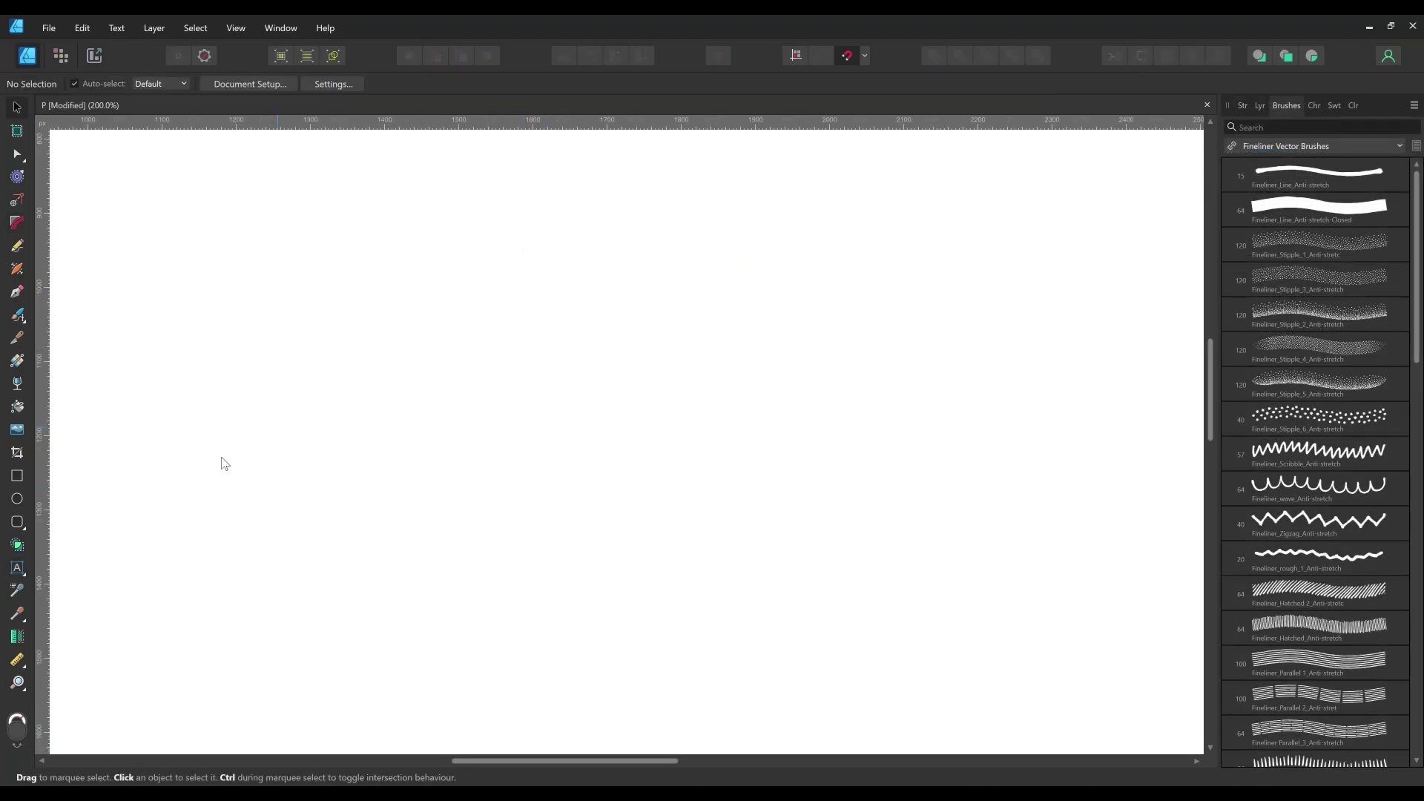
- Add a large letter P in Big John at about 150 pt and convert it to curves
drag(461, 267, 771, 601)
text(P)
key(Escape)
key(v)
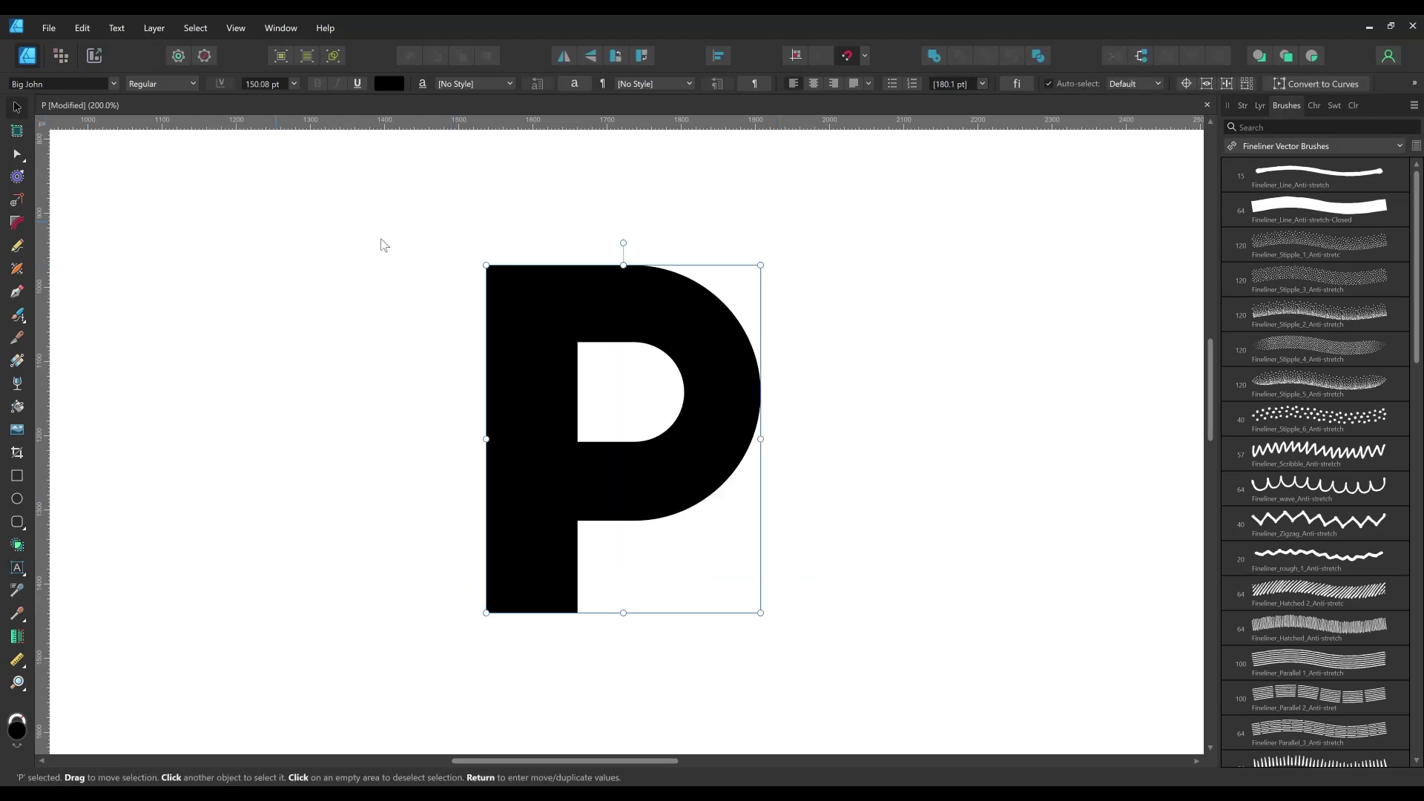
drag(670, 307, 690, 302)
click(154, 28)
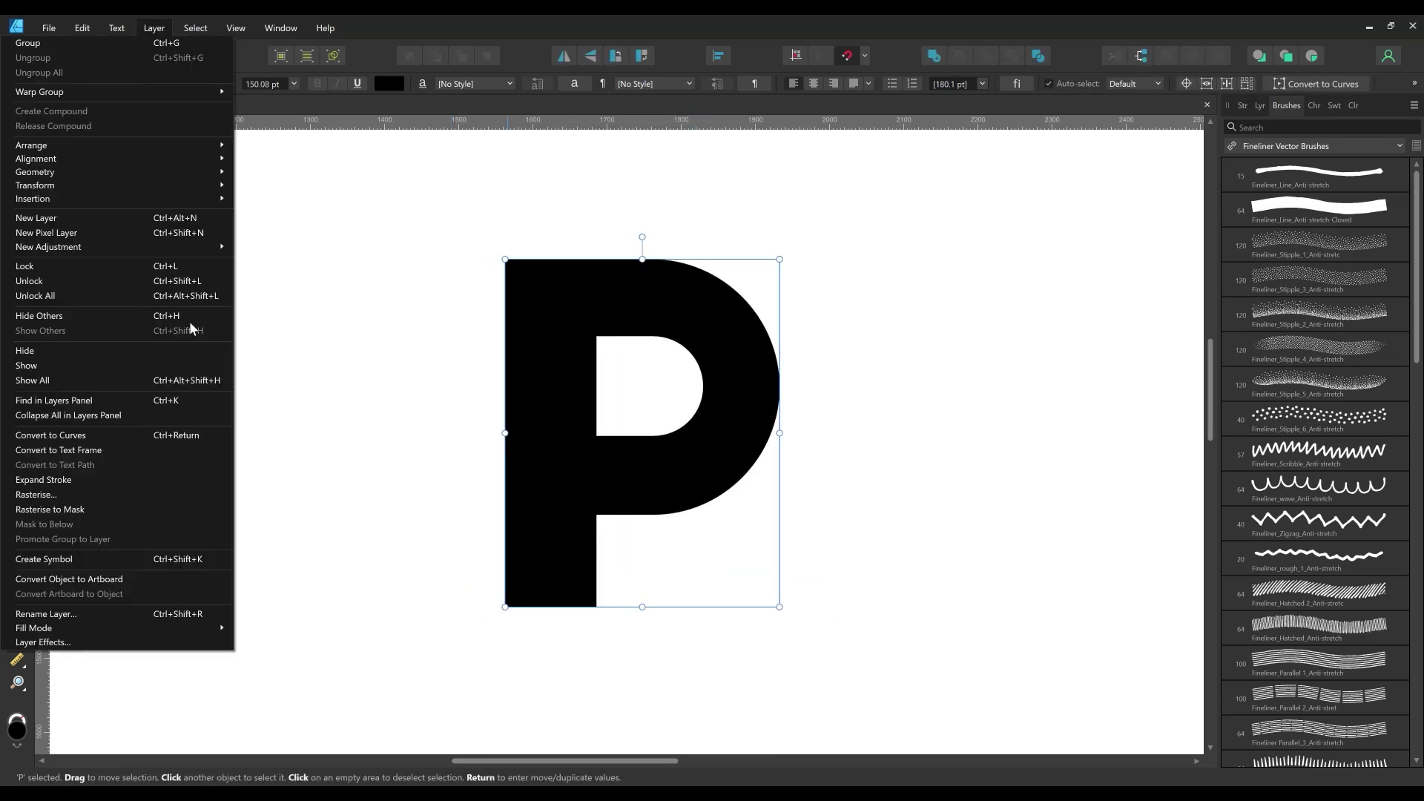
click(115, 435)
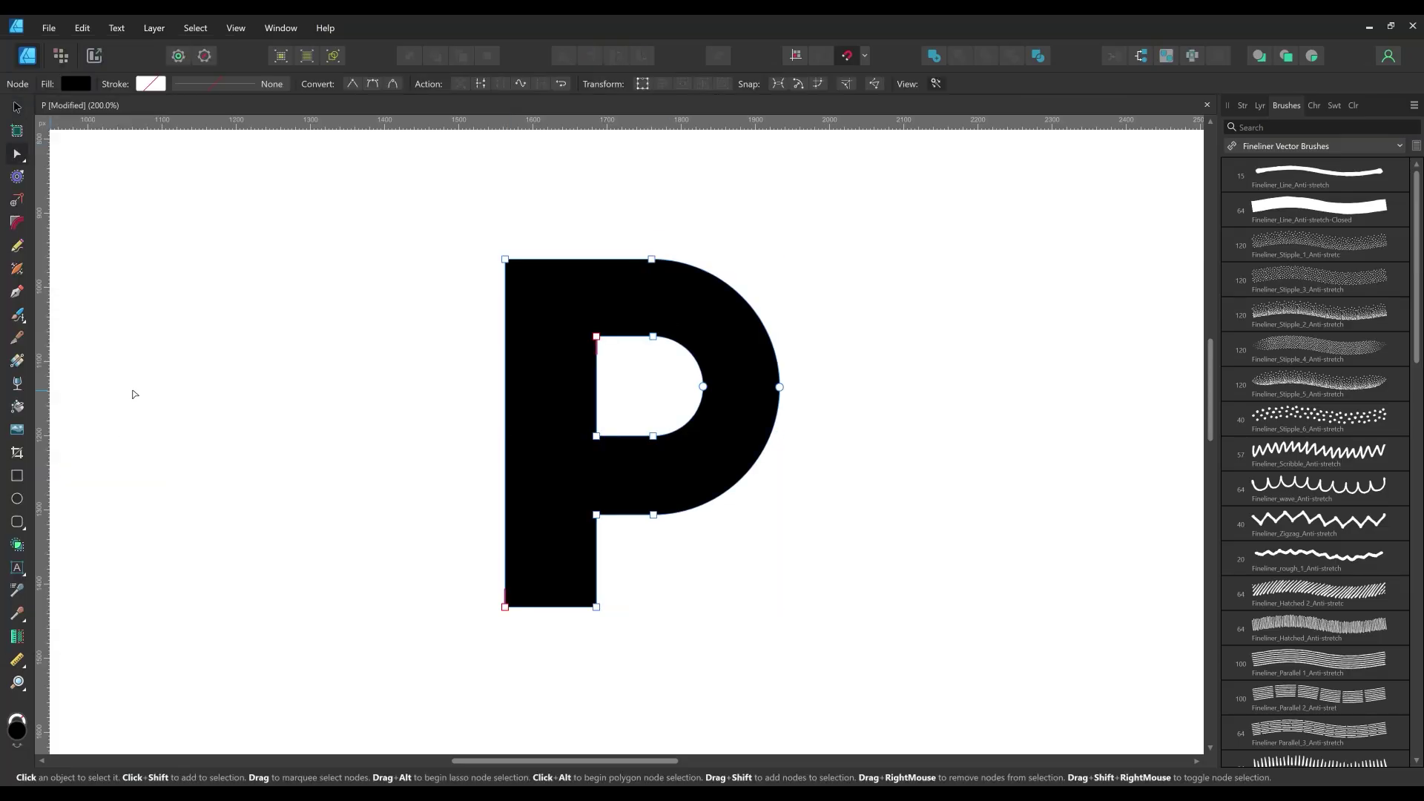
- Fill the P with the dark grey swatch and outline it with the Fineliner_Line_Anti-stretch-Closed brush in the same grey at 7.72 pt
click(1335, 105)
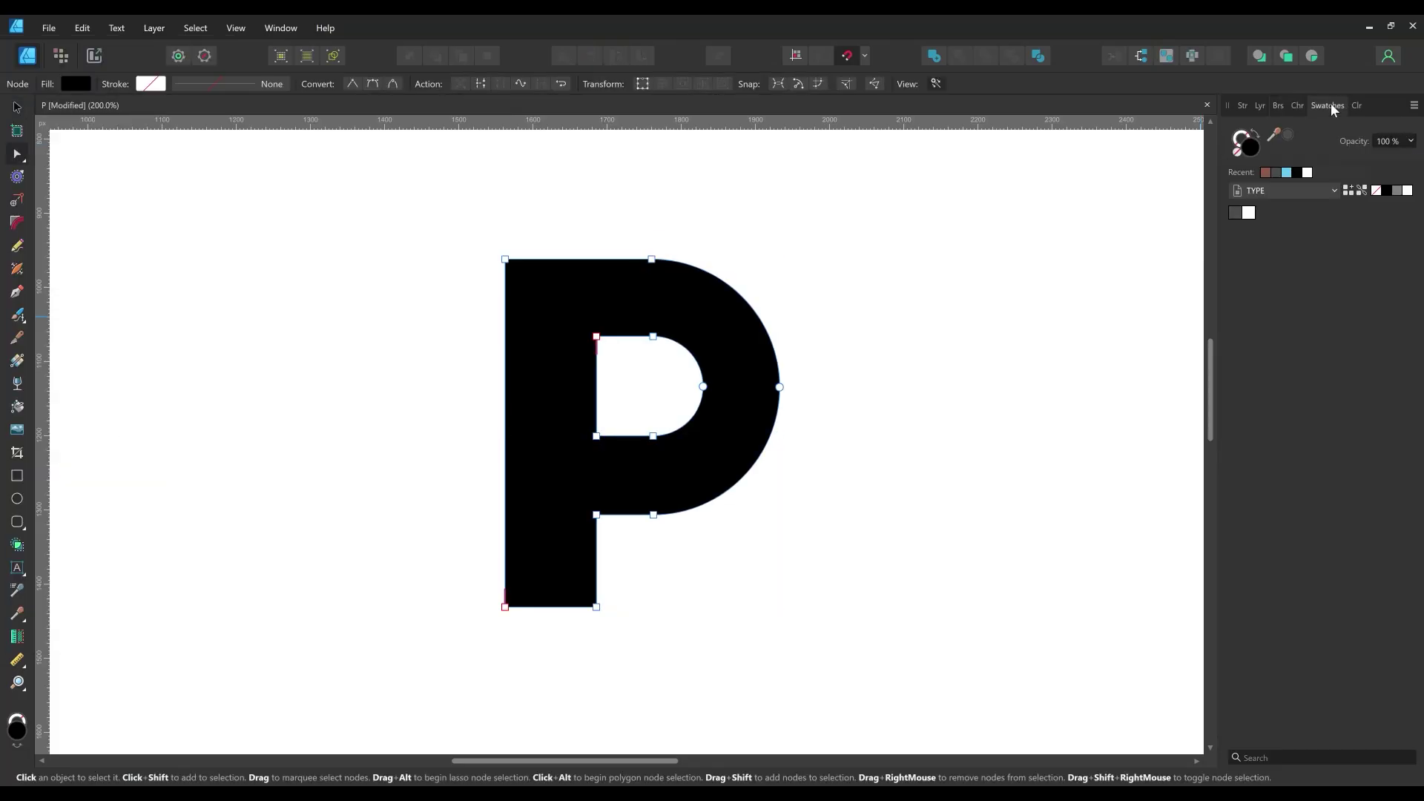
click(1234, 213)
click(1273, 107)
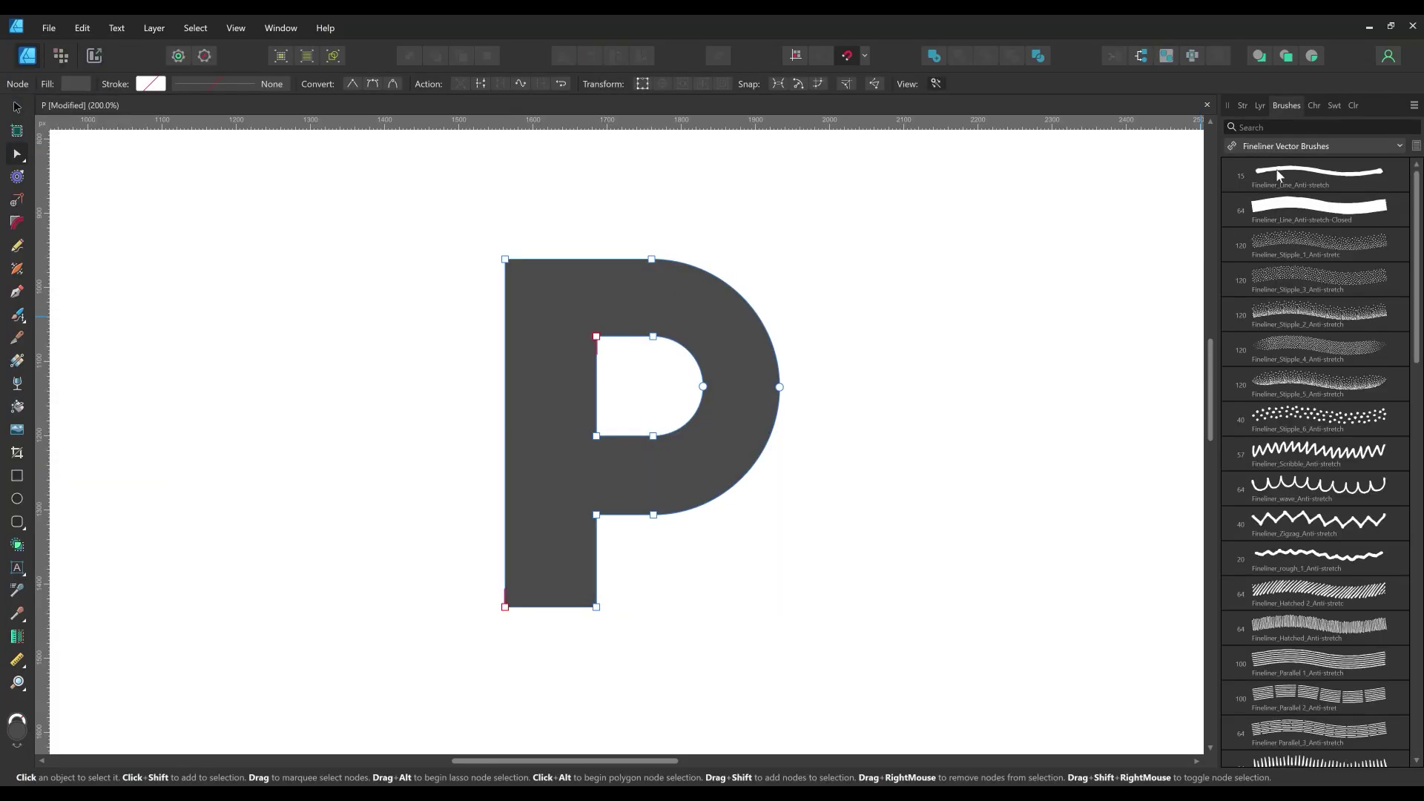
click(1263, 204)
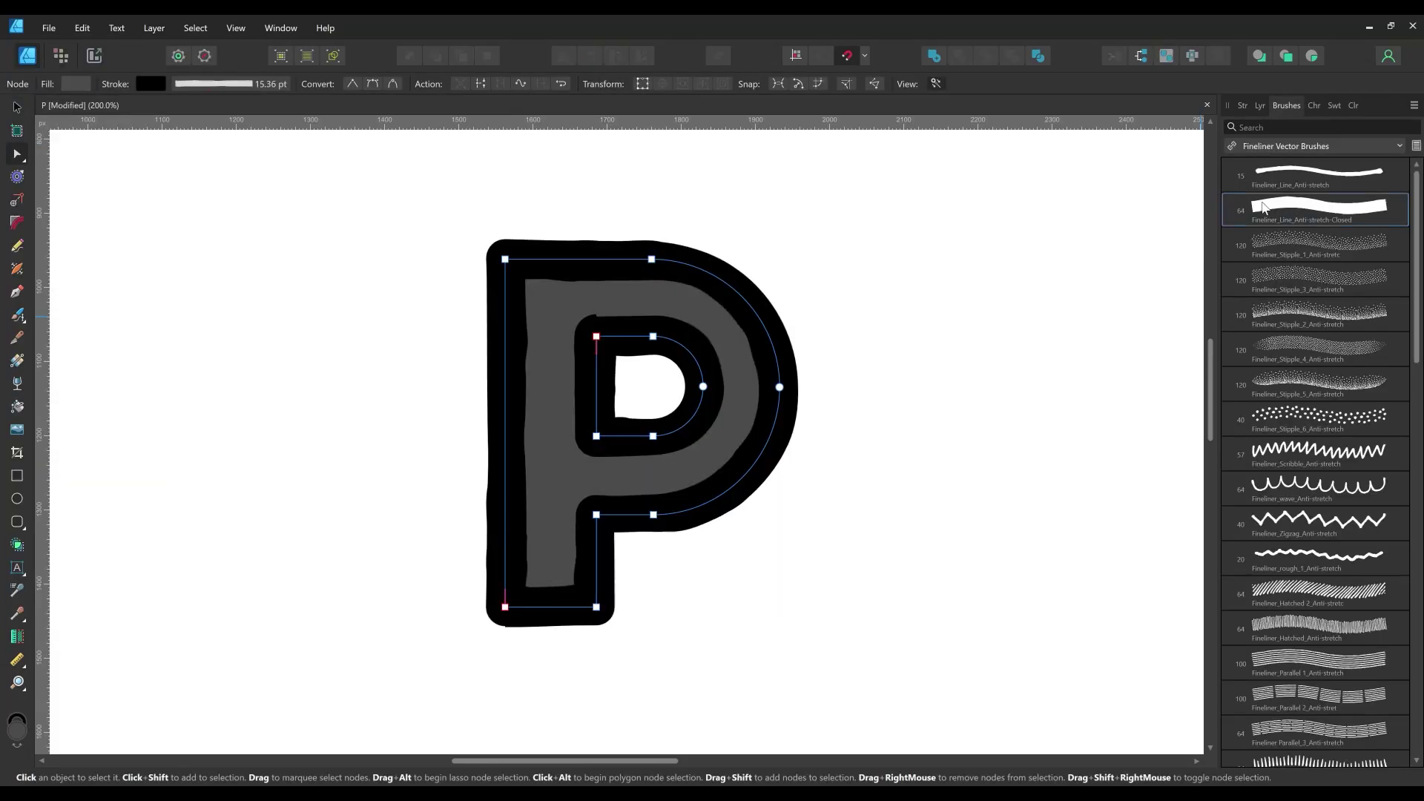
click(1335, 105)
click(1253, 145)
click(1234, 213)
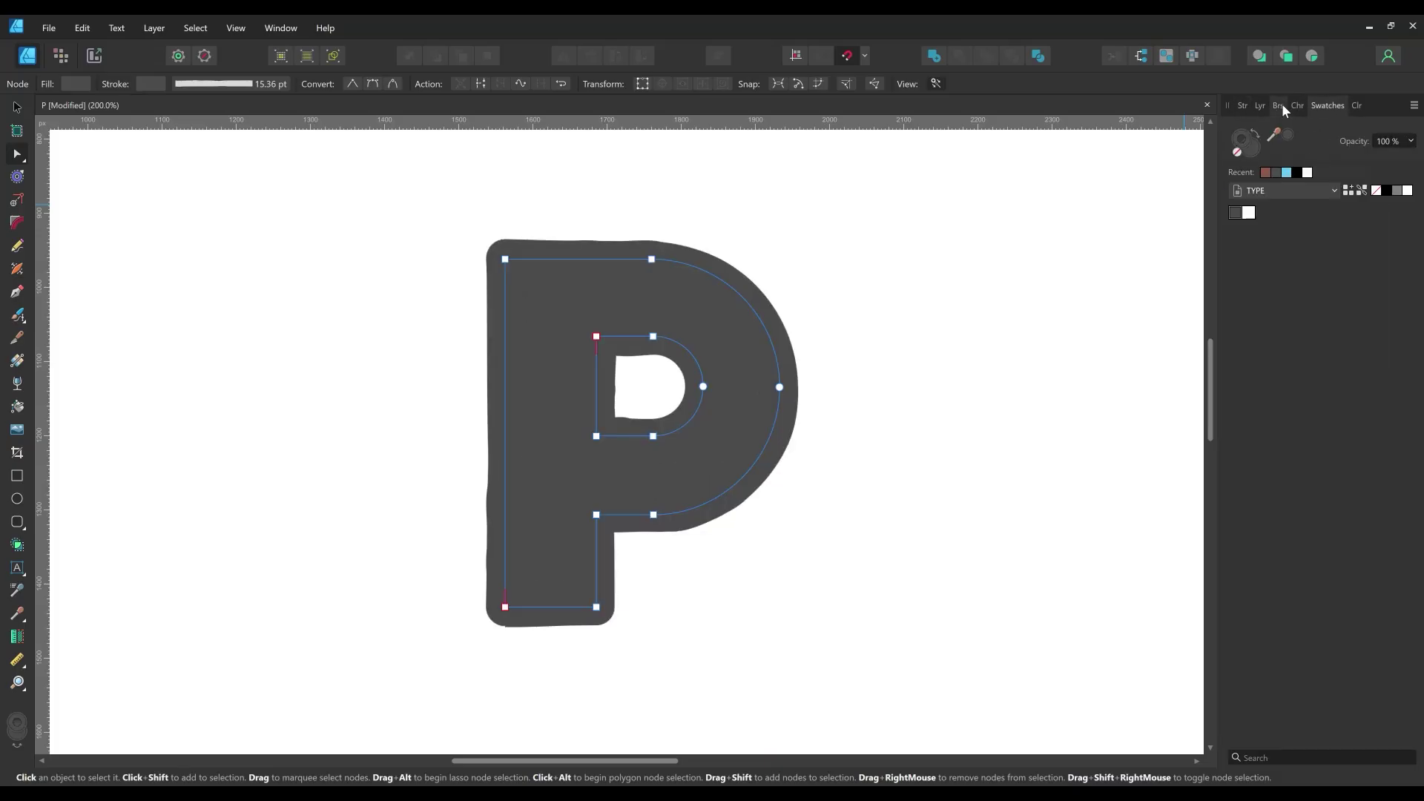
click(1240, 106)
drag(1317, 154, 1304, 153)
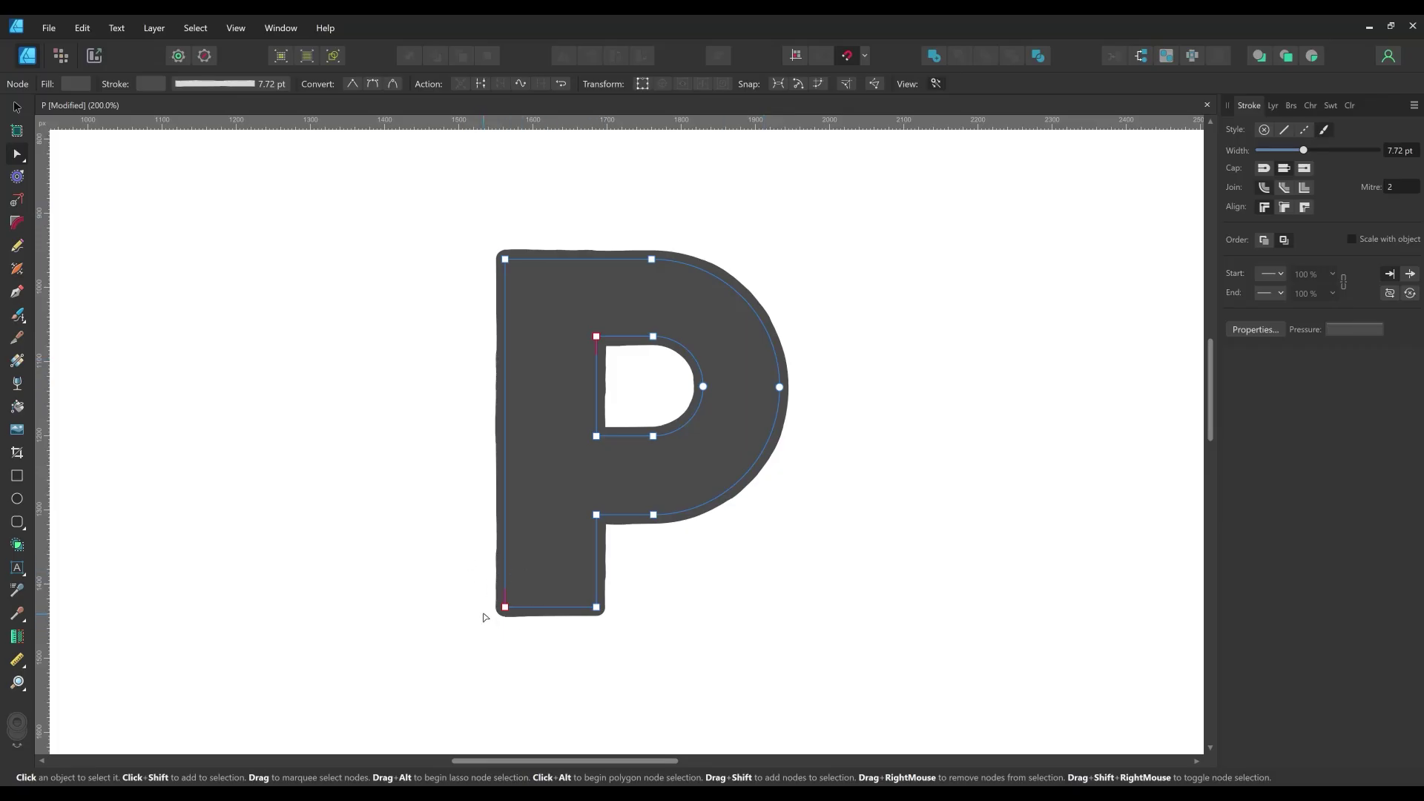
- Round all corners of the P to a radius of 6.24 px with the Corner tool
key(ctrl+=)
drag(486, 516, 526, 345)
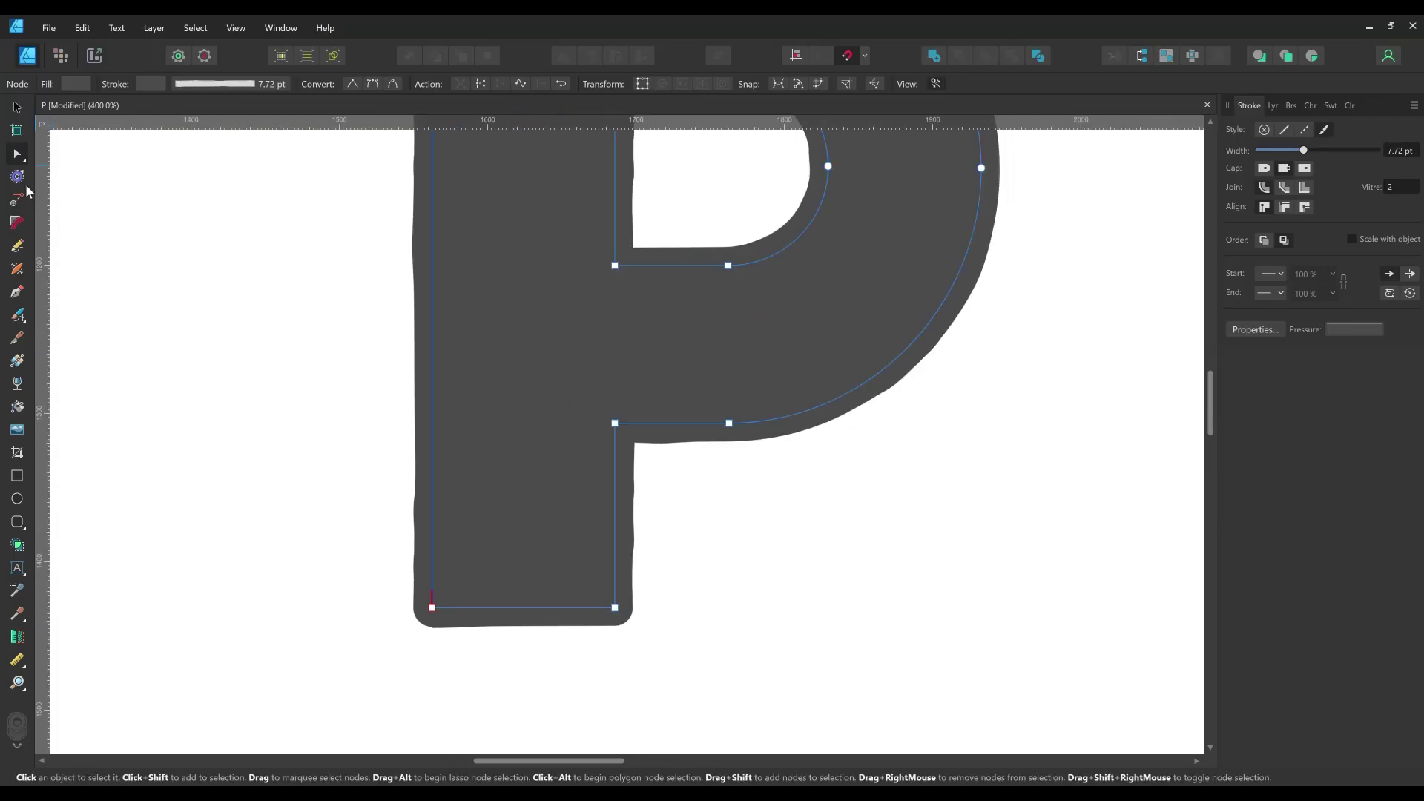
click(16, 223)
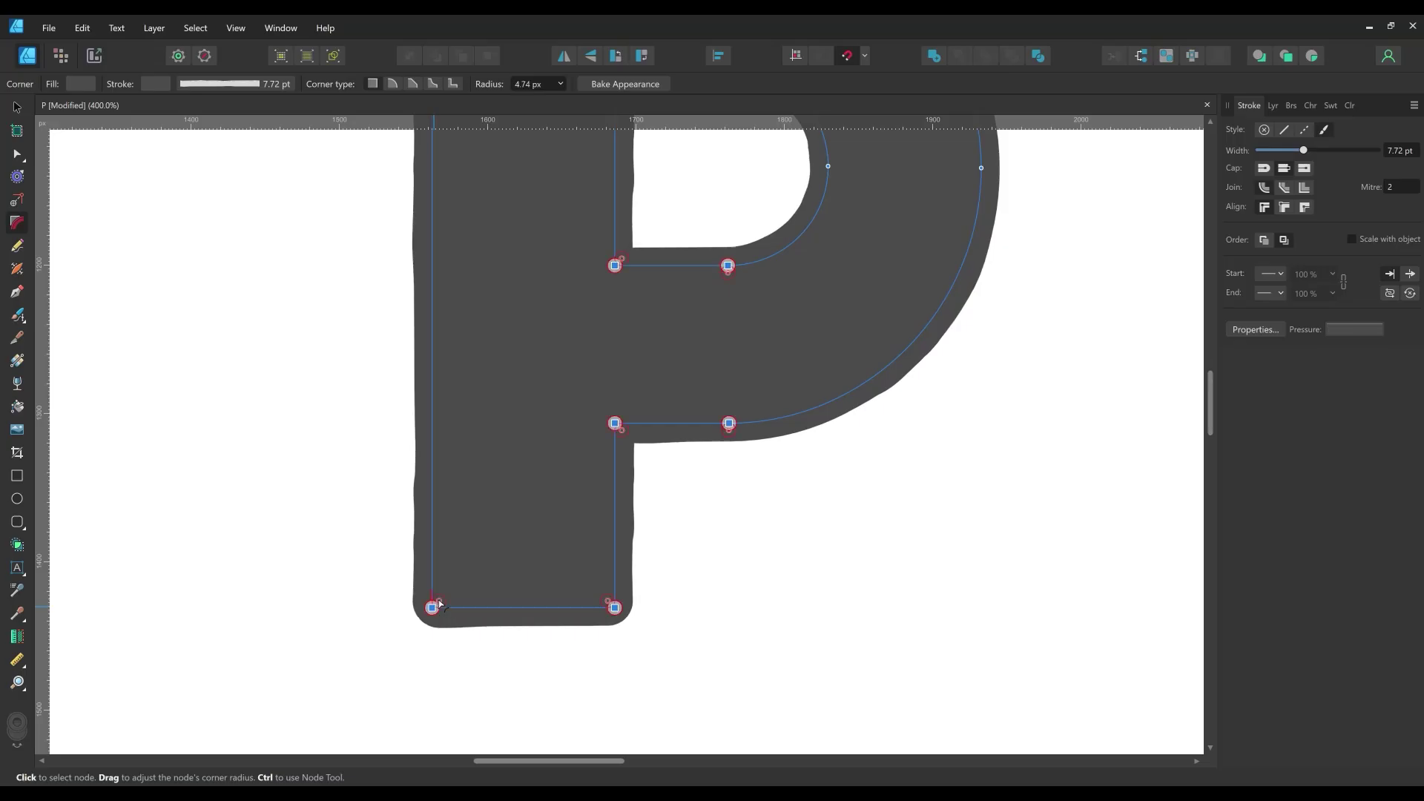
drag(438, 600, 441, 598)
drag(566, 399, 492, 683)
drag(569, 546, 633, 529)
scroll(666, 328, down, 2)
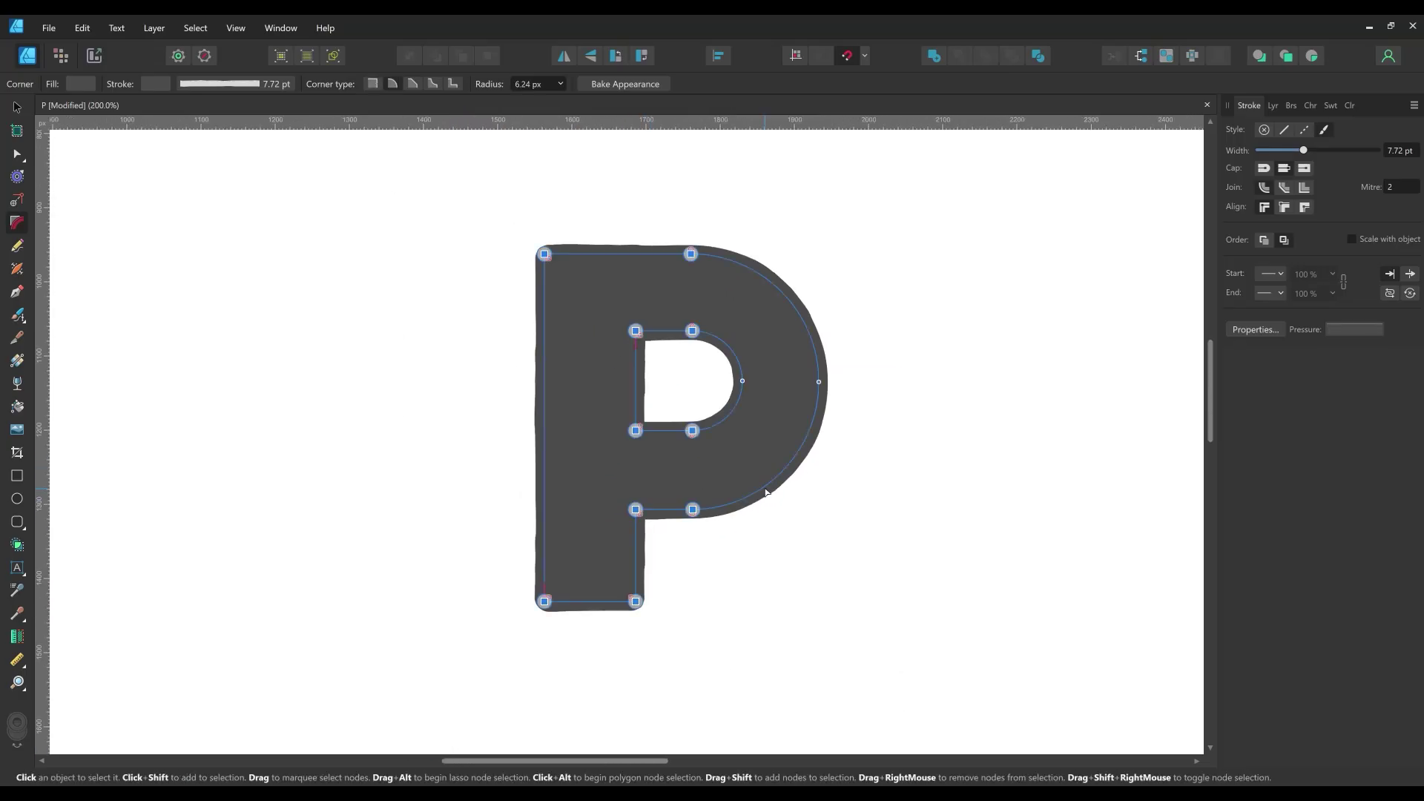
- Duplicate the dark grey P and contour the copy inward to a radius of -41.5 px
click(1273, 105)
right_click(1319, 153)
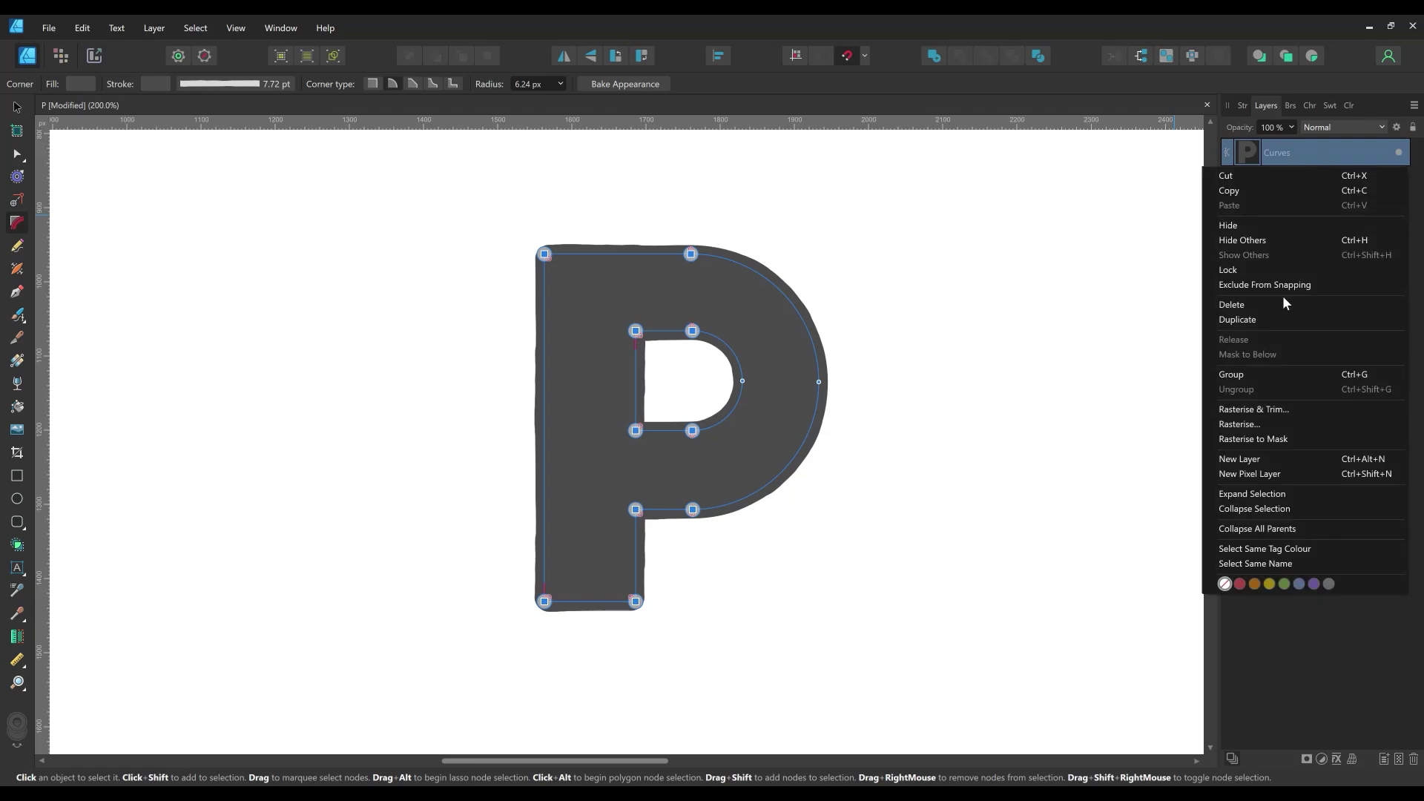
click(1305, 319)
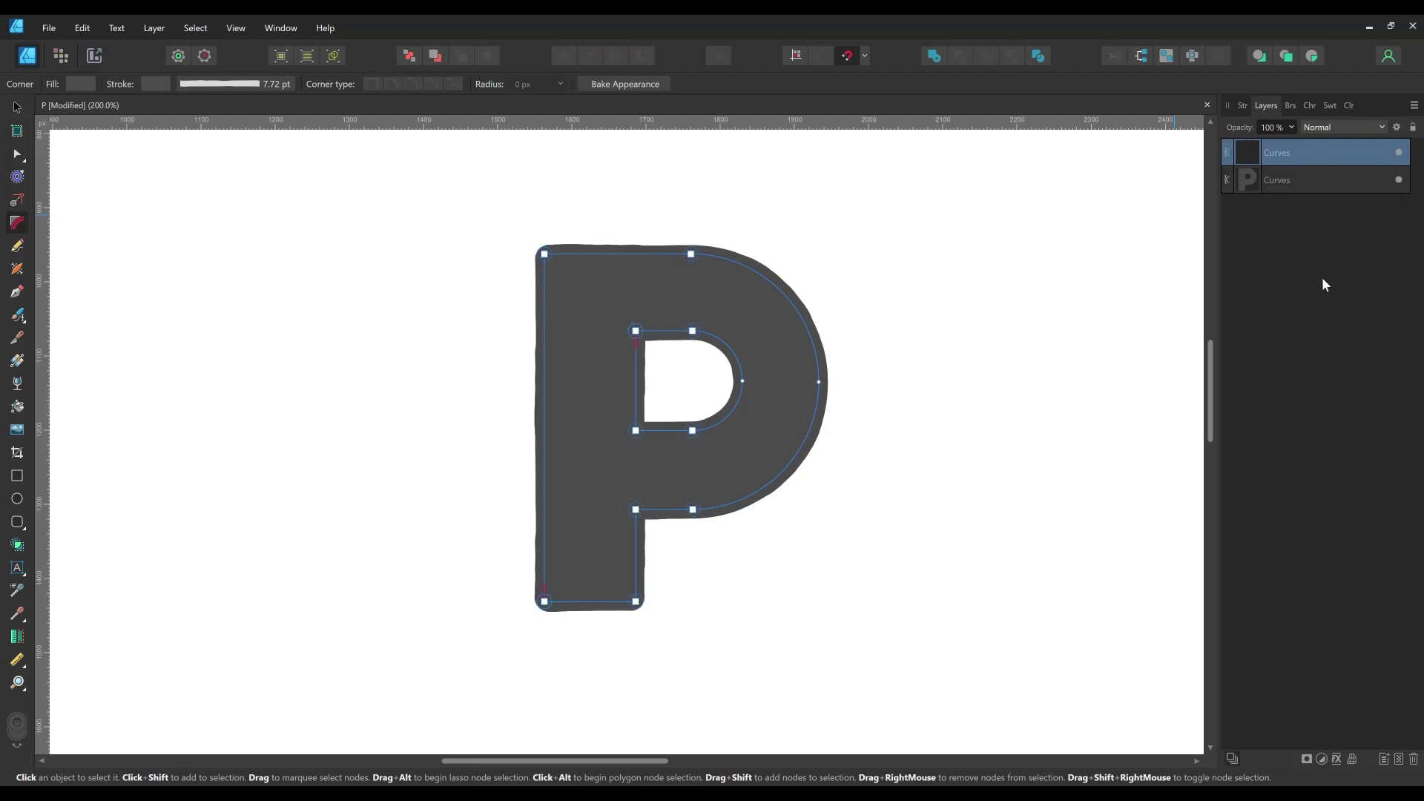
click(17, 177)
drag(555, 273, 531, 271)
- Set the inset P copy's blend mode to Erase and its contour radius to -48 px
click(1357, 128)
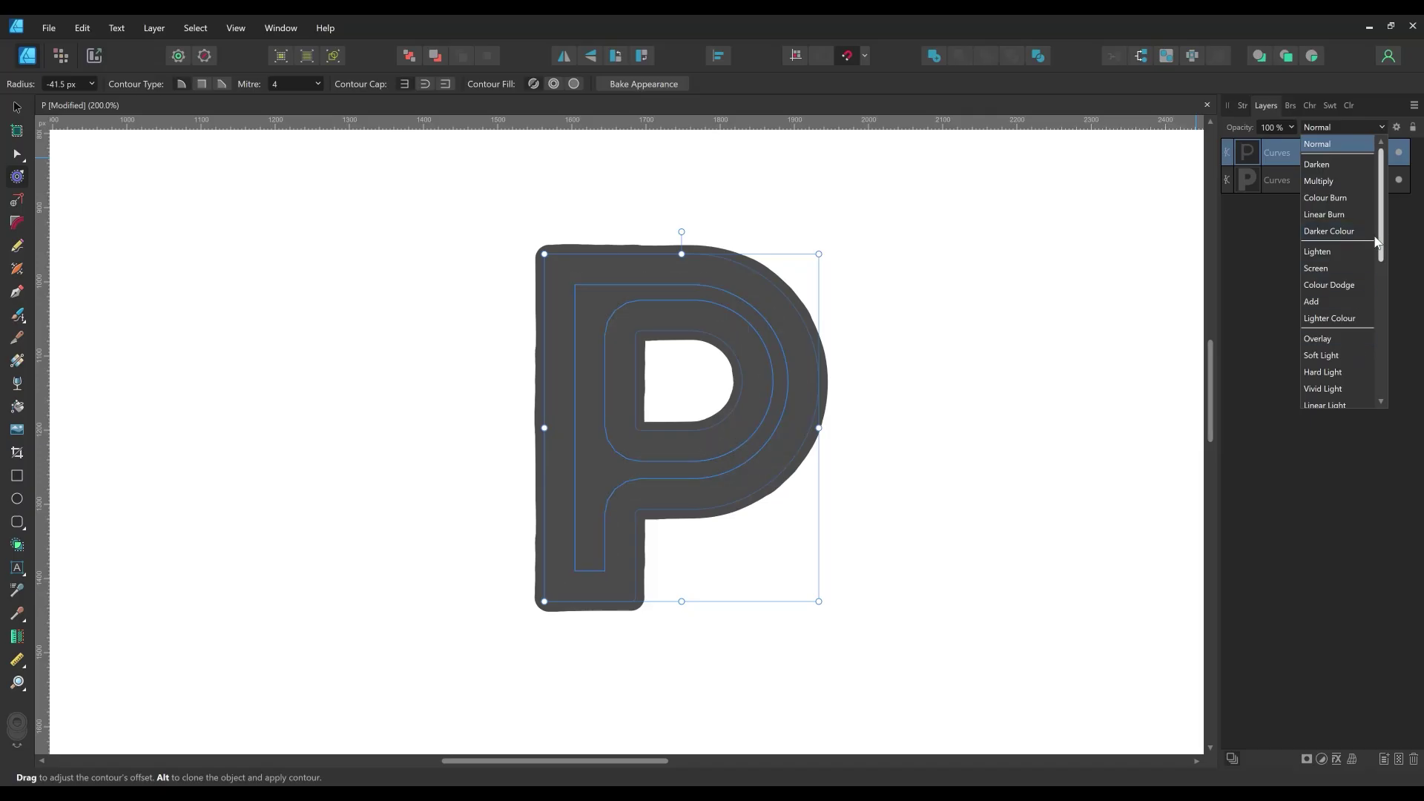
scroll(1336, 297, down, 5)
click(1325, 394)
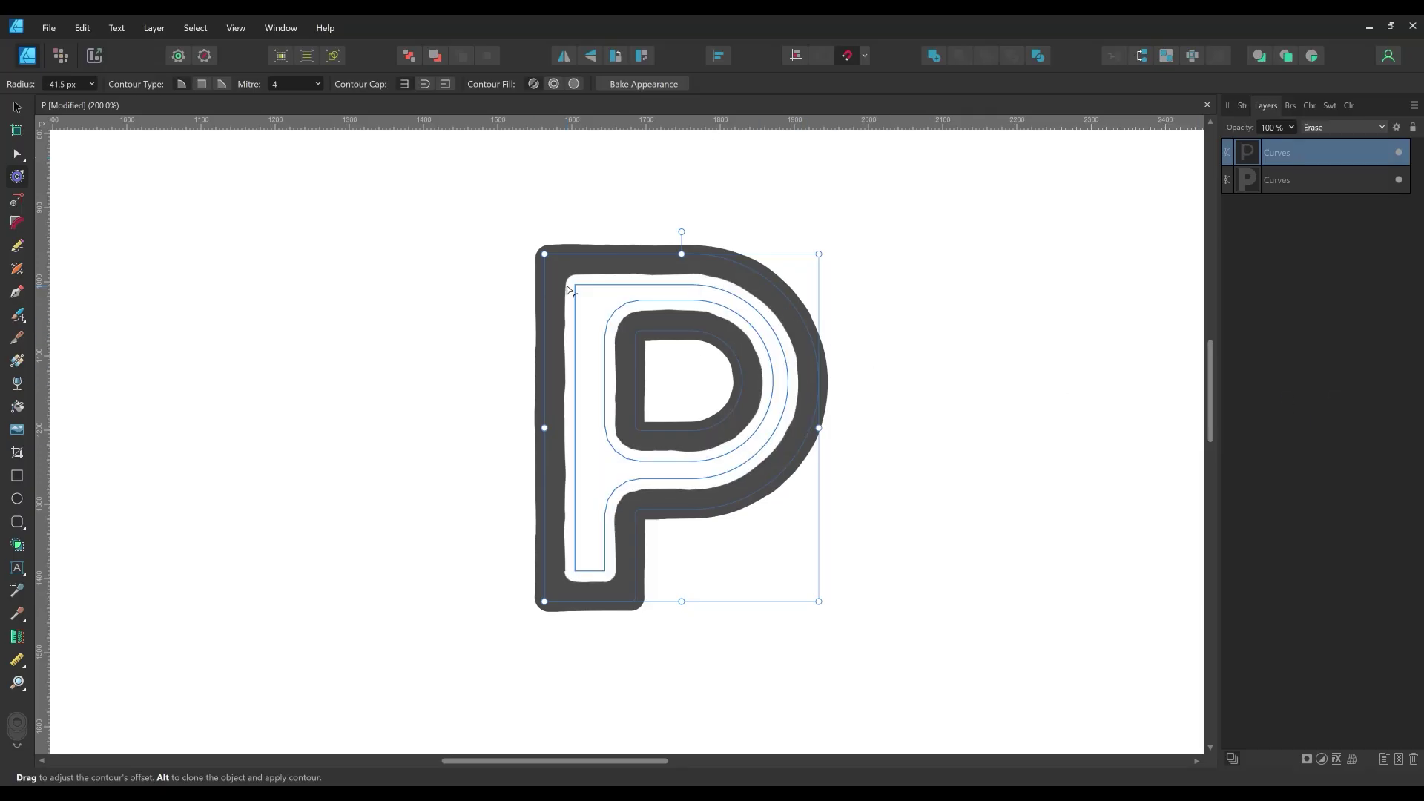
drag(568, 290, 564, 292)
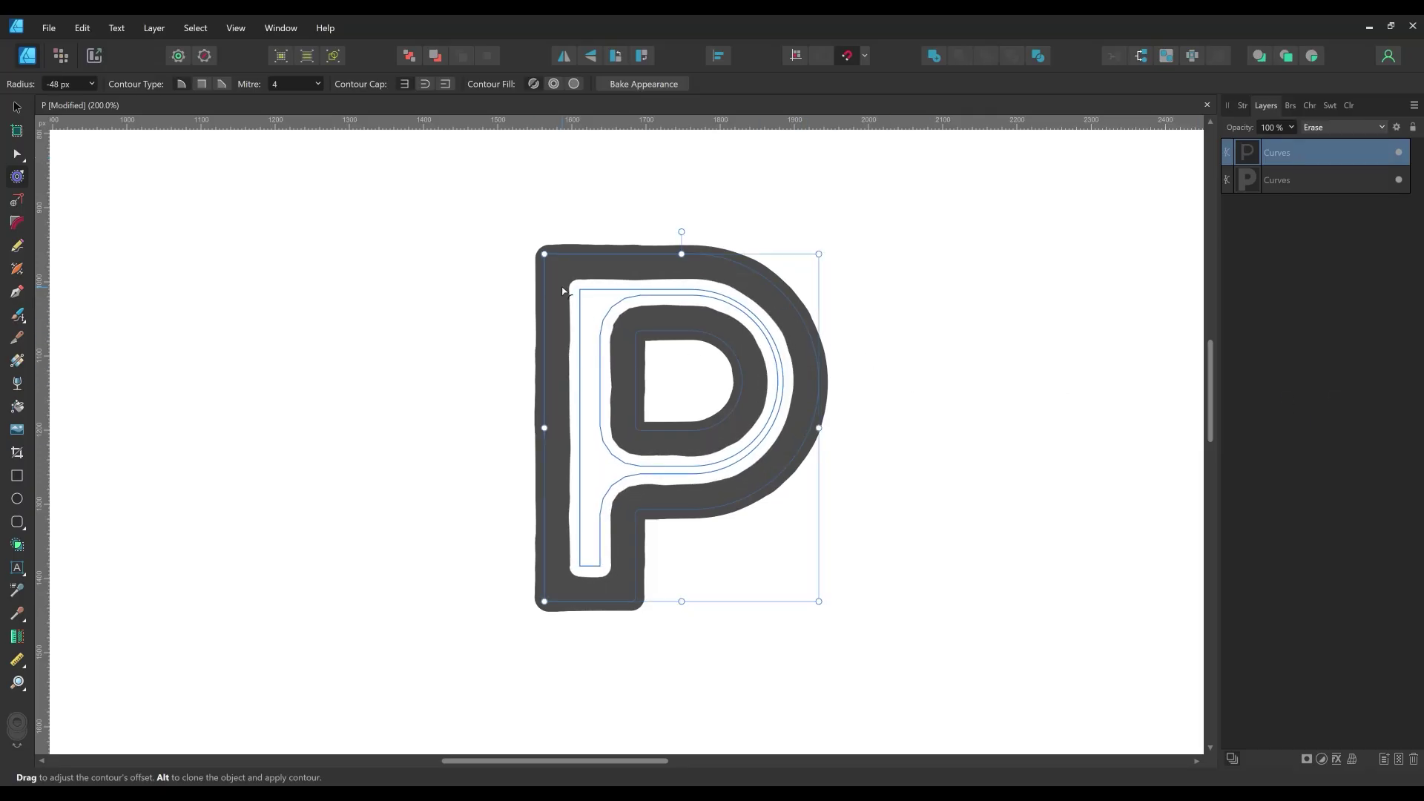
click(986, 407)
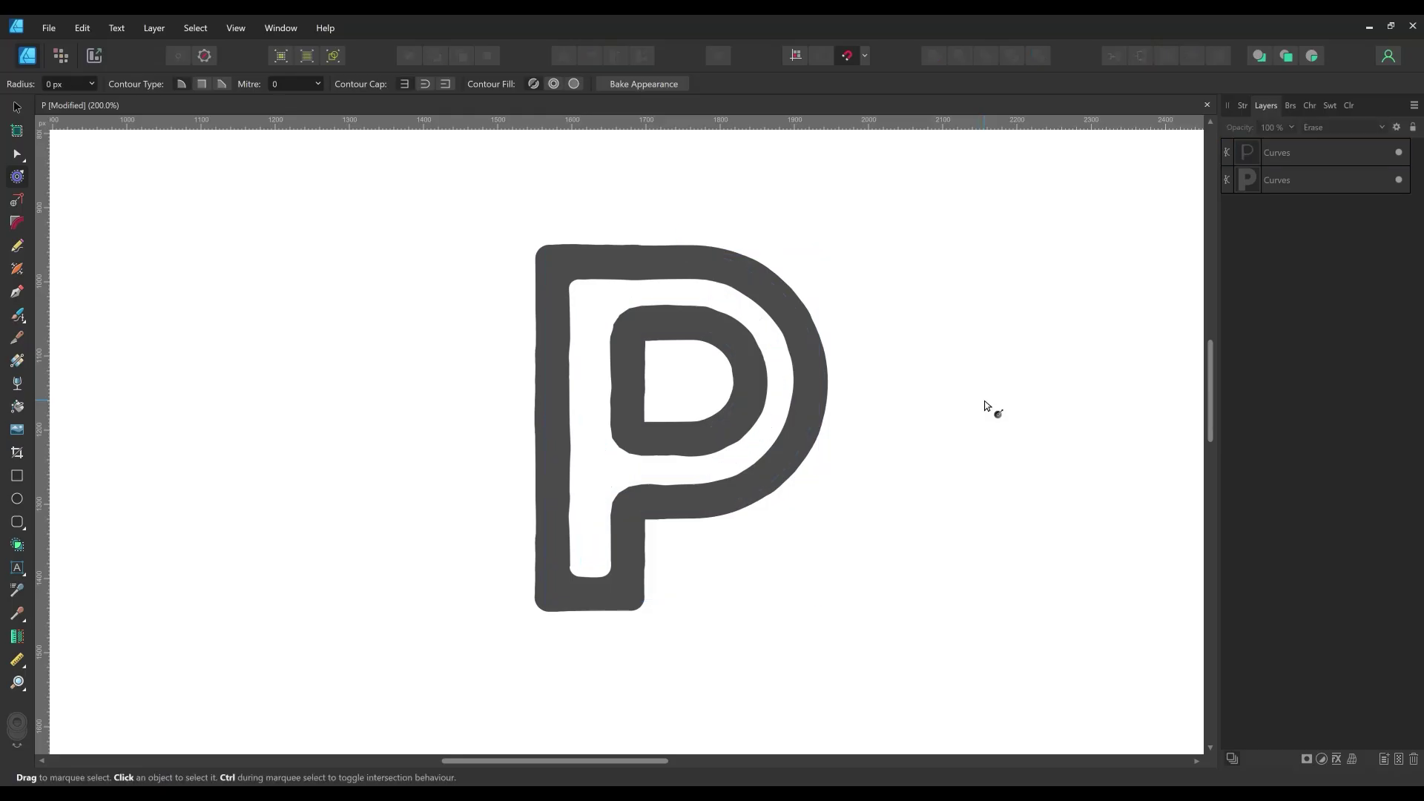
- Duplicate the bottom solid P and apply the Fineliner Diamond brush from the Fineliner Type Decorator brushes to the copy
click(1360, 181)
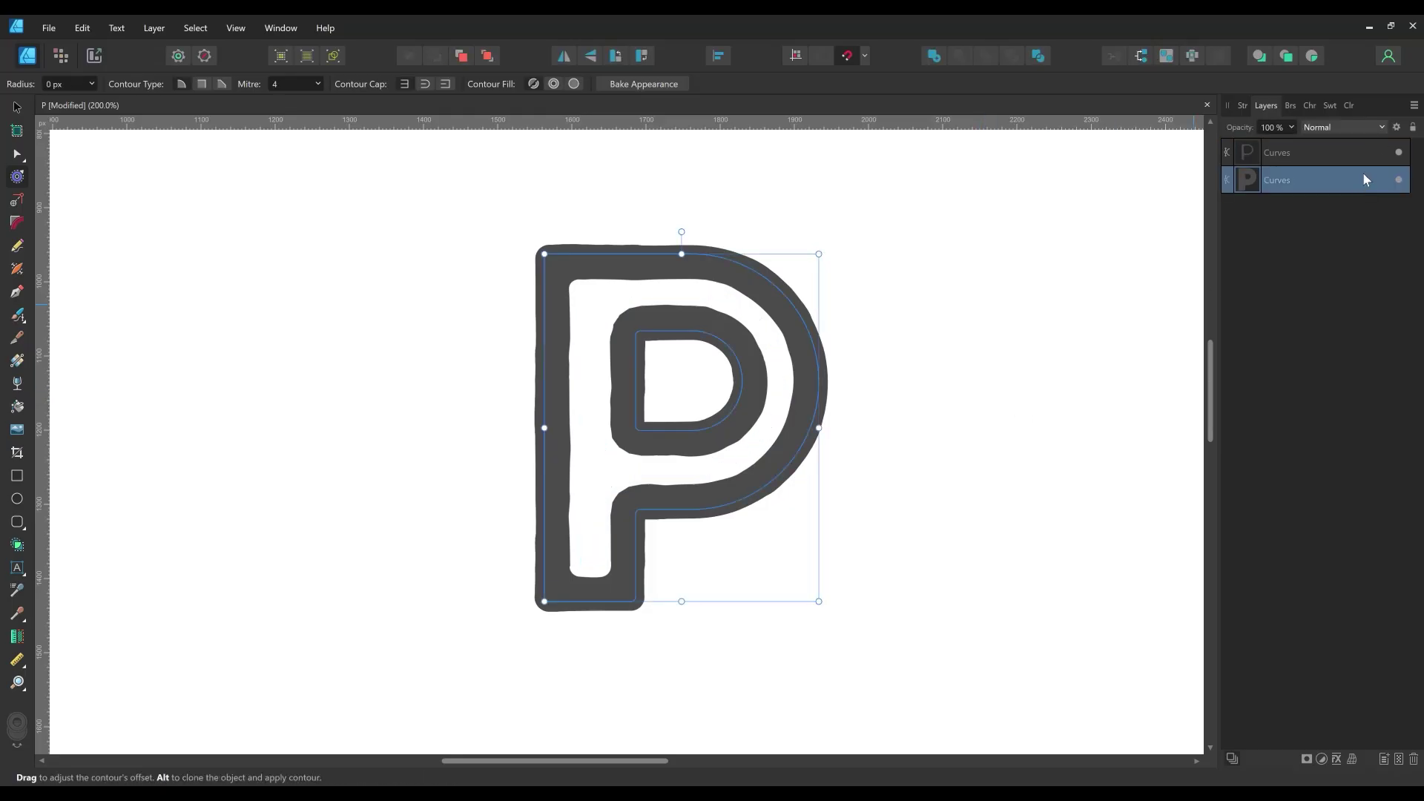
right_click(1364, 181)
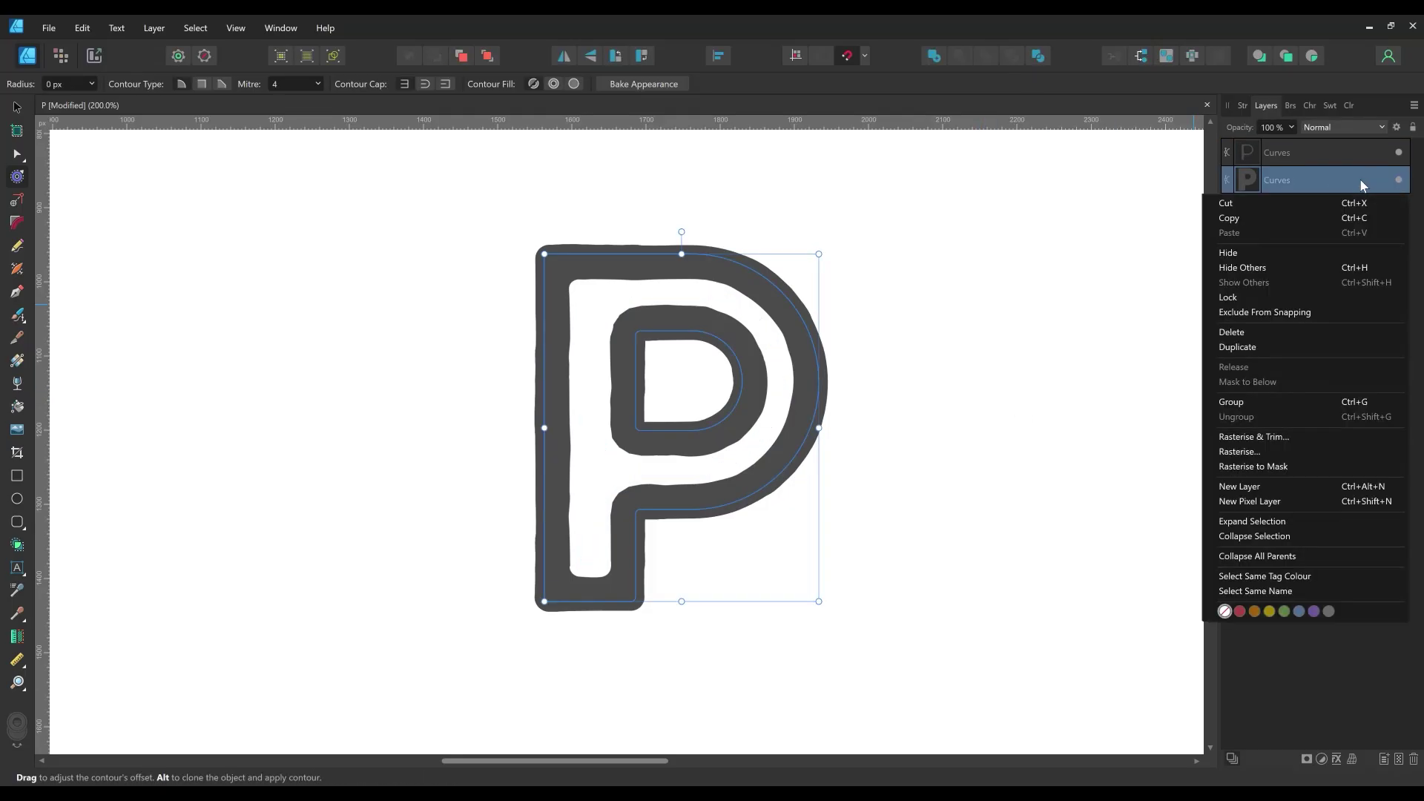
click(1277, 346)
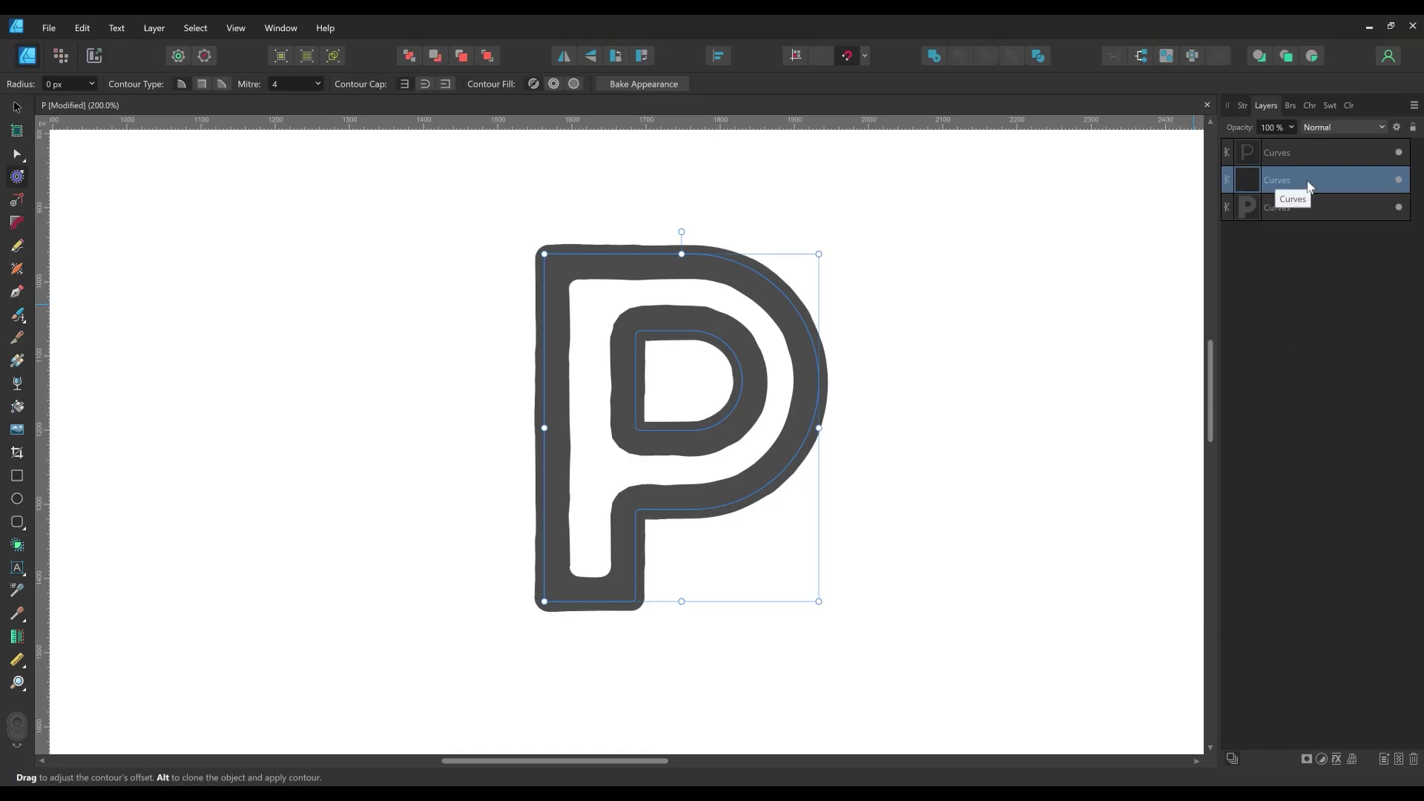
click(1293, 105)
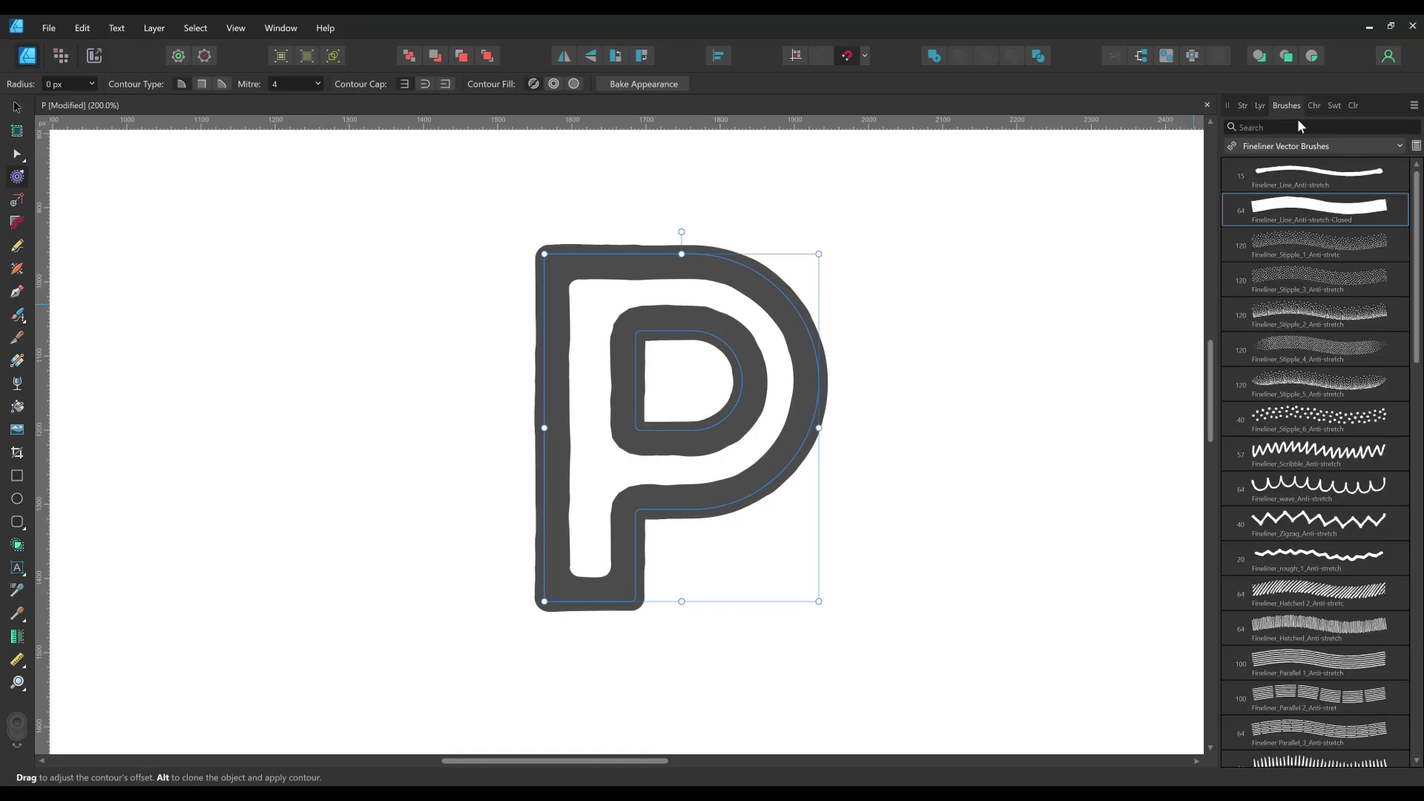
click(1322, 146)
click(1329, 385)
drag(1416, 282, 1417, 302)
scroll(1324, 448, down, 10)
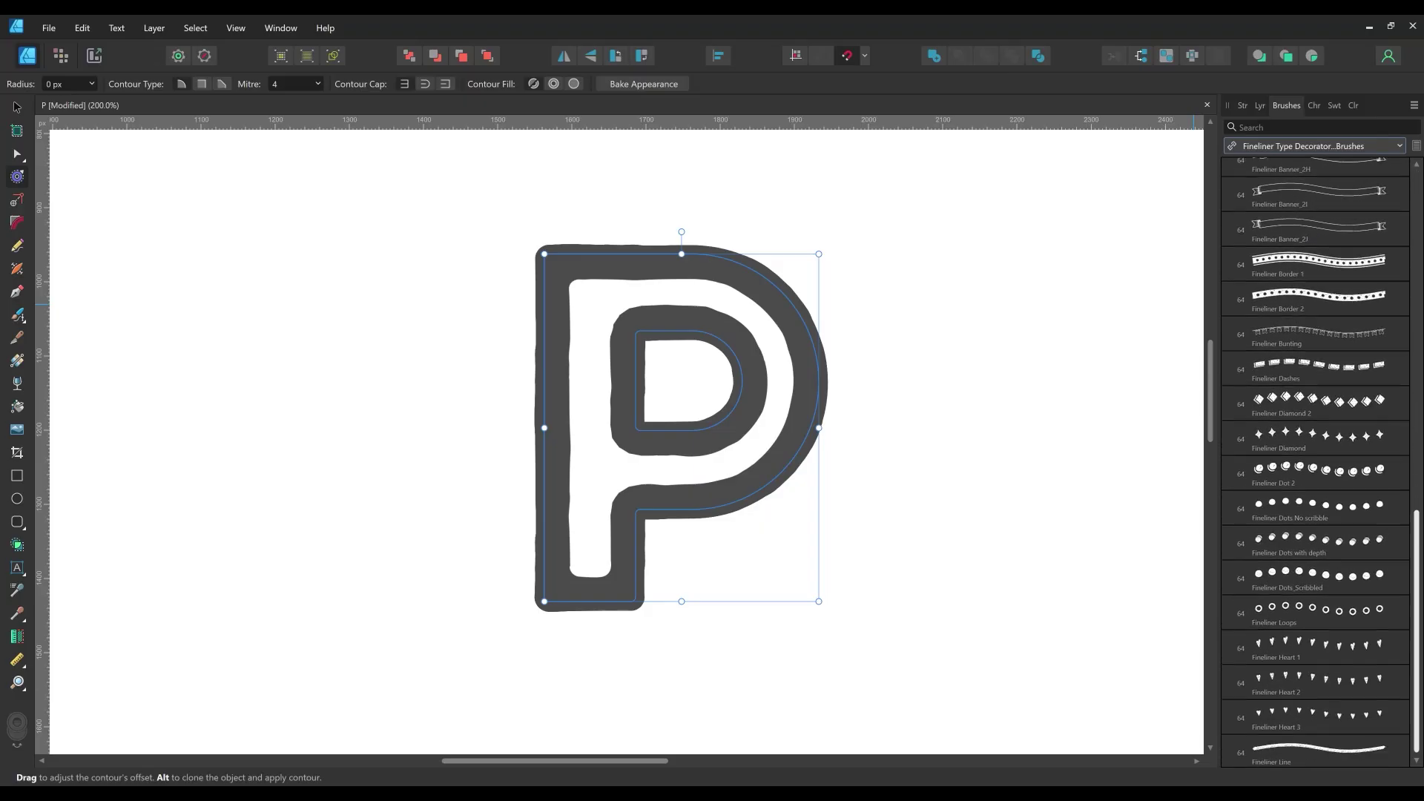
click(1319, 443)
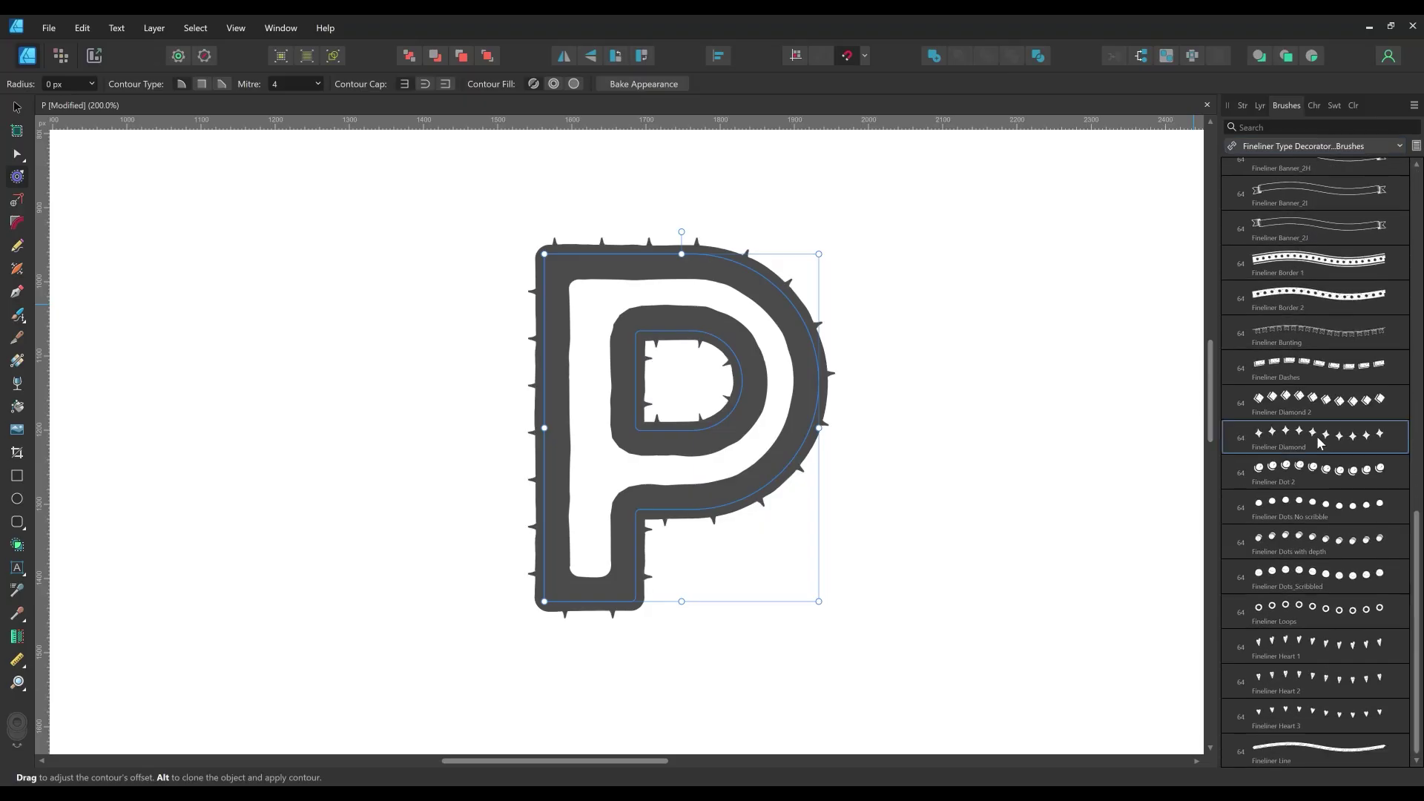
- Set the diamond-brushed P copy's blend mode to Erase and remove its fill
click(1260, 106)
click(1313, 127)
drag(1381, 172, 1381, 311)
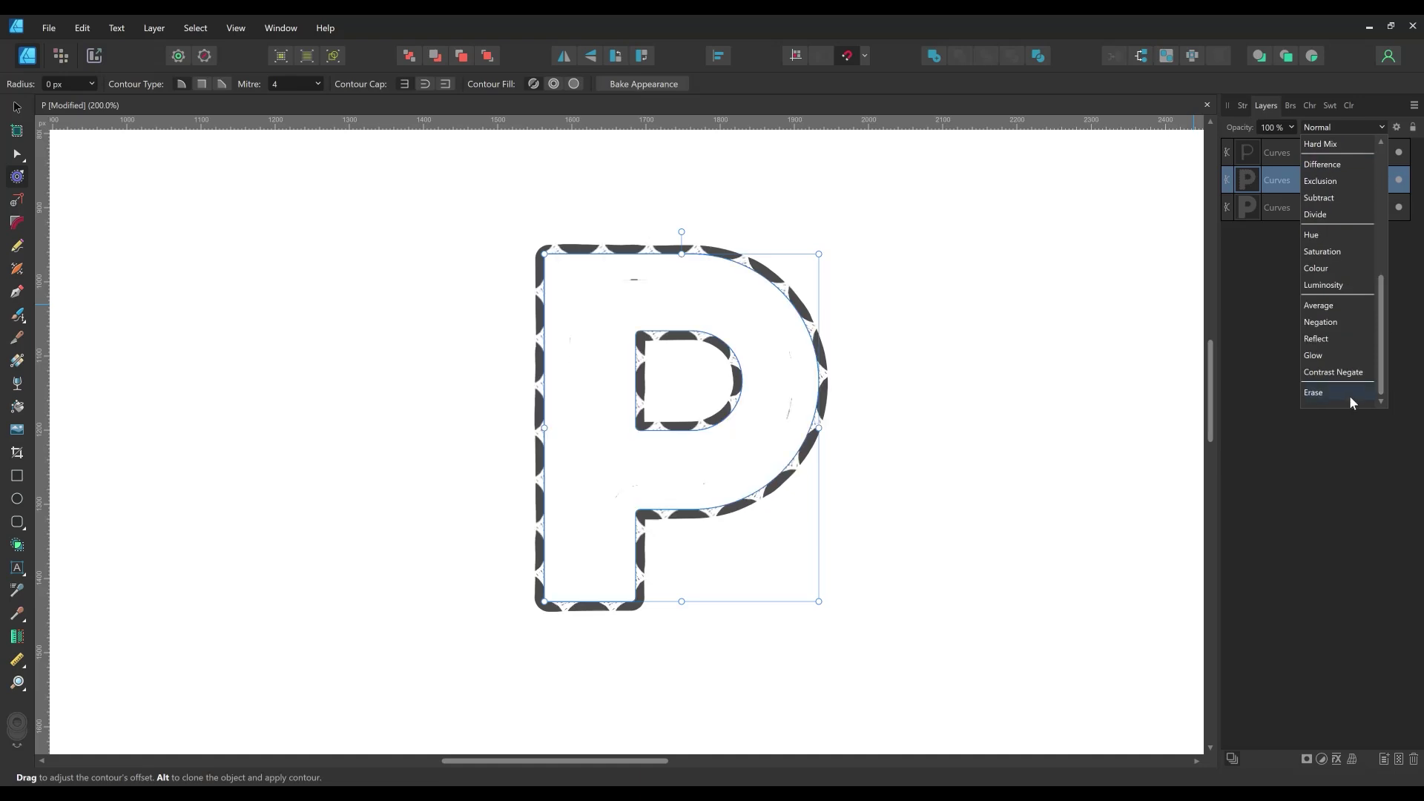
click(1324, 398)
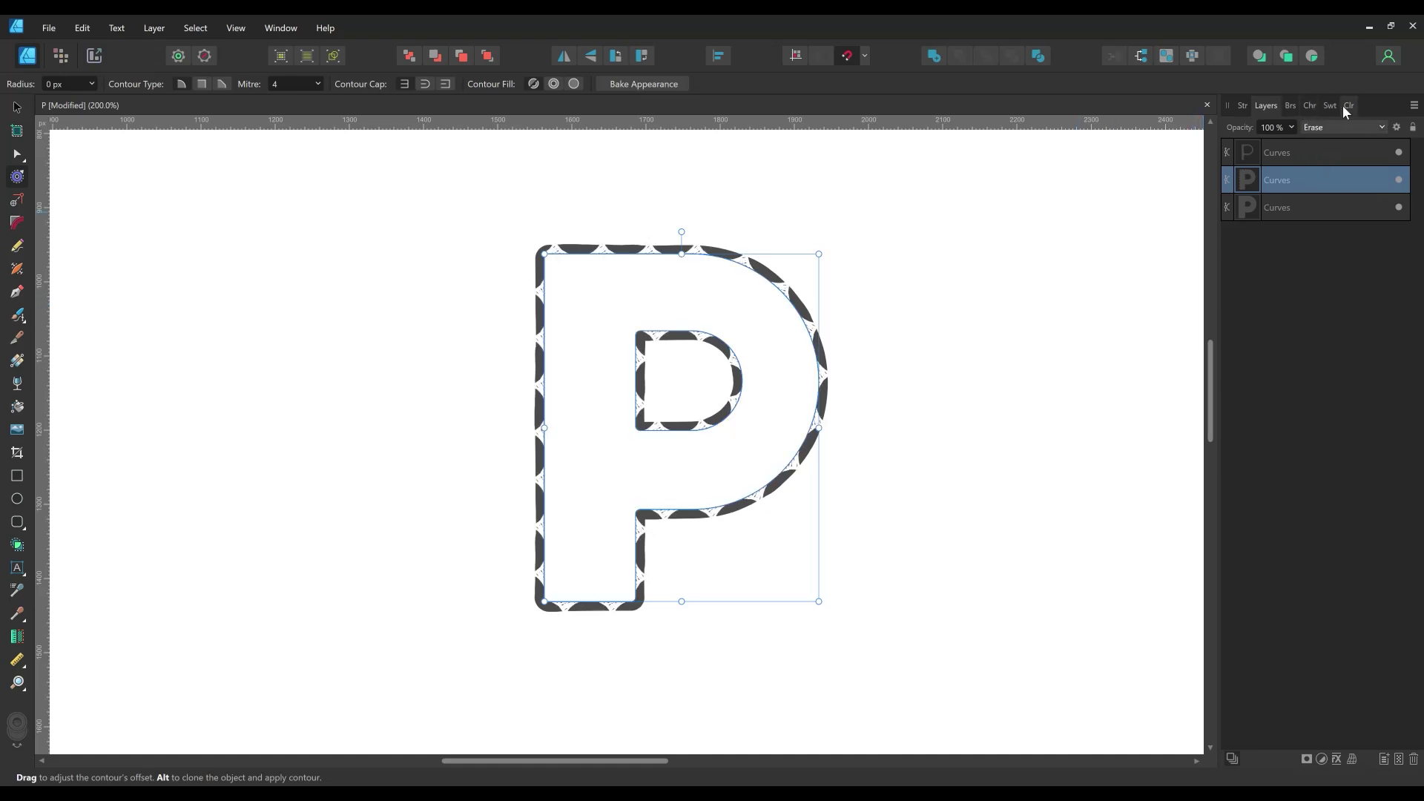
click(1240, 105)
click(1331, 107)
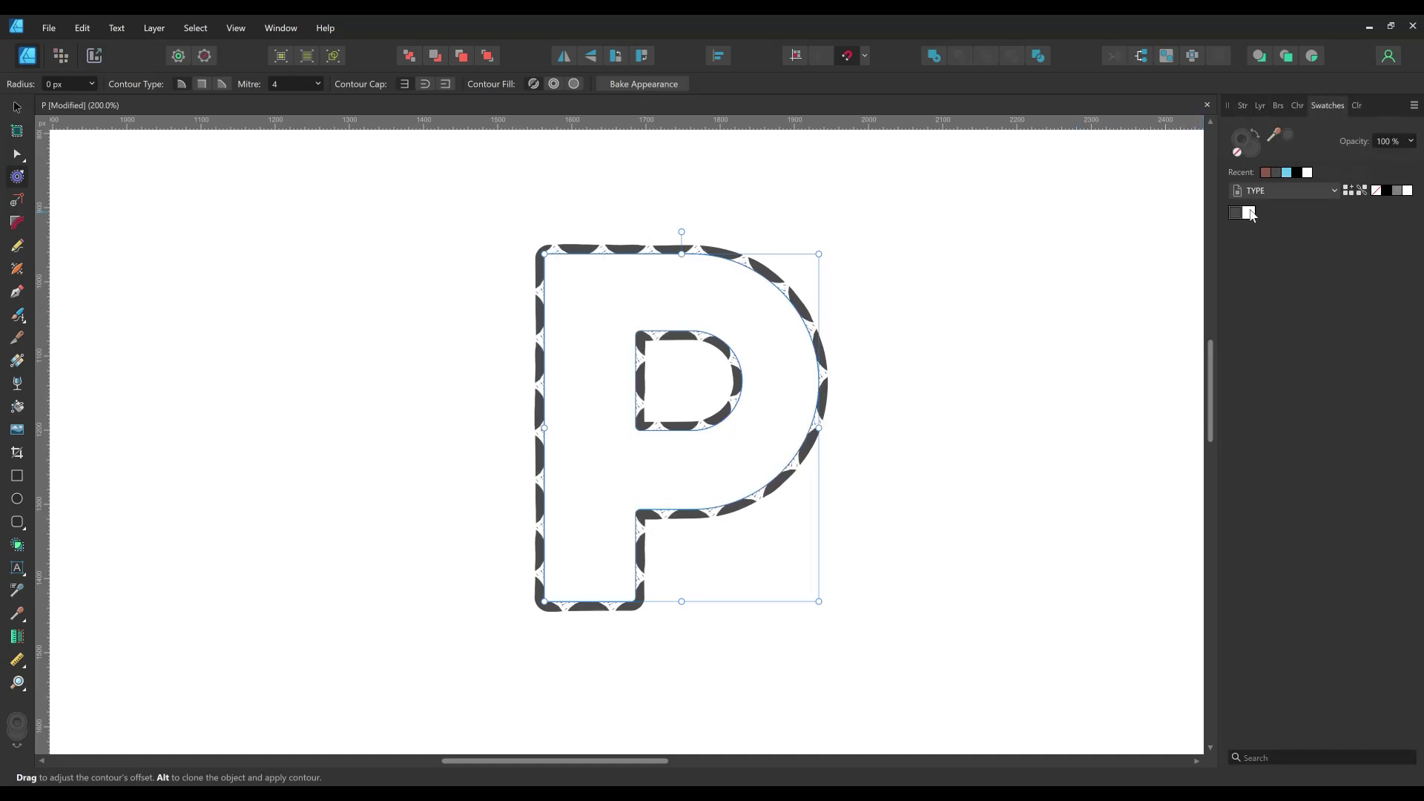
click(1238, 152)
- Contour the diamond outline inward to -13.5 px and set its stroke width to 6.9 pt
click(1246, 106)
drag(1317, 151, 1305, 152)
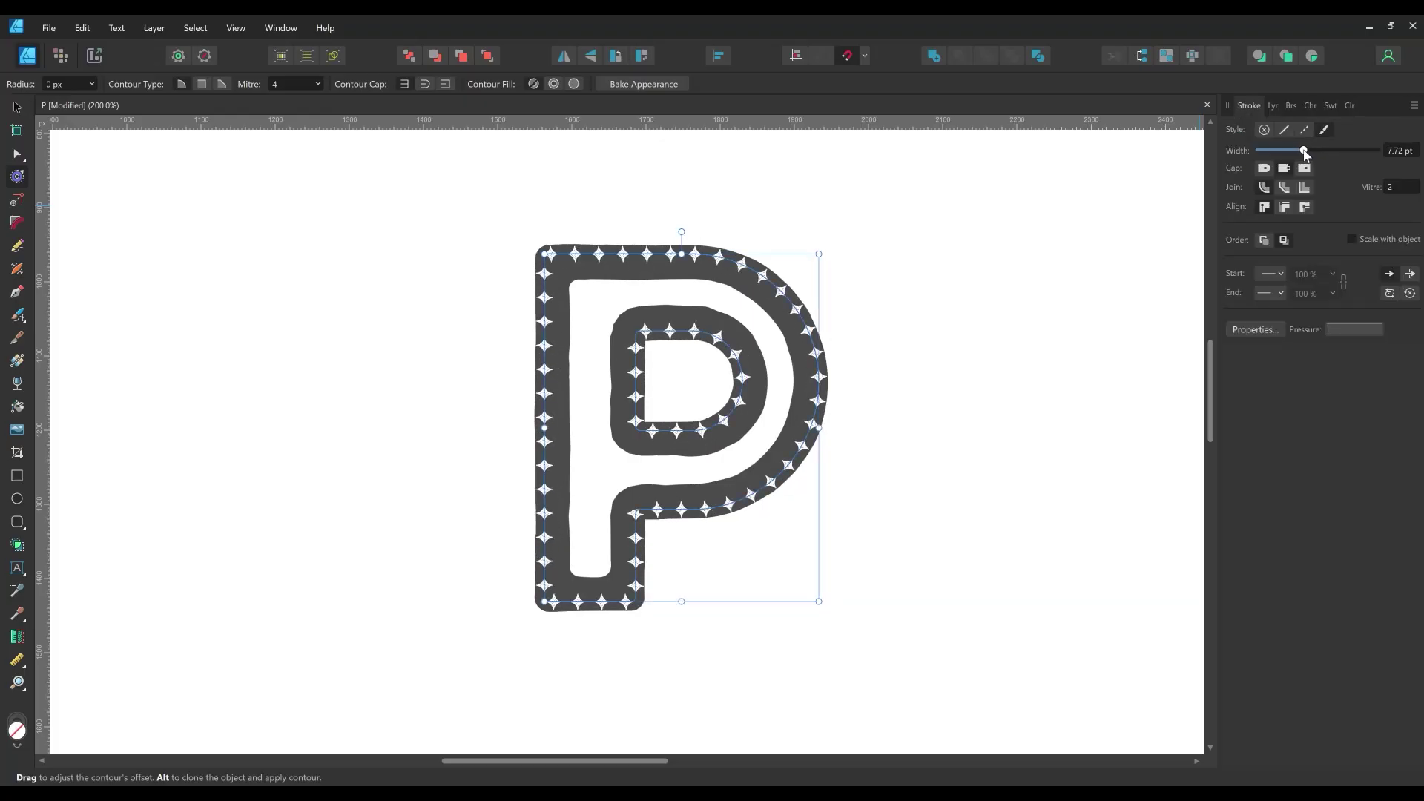
drag(546, 257, 535, 250)
drag(1303, 150, 1301, 150)
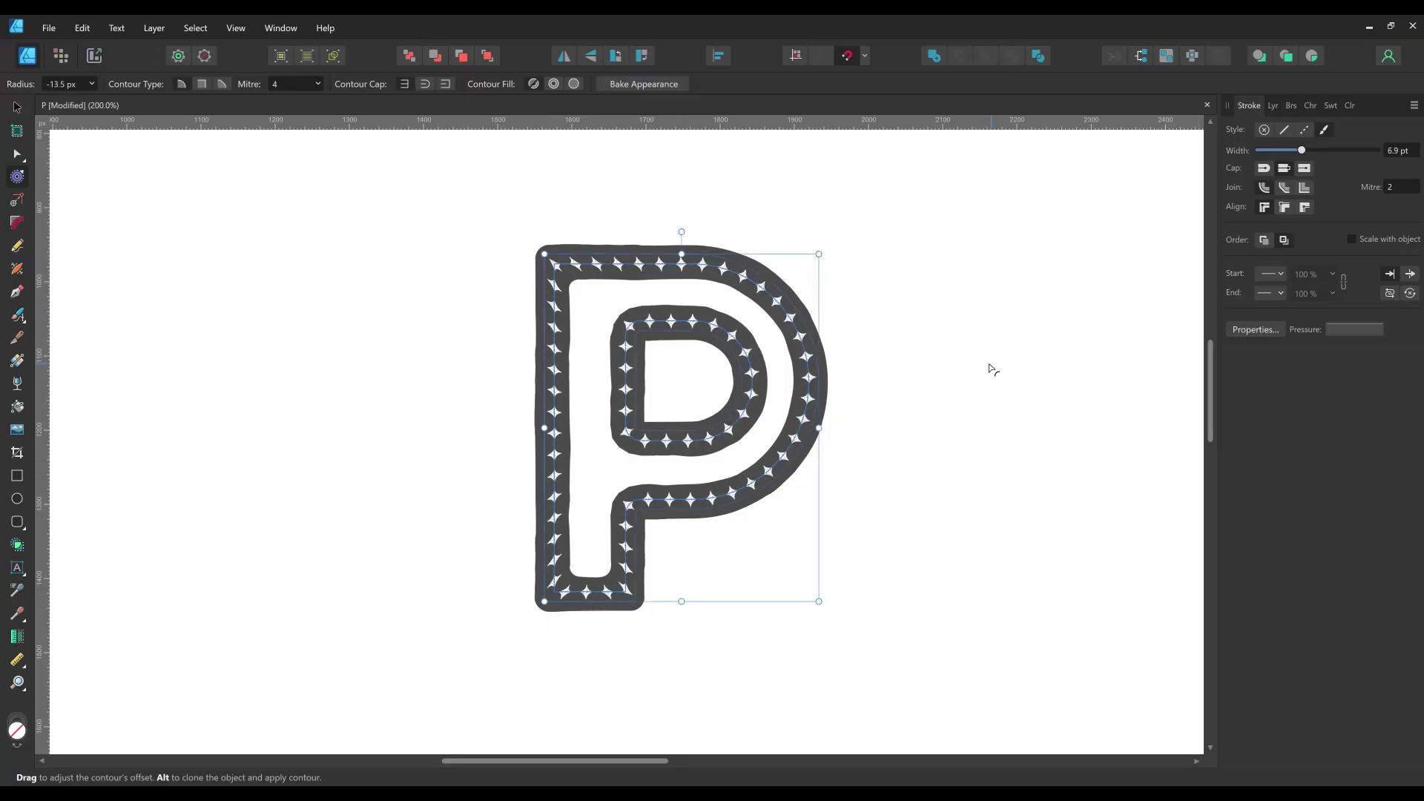
- Round the outer corners of the diamond outline, with a 37.74 px radius at the letter's top-left corner
click(18, 222)
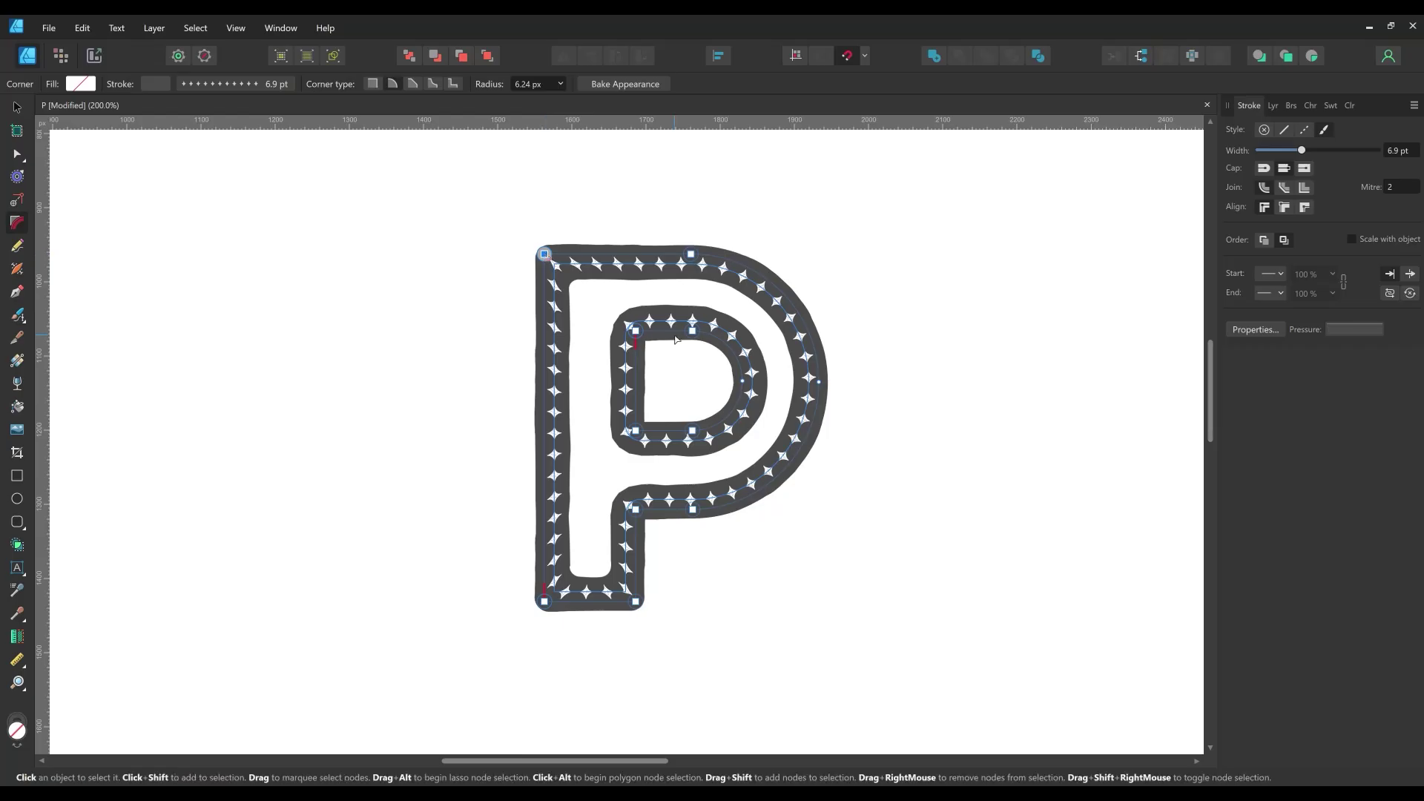
drag(652, 630, 560, 273)
click(827, 526)
click(638, 601)
click(637, 602)
shift+click(549, 602)
drag(618, 584, 610, 568)
click(706, 578)
click(636, 601)
click(545, 254)
drag(564, 276, 593, 305)
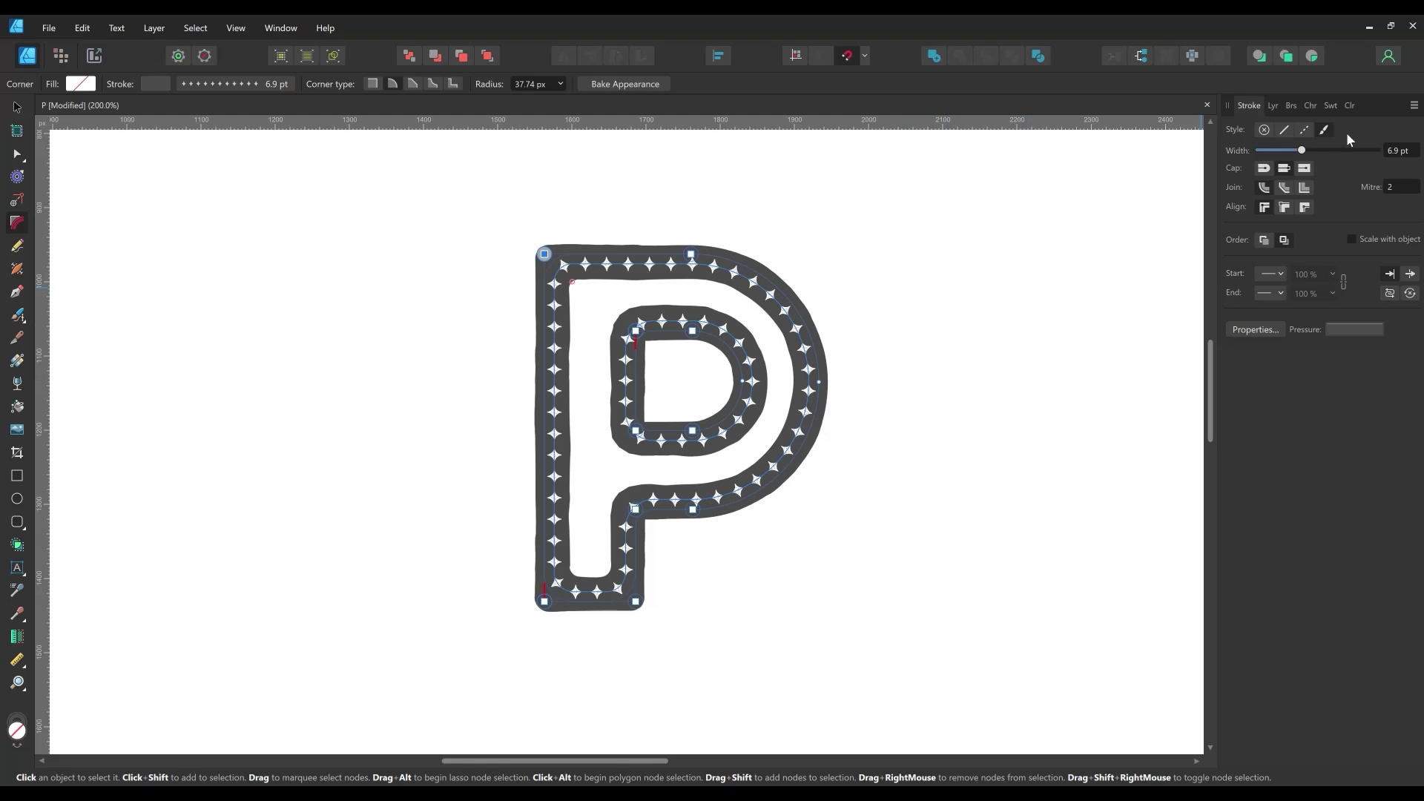
- Brush a straight vertical row of Fineliner Loops at 7 pt width down the middle of the P's white stem
click(1293, 106)
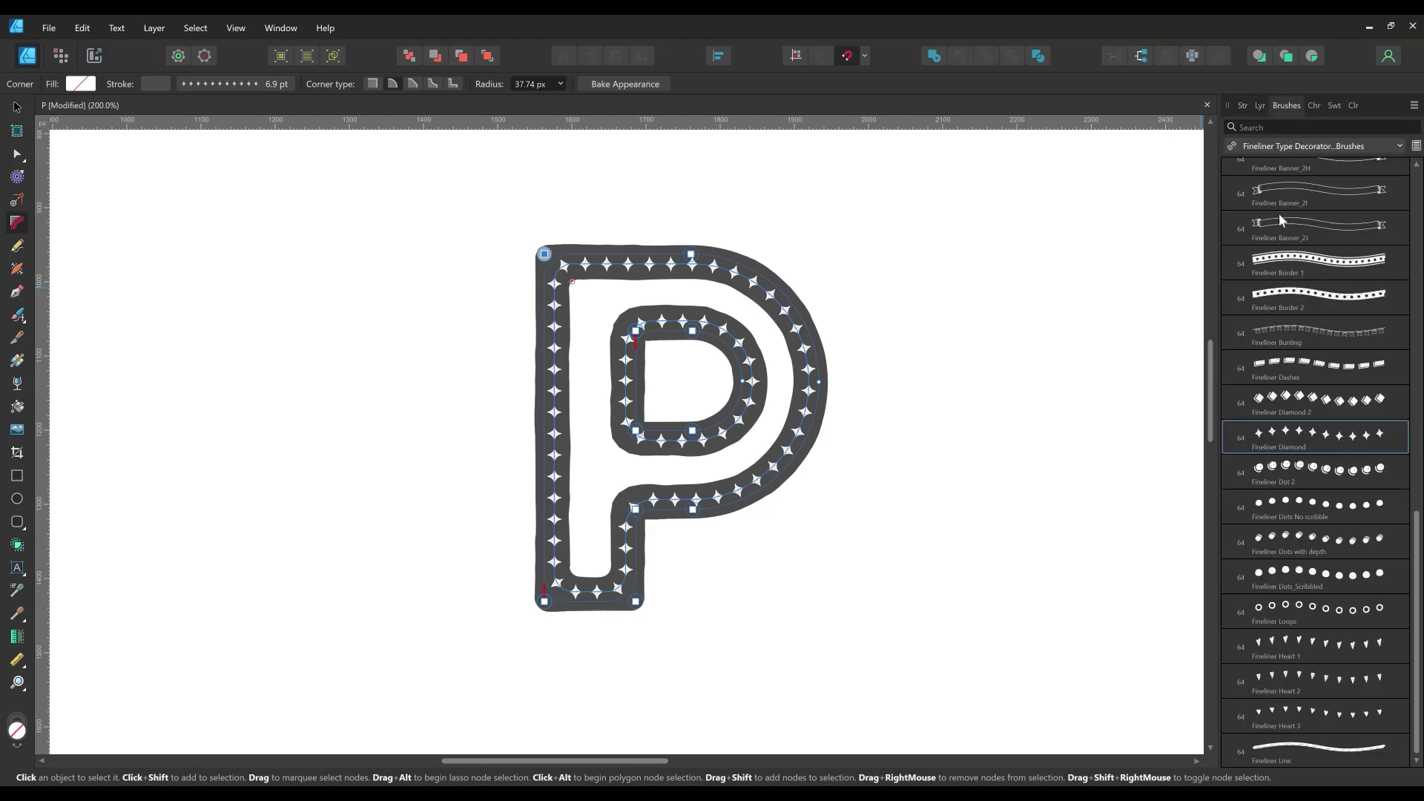
click(1058, 373)
click(1319, 614)
click(33, 329)
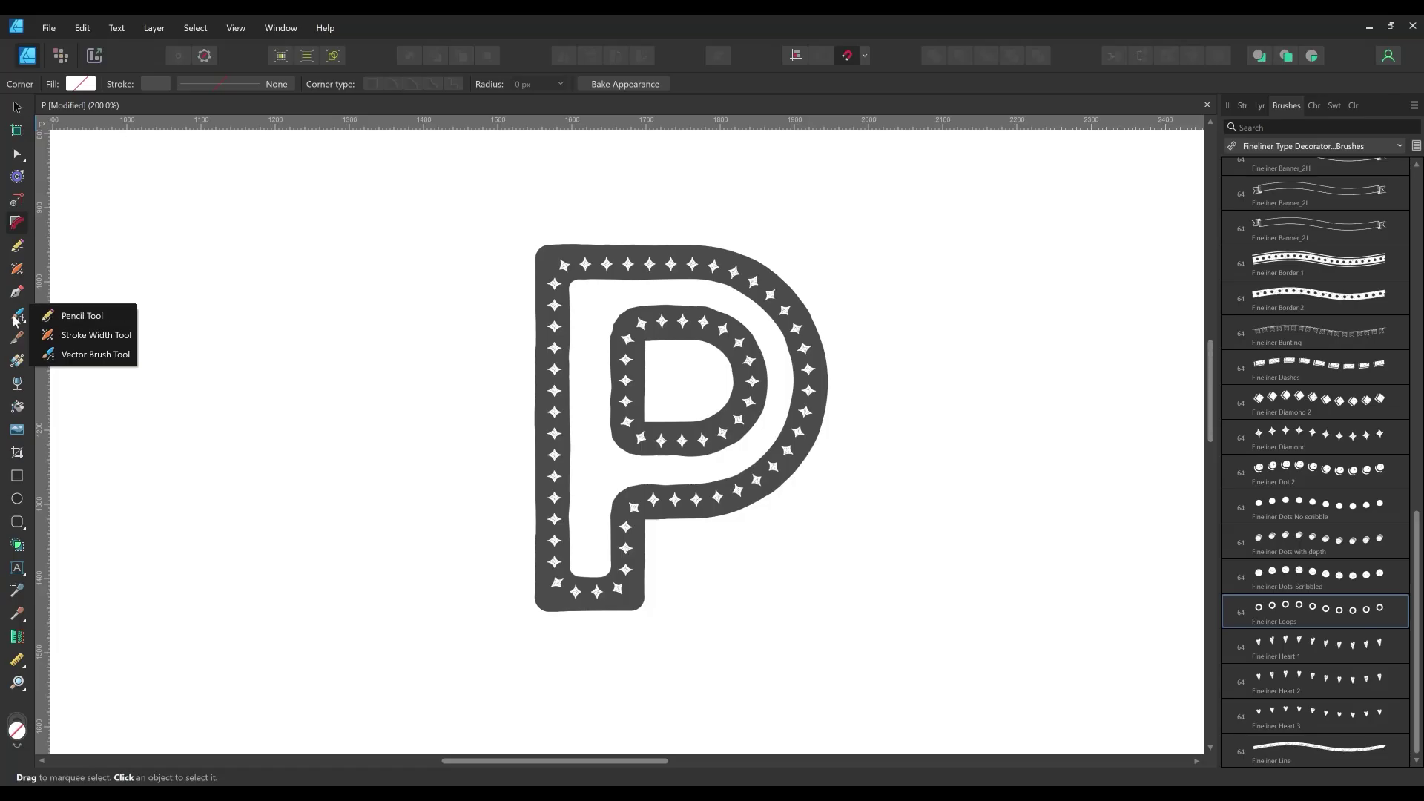
click(55, 315)
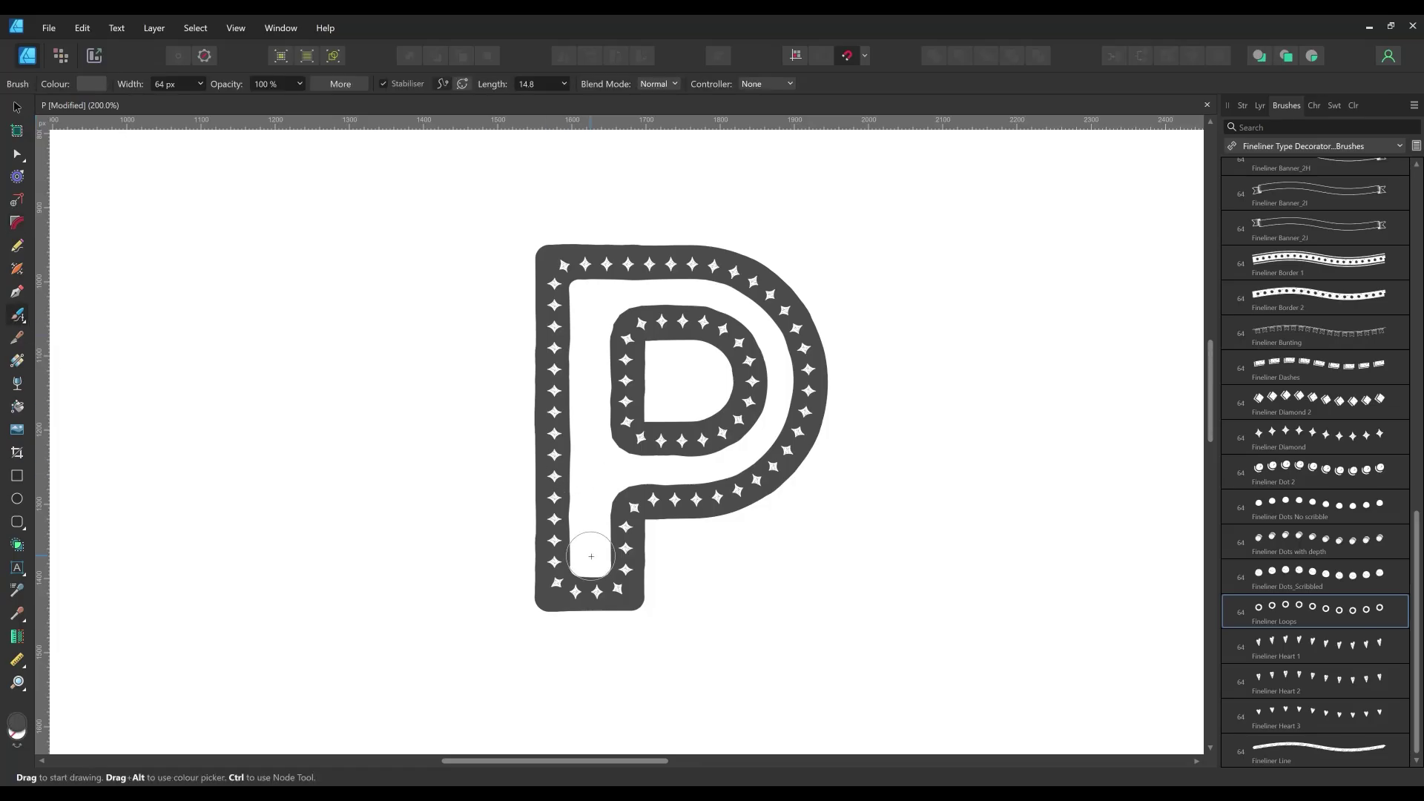
click(1249, 105)
click(1411, 152)
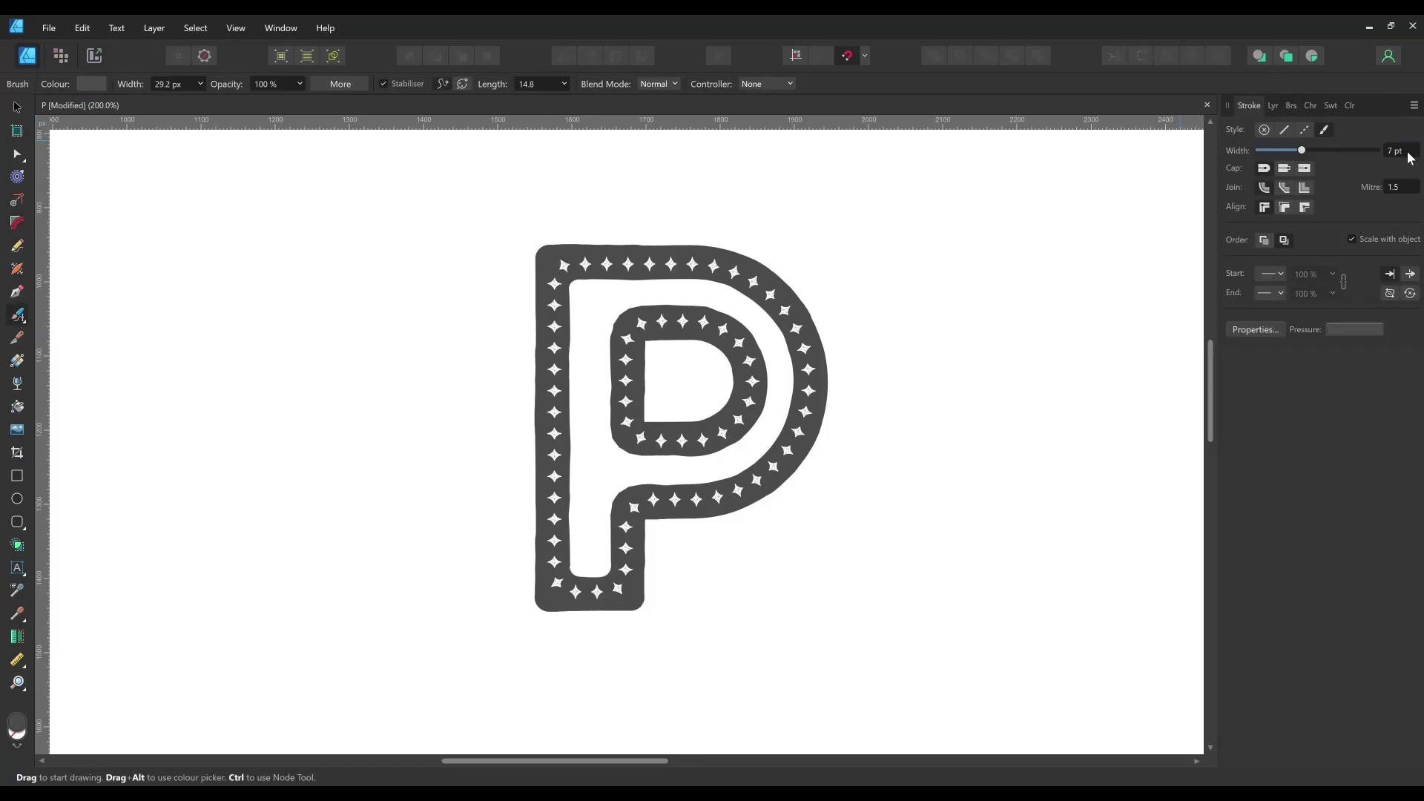
drag(587, 566, 590, 297)
key(a)
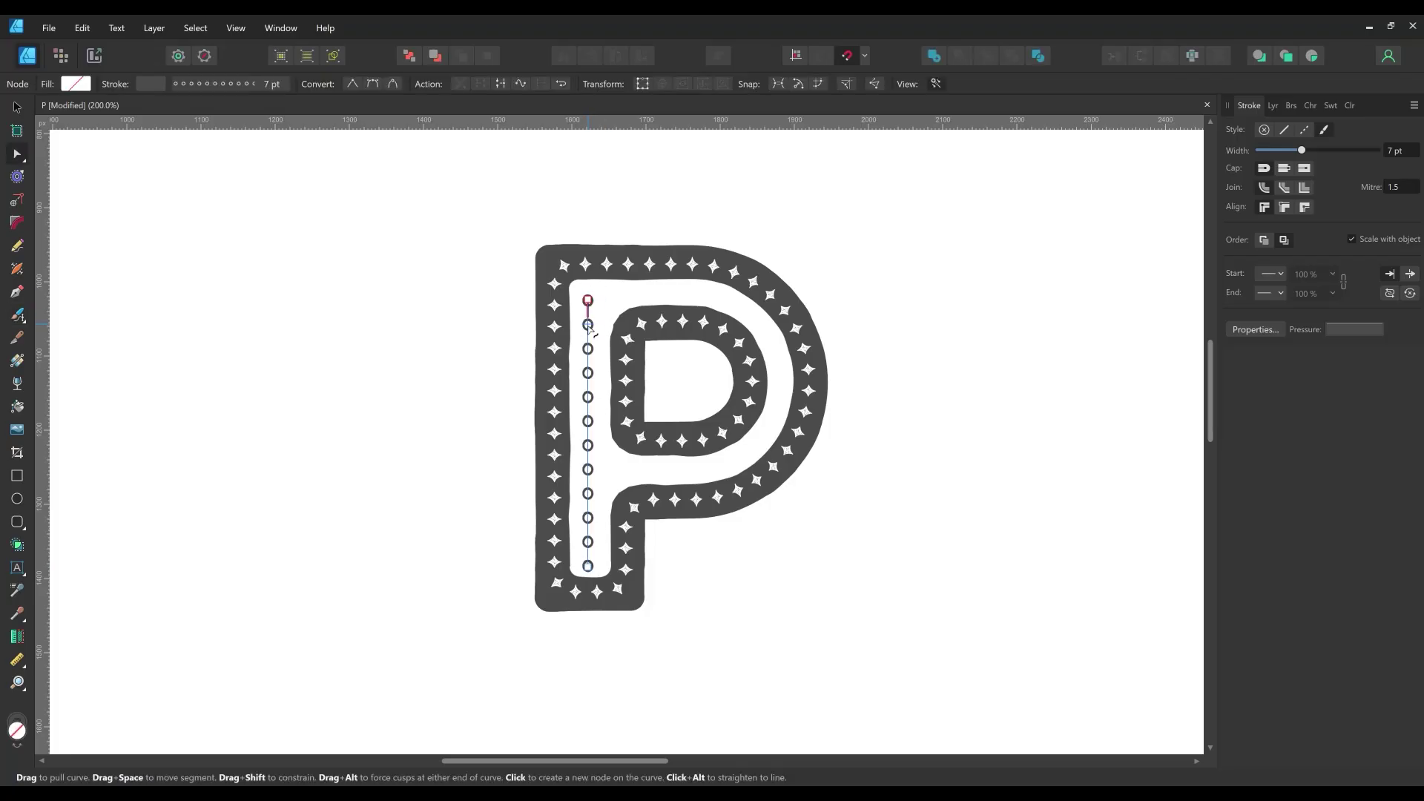
drag(592, 350, 594, 344)
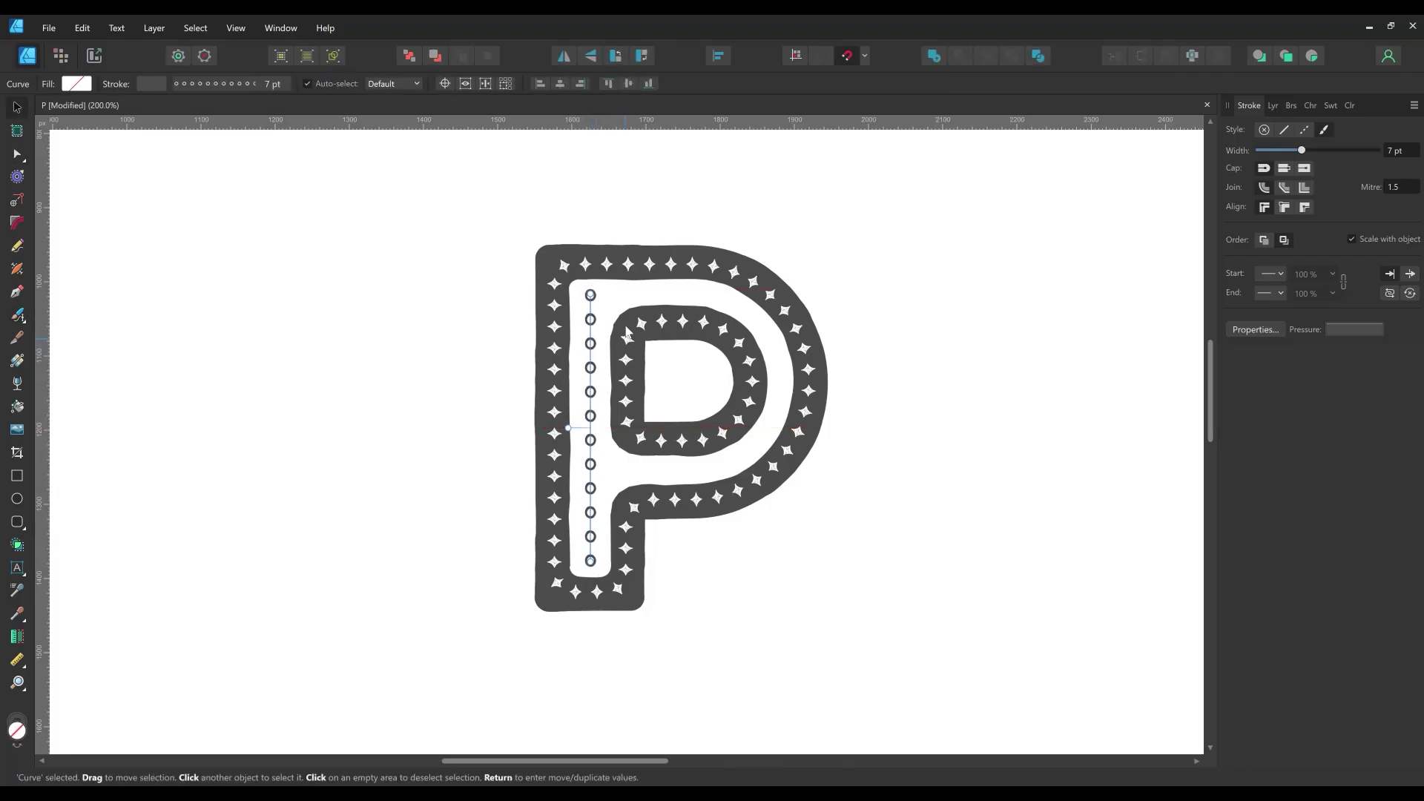
- Brush a second row of Fineliner Loops around the white inline of the P's bowl
key(b)
mouse_move(611, 293)
mouse_down()
mouse_move(733, 306)
mouse_move(769, 331)
mouse_move(782, 383)
mouse_move(765, 434)
mouse_move(716, 461)
mouse_move(609, 468)
mouse_move(614, 293)
mouse_up()
key(a)
click(699, 294)
drag(706, 480, 605, 454)
- Nudge and reshape the bowl's loop curve so it runs centrally between the inner and outer diamond bands
key(Down)
key(Down)
key(Down)
key(Down)
drag(821, 447, 814, 453)
click(784, 382)
drag(784, 382, 780, 382)
click(747, 313)
drag(614, 293, 612, 294)
click(947, 492)
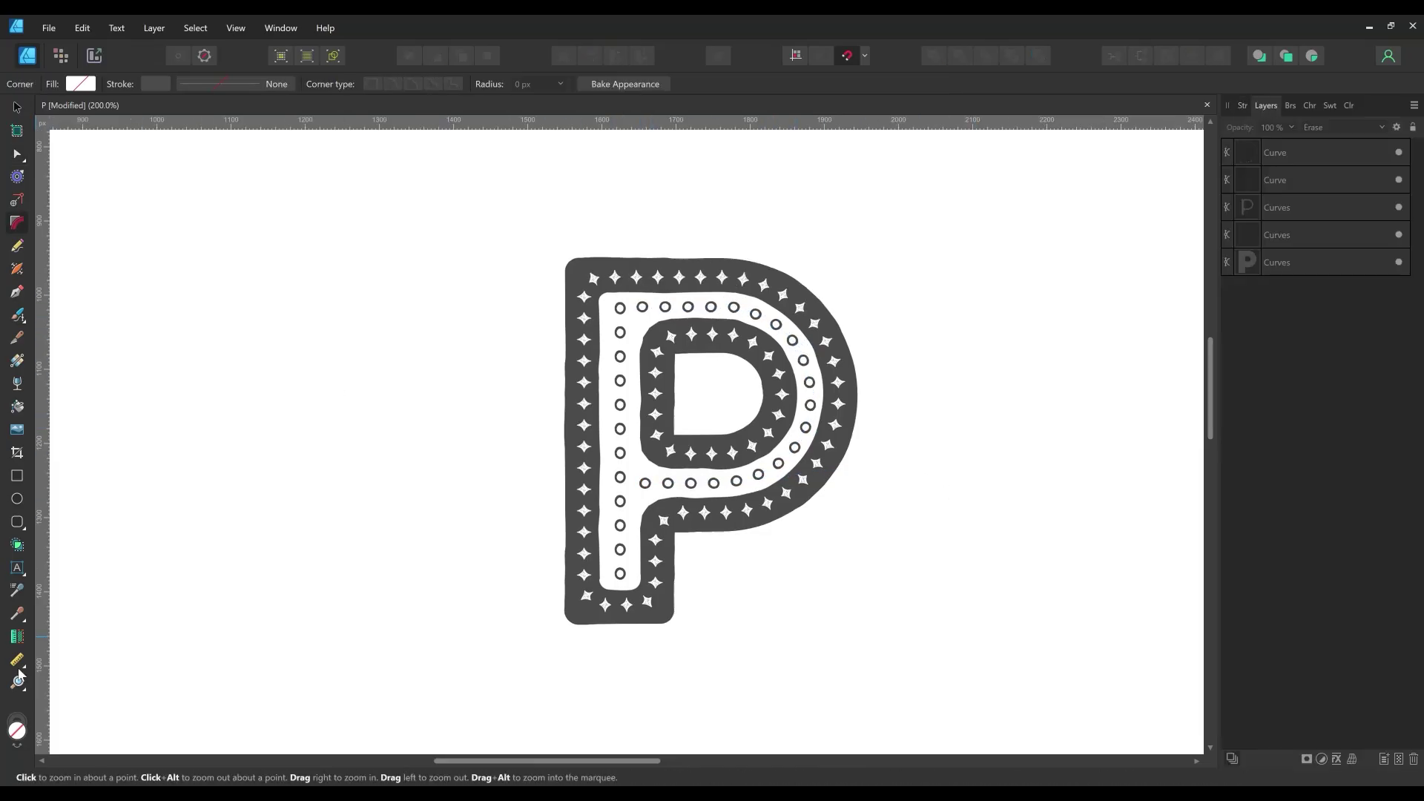
- Round the corners of the P's erased inline curve with the Corner tool
click(17, 680)
drag(555, 257, 746, 567)
drag(741, 577, 665, 277)
click(17, 154)
click(524, 364)
click(17, 223)
drag(647, 702, 733, 728)
drag(547, 308, 500, 474)
drag(816, 586, 850, 454)
scroll(850, 454, down, 1)
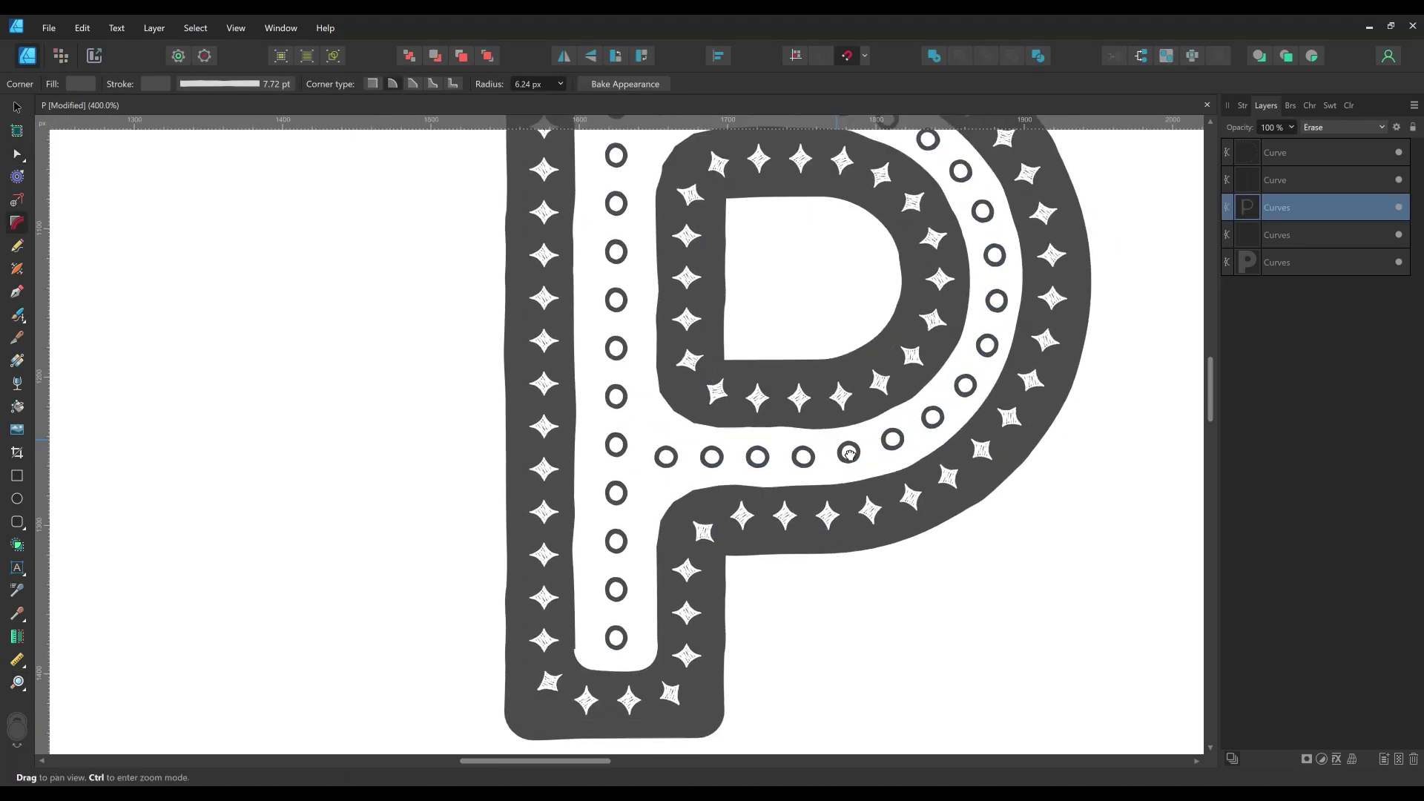
scroll(850, 453, down, 2)
mouse_move(539, 690)
mouse_down()
mouse_move(586, 675)
mouse_move(579, 656)
mouse_up()
click(744, 638)
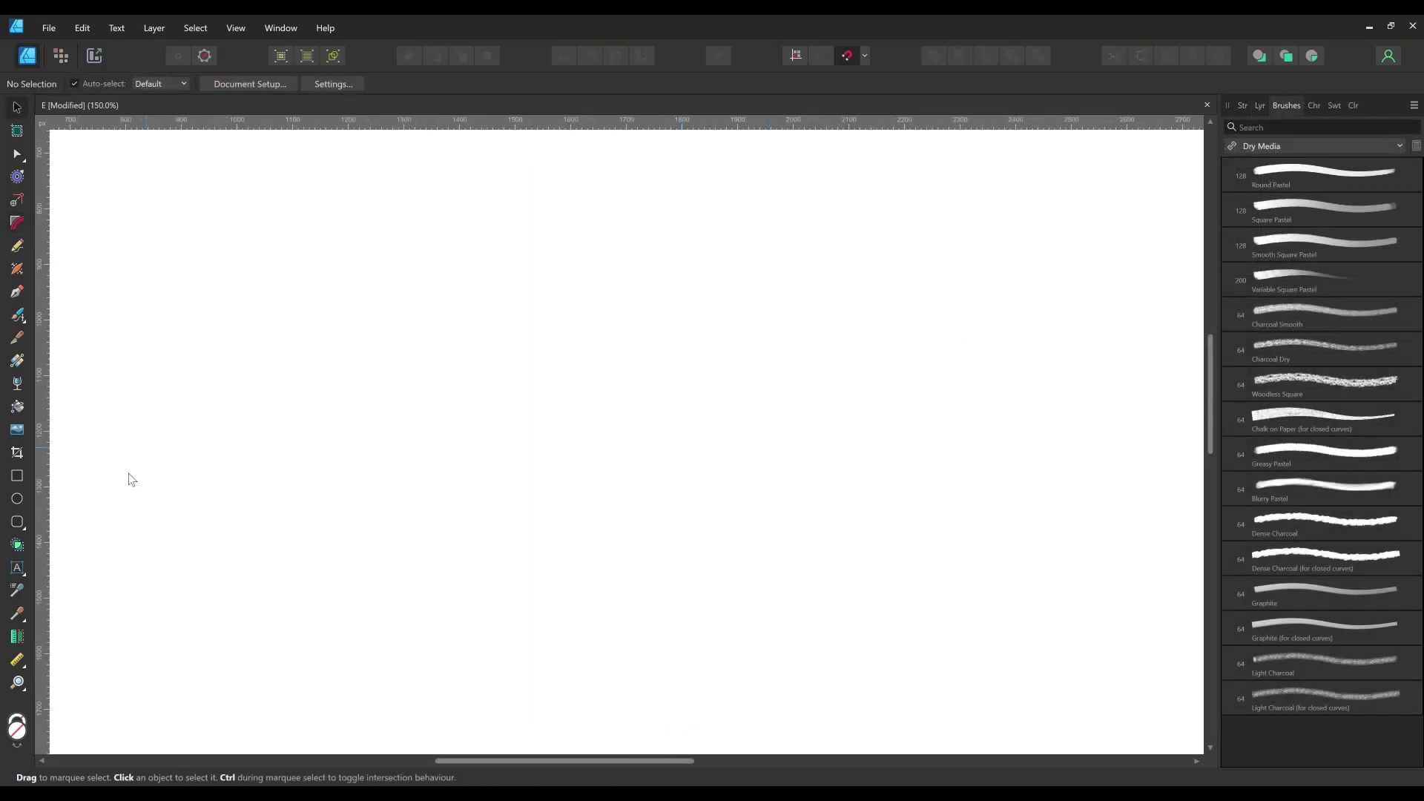
- Create a large art-text letter E in the Big John font, place it mid-canvas and convert it to curves
key(t)
drag(484, 267, 795, 534)
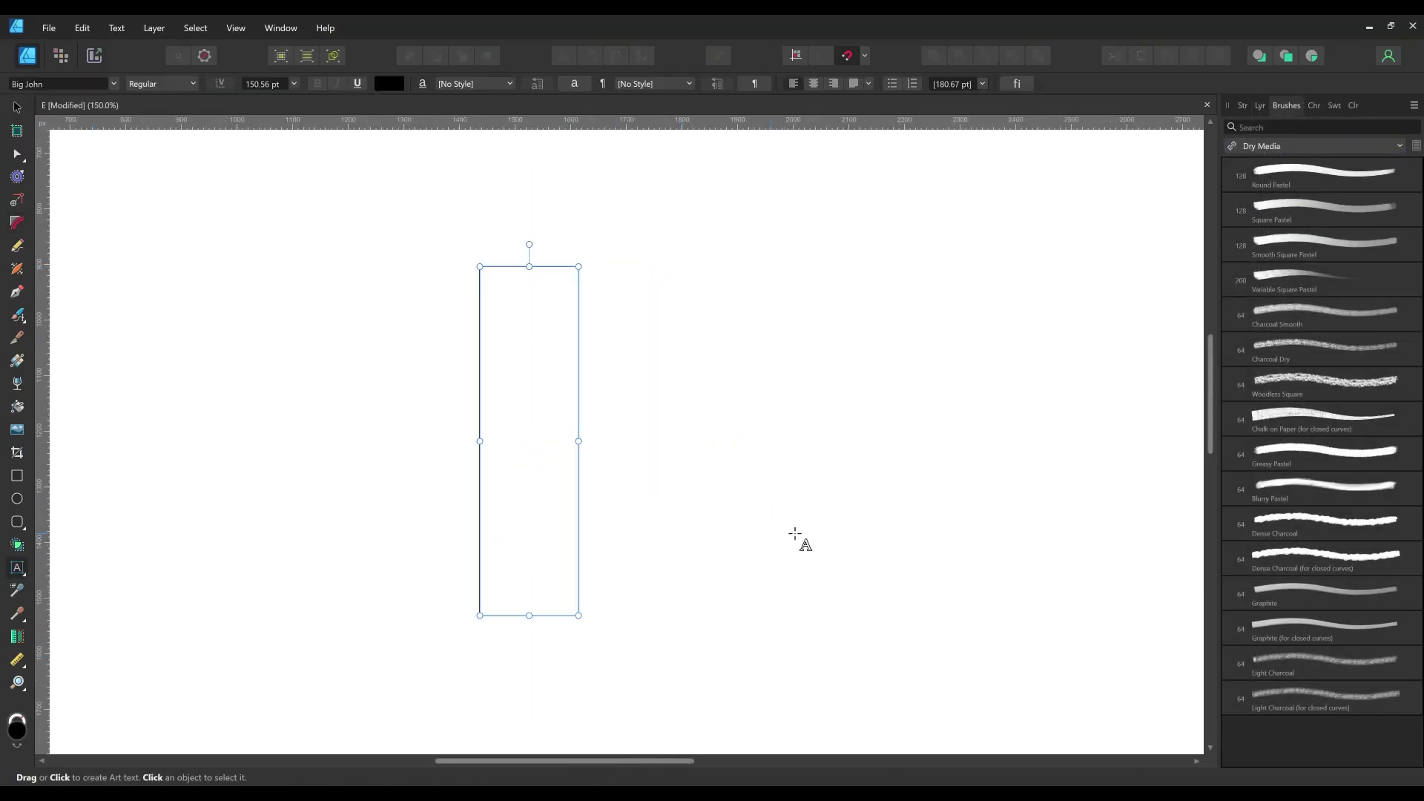
text(E)
key(Escape)
drag(560, 404, 631, 419)
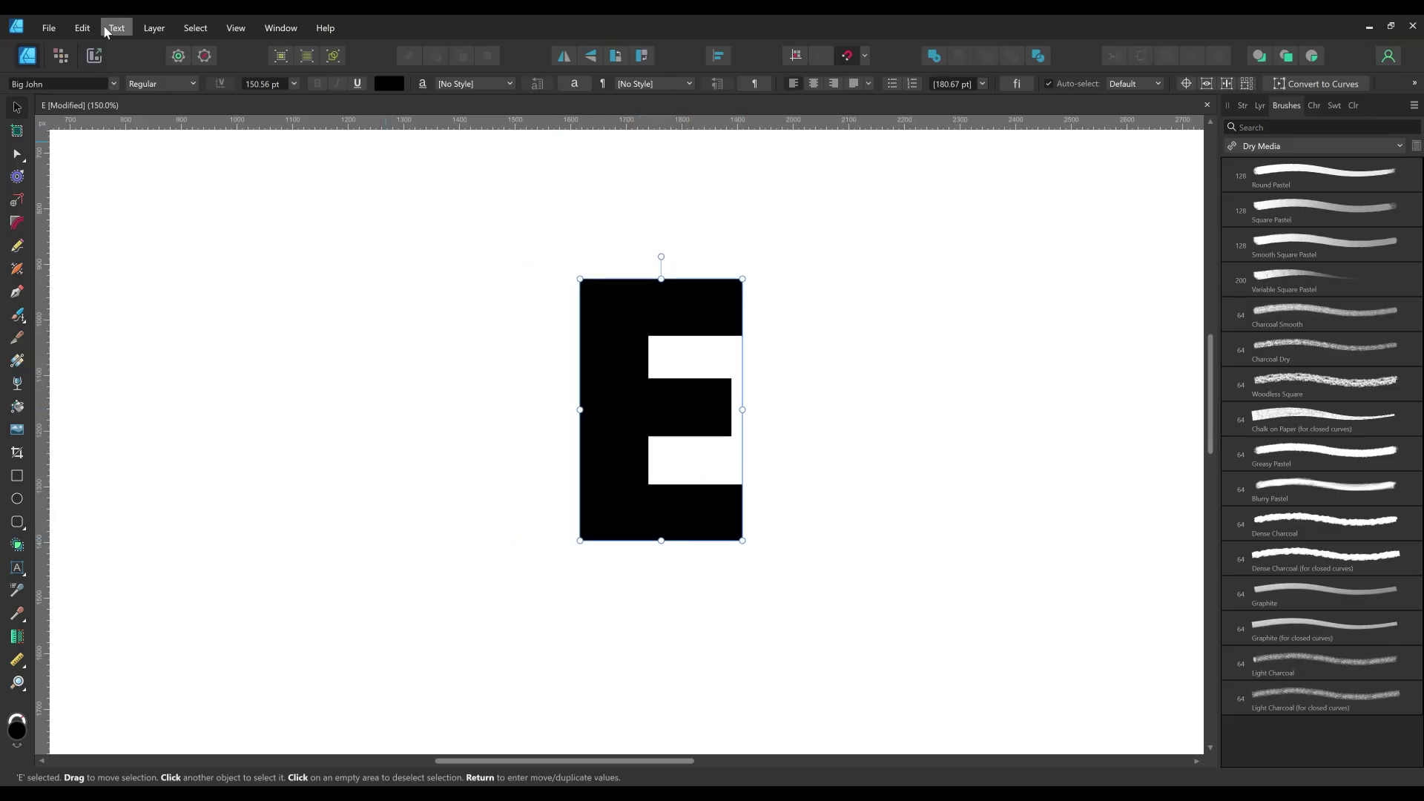
click(153, 27)
click(112, 436)
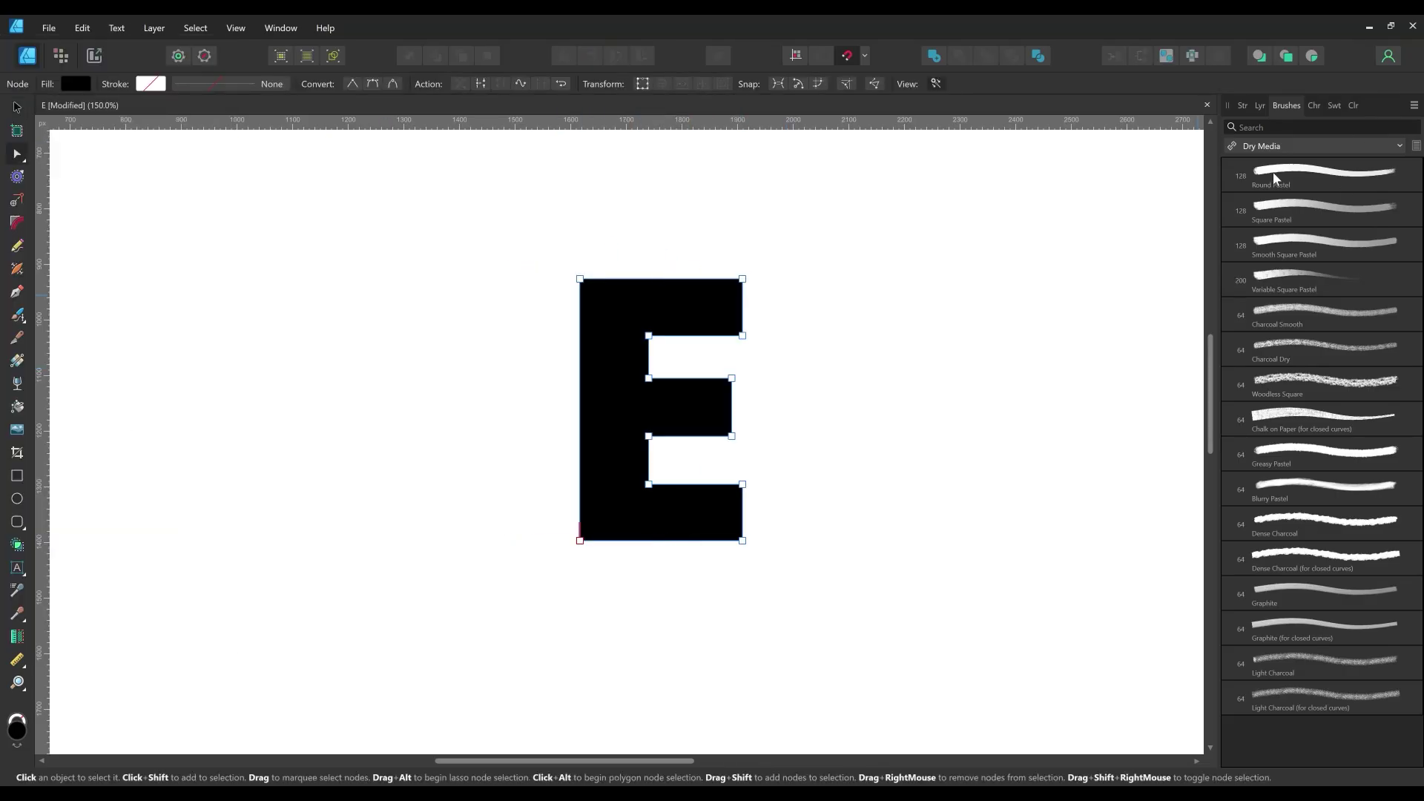
- Apply the Dense Charcoal (for closed curves) brush to the E's outline at 12 pt and round all its corners
click(1319, 559)
click(1244, 106)
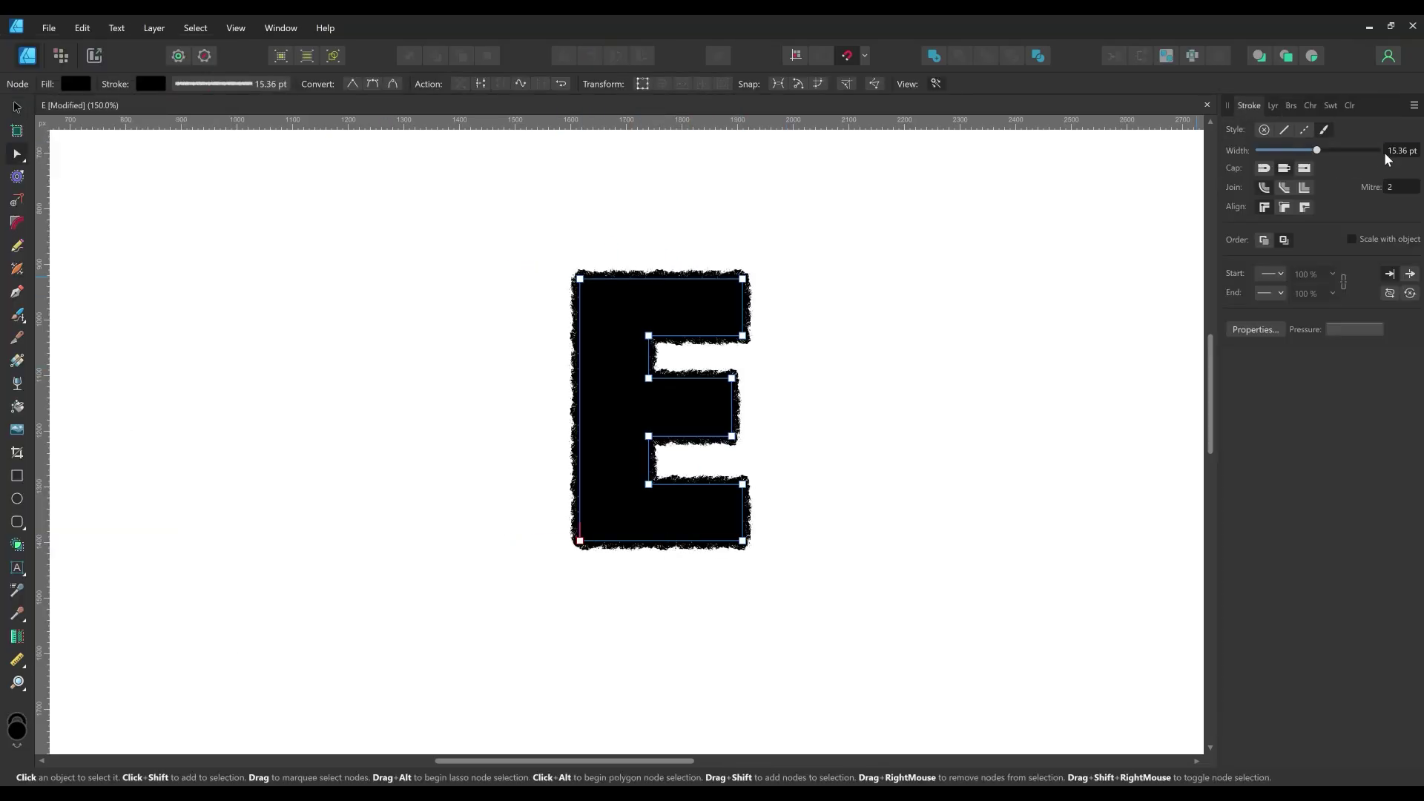
click(16, 222)
drag(742, 278, 708, 306)
- Duplicate the E curve and remove the fill from the copy
key(v)
click(1273, 105)
right_click(1327, 165)
click(1261, 321)
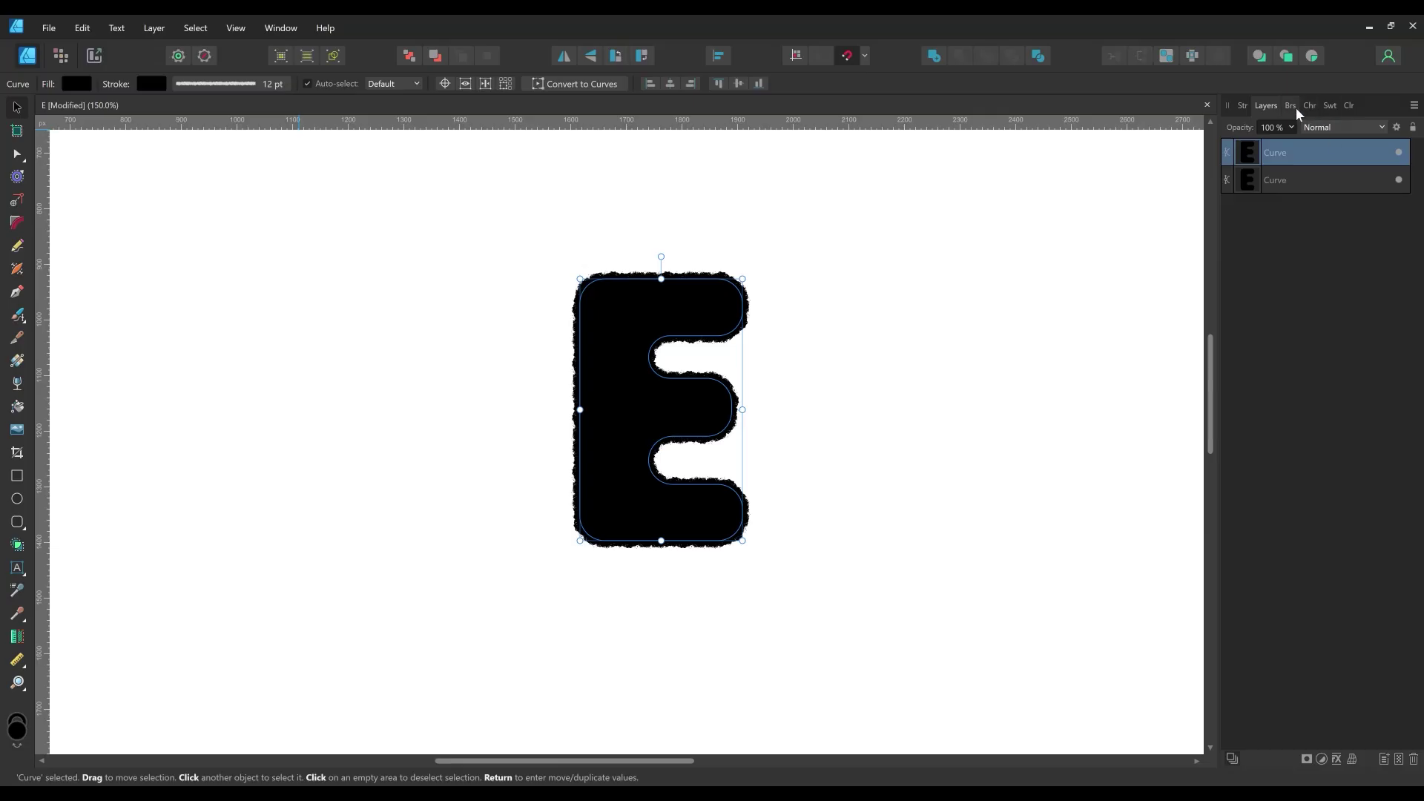
click(1244, 105)
click(1332, 106)
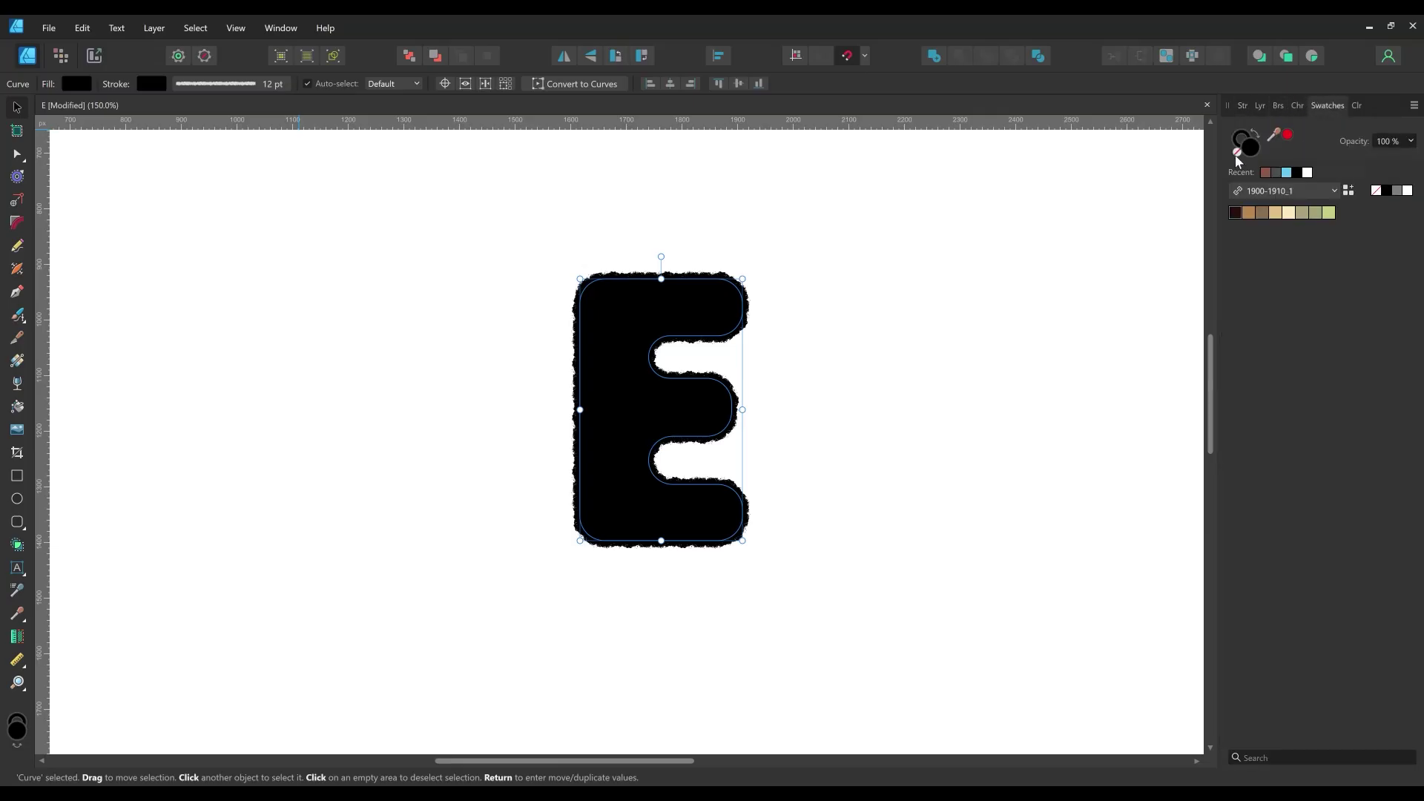
click(1274, 127)
- Apply the Fineliner_Scribble_Anti-stretch brush from the Fineliner Vector Brushes to the unfilled E copy
click(1259, 106)
click(1290, 105)
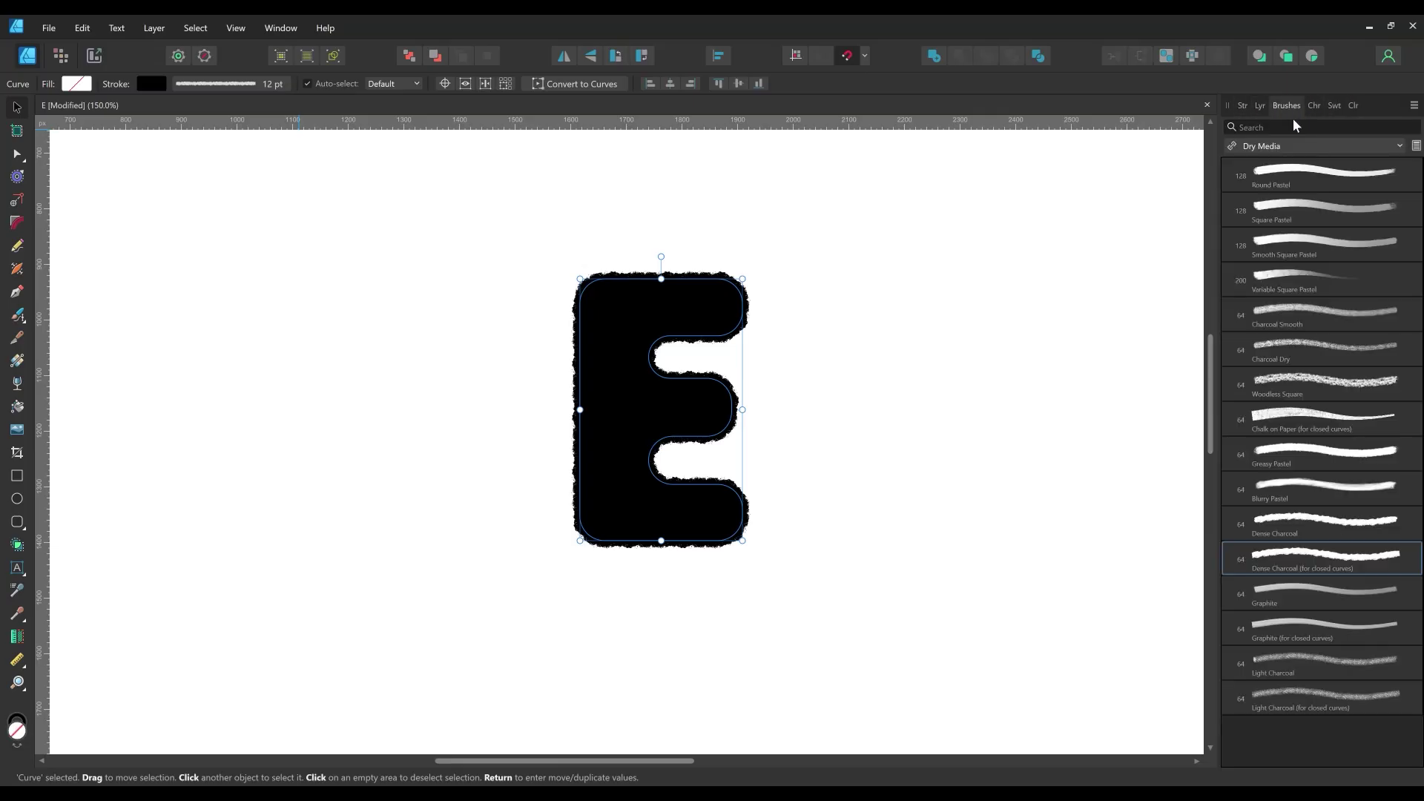
click(1335, 146)
scroll(1367, 223, down, 5)
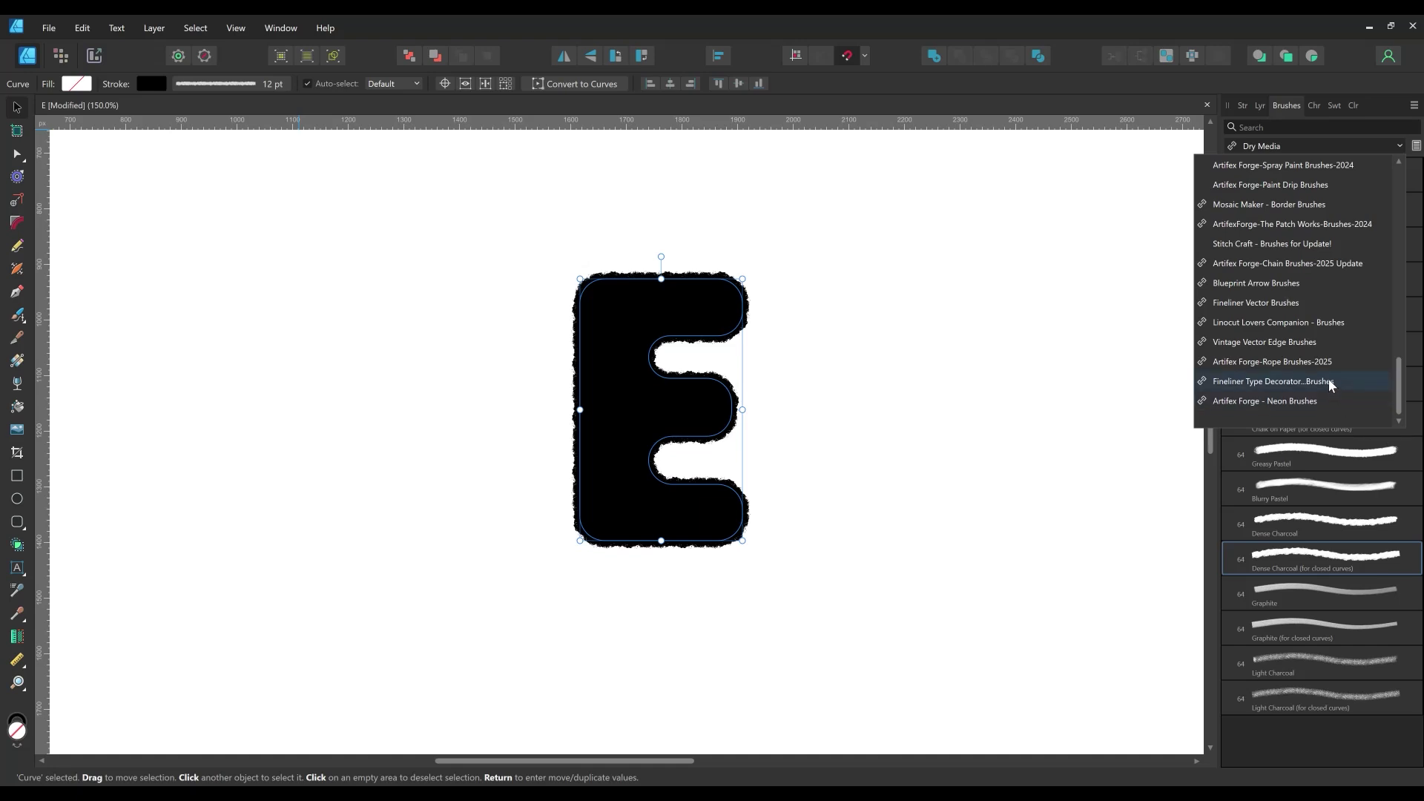
click(1307, 304)
scroll(1380, 274, down, 3)
click(1330, 336)
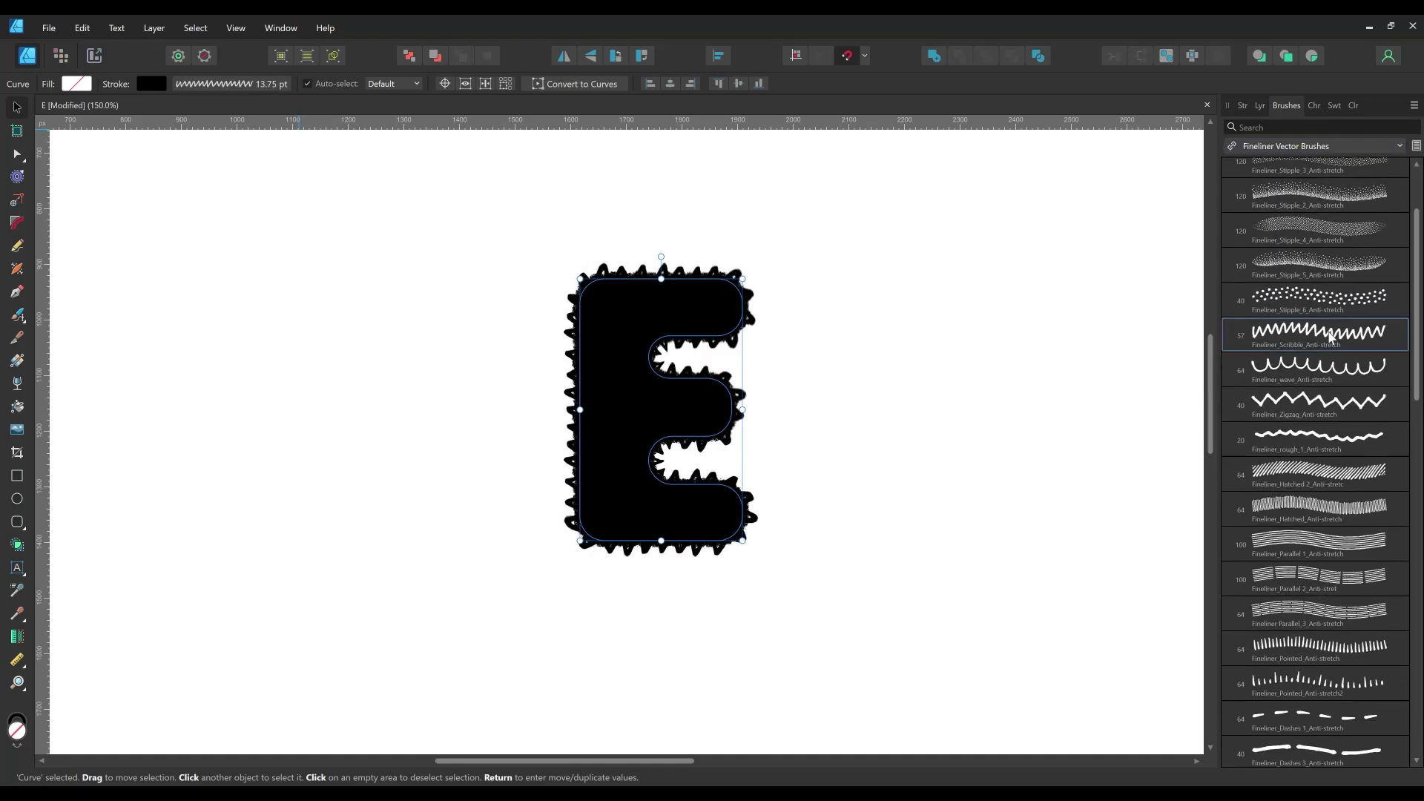
- Set the scribble-outlined E copy's blend mode to Erase
click(1261, 105)
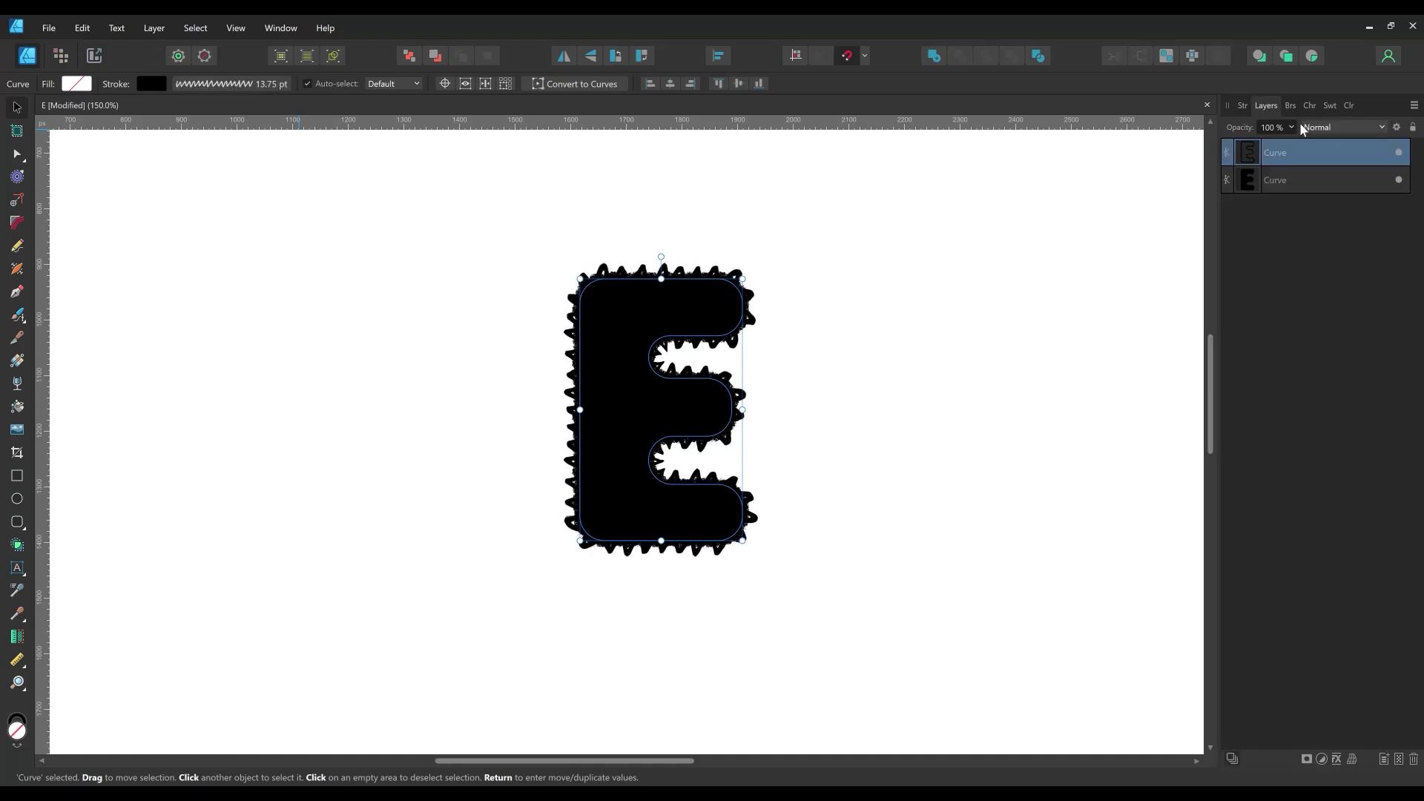
click(1347, 129)
scroll(1376, 161, down, 5)
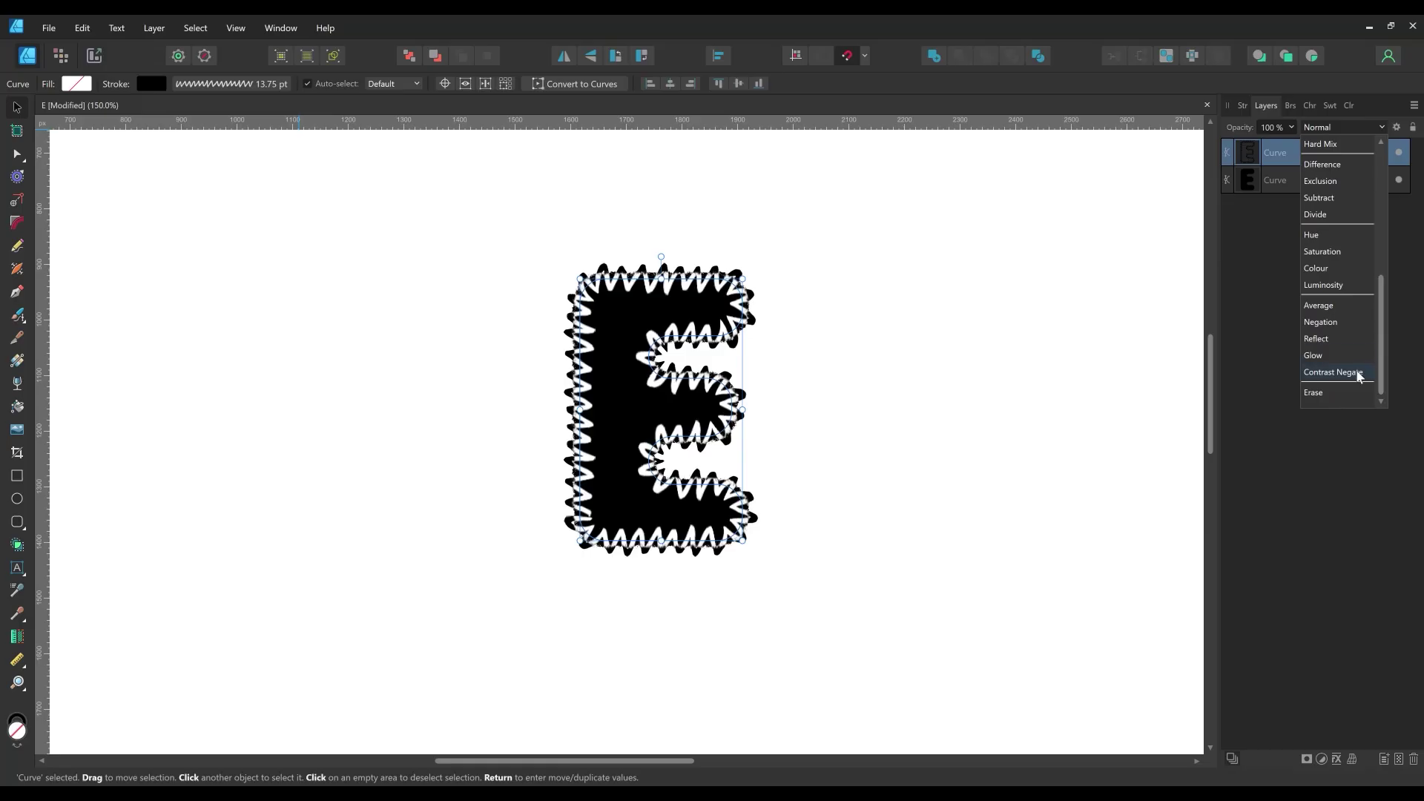
click(1343, 388)
- Set the scribble outline's stroke width to 7 pt and contour it slightly inward within the E
click(1242, 105)
click(1400, 150)
text(7)
key(Return)
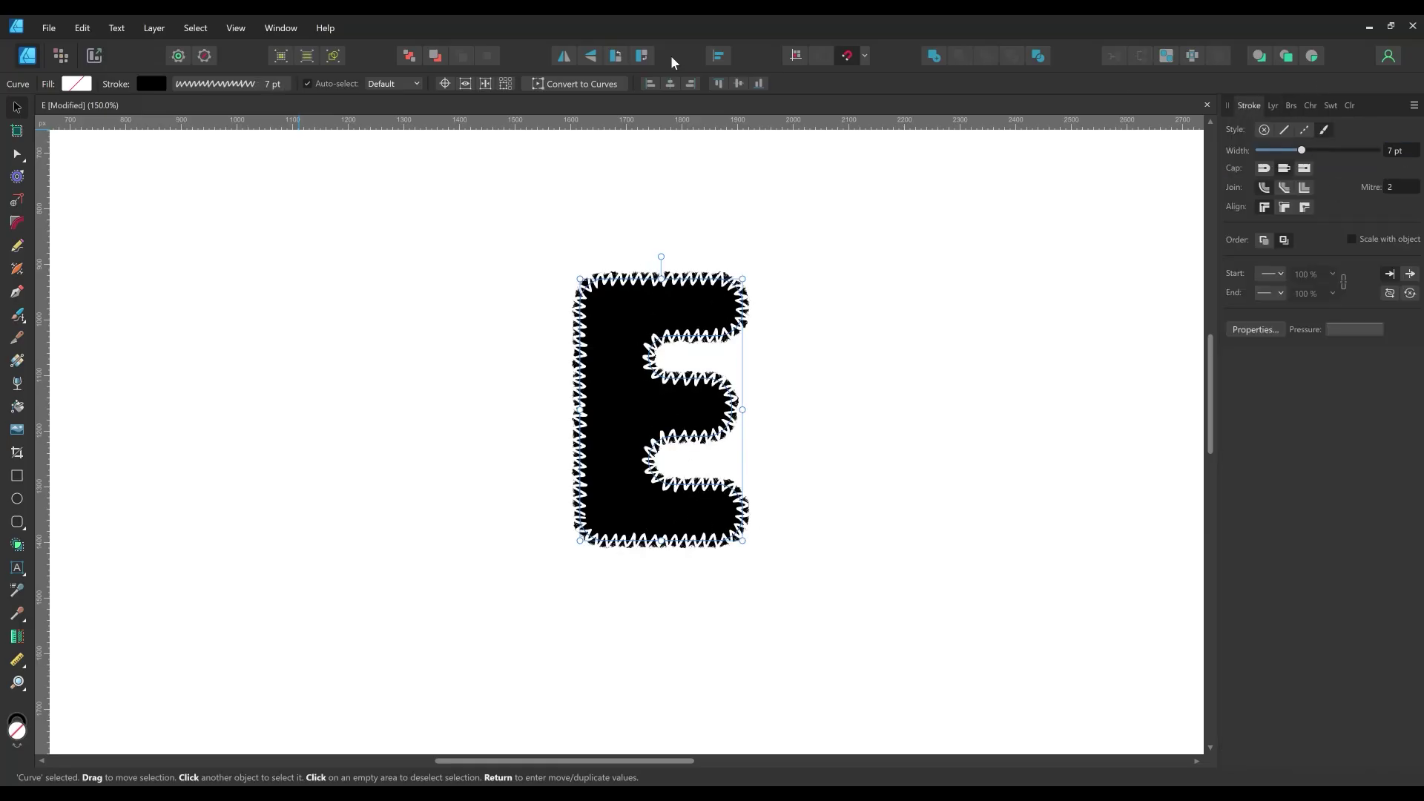
click(20, 178)
drag(581, 284, 574, 285)
- Duplicate the bottom solid E curve
click(1273, 104)
right_click(1316, 179)
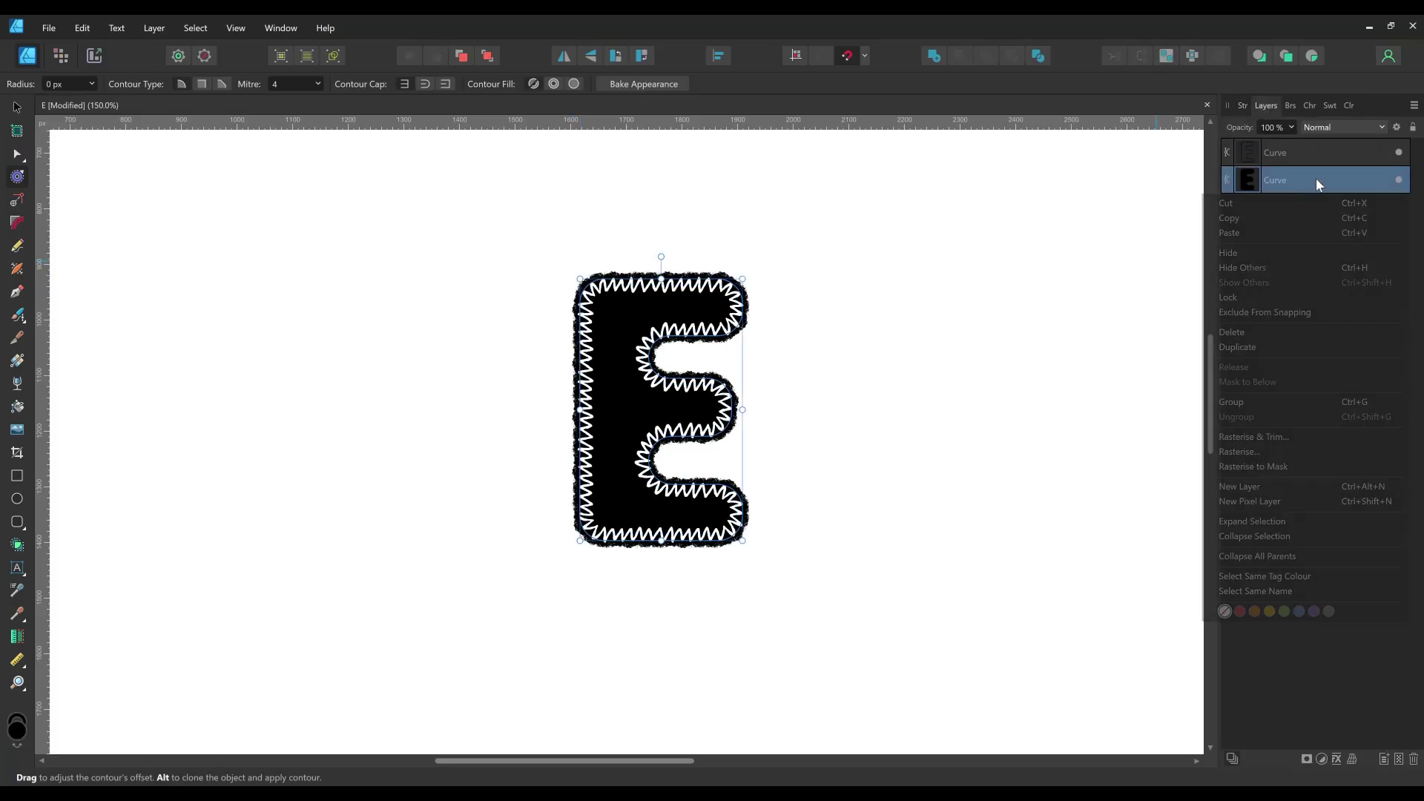
click(1328, 295)
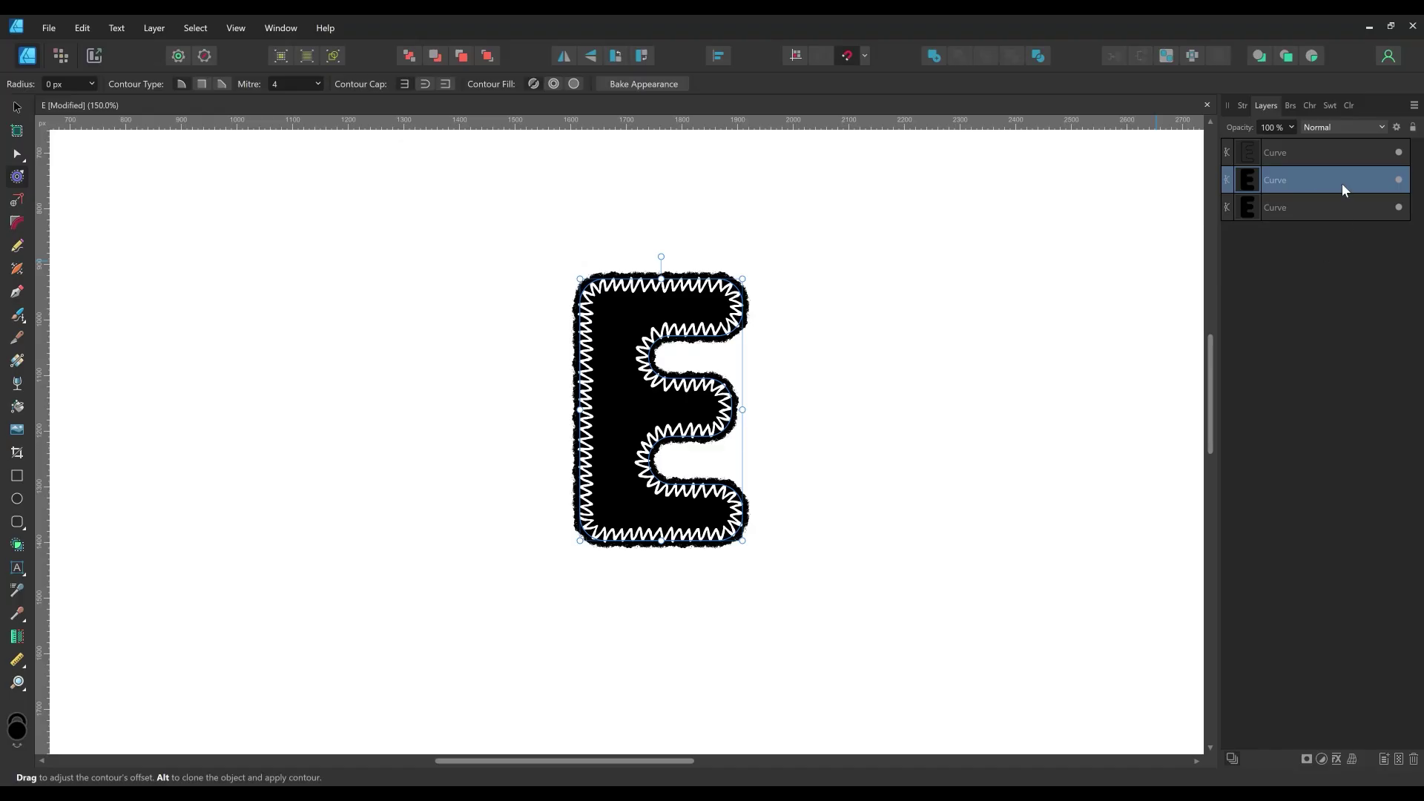
- Apply the Fineliner_Line_Anti-stretch-Closed brush to the new solid E copy with a 3 pt stroke width
click(1292, 106)
scroll(1345, 274, down, 3)
scroll(1327, 237, up, 8)
click(1318, 211)
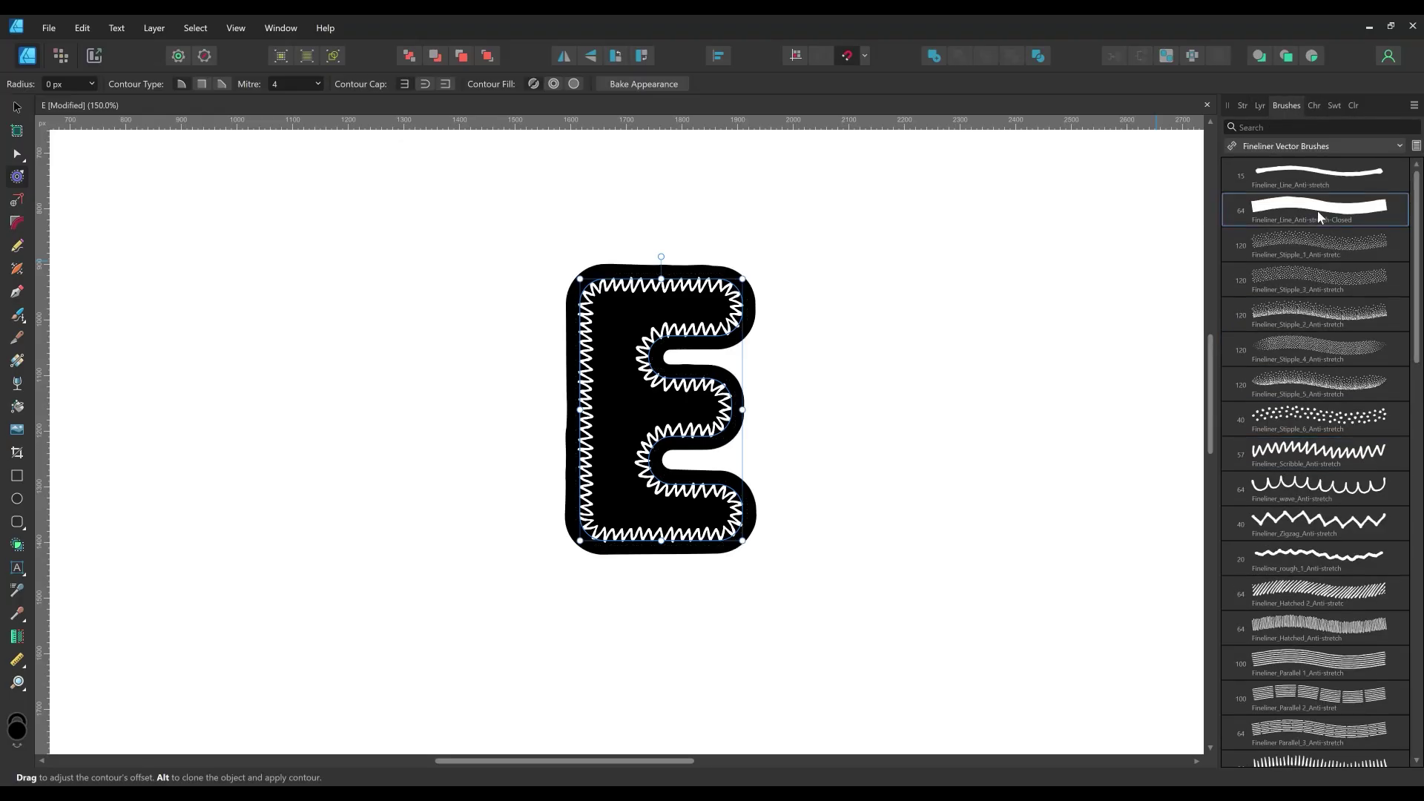
click(1245, 108)
click(1411, 152)
text(3)
key(Return)
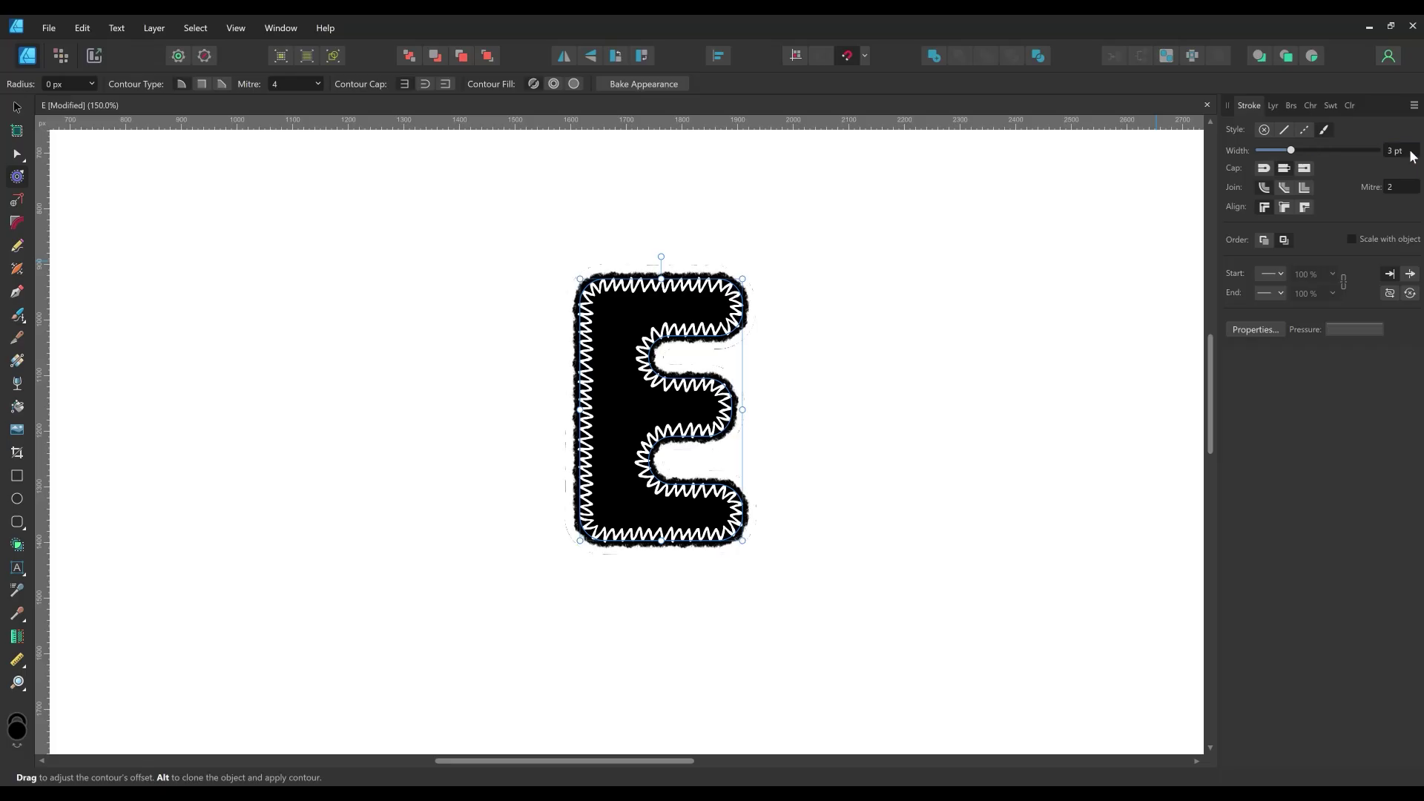
- Set the line-brushed E copy's blend mode to Erase and contour it inward to -34 px
click(1273, 106)
click(1336, 127)
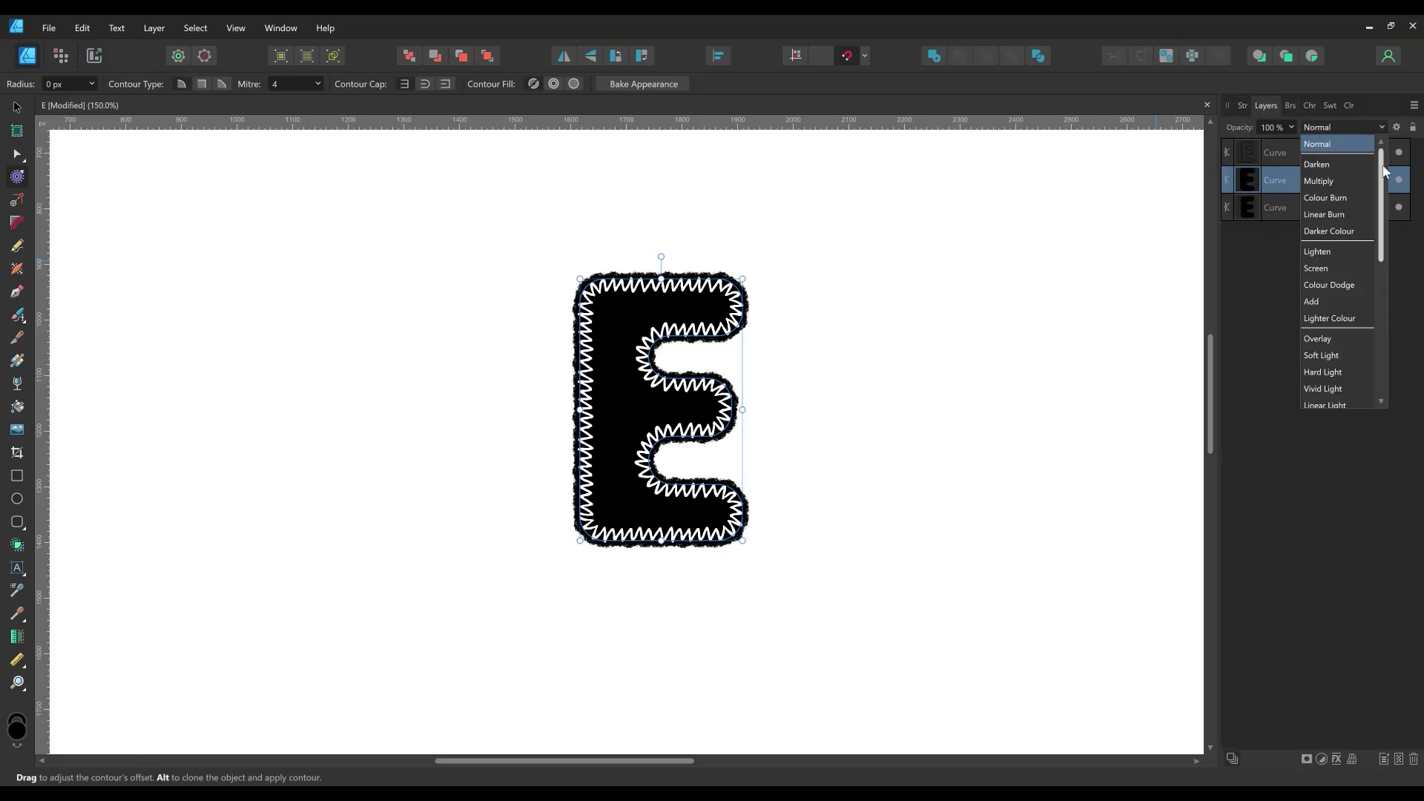
scroll(1340, 333, down, 5)
click(1329, 394)
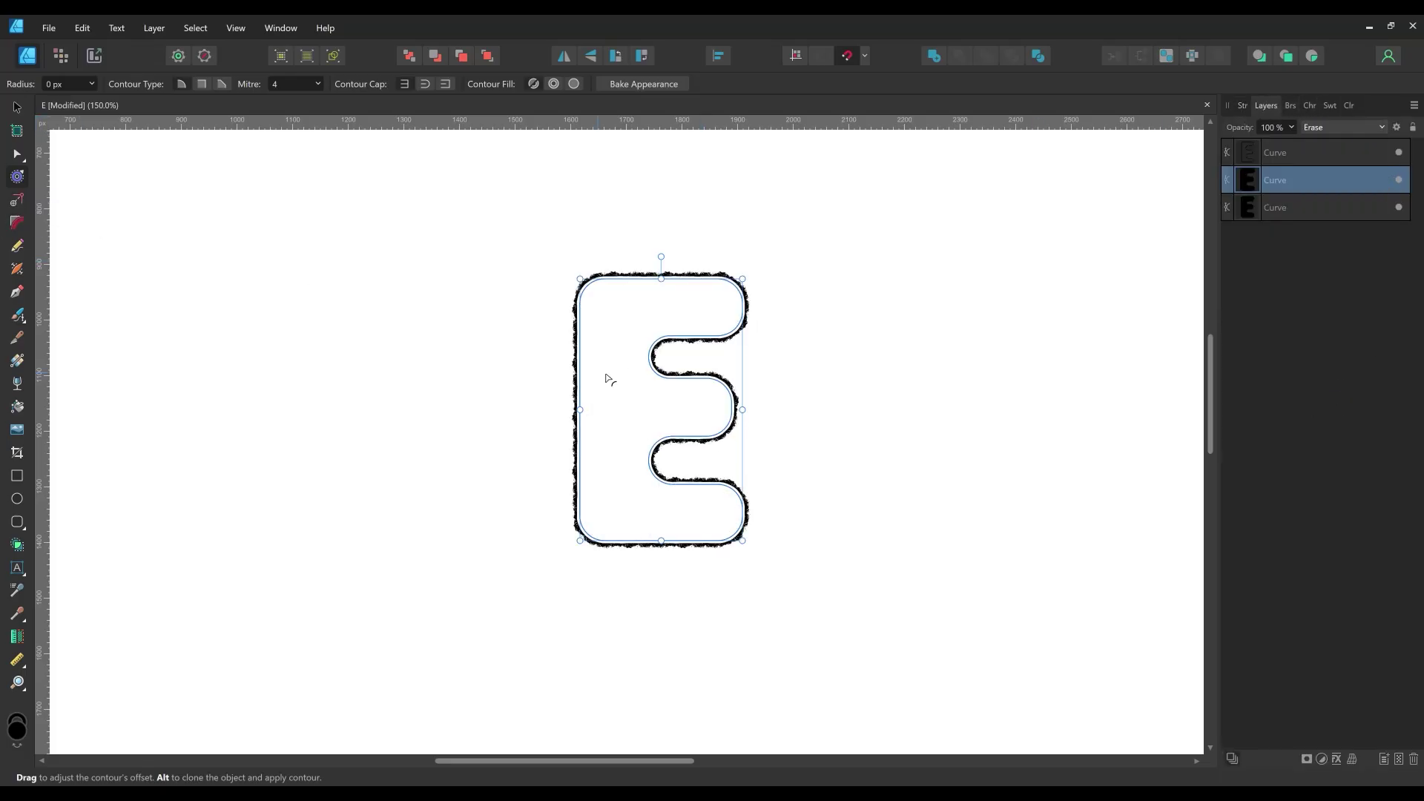
drag(585, 284, 565, 269)
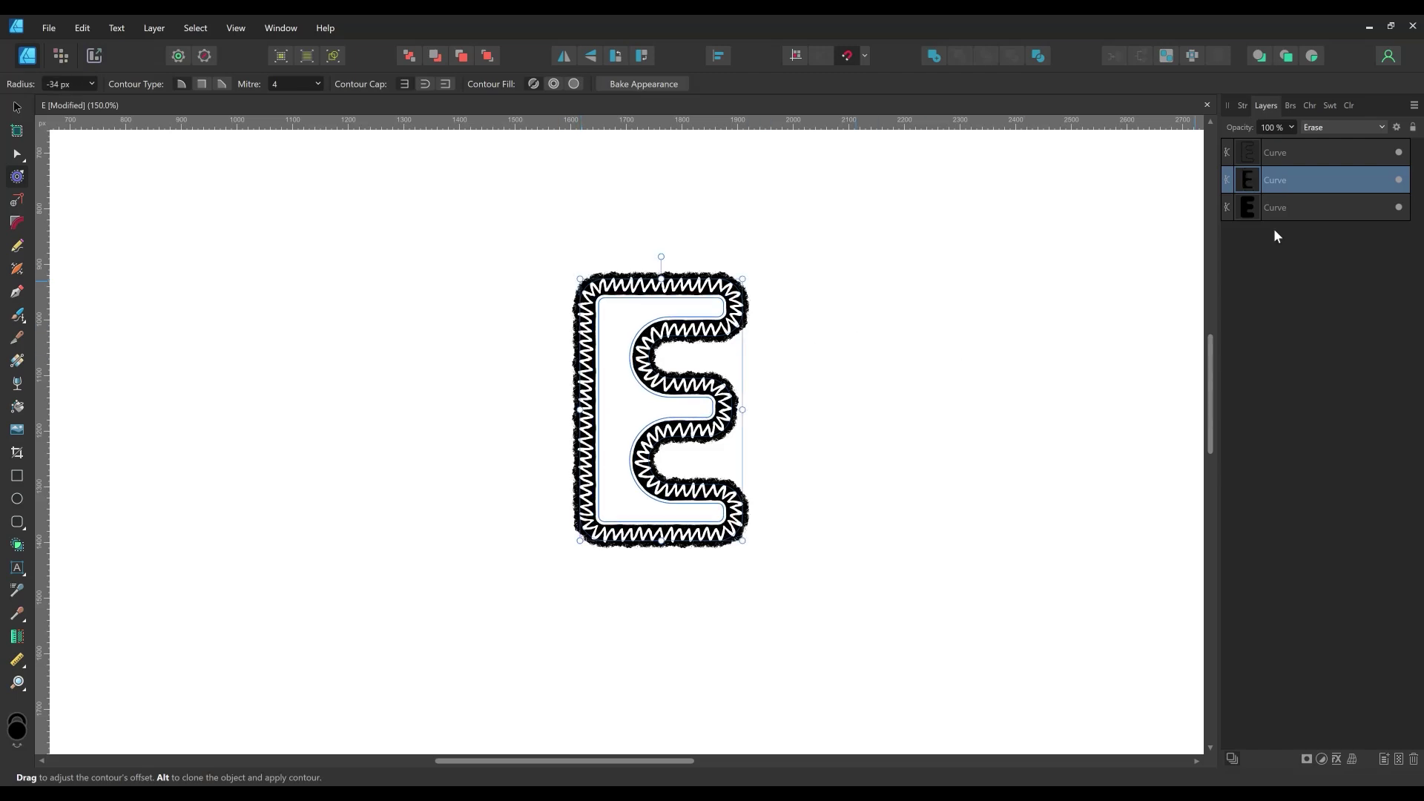
- Duplicate the erasing inner E, set the copy's blend mode to Normal and contour it inward to -46 px
right_click(1341, 180)
click(1281, 343)
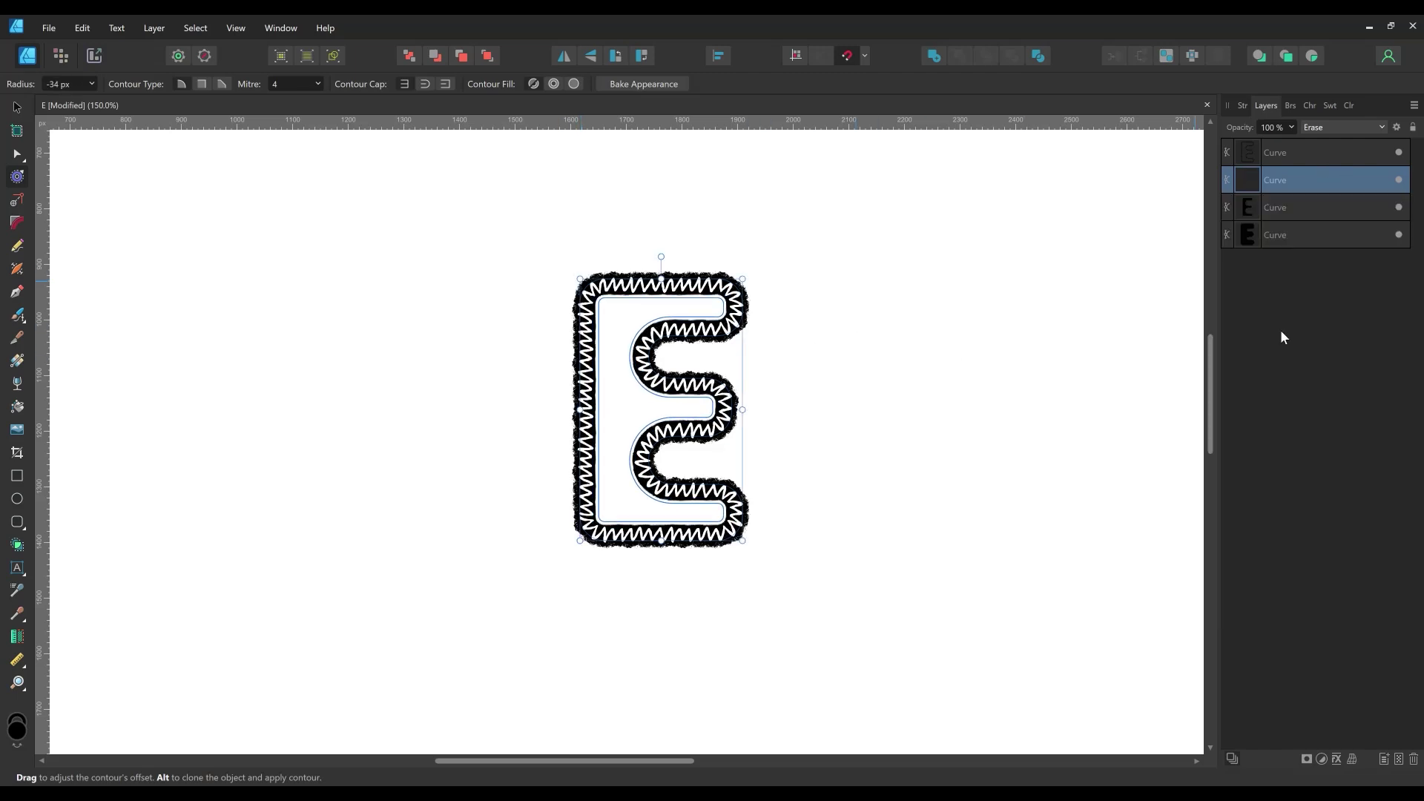
click(1374, 126)
drag(1384, 307, 1381, 149)
click(1341, 140)
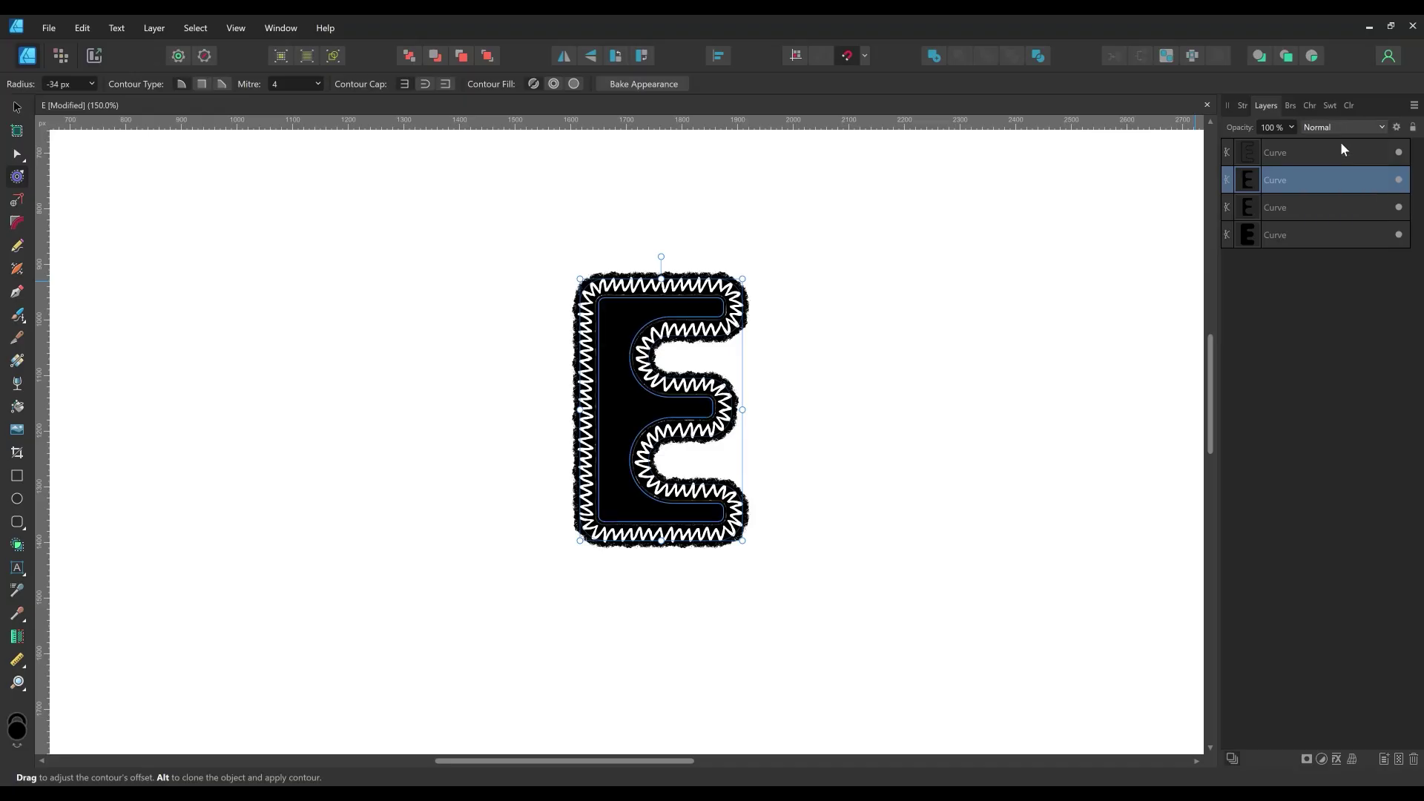
drag(580, 279, 576, 280)
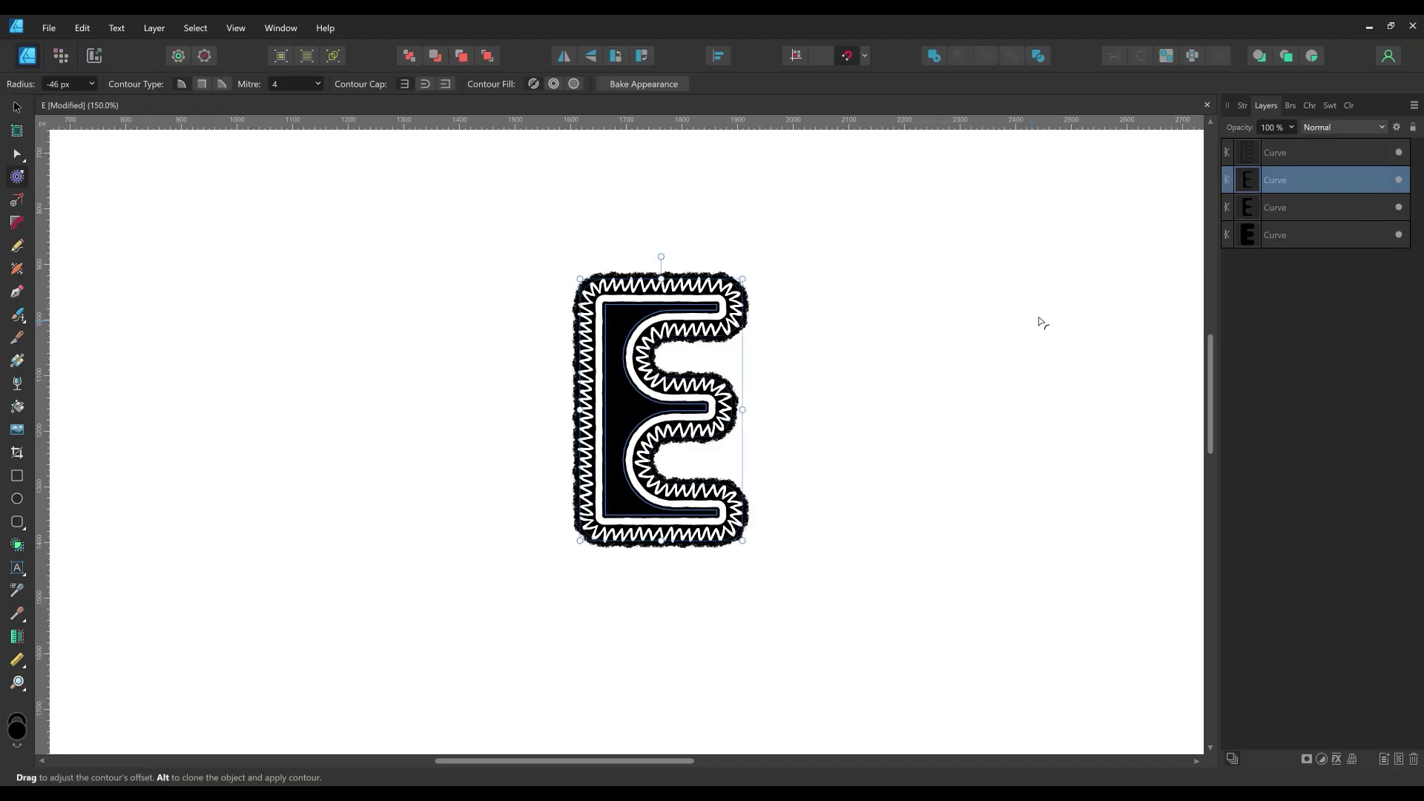
- Duplicate the innermost E curve and give the copy no fill and the Fineliner_Dashes 1_Anti-stretch brush stroke
right_click(1353, 184)
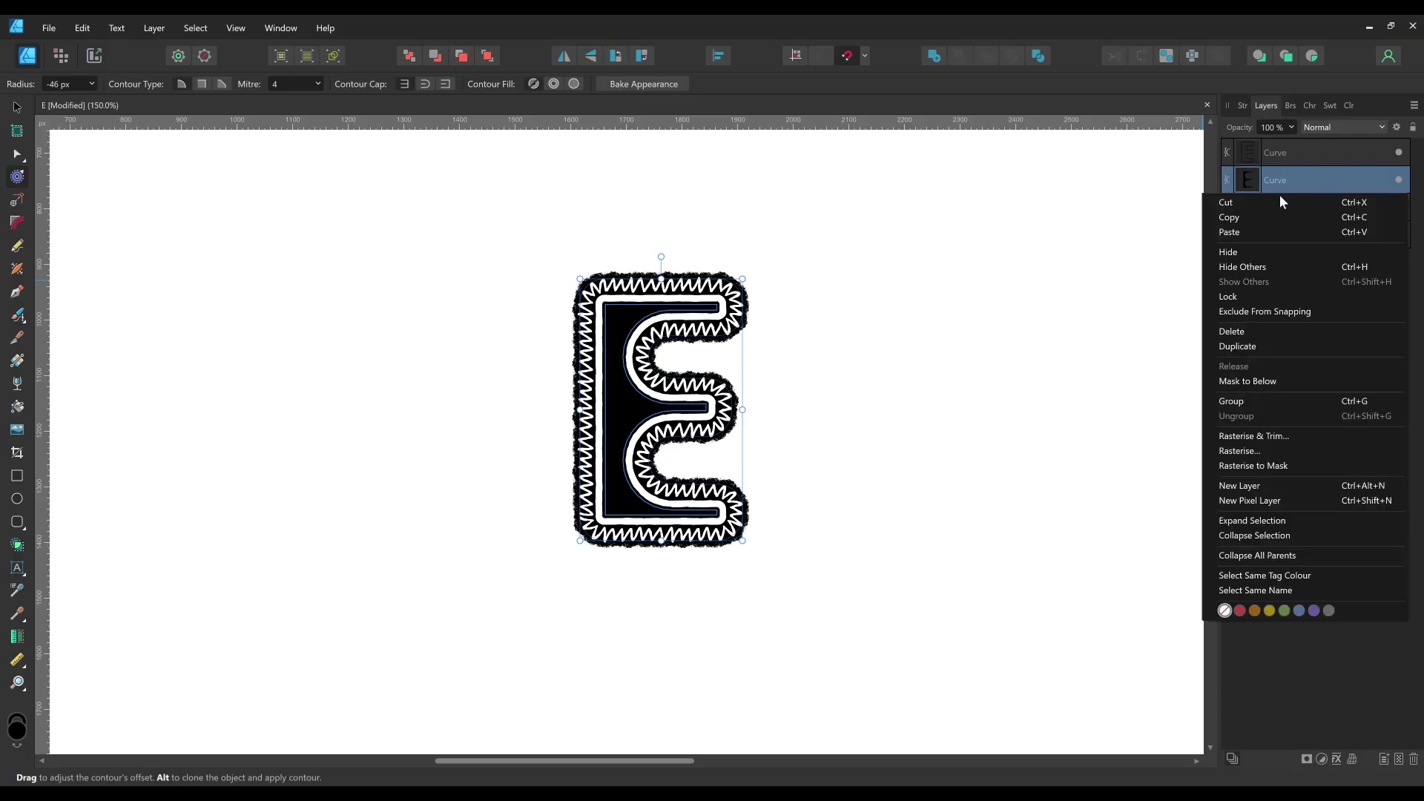
click(1261, 348)
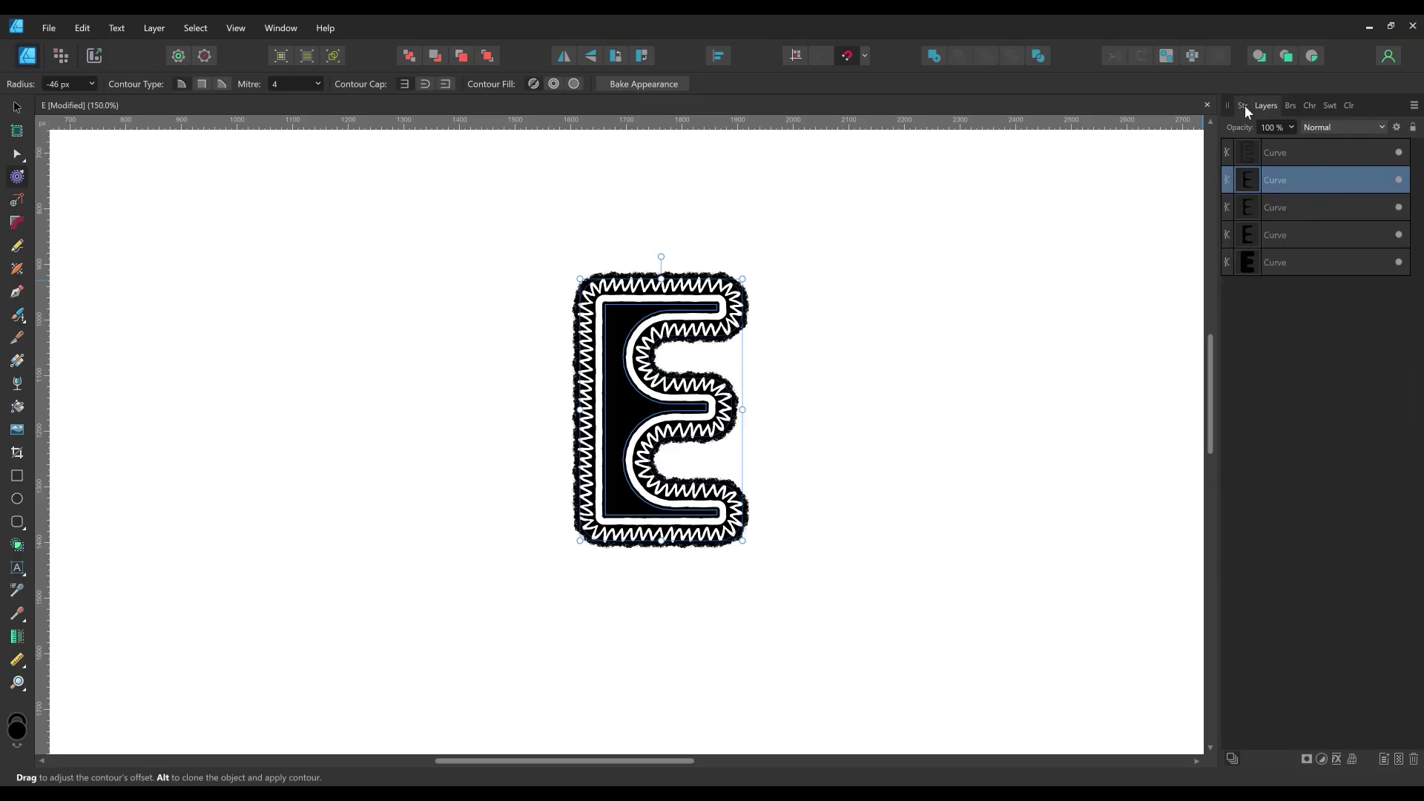
click(1328, 105)
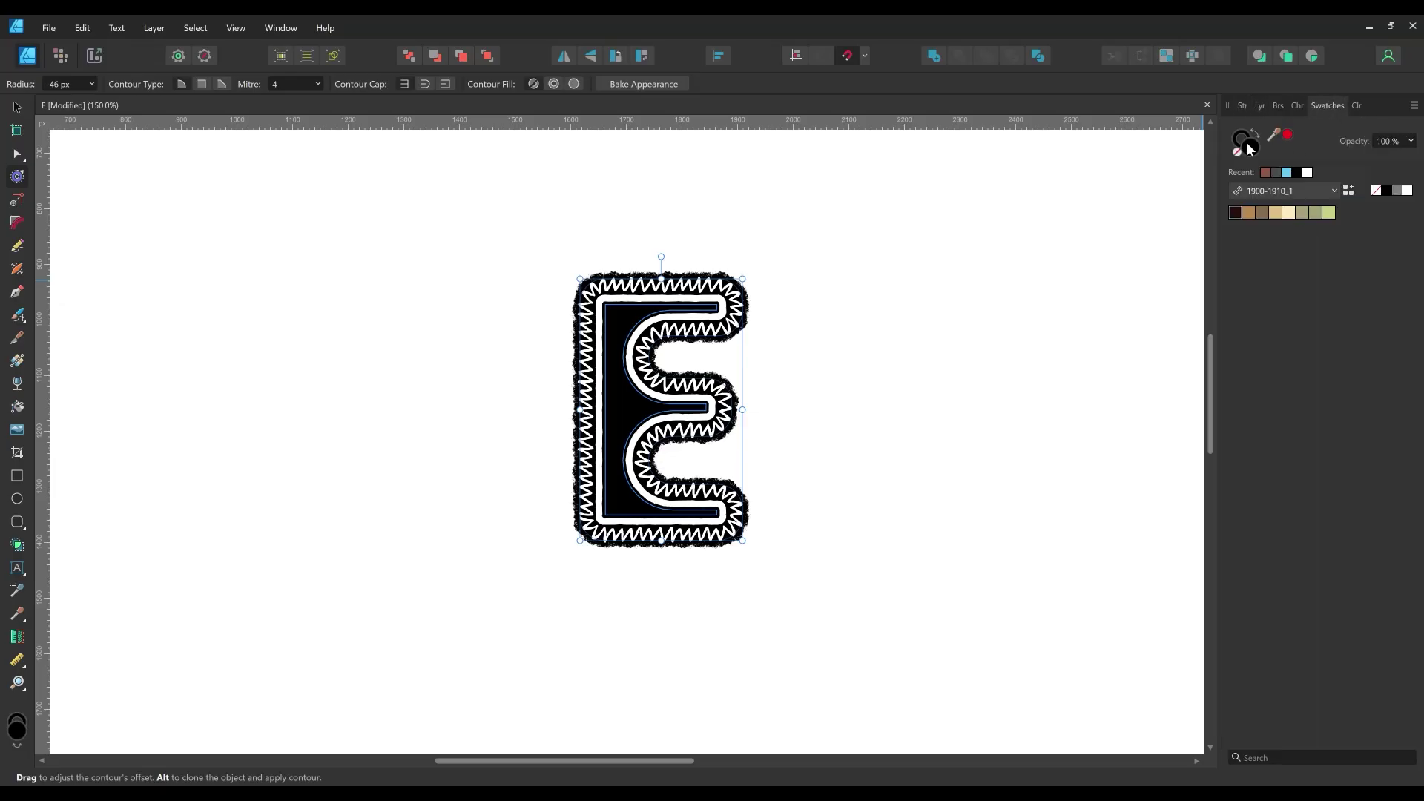
click(1278, 106)
scroll(1371, 380, down, 5)
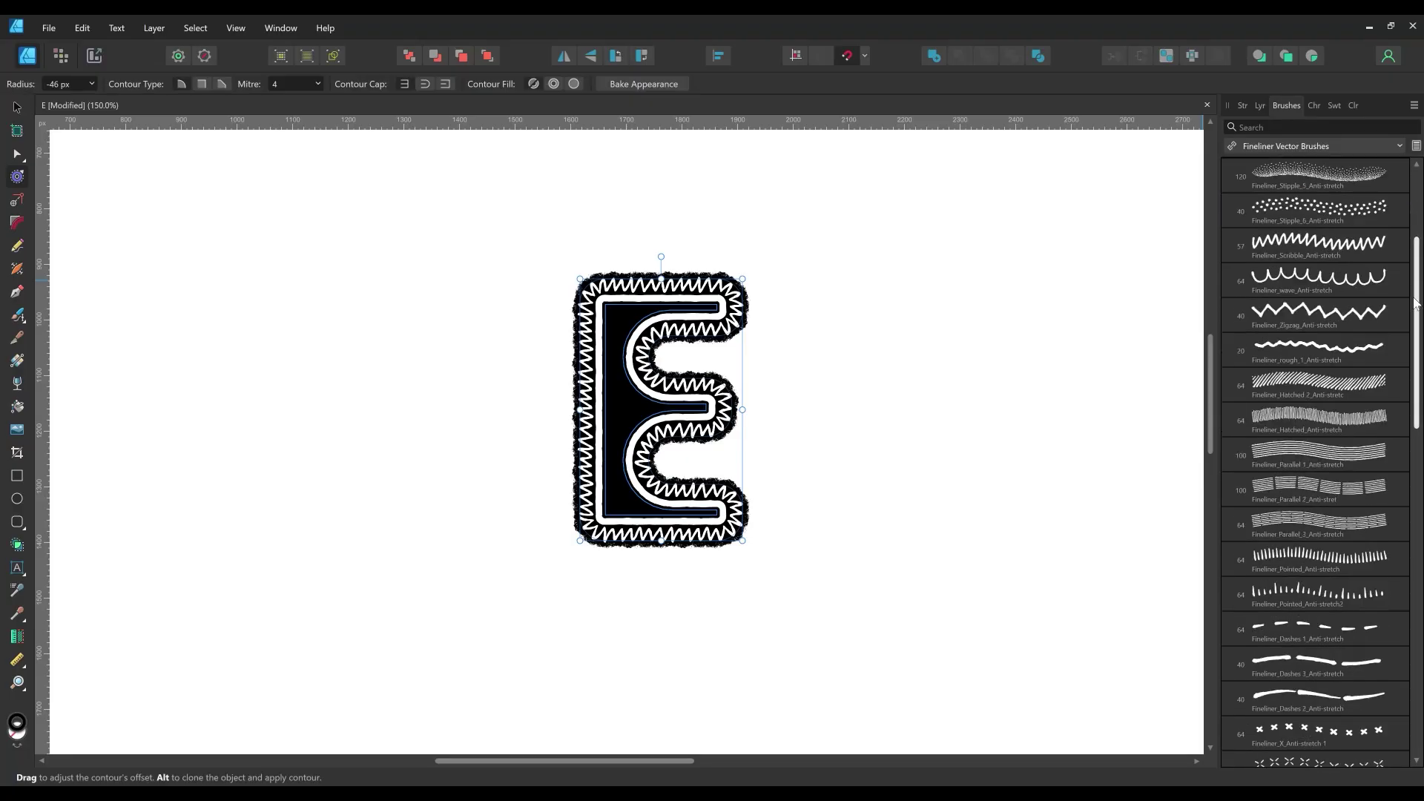
click(1317, 378)
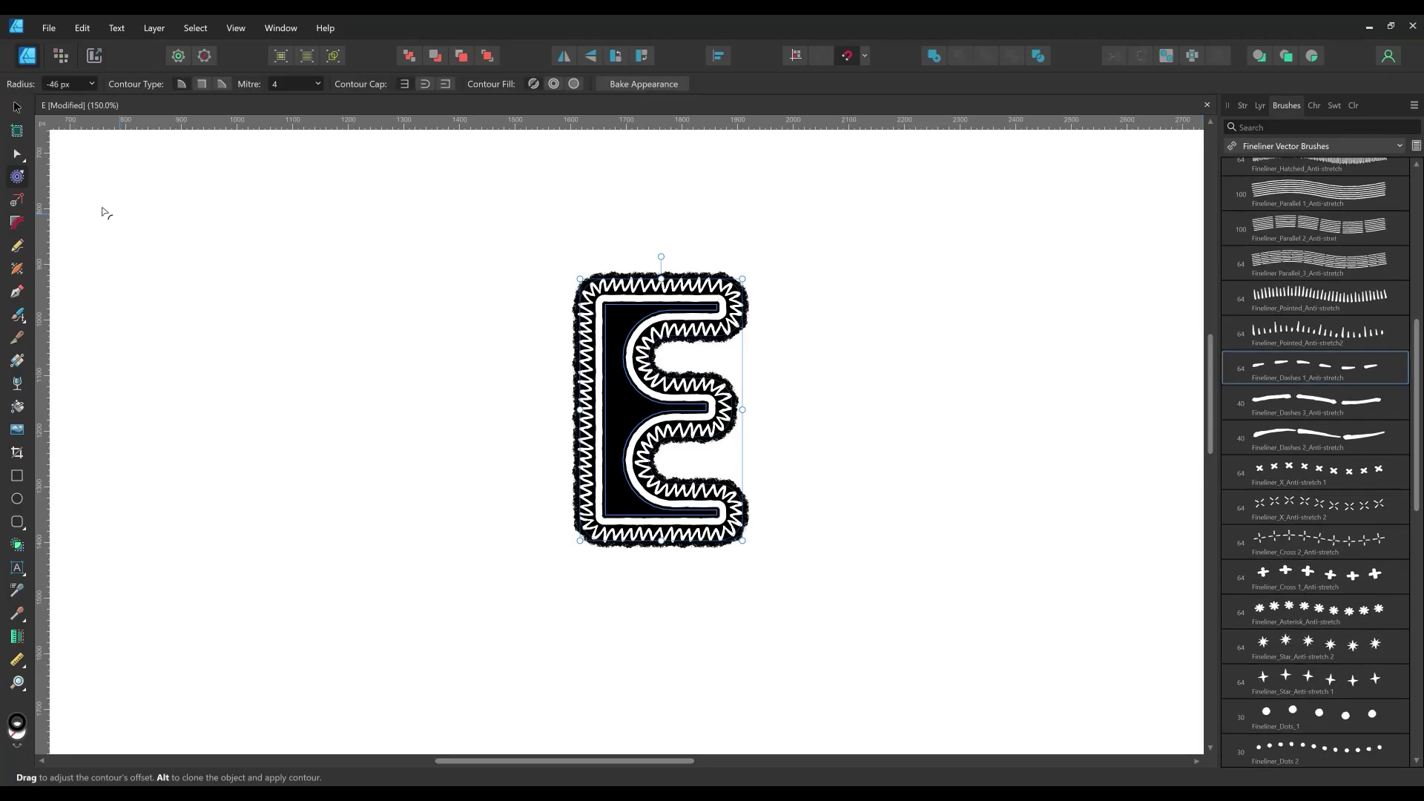
- Contour the dashed E curve to about -35.33 px and set its stroke width to 5 pt
drag(594, 301, 587, 291)
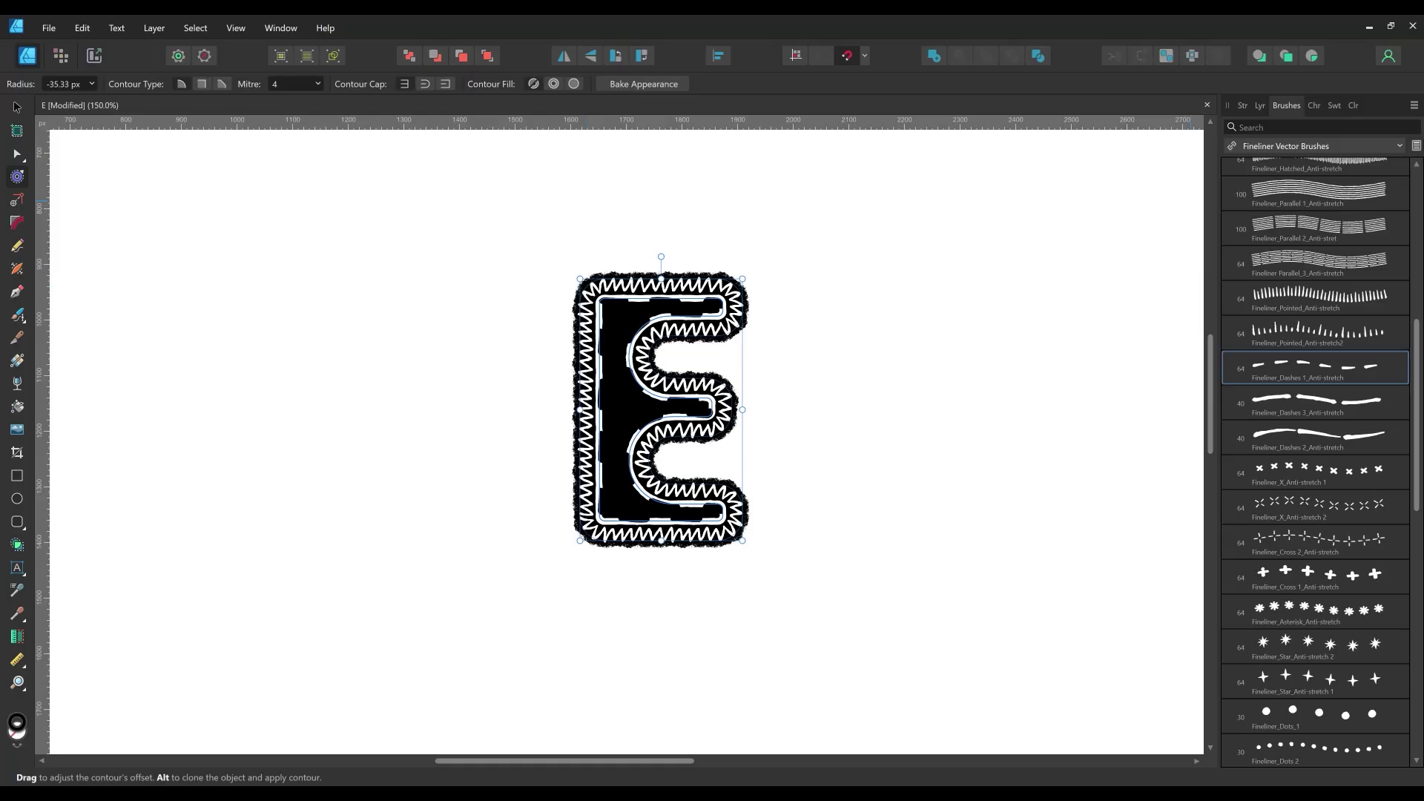
click(1242, 105)
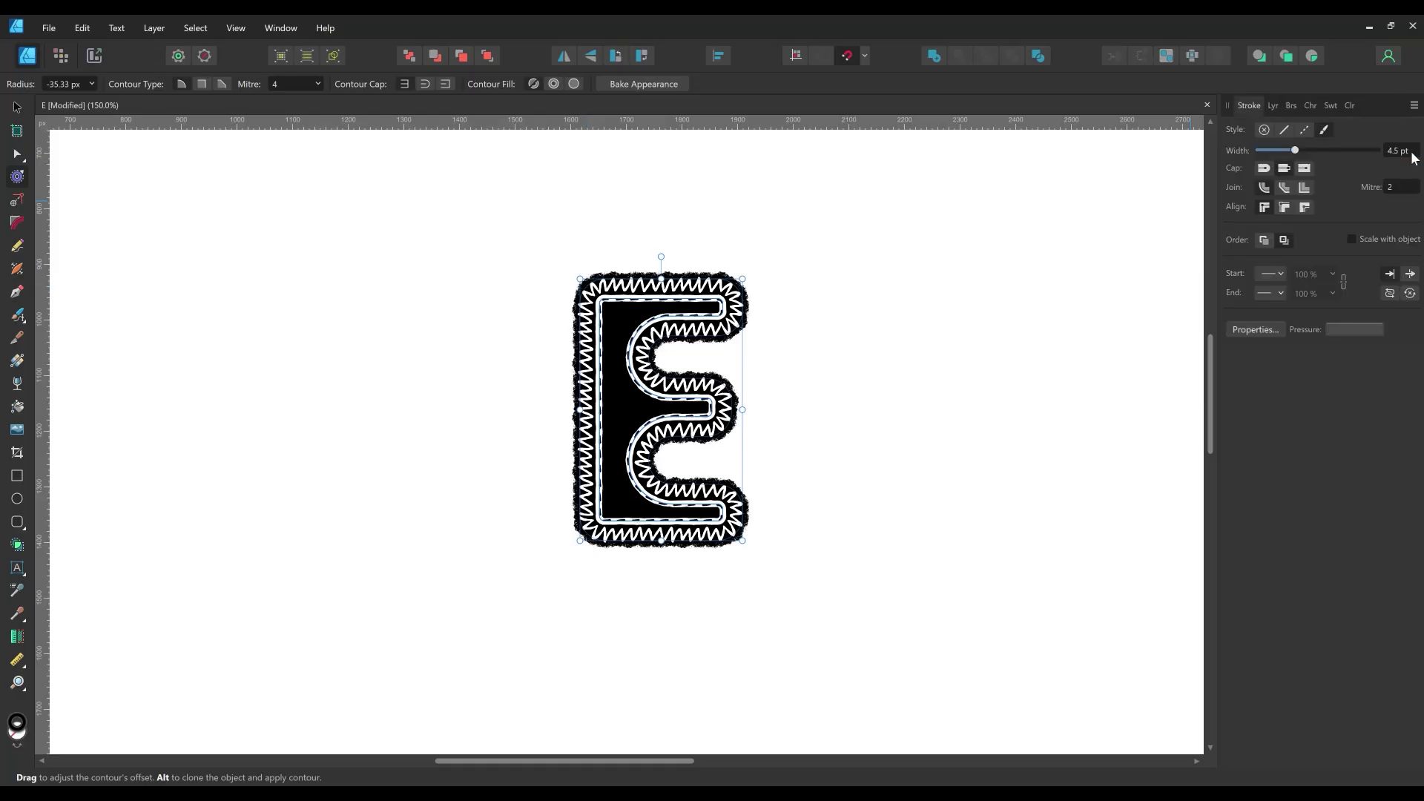
click(1401, 152)
text(5)
key(Return)
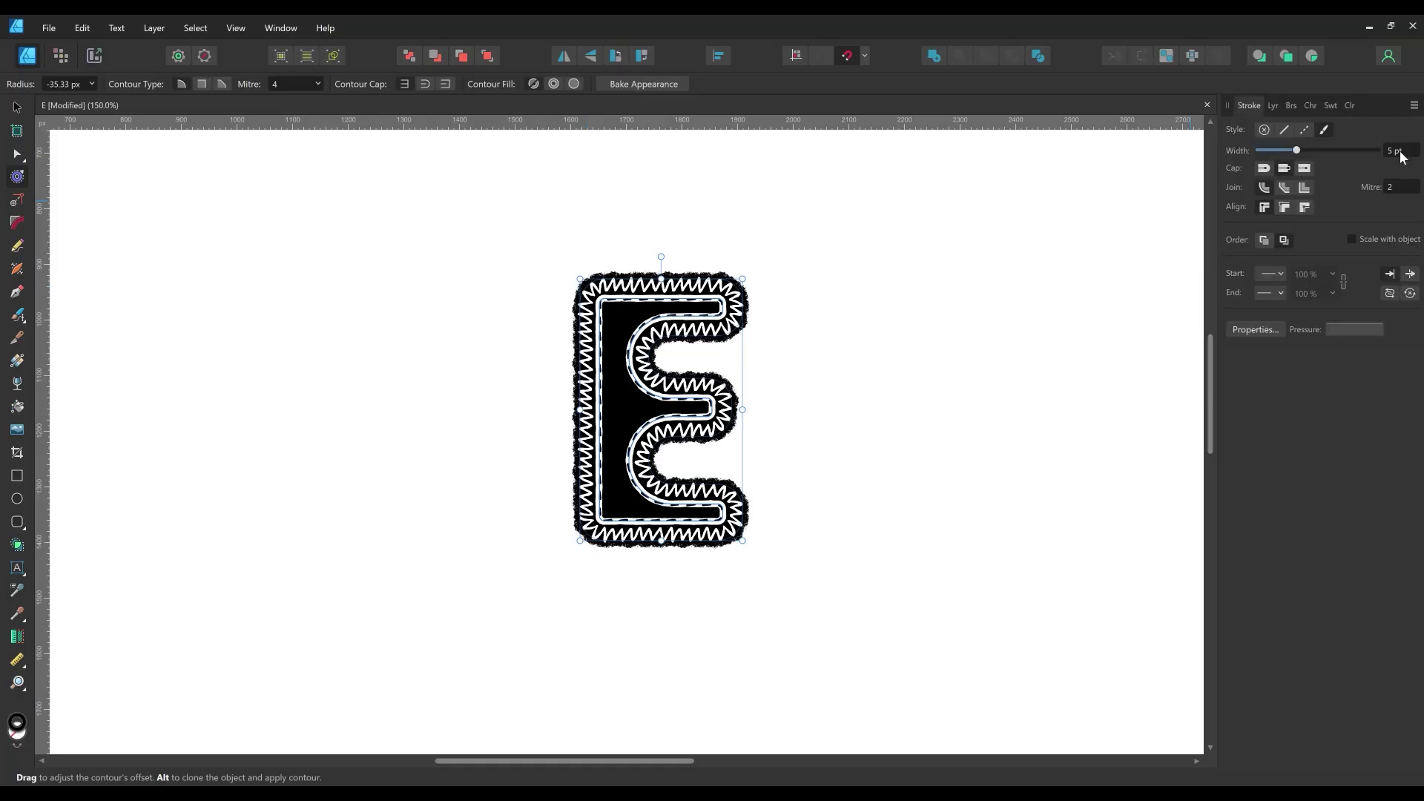
- Contour the solid innermost E further inward to about -49.33 px
click(833, 389)
click(631, 414)
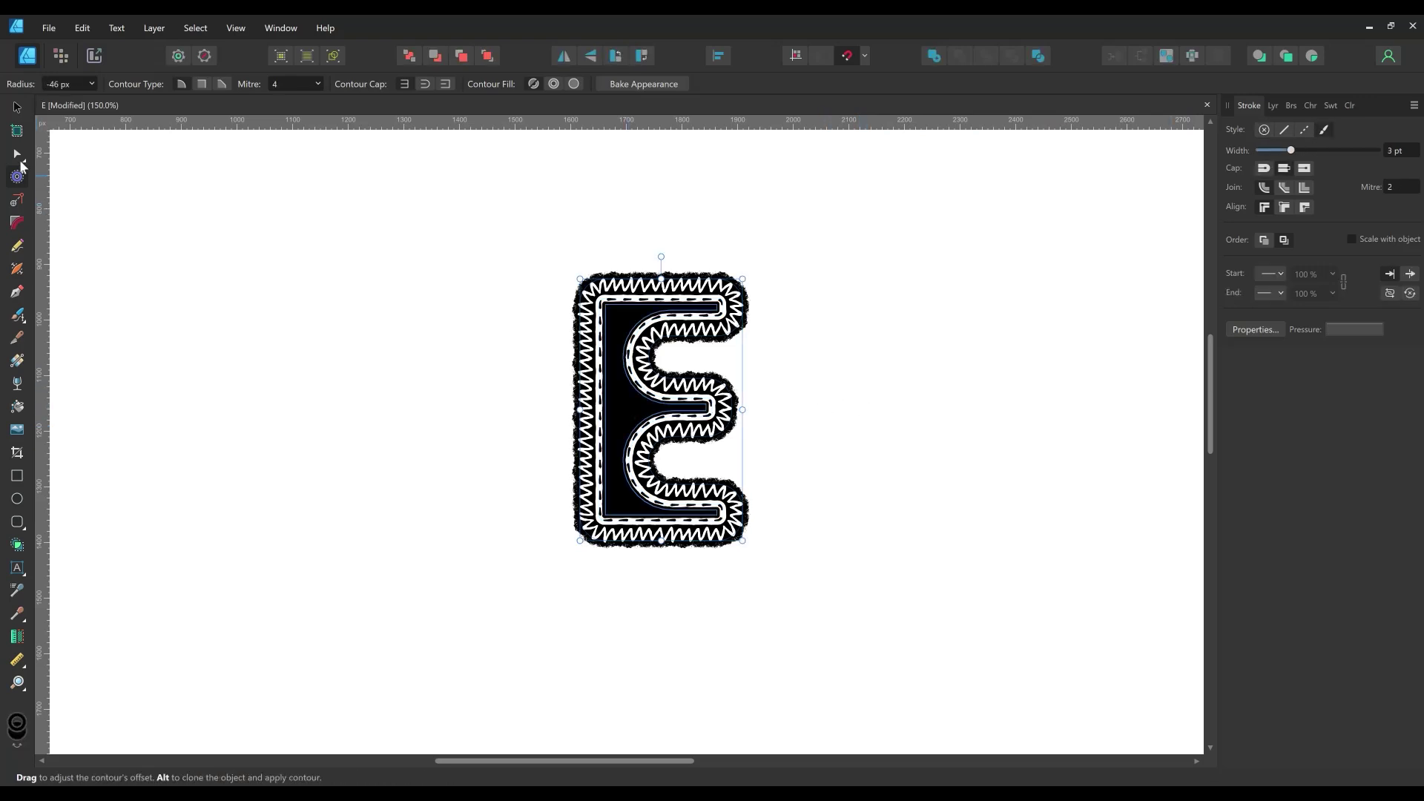
drag(745, 286, 744, 289)
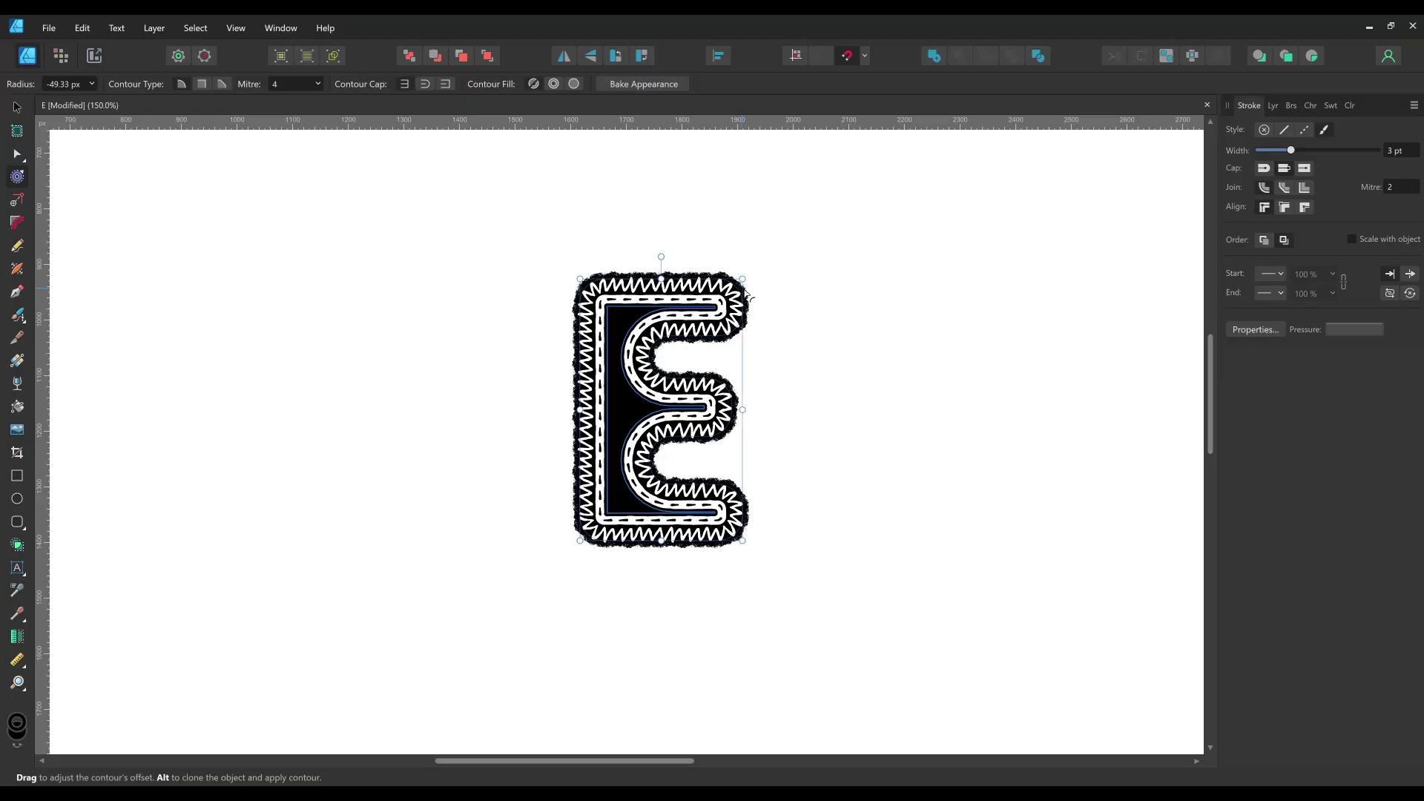
click(877, 353)
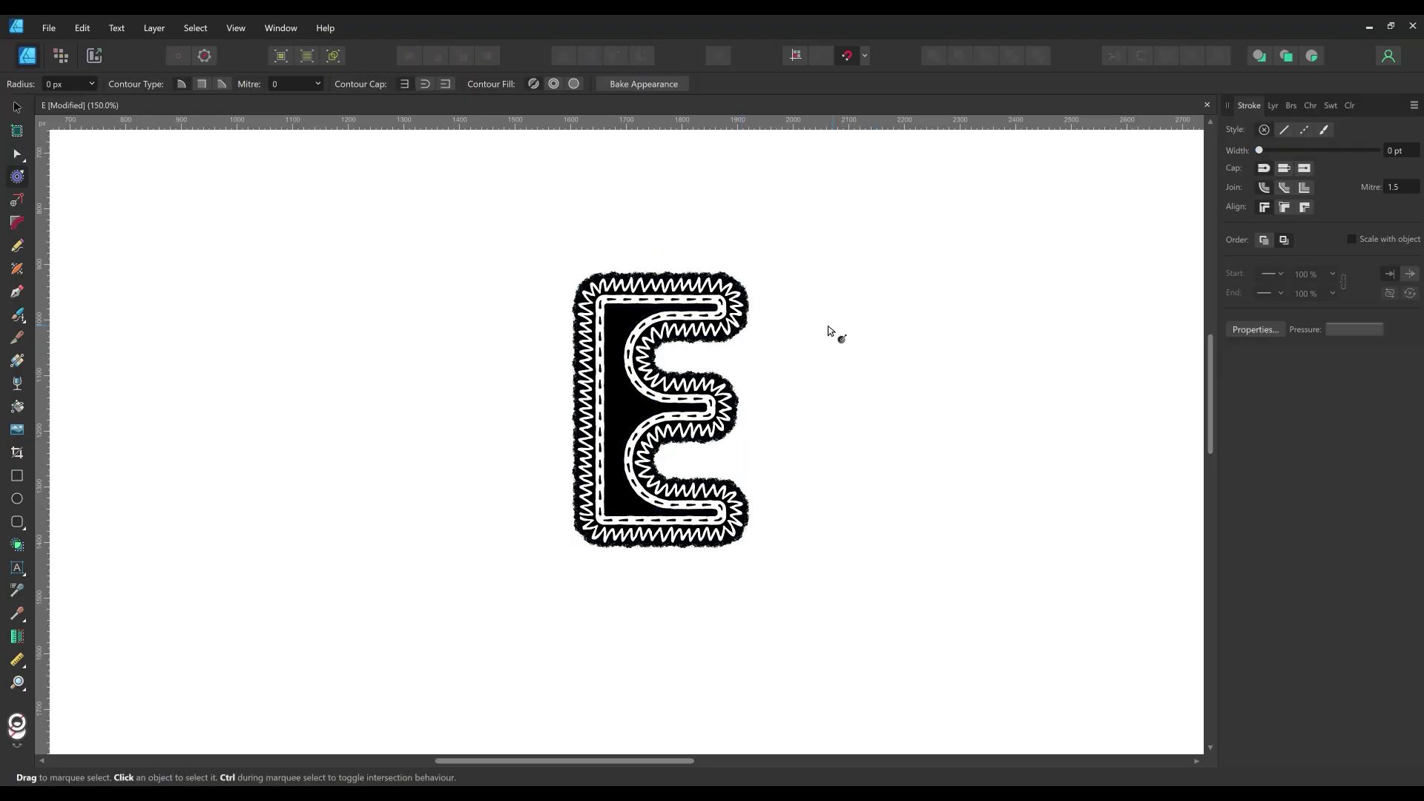
- Set the dashed E curve's stroke width to 6 pt
click(16, 153)
click(662, 303)
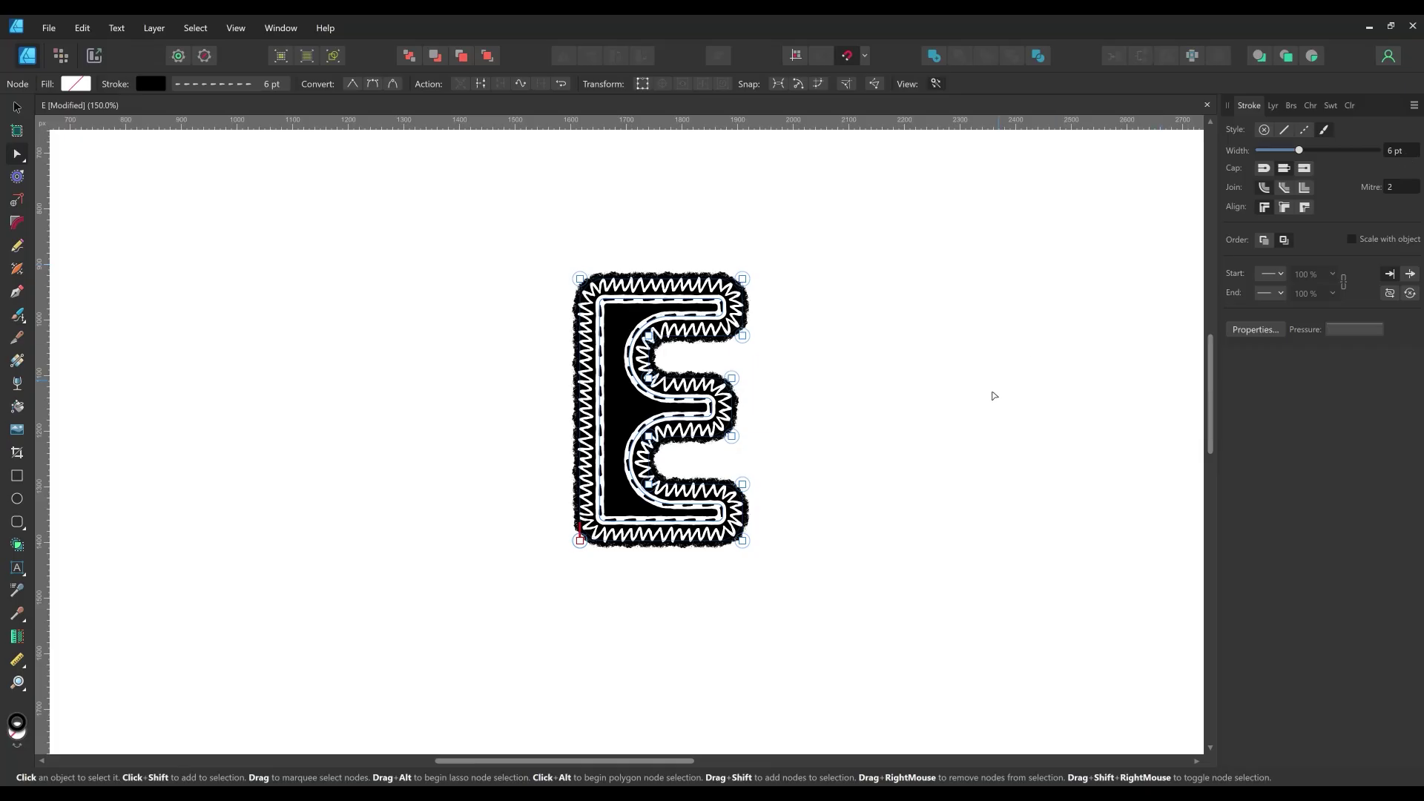
click(985, 412)
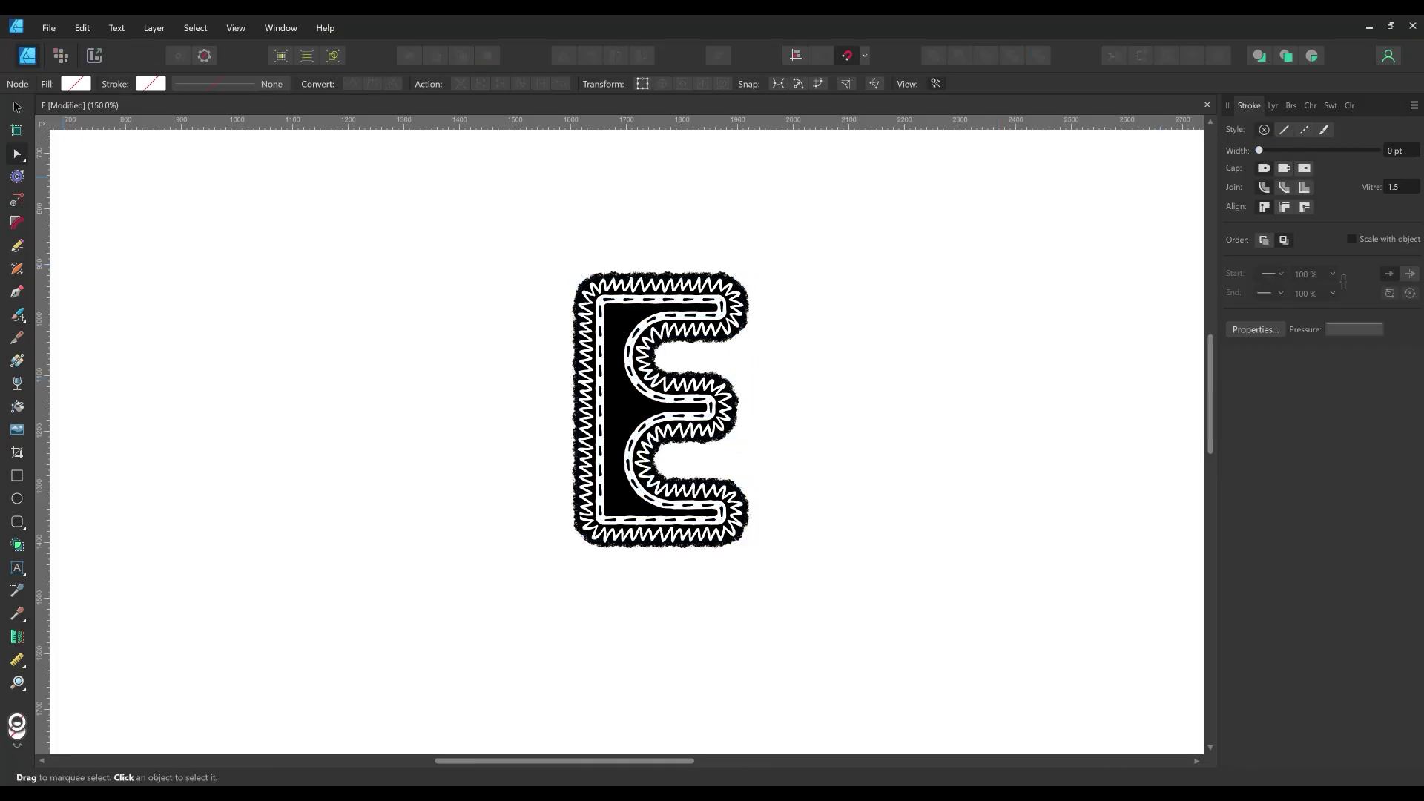
- Recolour the bottom E curve's fill and stroke with the dark grey swatch from the TYPE palette
click(1273, 106)
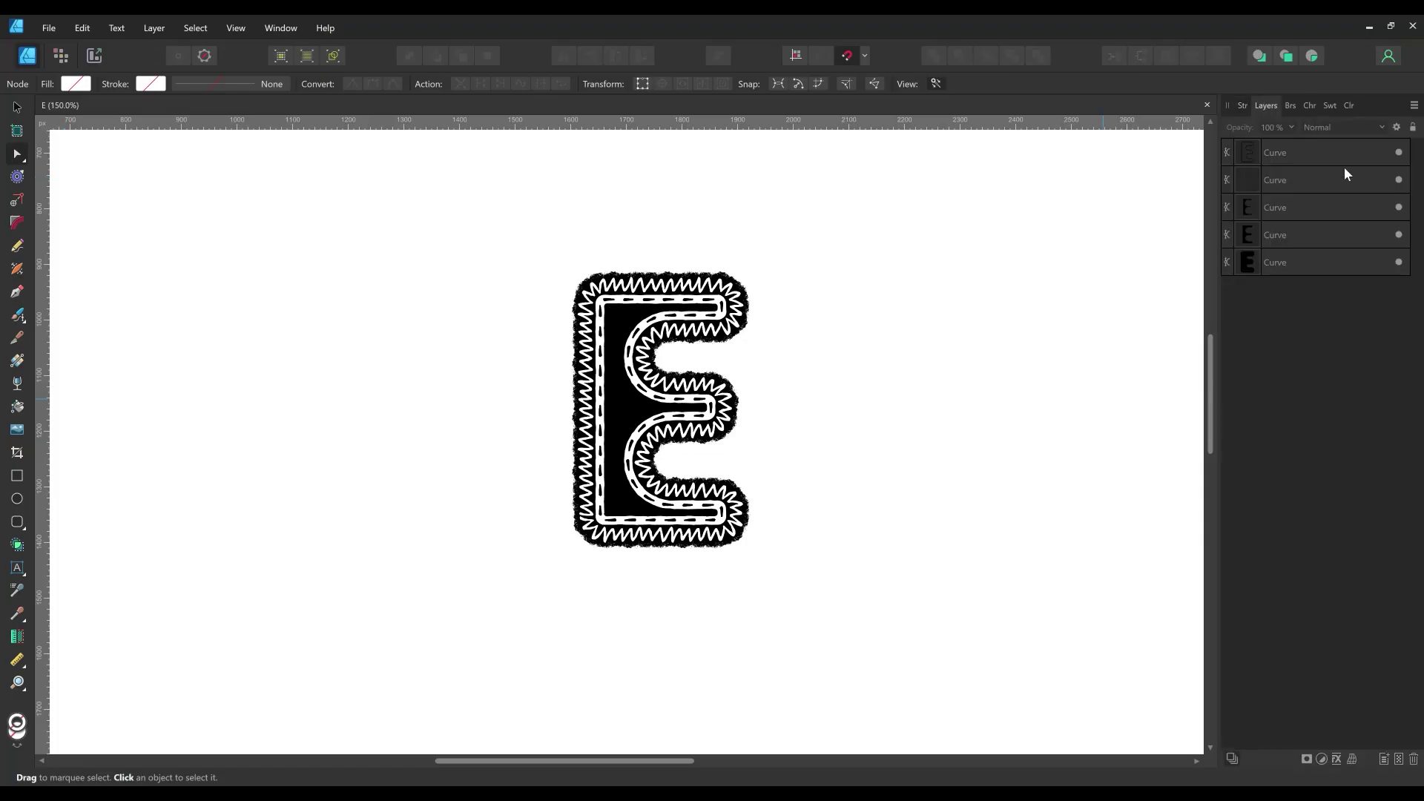
click(1327, 262)
click(1330, 106)
click(1234, 213)
key(x)
click(1235, 213)
- Recolour the fill and stroke of the second E curve from the bottom with the TYPE palette's dark grey
click(1263, 105)
click(1324, 235)
click(1330, 105)
click(1235, 213)
click(1241, 138)
click(1235, 213)
- Recolour the solid innermost E curve's fill and stroke with the TYPE palette's dark grey
click(1262, 105)
click(1324, 208)
click(1328, 106)
click(1235, 213)
click(1235, 213)
- Recolour the strokes of the scribble and dashed E curves with the TYPE palette's dark grey
click(1262, 105)
click(1324, 180)
click(1324, 151)
click(1328, 105)
click(1234, 212)
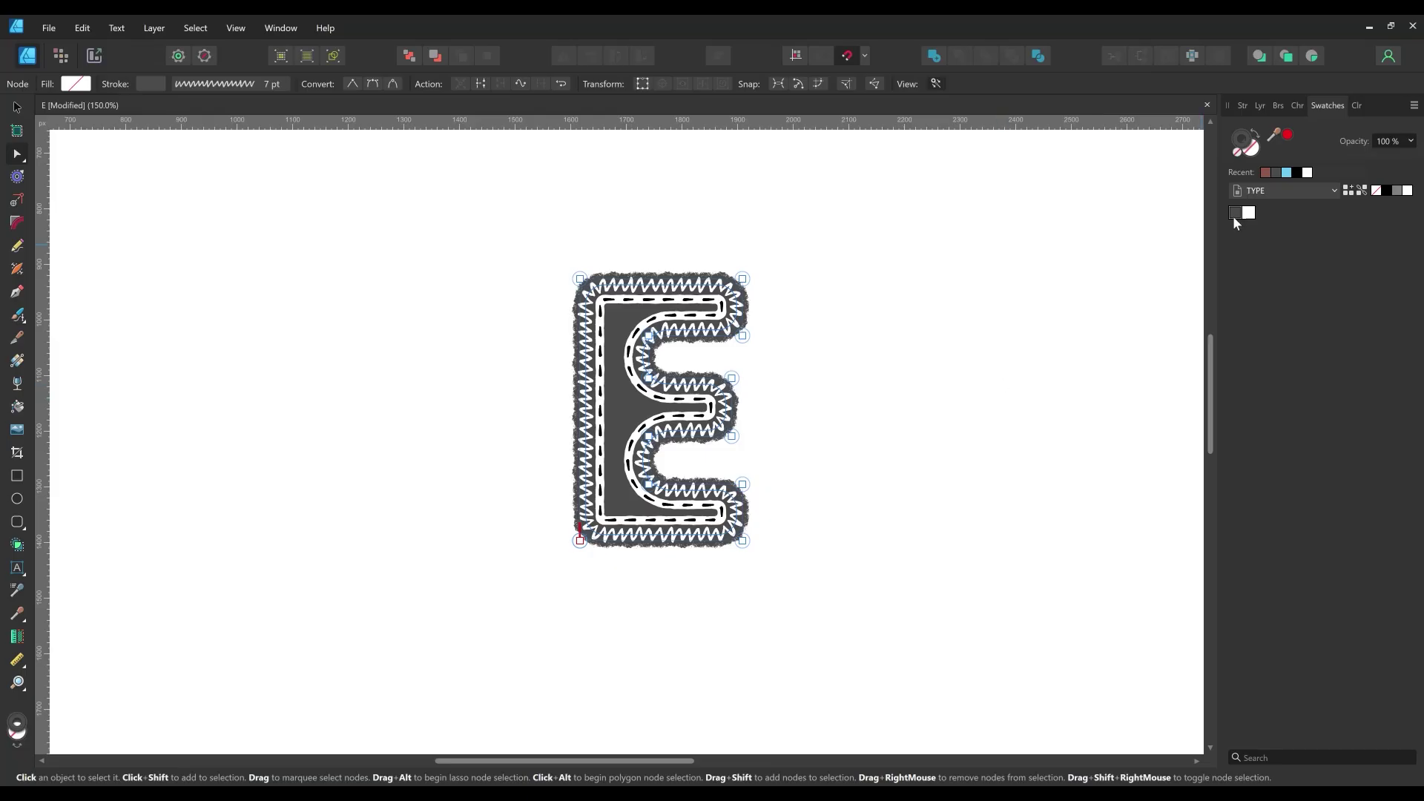
click(1262, 105)
click(1317, 183)
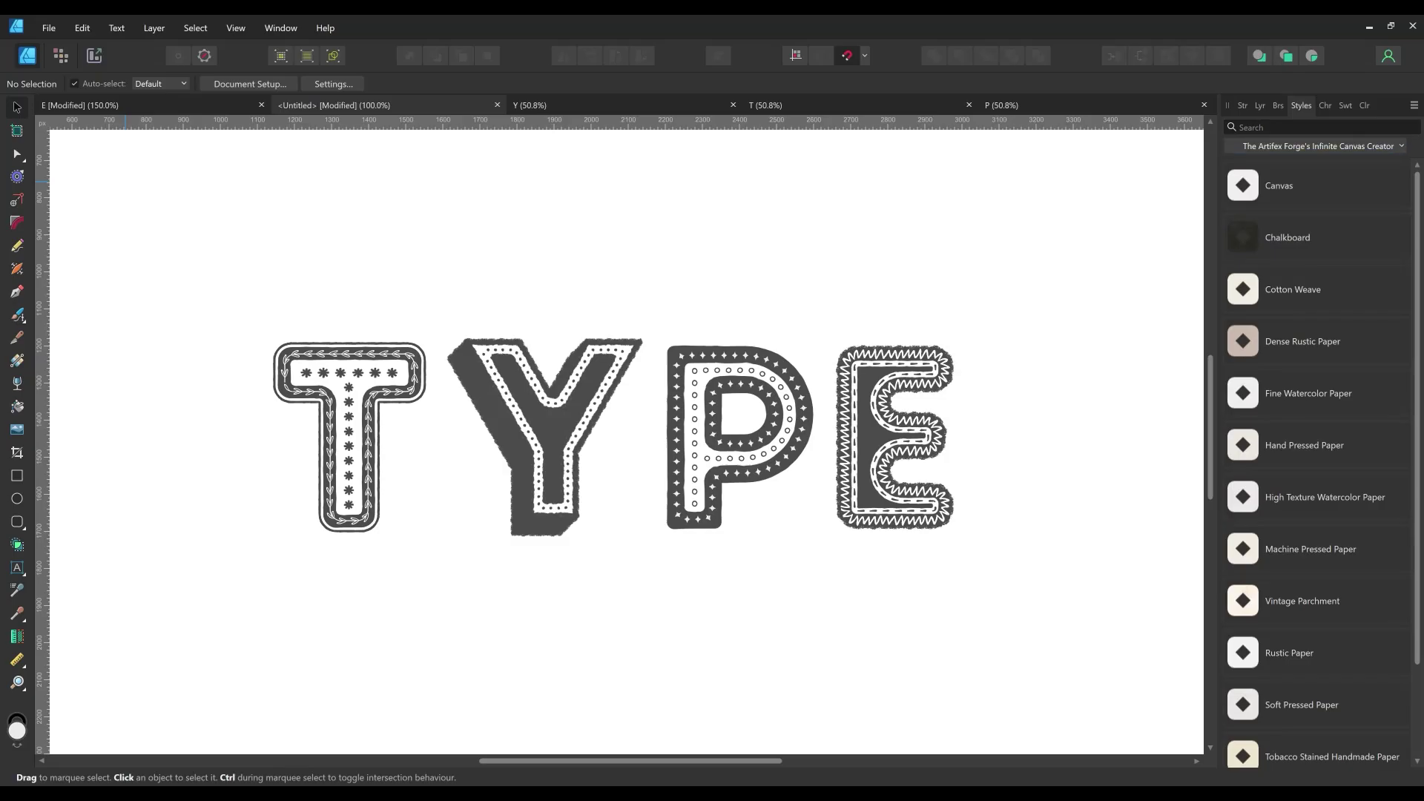
- In the combined TYPE document, draw a large light rectangle around the lettering and place it beneath the lettering group
key(j)
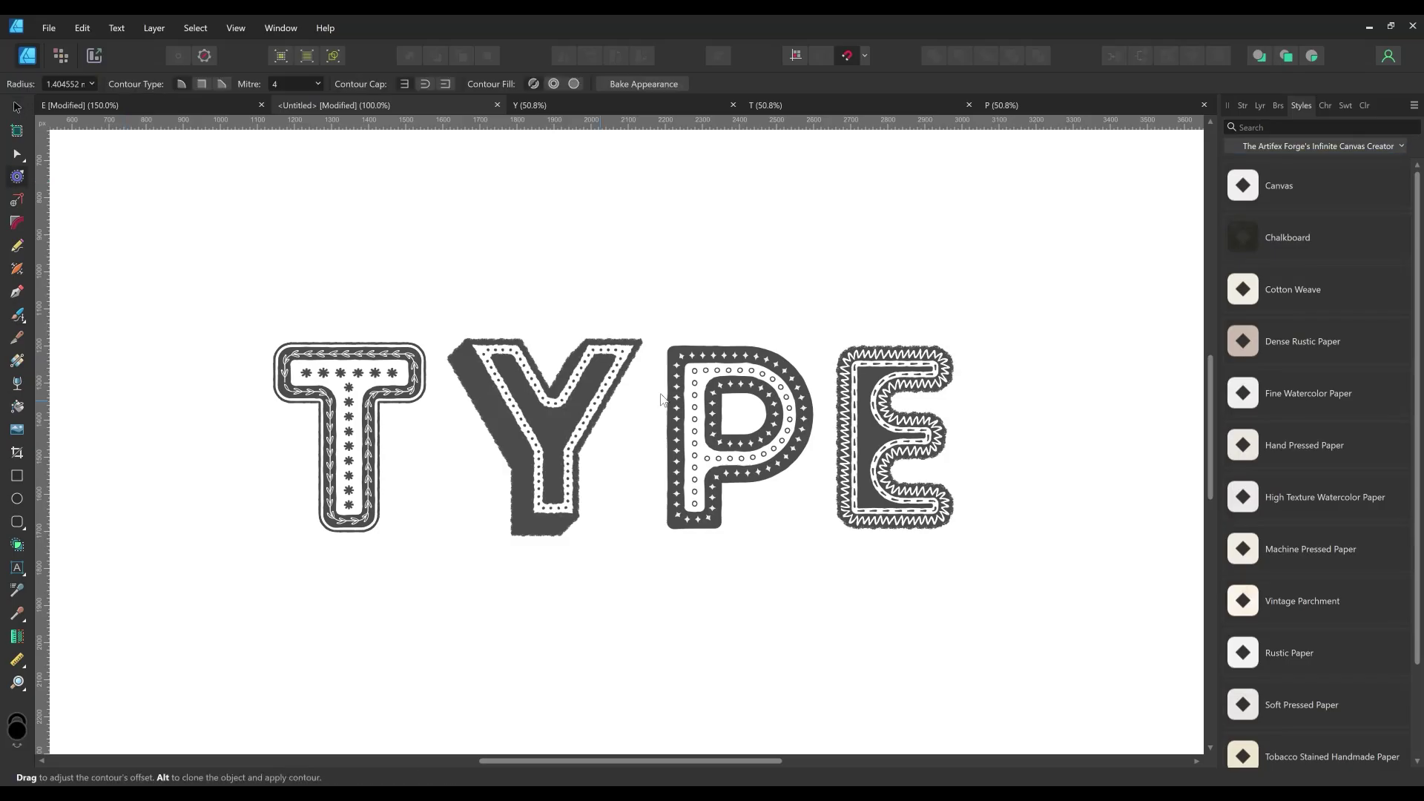
key(m)
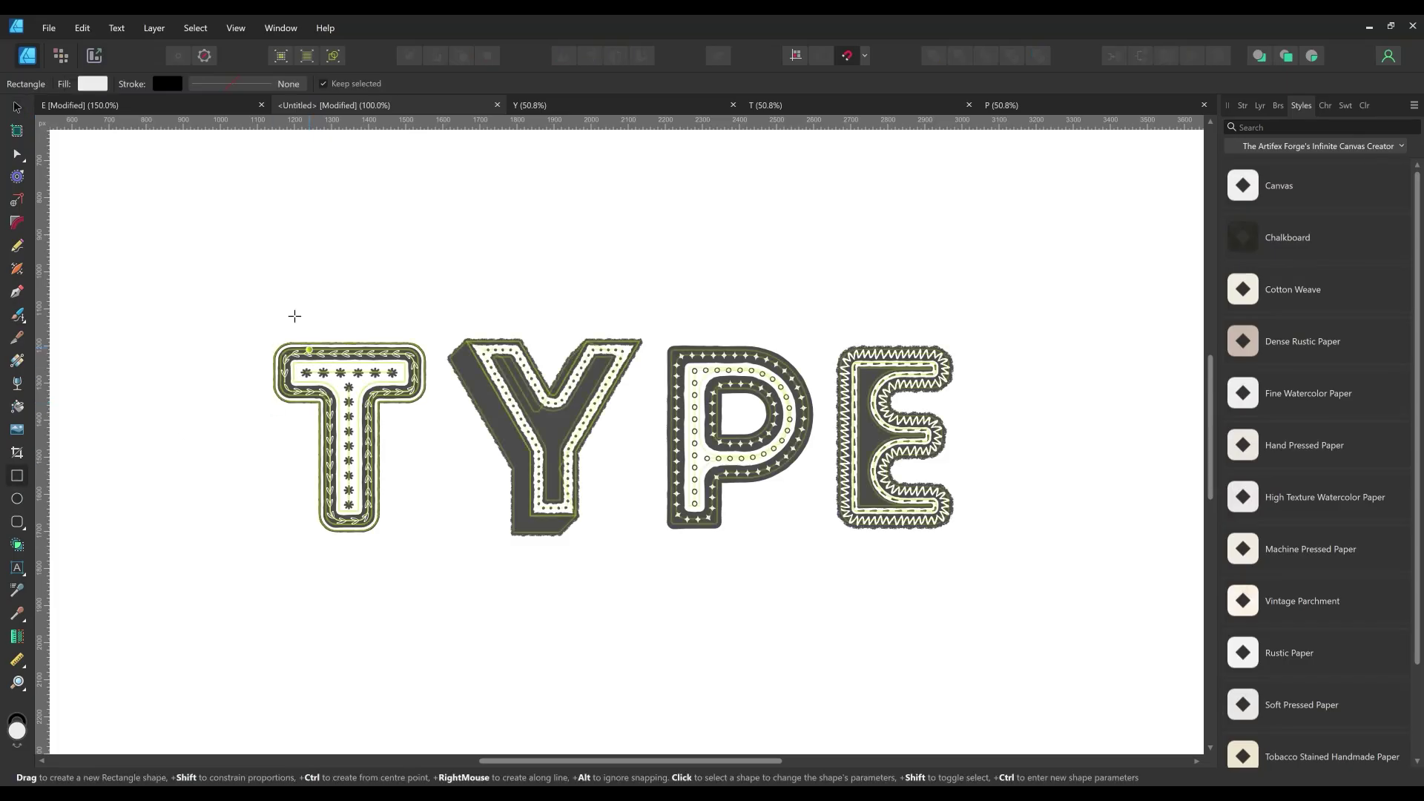
key(ctrl+minus)
drag(196, 143, 1072, 740)
click(1267, 106)
key(v)
key(ctrl+plus)
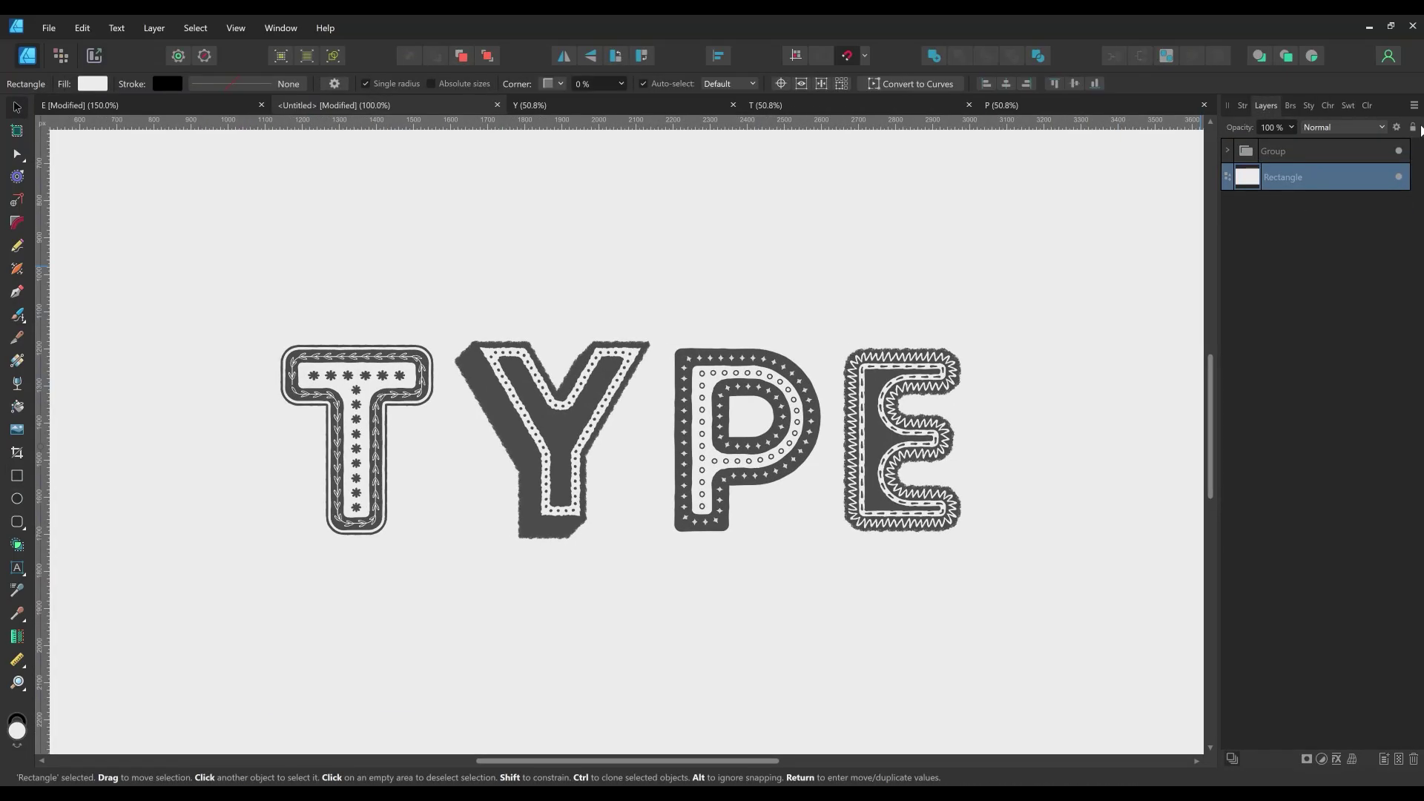
- Apply the Fine Watercolor Paper style to the background rectangle and scale its texture fill down
click(1244, 106)
click(1309, 107)
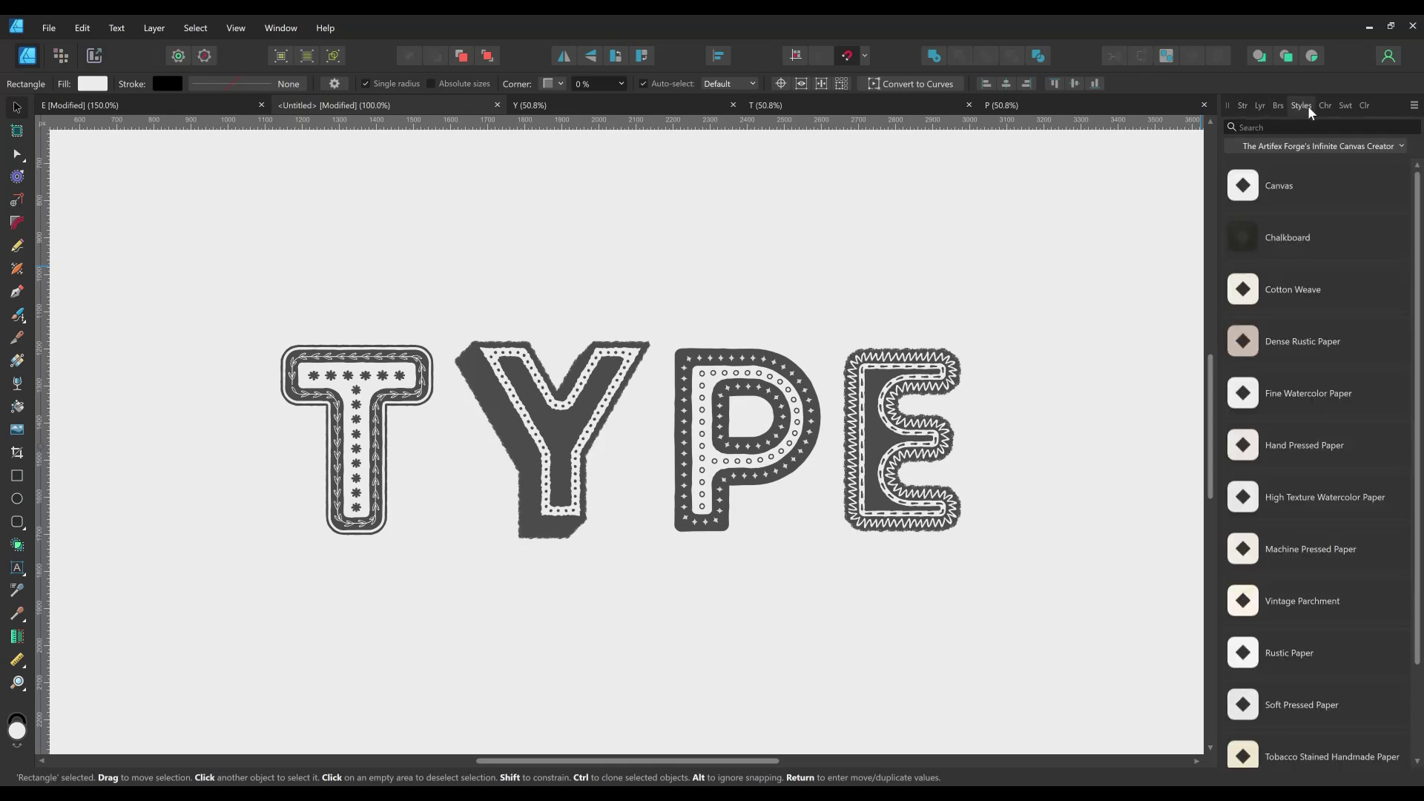
click(1308, 393)
key(g)
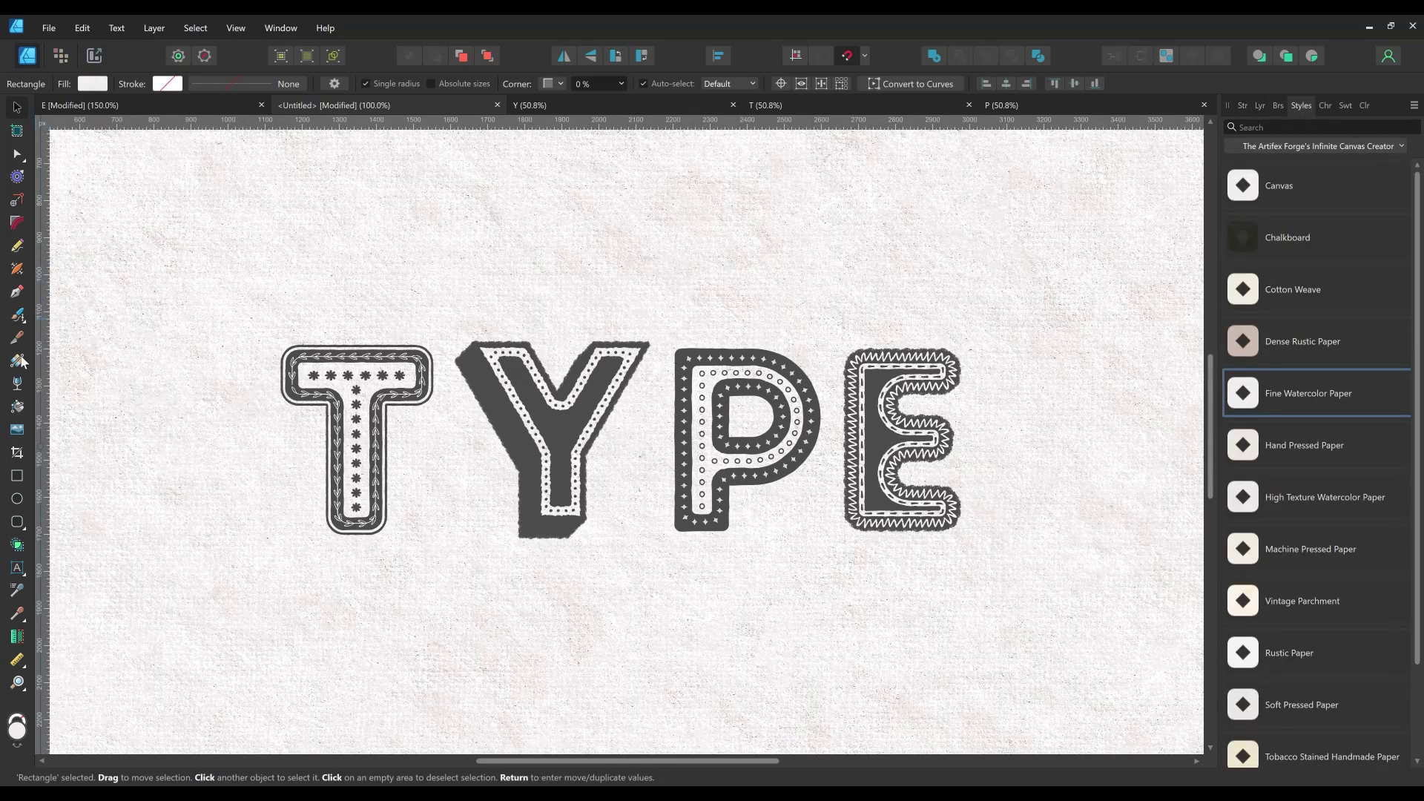
key(ctrl+minus)
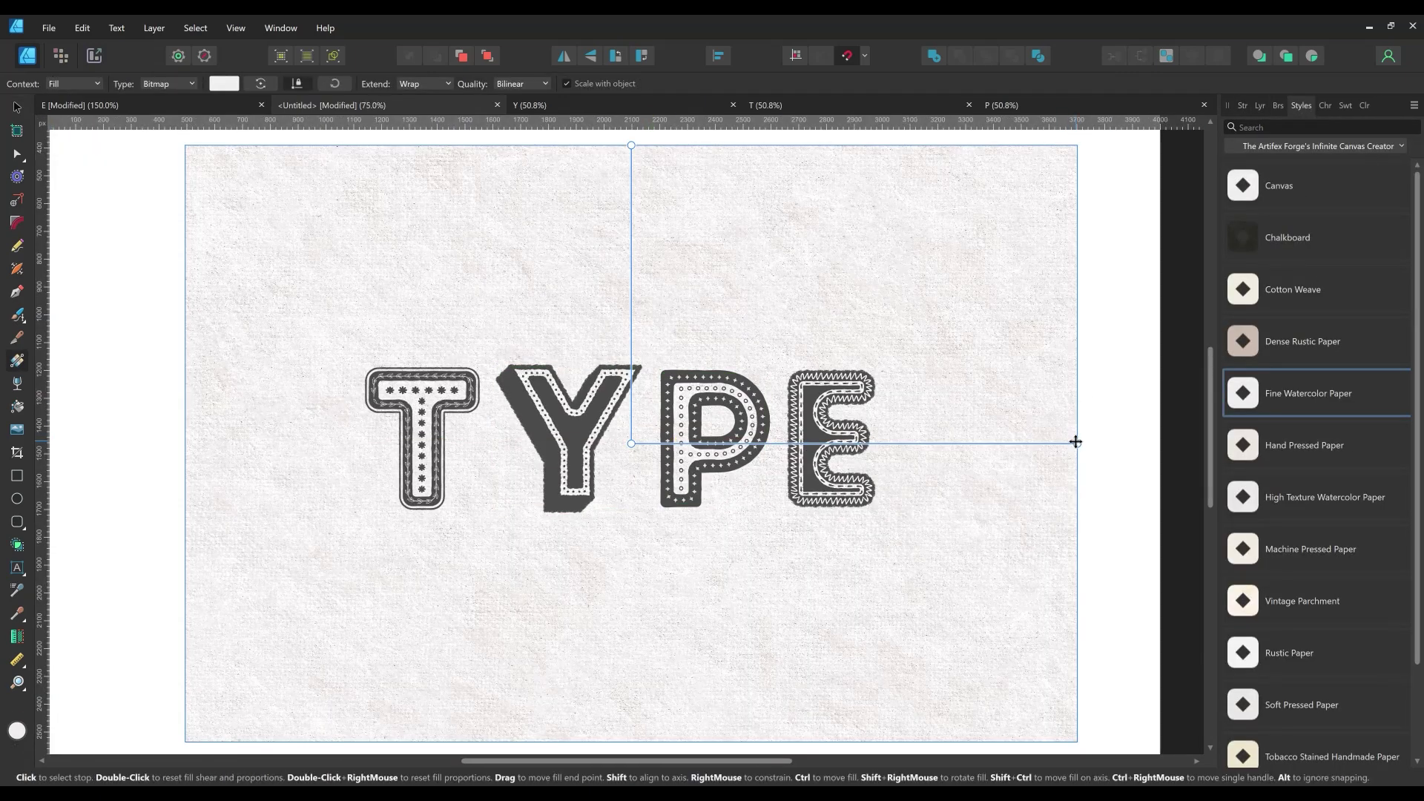
key(ctrl+plus)
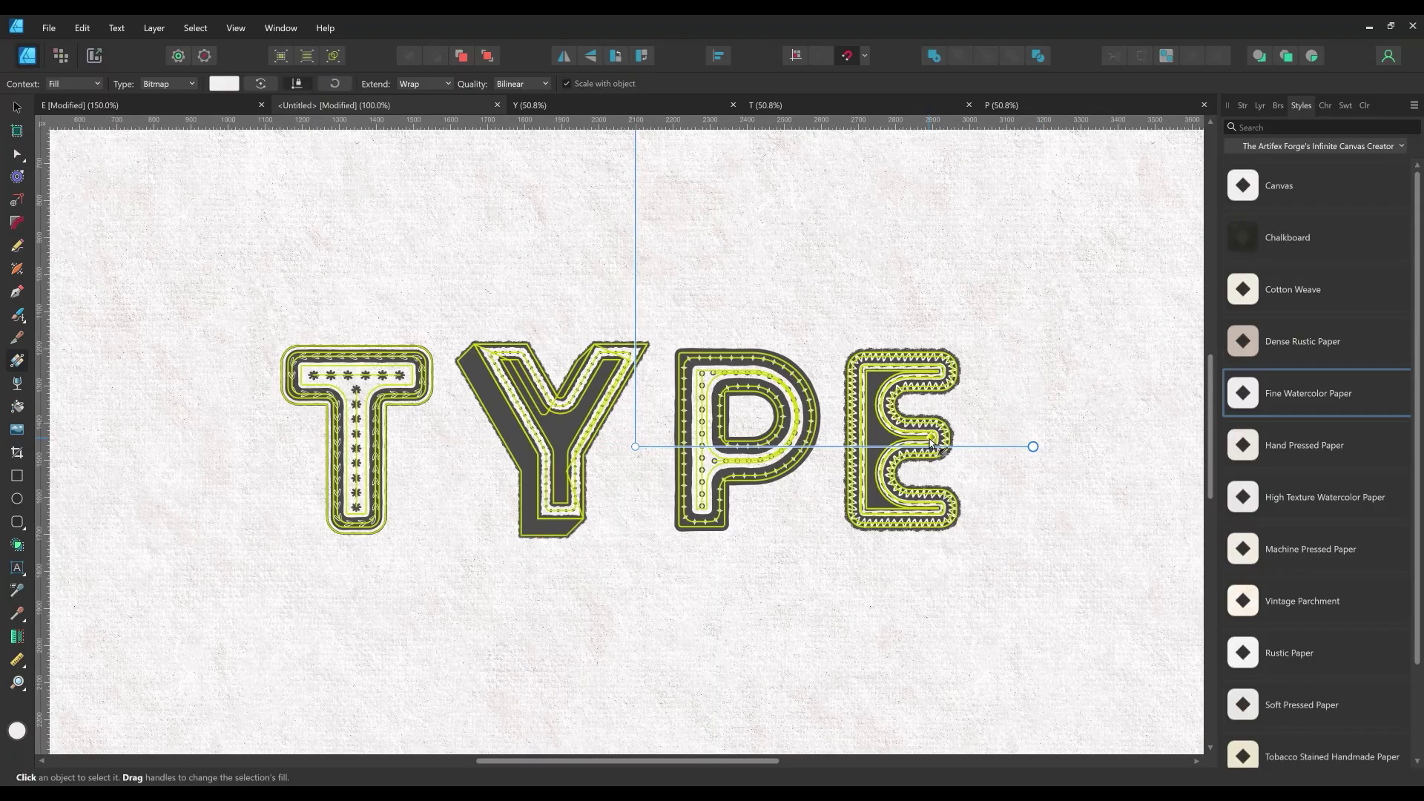
- Select the TYPE lettering group and open its blend mode options
click(1259, 106)
click(1279, 152)
click(1344, 127)
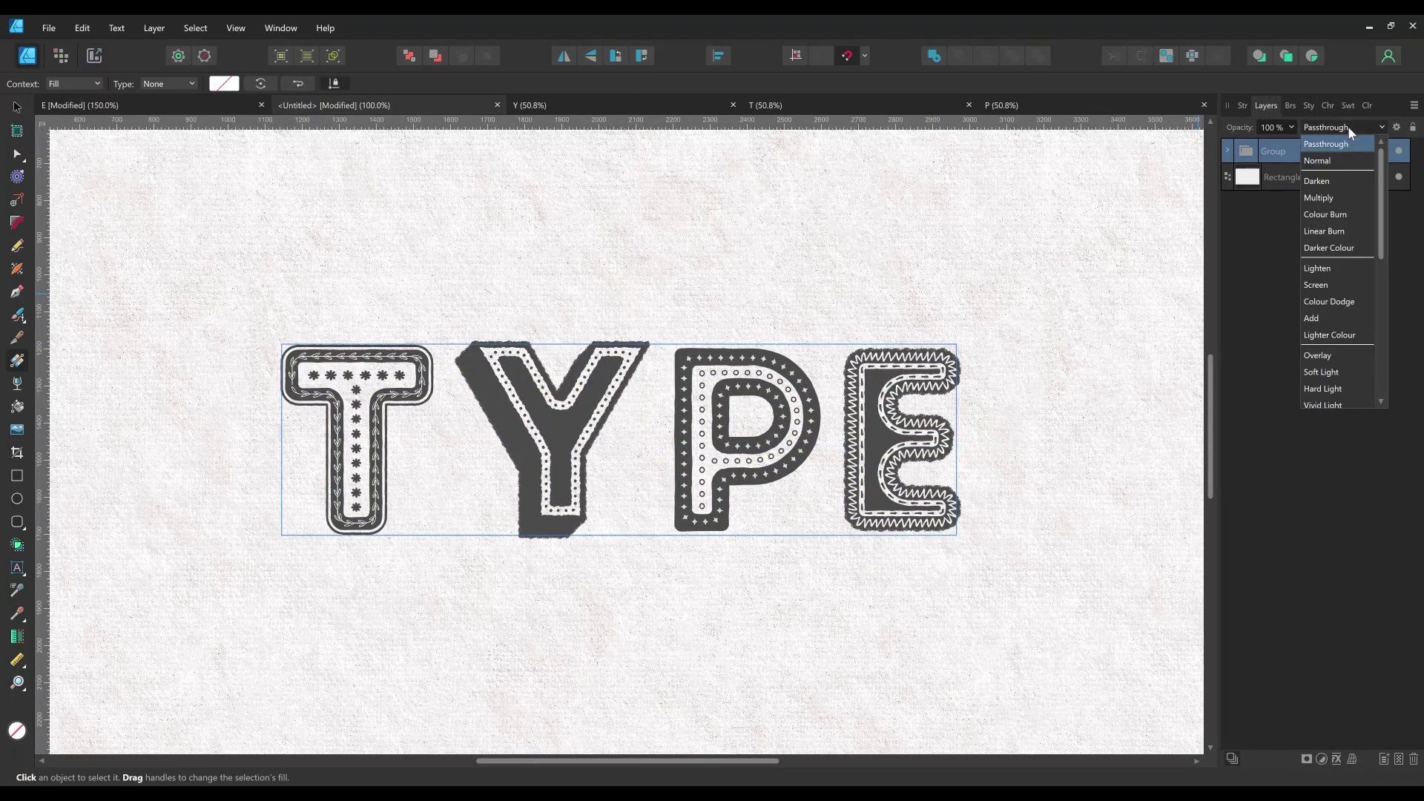
- Show the Artifex Forge - Tileable Textures styles and draw a rectangle covering the whole TYPE lettering
key(m)
click(1309, 105)
click(1320, 147)
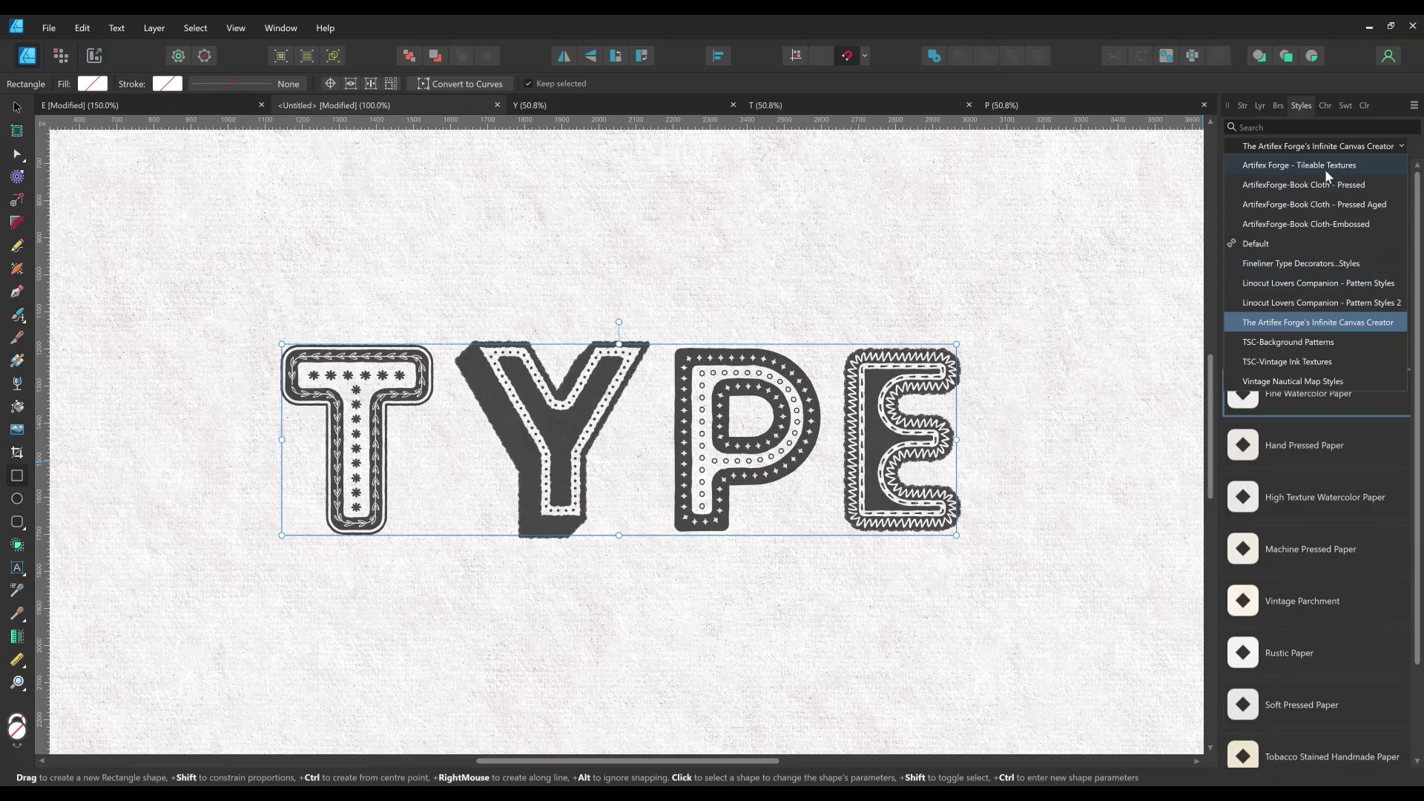
click(1279, 172)
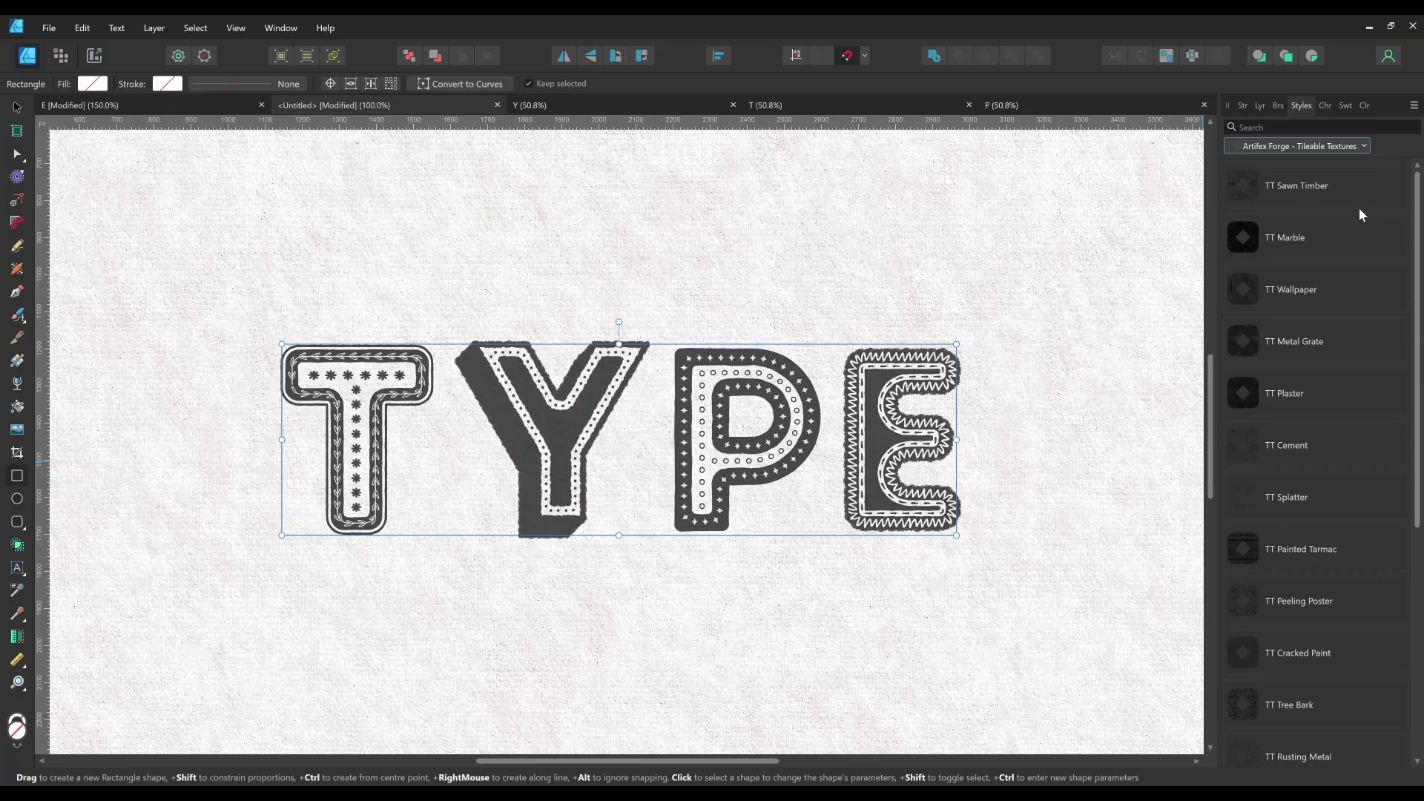
drag(220, 298, 1031, 618)
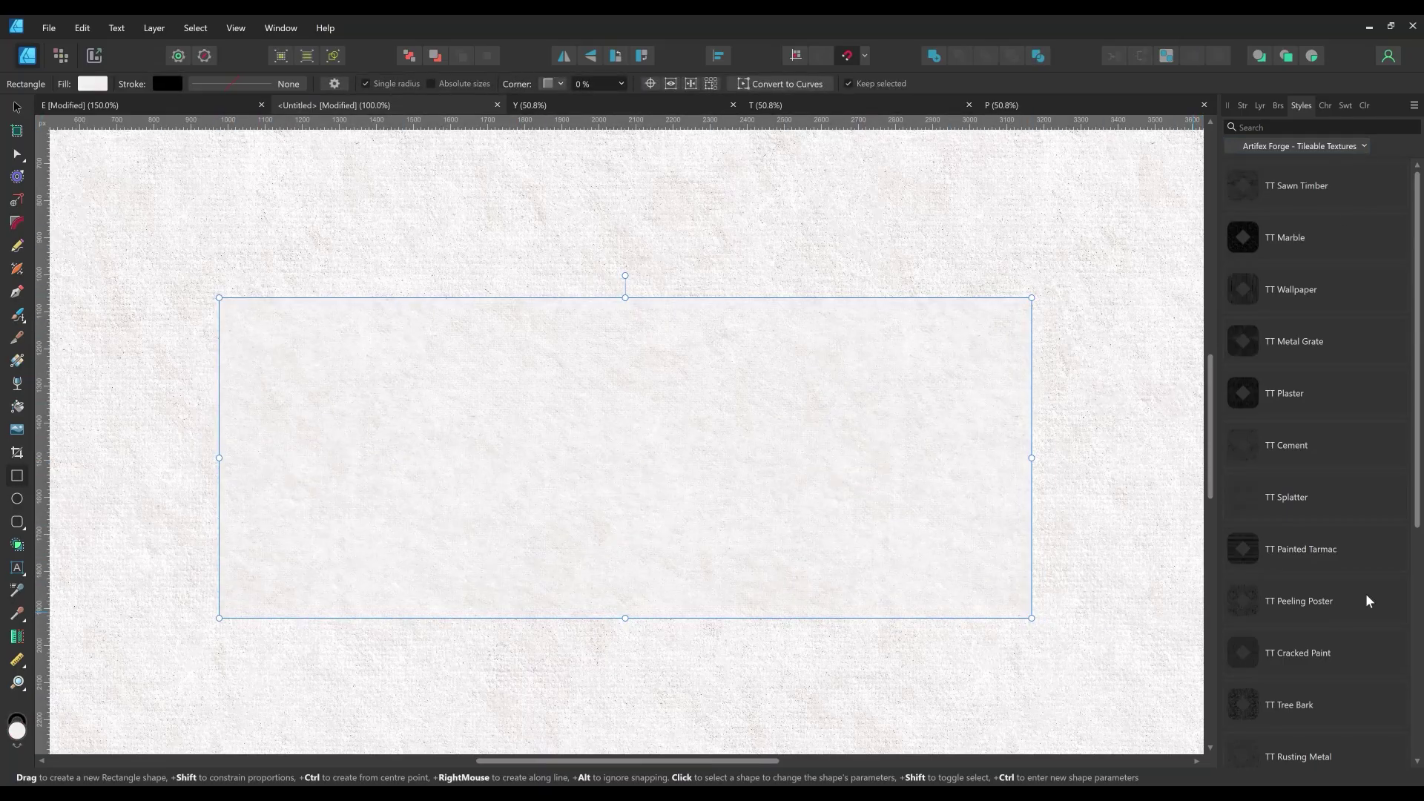
- Apply the TT Splatter style to the covering rectangle and scale its texture fill down
click(1318, 514)
key(g)
mouse_move(625, 378)
mouse_down()
mouse_move(624, 230)
mouse_move(625, 367)
mouse_up()
drag(866, 470, 712, 470)
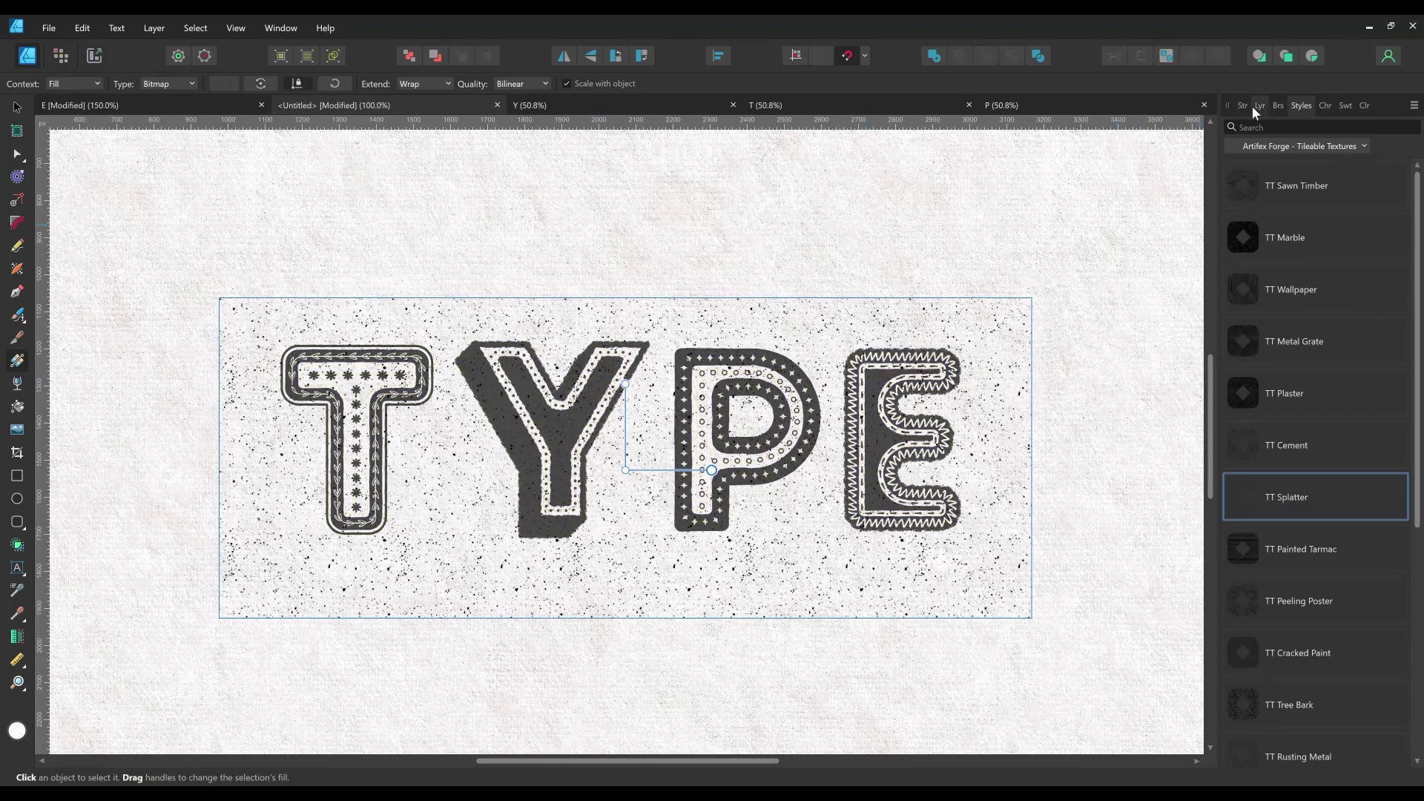
- Set the splatter rectangle's blend mode to Erase
click(1260, 106)
click(1343, 127)
click(1307, 389)
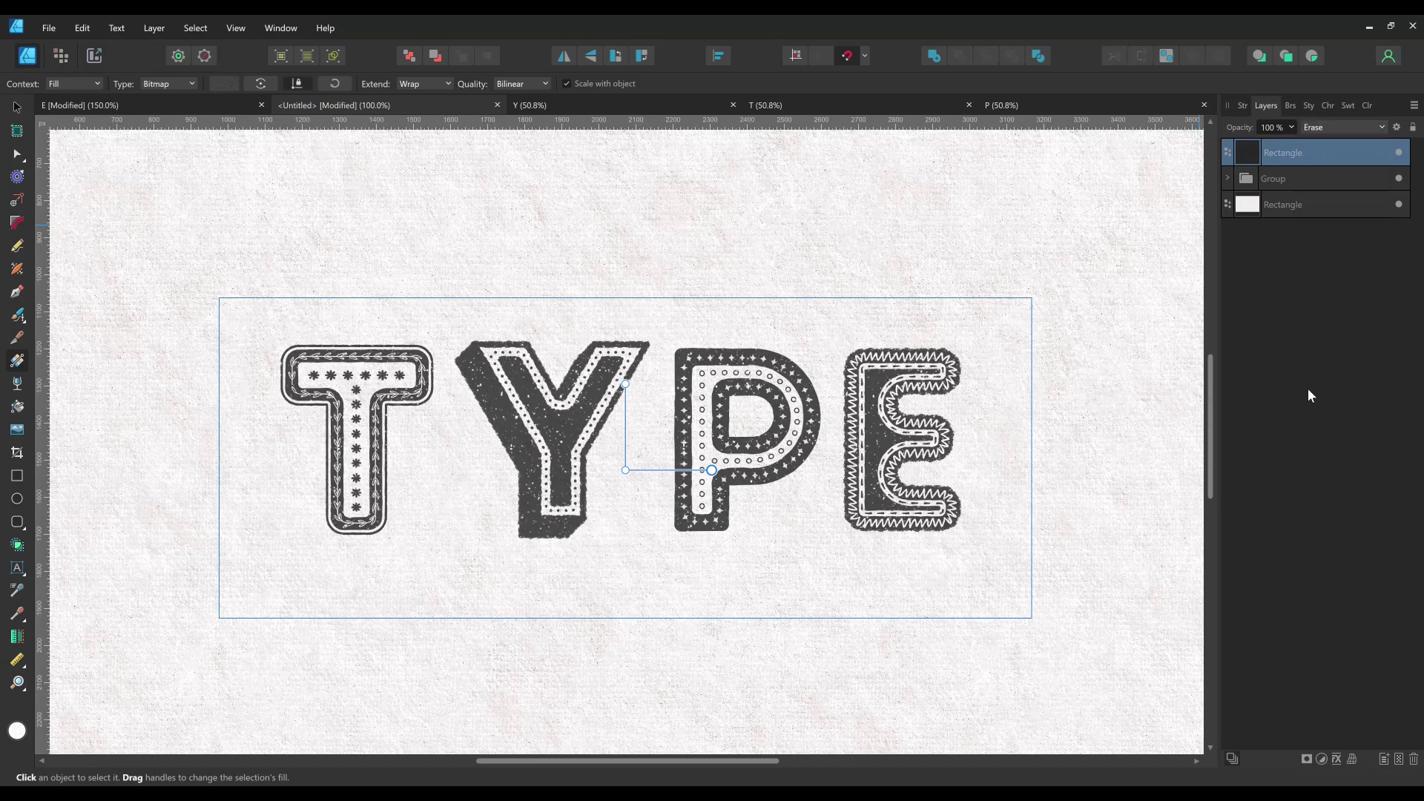
- Shrink the erasing splatter texture further for finer speckles in the lettering, and finish editing its fill
drag(626, 385, 639, 423)
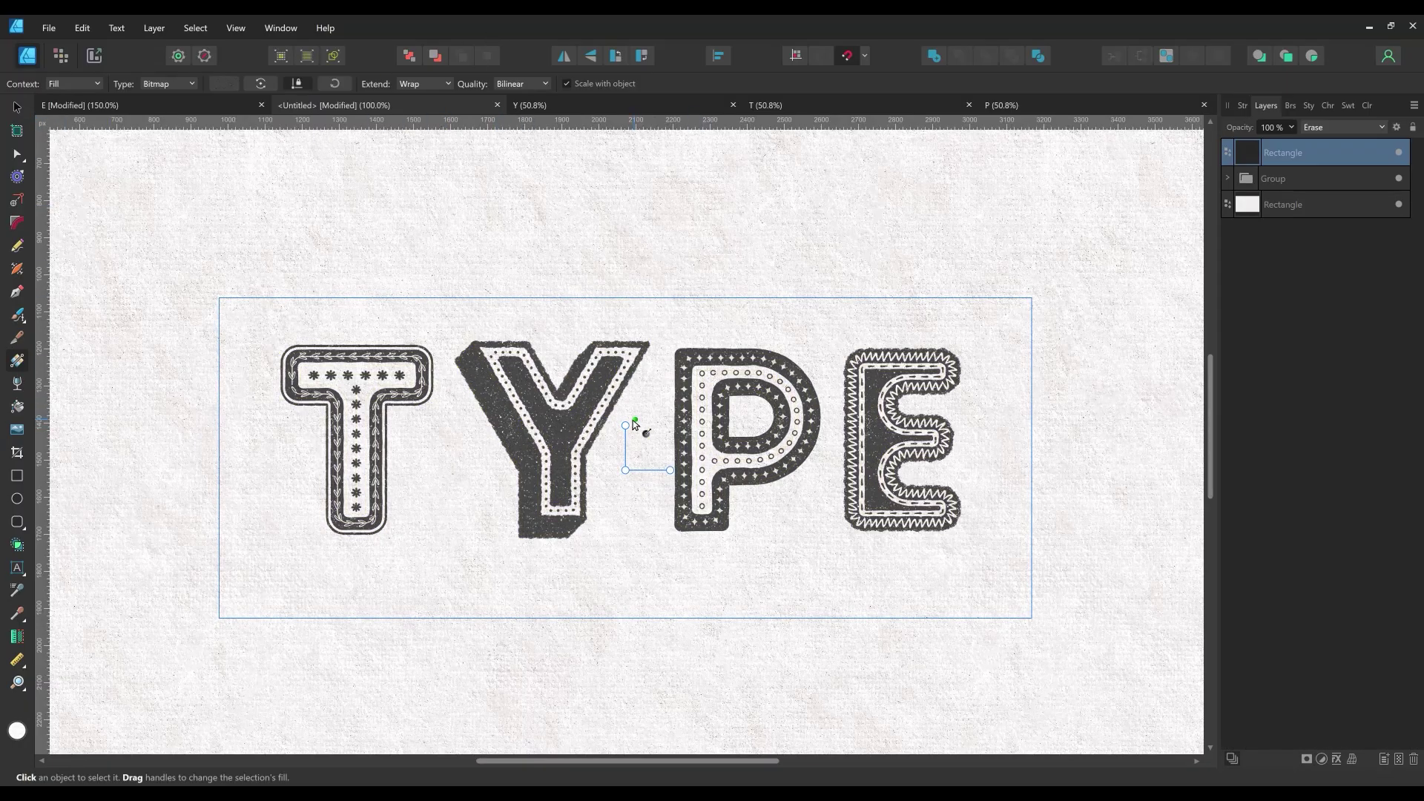
mouse_move(627, 425)
mouse_down()
mouse_move(636, 413)
mouse_move(625, 432)
mouse_up()
click(766, 690)
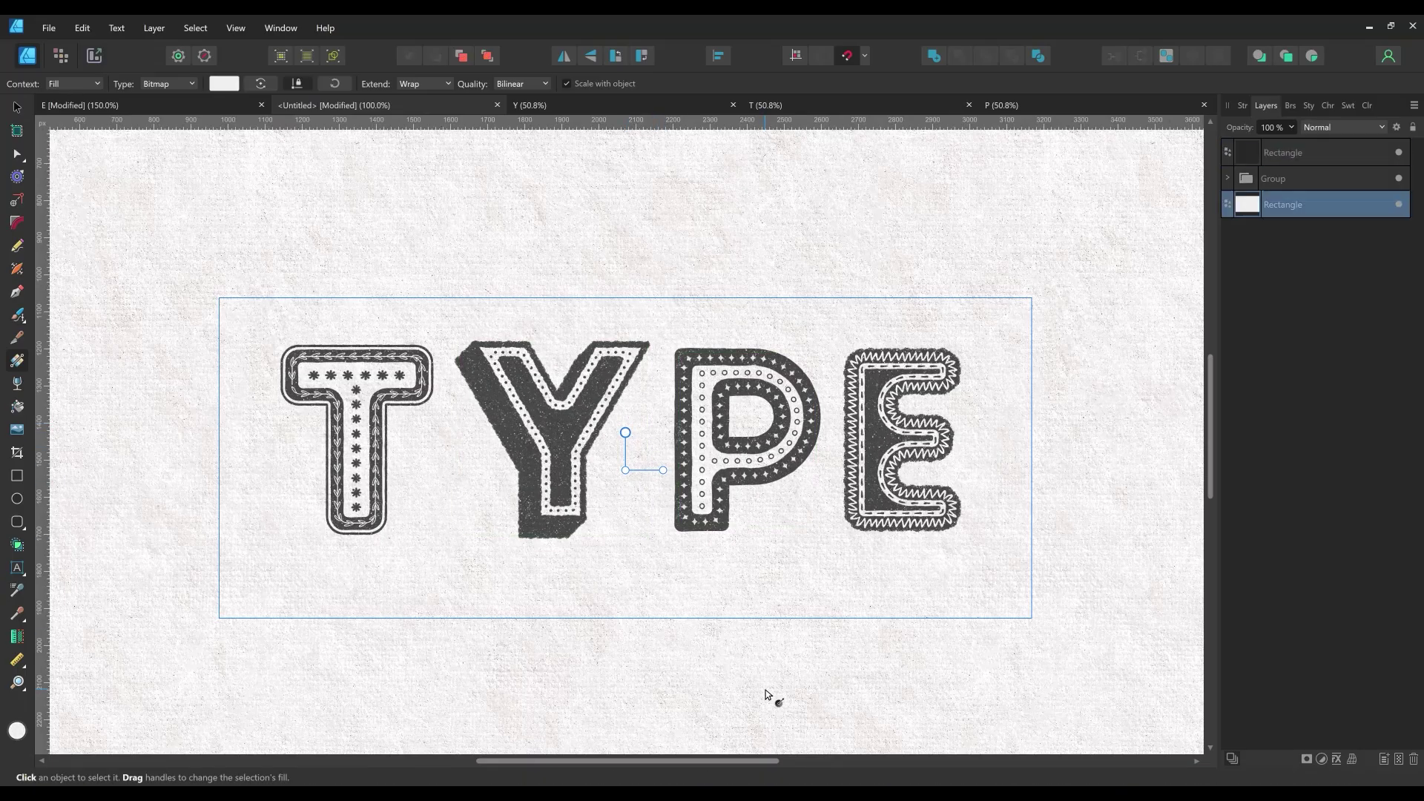
click(16, 108)
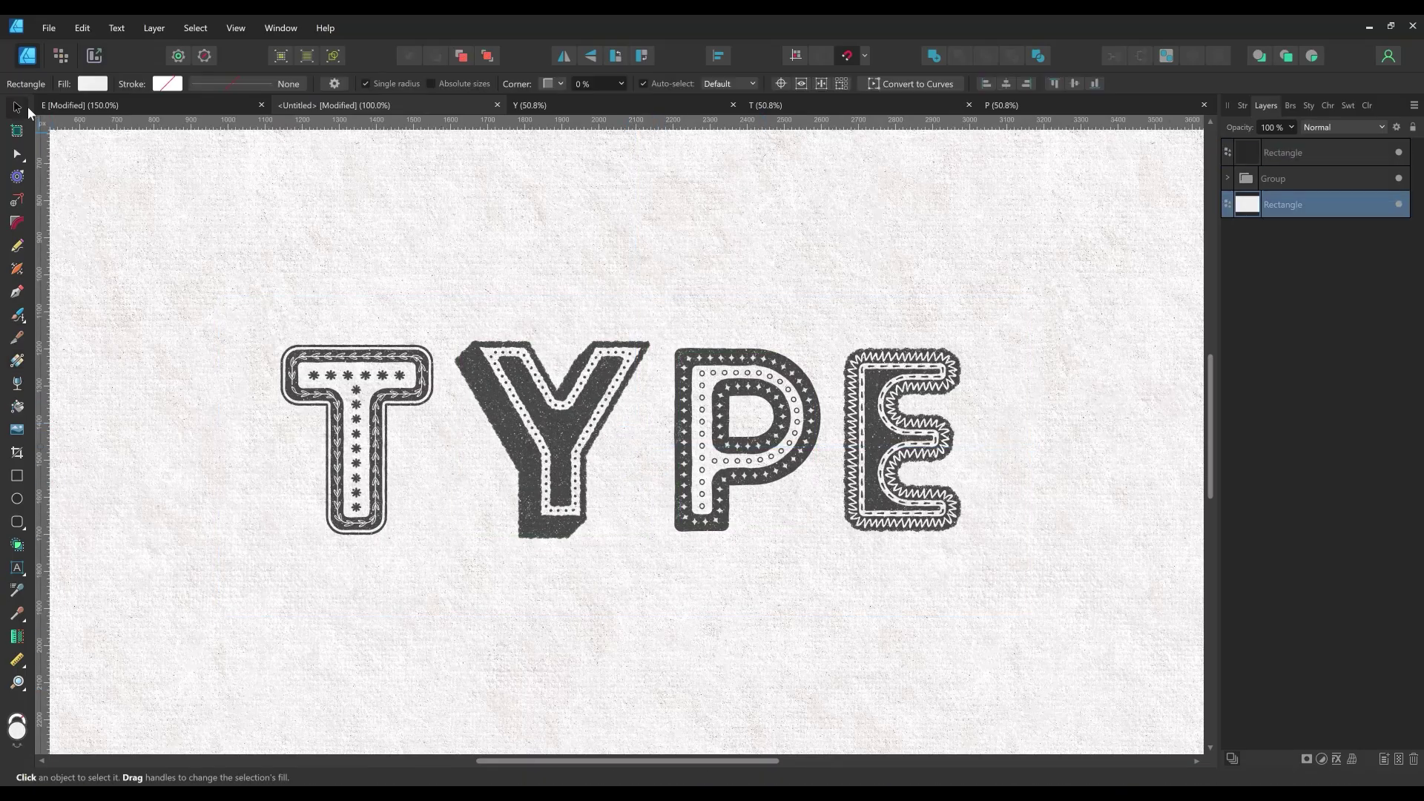